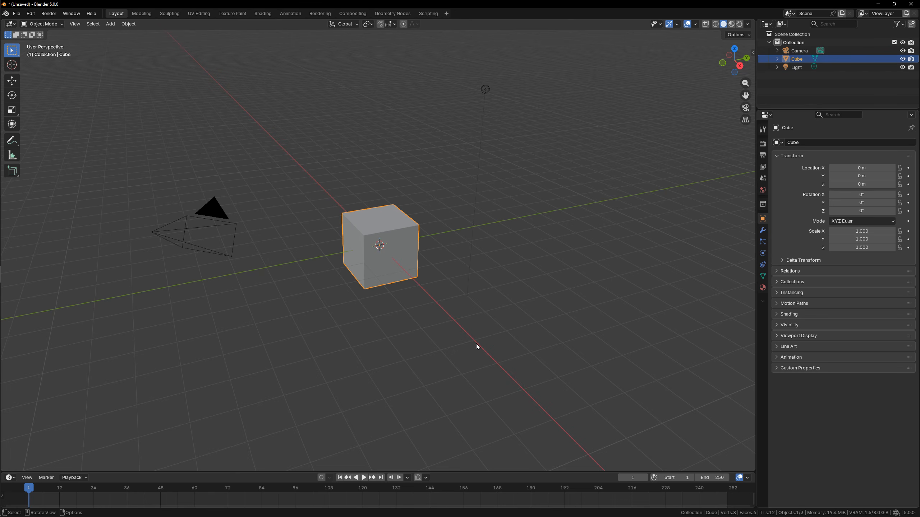
- Show the viewport sidebar, enlarge the timeline area and switch it to the Asset Browser
{"action": "key", "text": "n"}
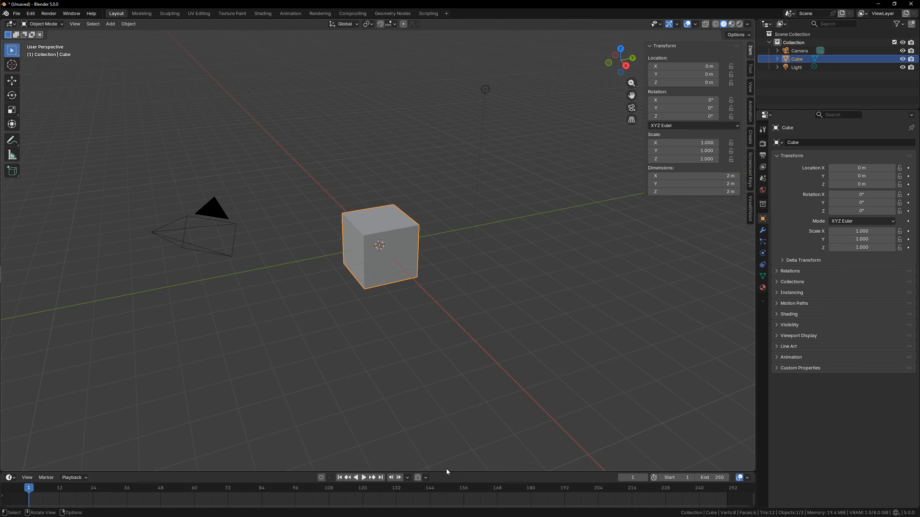
{"action": "left_click_drag", "start_coordinate": [431, 473], "coordinate": [436, 329]}
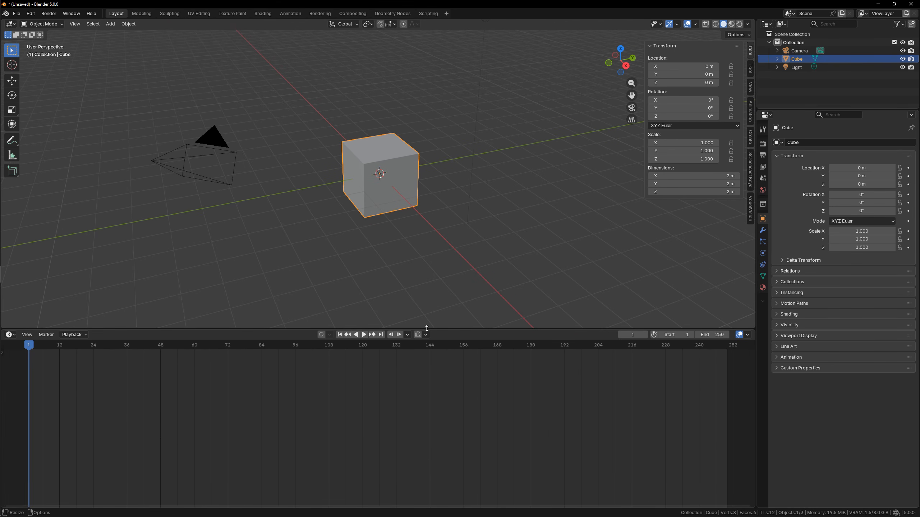
{"action": "left_click_drag", "start_coordinate": [435, 329], "coordinate": [434, 278]}
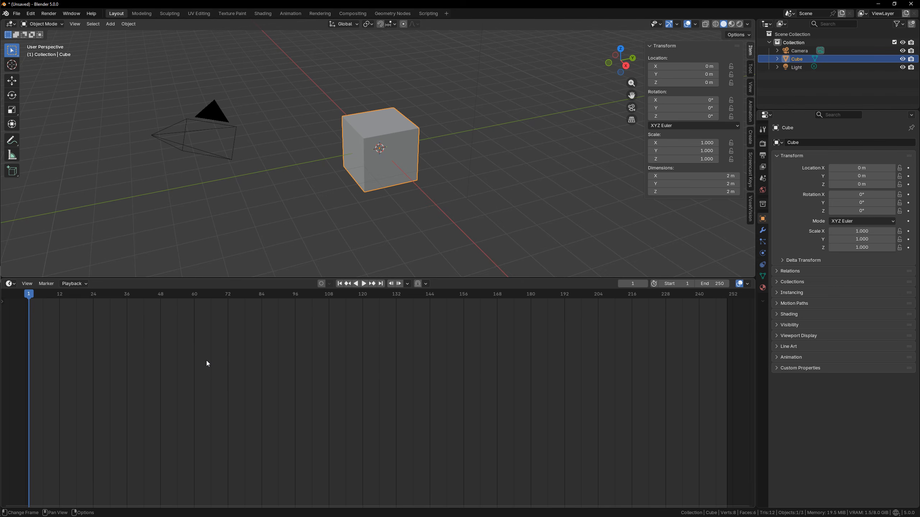
{"action": "left_click", "coordinate": [10, 283]}
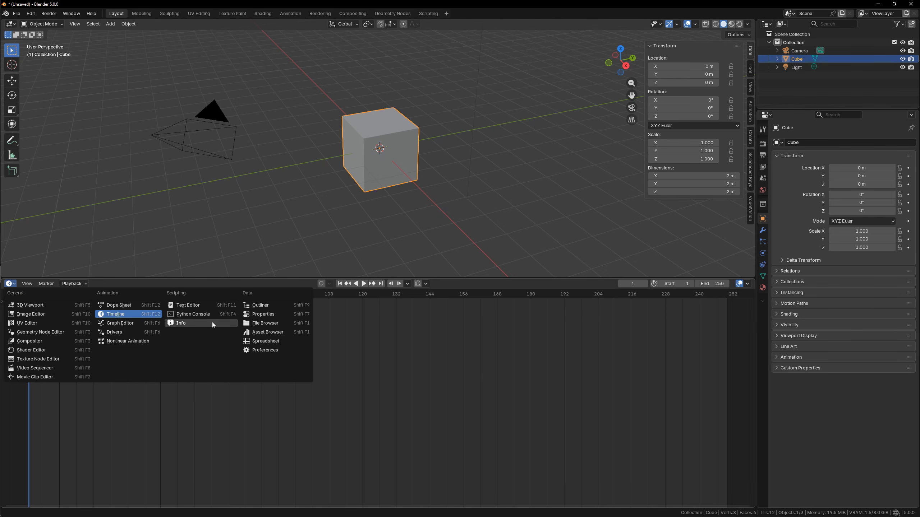
{"action": "left_click", "coordinate": [267, 332]}
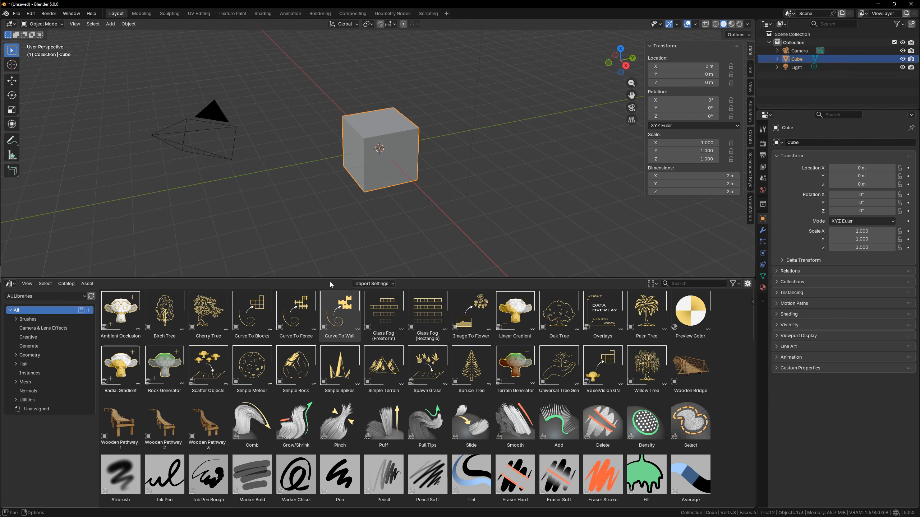
{"action": "left_click_drag", "start_coordinate": [335, 277], "coordinate": [337, 257]}
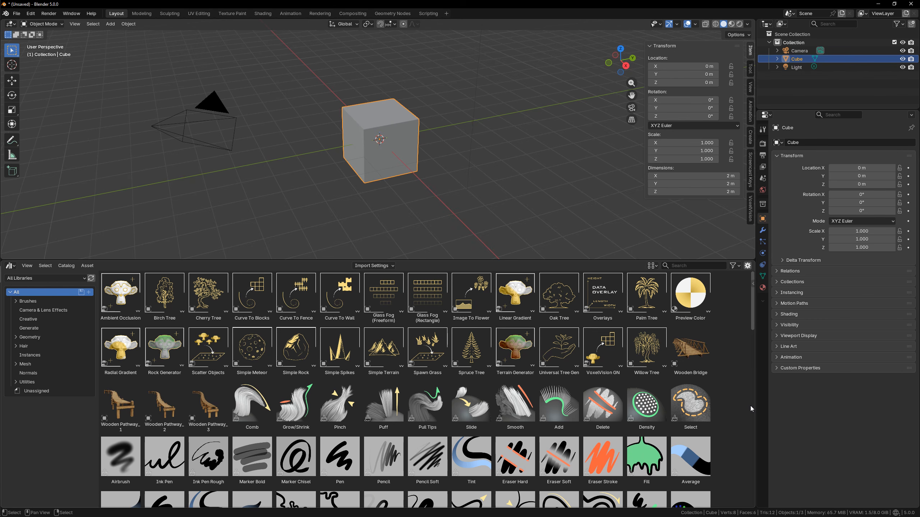
- Browse the assets of all libraries and limit the Asset Browser to the VoxelVision library
{"action": "scroll", "coordinate": [373, 396], "scroll_direction": "down", "scroll_amount": 5}
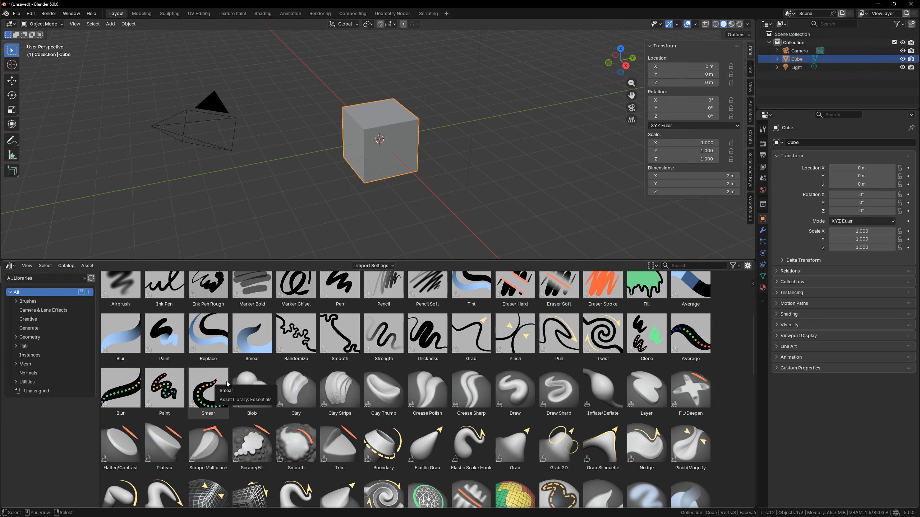
{"action": "scroll", "coordinate": [228, 385], "scroll_direction": "down", "scroll_amount": 10}
{"action": "scroll", "coordinate": [233, 387], "scroll_direction": "up", "scroll_amount": 8}
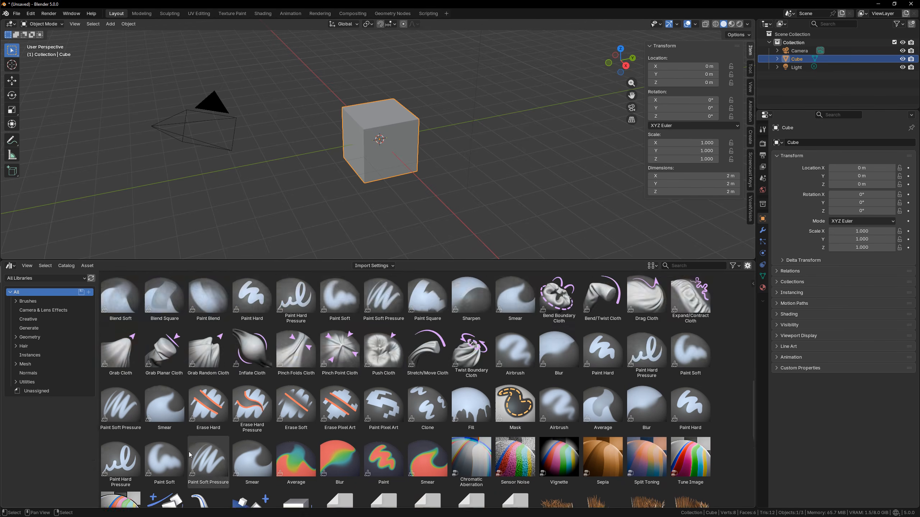
{"action": "scroll", "coordinate": [487, 454], "scroll_direction": "up", "scroll_amount": 5}
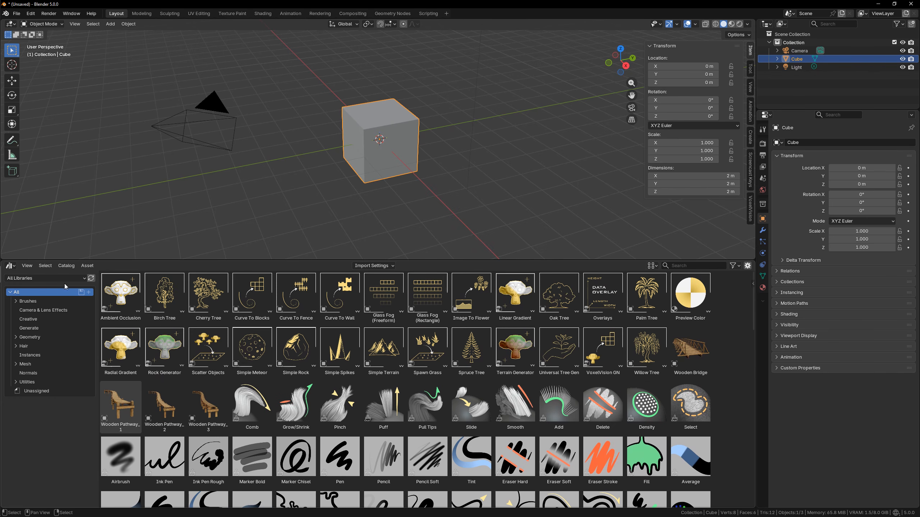
{"action": "left_click", "coordinate": [37, 279]}
{"action": "left_click", "coordinate": [16, 349]}
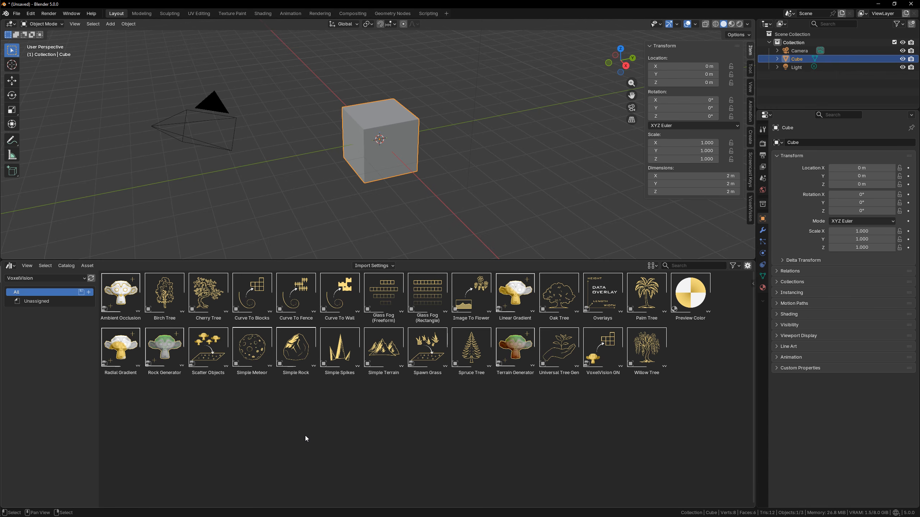
- Examine the VoxelVision add-on's Database preferences, including the option to refresh the asset library link, and close the preferences
{"action": "left_click", "coordinate": [32, 14]}
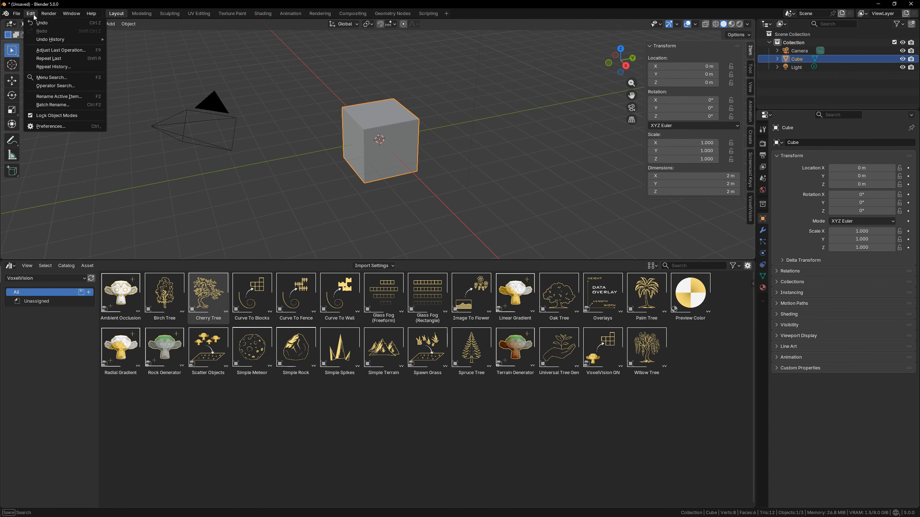
{"action": "left_click", "coordinate": [52, 127]}
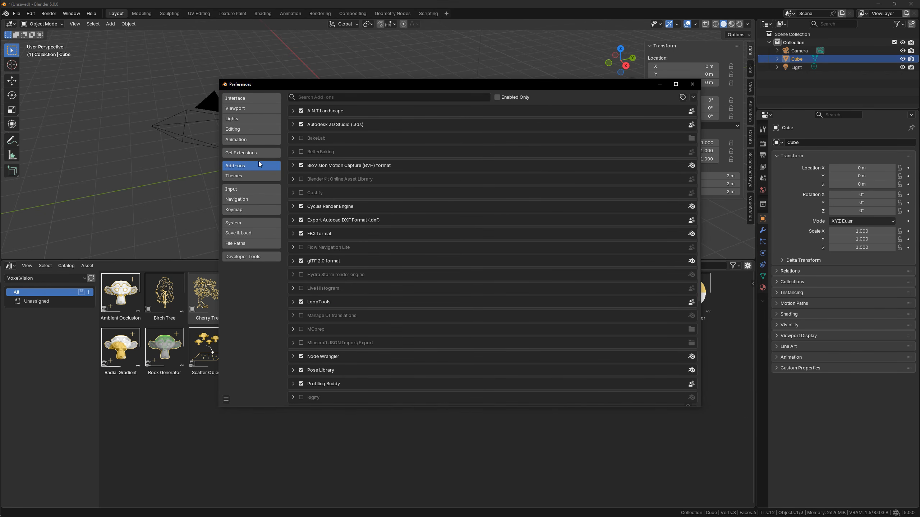
{"action": "scroll", "coordinate": [327, 158], "scroll_direction": "down", "scroll_amount": 8}
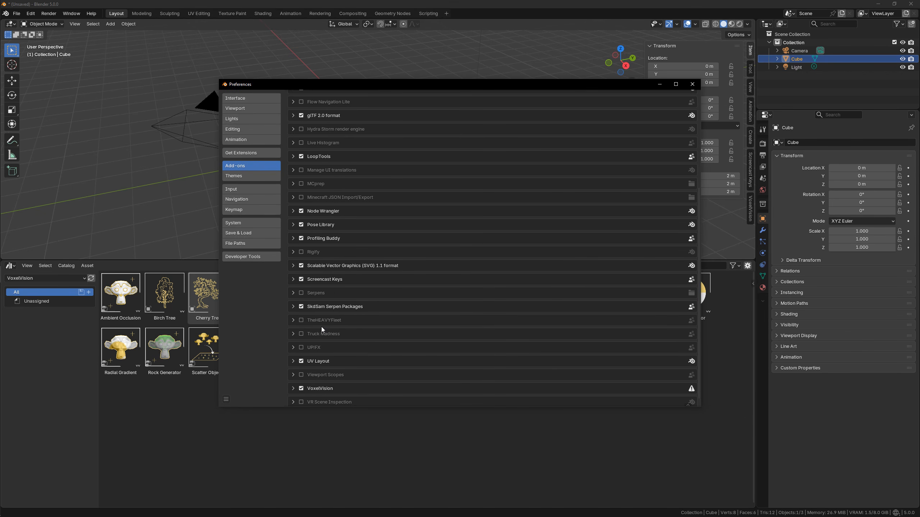
{"action": "left_click", "coordinate": [293, 384]}
{"action": "scroll", "coordinate": [424, 285], "scroll_direction": "down", "scroll_amount": 12}
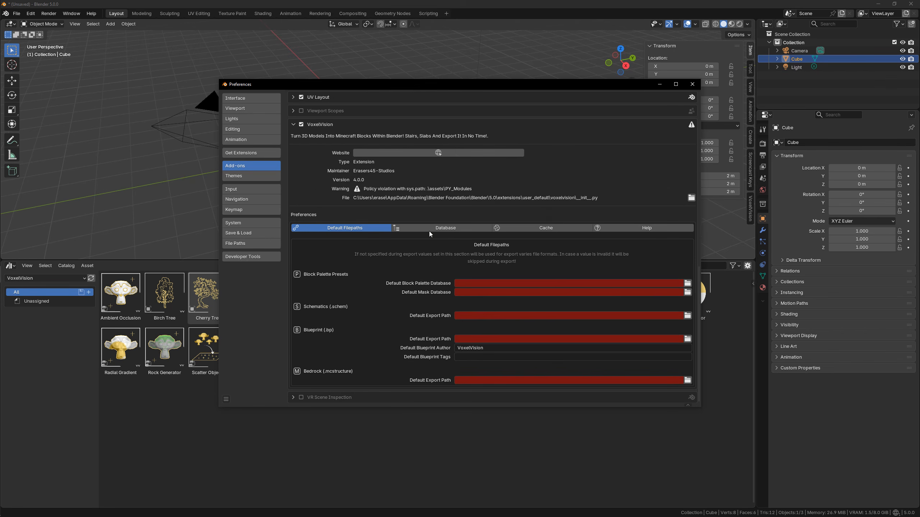
{"action": "left_click", "coordinate": [477, 228]}
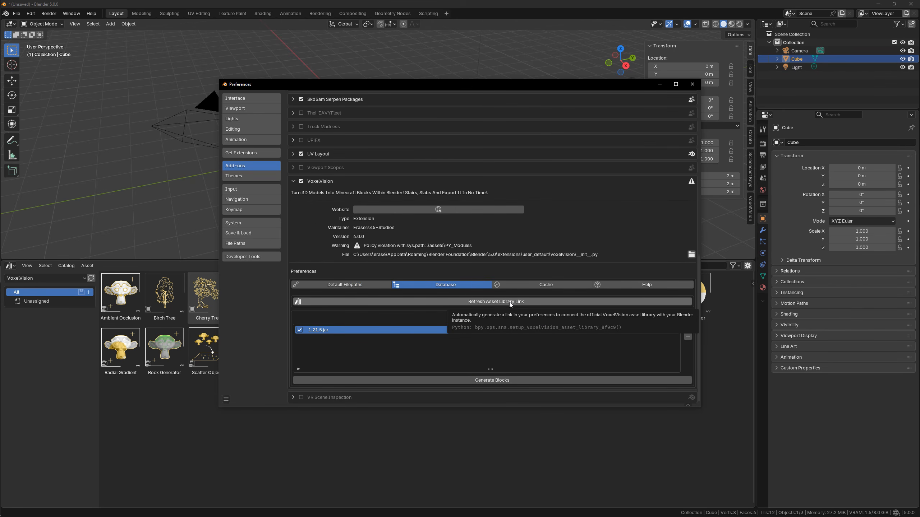
{"action": "left_click", "coordinate": [692, 86]}
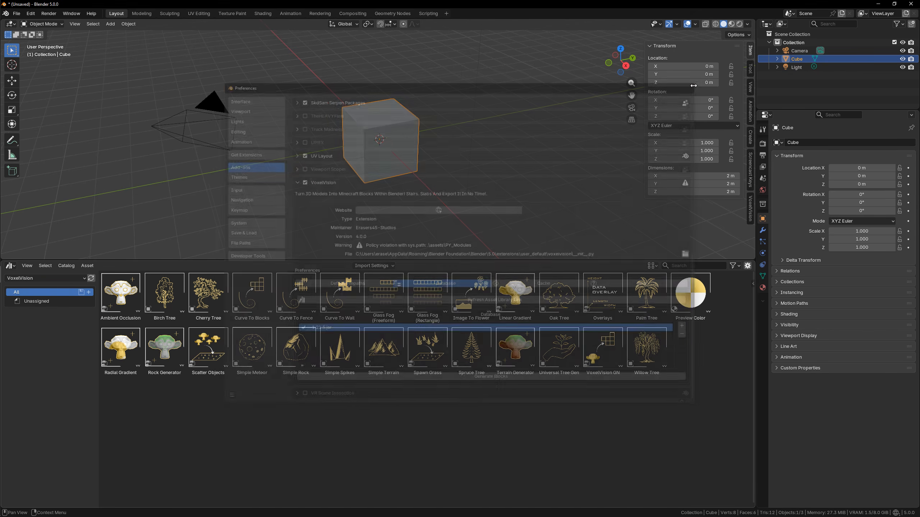
- Shrink the Asset Browser to give the viewport more height and delete all default objects from the scene
{"action": "left_click_drag", "start_coordinate": [357, 260], "coordinate": [357, 384]}
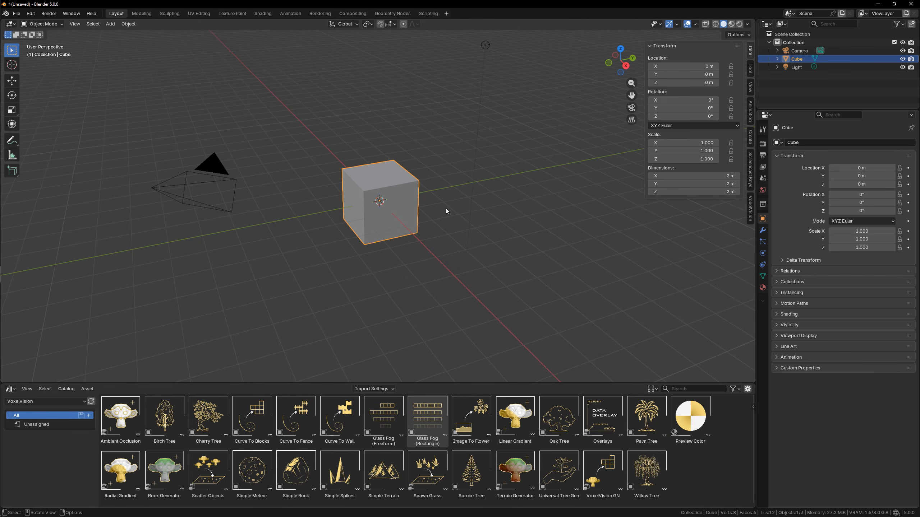
{"action": "middle_click_drag", "start_coordinate": [447, 211], "coordinate": [419, 213]}
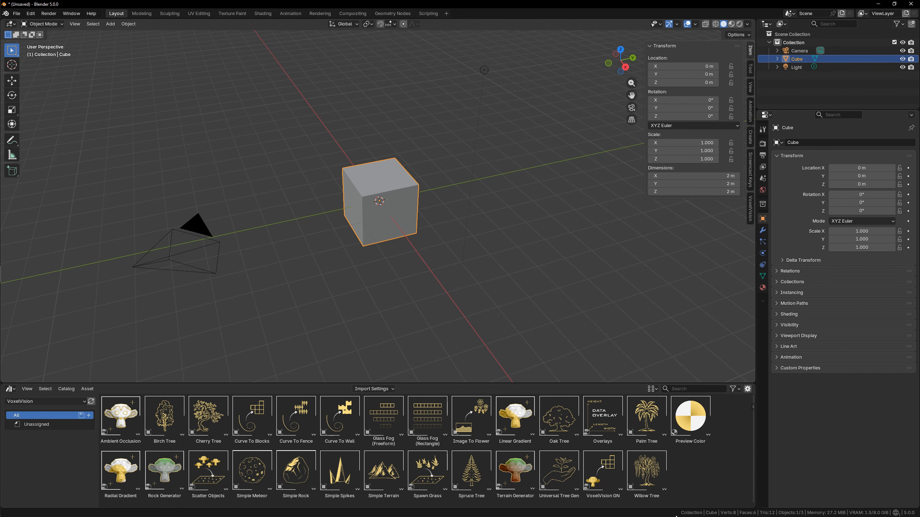
{"action": "left_click", "coordinate": [647, 419]}
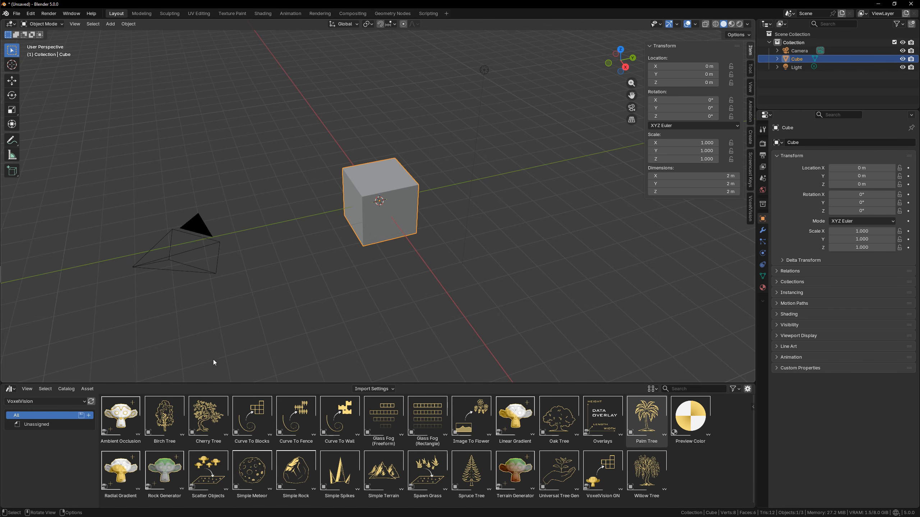
{"action": "left_click", "coordinate": [296, 420]}
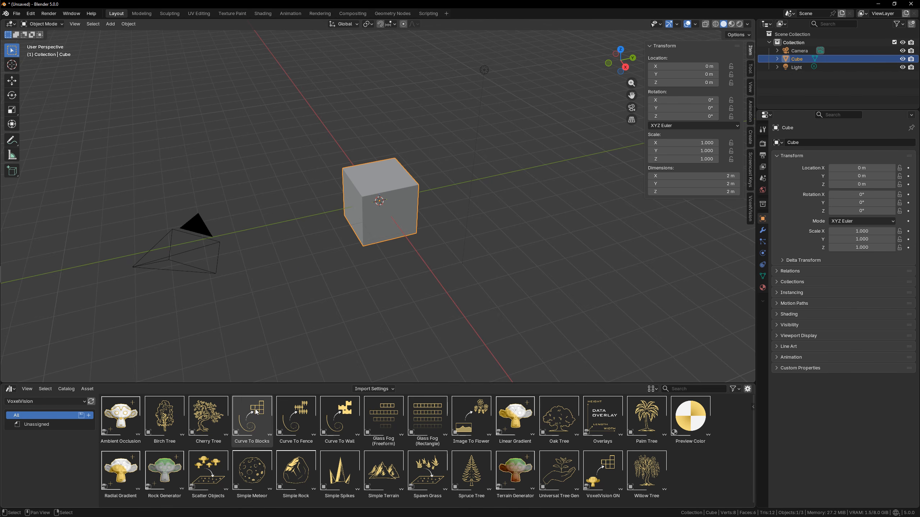
{"action": "middle_click_drag", "start_coordinate": [319, 275], "coordinate": [413, 245]}
{"action": "key", "text": "a"}
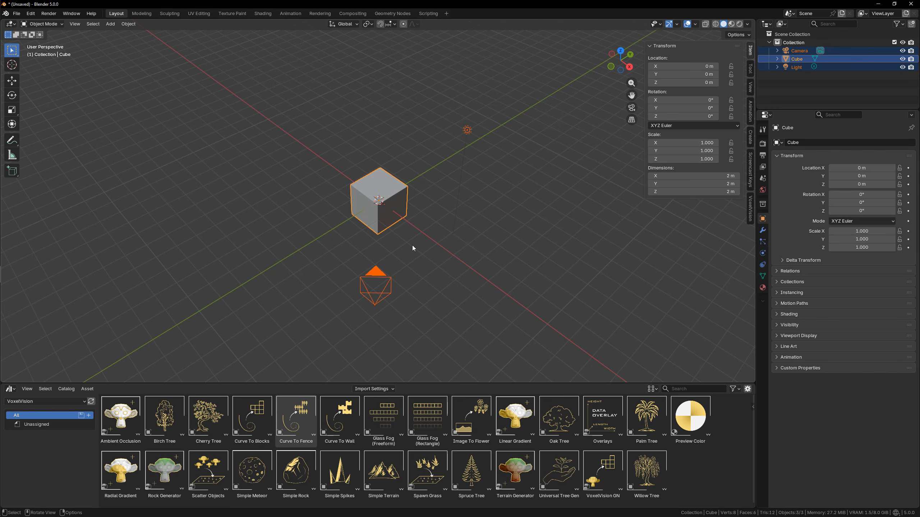
{"action": "key", "text": "Delete"}
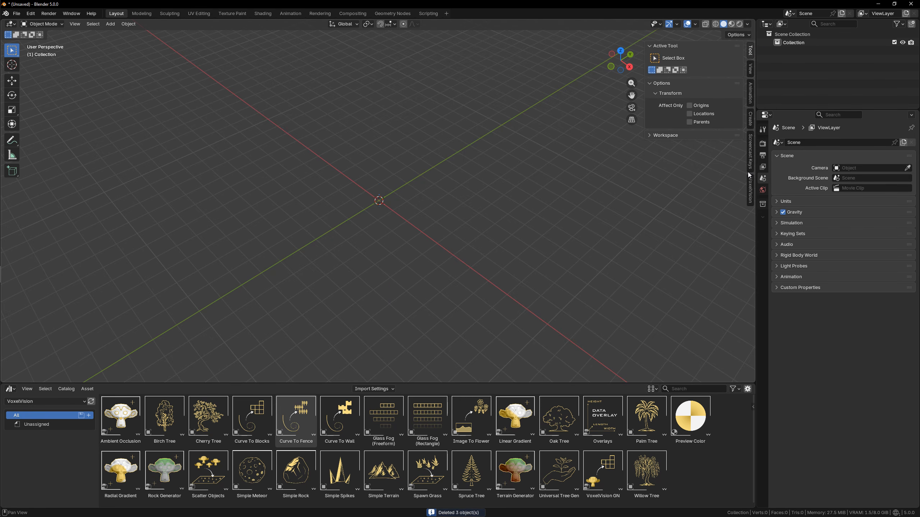
- Enable Screencast Keys in the viewport and test it with a few selection drags in the empty scene
{"action": "left_click", "coordinate": [750, 155]}
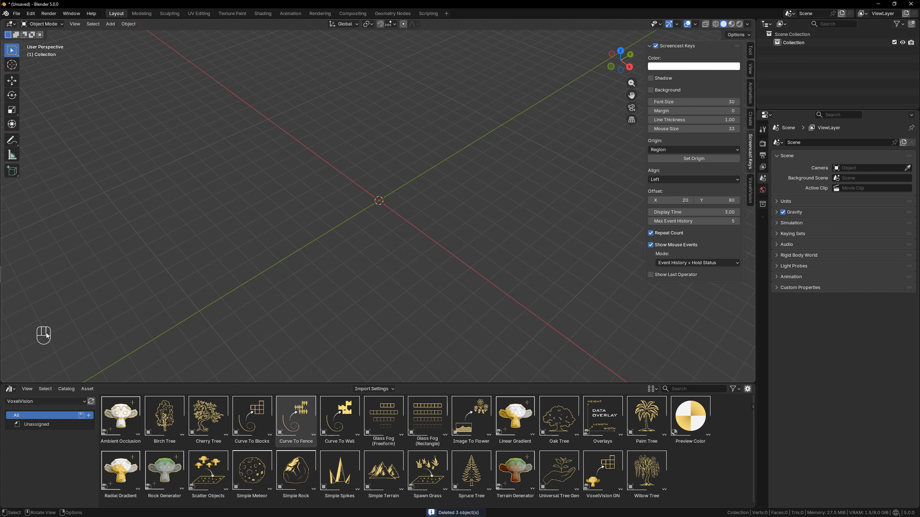
{"action": "left_click_drag", "start_coordinate": [243, 134], "coordinate": [536, 302]}
{"action": "left_click_drag", "start_coordinate": [331, 160], "coordinate": [493, 273]}
{"action": "left_click_drag", "start_coordinate": [306, 167], "coordinate": [510, 296]}
{"action": "left_click_drag", "start_coordinate": [327, 143], "coordinate": [353, 176]}
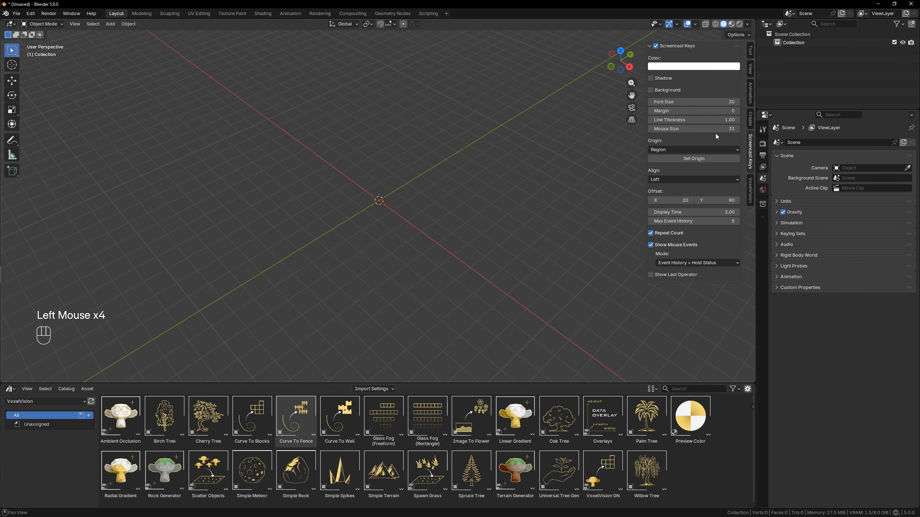
- Show the VoxelVision settings, place the Curve To Blocks asset at the world origin and switch the viewport to Material Preview shading
{"action": "left_click", "coordinate": [246, 418]}
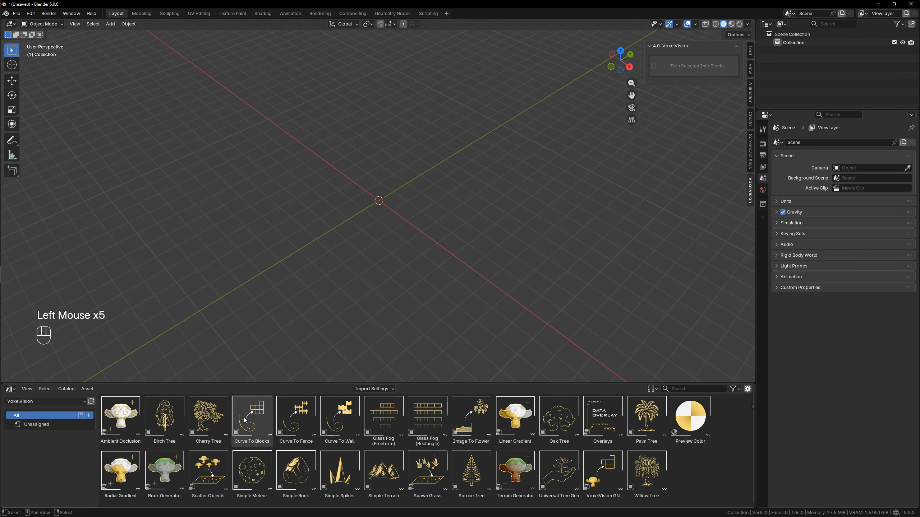
{"action": "left_click_drag", "start_coordinate": [244, 420], "coordinate": [379, 202]}
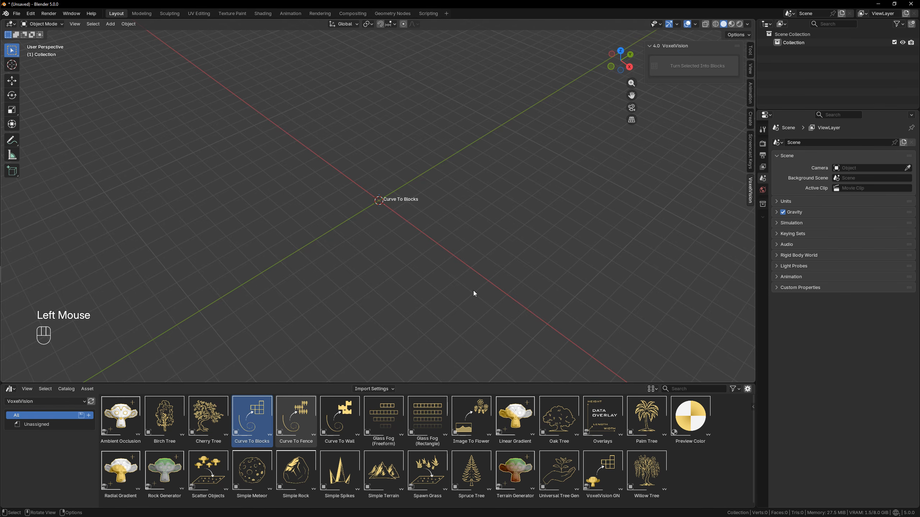
{"action": "scroll", "coordinate": [431, 259], "scroll_direction": "down", "scroll_amount": 3}
{"action": "middle_click_drag", "start_coordinate": [430, 260], "coordinate": [380, 134]}
{"action": "scroll", "coordinate": [380, 134], "scroll_direction": "down", "scroll_amount": 1}
{"action": "scroll", "coordinate": [380, 134], "scroll_direction": "down", "scroll_amount": 1, "text": "shift"}
{"action": "scroll", "coordinate": [415, 207], "scroll_direction": "down", "scroll_amount": 1, "text": "shift"}
{"action": "mouse_move", "coordinate": [380, 134]}
{"action": "middle_mouse_down", "text": "shift"}
{"action": "mouse_move", "coordinate": [415, 208]}
{"action": "mouse_move", "coordinate": [459, 143]}
{"action": "middle_mouse_up", "text": "shift"}
{"action": "key", "text": "z"}
{"action": "mouse_move", "coordinate": [444, 292]}
{"action": "middle_mouse_down"}
{"action": "mouse_move", "coordinate": [500, 257]}
{"action": "mouse_move", "coordinate": [464, 289]}
{"action": "mouse_move", "coordinate": [443, 281]}
{"action": "mouse_move", "coordinate": [470, 268]}
{"action": "middle_mouse_up"}
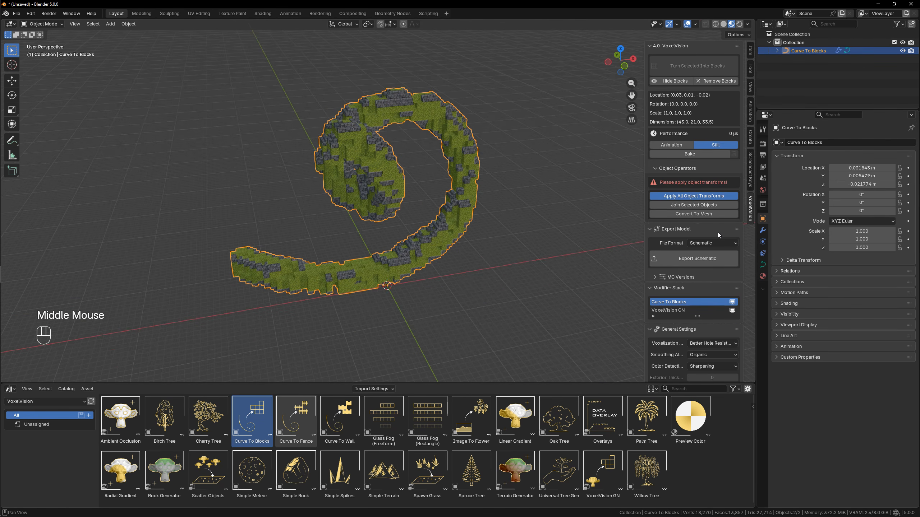
- Show the modifiers of the Curve To Blocks object and collapse the VoxelVision GN modifier
{"action": "middle_click_drag", "start_coordinate": [357, 165], "coordinate": [398, 154]}
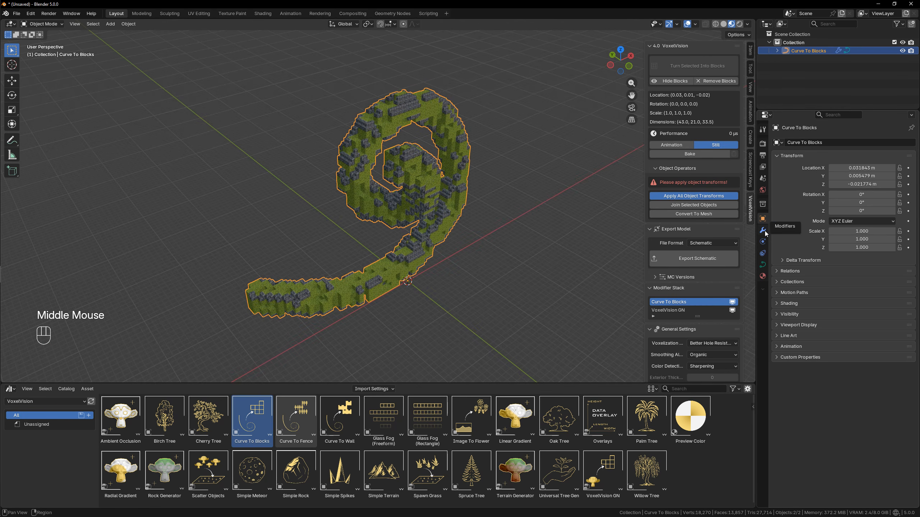
{"action": "left_click", "coordinate": [768, 116]}
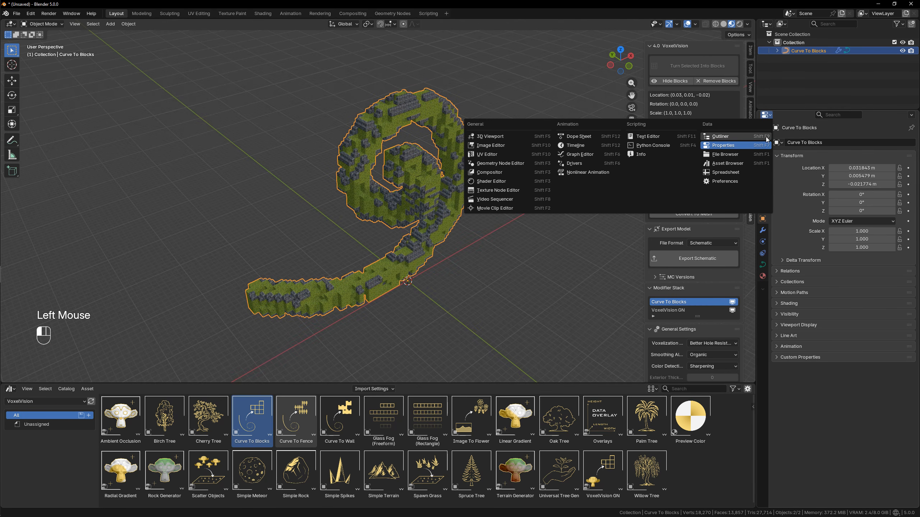
{"action": "left_click", "coordinate": [763, 231]}
{"action": "left_click", "coordinate": [784, 374]}
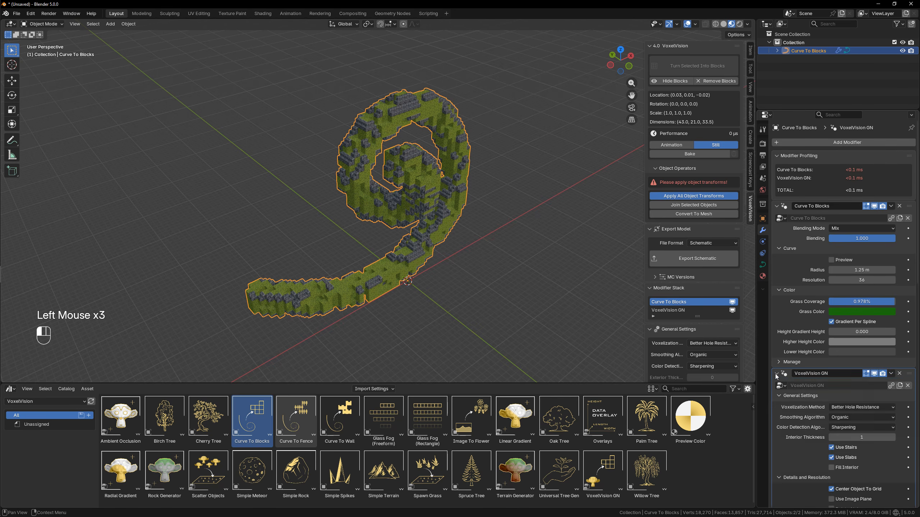
{"action": "left_click", "coordinate": [783, 374]}
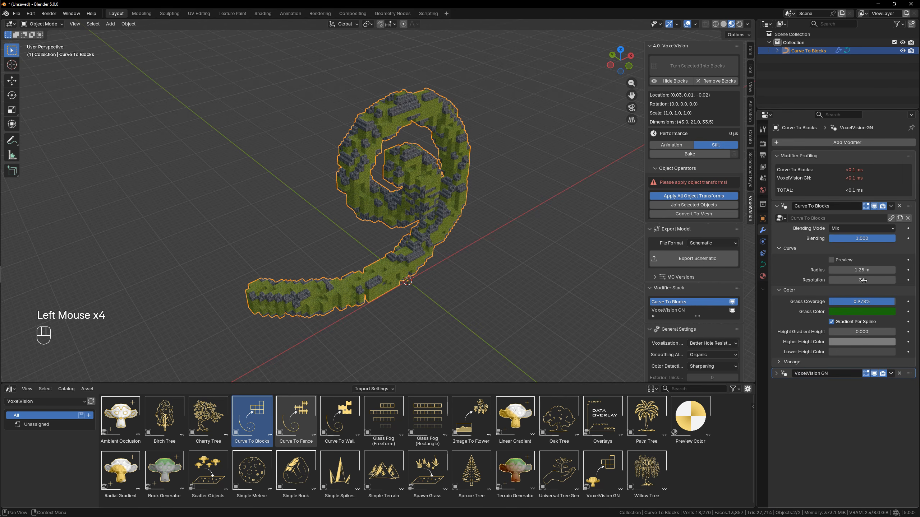
{"action": "mouse_move", "coordinate": [893, 238]}
{"action": "left_mouse_down"}
{"action": "mouse_move", "coordinate": [880, 238]}
{"action": "mouse_move", "coordinate": [895, 240]}
{"action": "left_mouse_up"}
{"action": "middle_click_drag", "start_coordinate": [528, 340], "coordinate": [532, 330]}
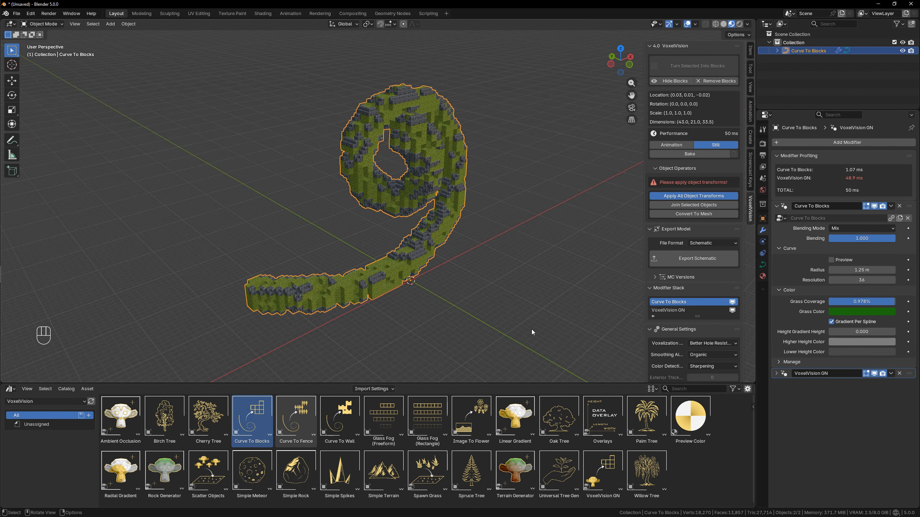
- Enter Edit Mode on the Curve To Blocks object and select the control point at the top of its loop
{"action": "key", "text": "Tab"}
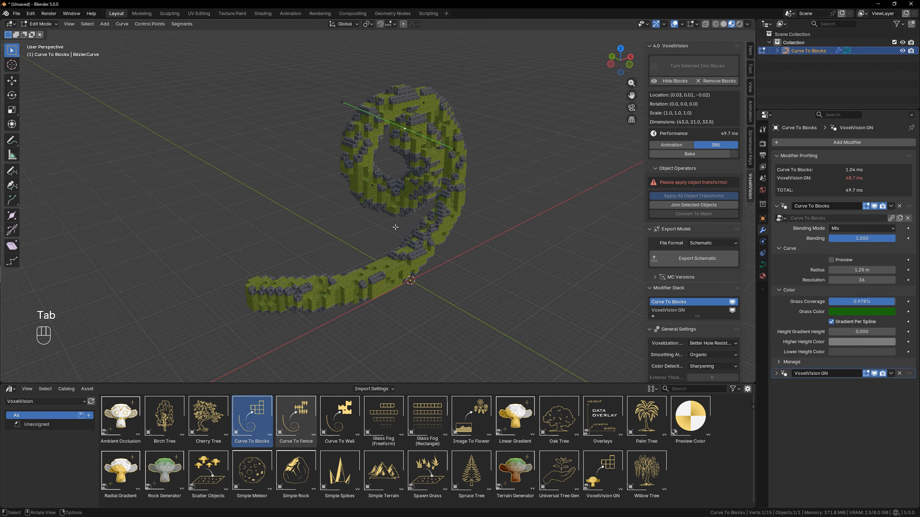
{"action": "middle_click_drag", "start_coordinate": [453, 229], "coordinate": [371, 135]}
{"action": "left_click", "coordinate": [344, 113]}
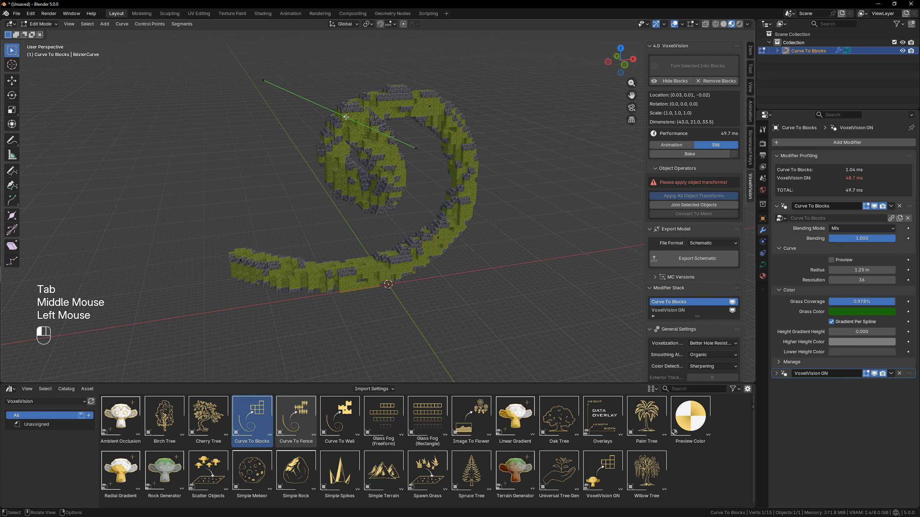
{"action": "left_click", "coordinate": [430, 106]}
{"action": "left_click_drag", "start_coordinate": [422, 218], "coordinate": [455, 246]}
{"action": "left_click_drag", "start_coordinate": [407, 75], "coordinate": [489, 148]}
{"action": "middle_click_drag", "start_coordinate": [483, 160], "coordinate": [488, 201], "text": "shift"}
- Try moving individual control points of the curve, from the top of the loop to the open lower end
{"action": "key", "text": "g"}
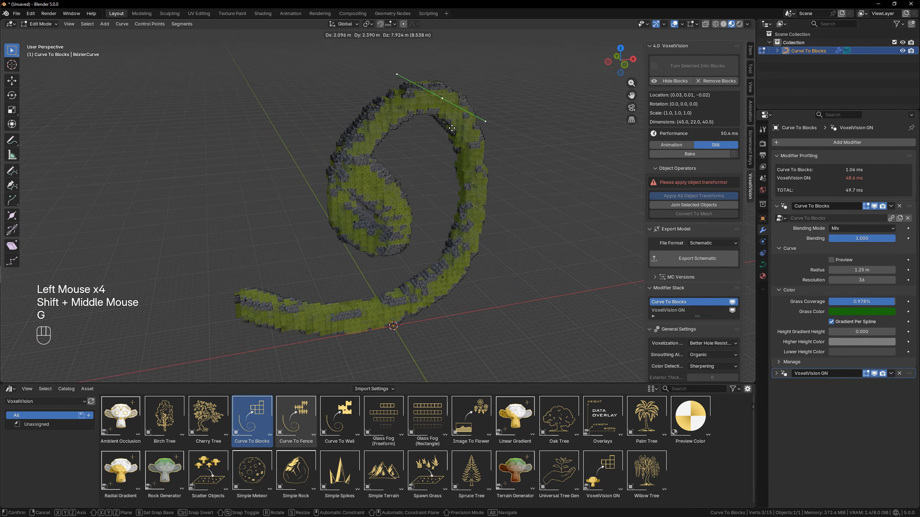
{"action": "right_click", "coordinate": [353, 185]}
{"action": "left_click", "coordinate": [350, 169]}
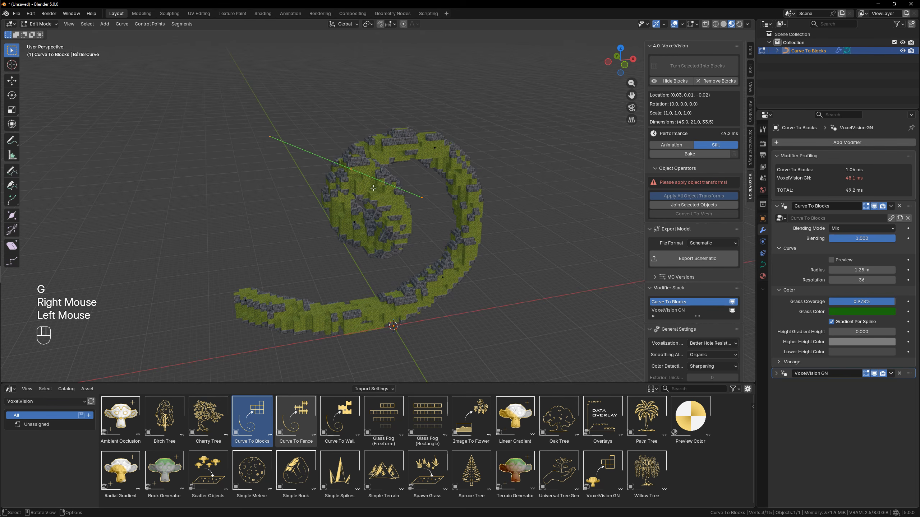
{"action": "key", "text": "g"}
{"action": "right_click", "coordinate": [230, 259]}
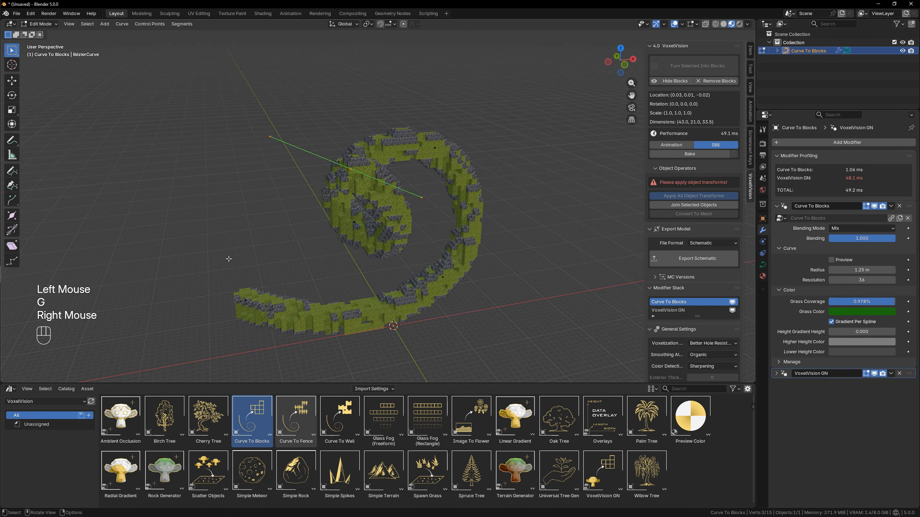
{"action": "left_click", "coordinate": [240, 249]}
{"action": "key", "text": "g"}
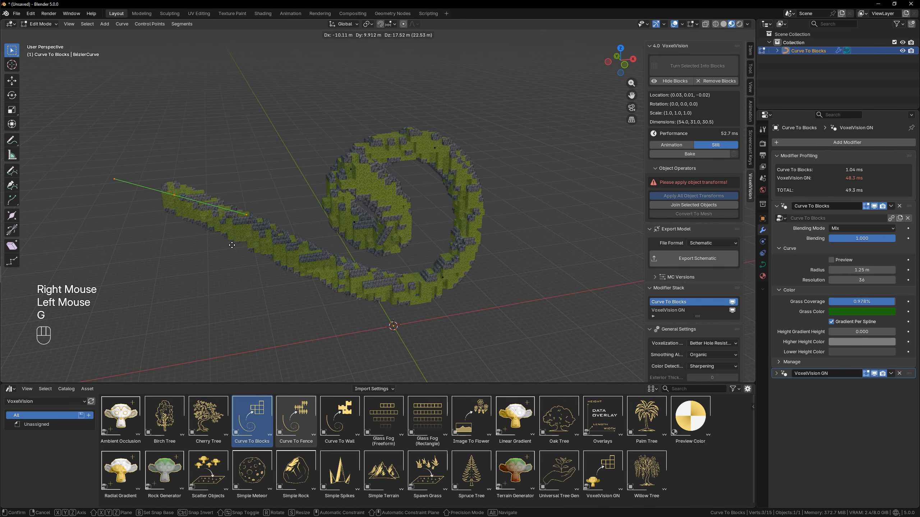
{"action": "right_click", "coordinate": [333, 258]}
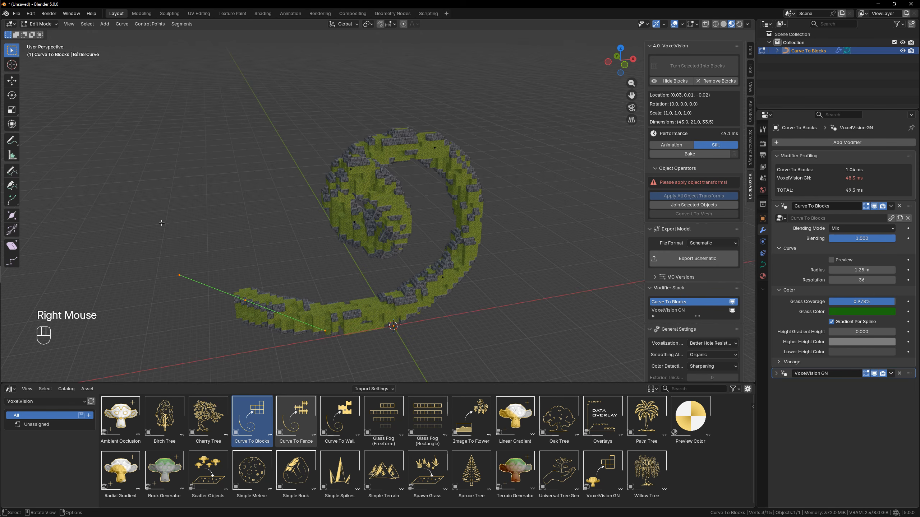
- Extrude a new point from the curve's open lower end and rotate its handles nearly upright
{"action": "left_click_drag", "start_coordinate": [166, 230], "coordinate": [263, 144]}
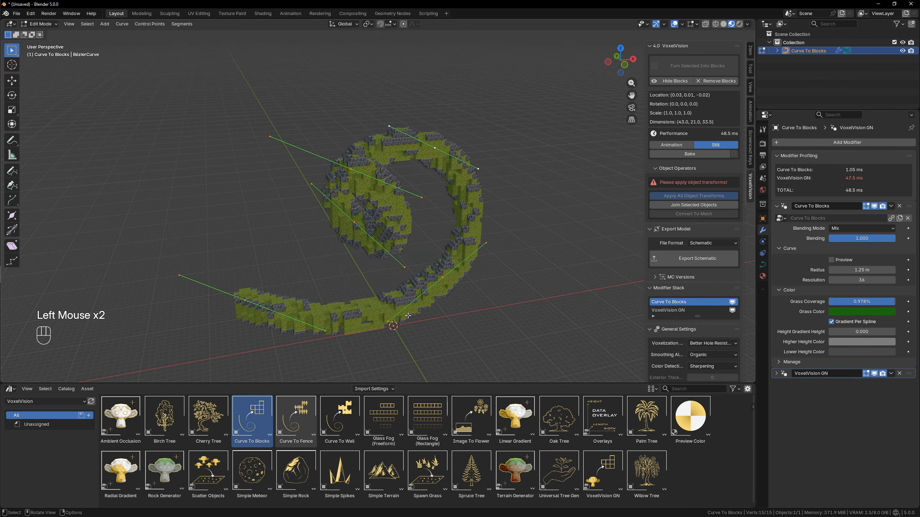
{"action": "middle_click_drag", "start_coordinate": [408, 316], "coordinate": [431, 326]}
{"action": "middle_click_drag", "start_coordinate": [319, 313], "coordinate": [373, 266], "text": "shift"}
{"action": "left_click_drag", "start_coordinate": [256, 230], "coordinate": [369, 330]}
{"action": "key", "text": "e"}
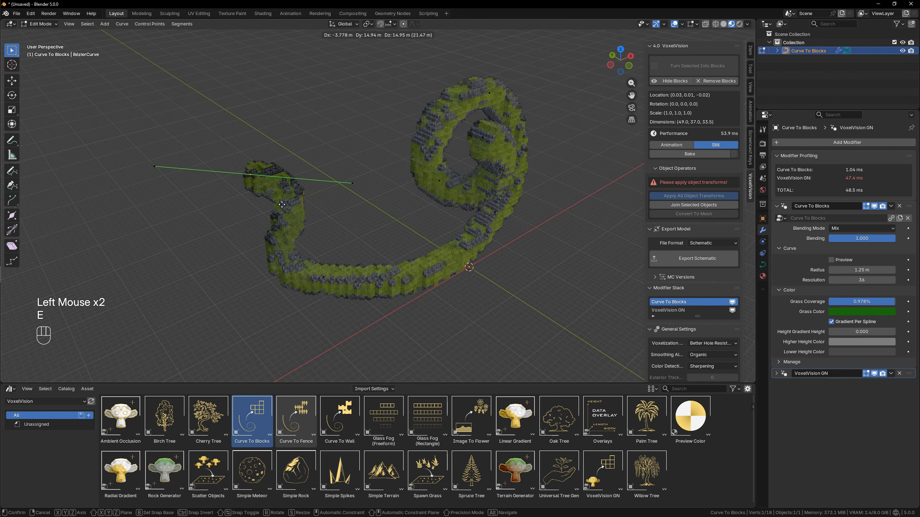
{"action": "left_click", "coordinate": [318, 163]}
{"action": "key", "text": "r"}
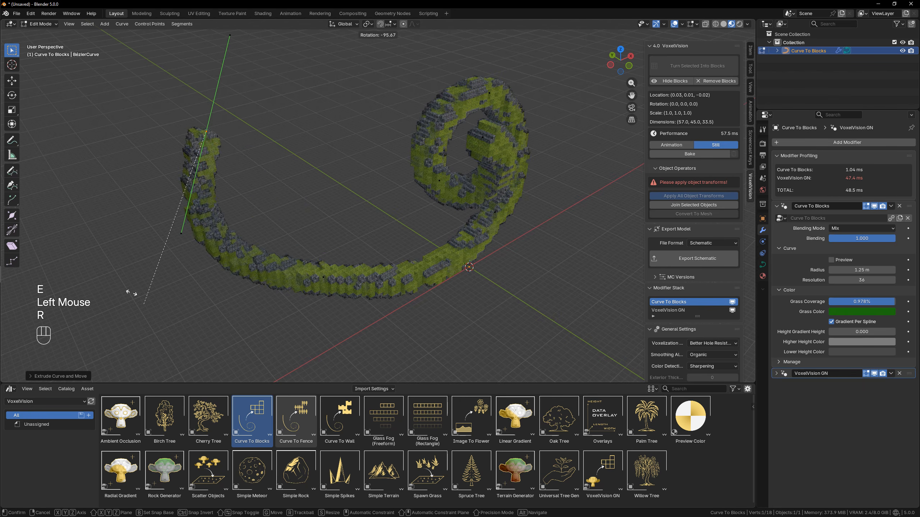
{"action": "left_click", "coordinate": [220, 202]}
- Try scaling the new end point's handles and thickening the curve there with Shrink/Fatten
{"action": "key", "text": "s"}
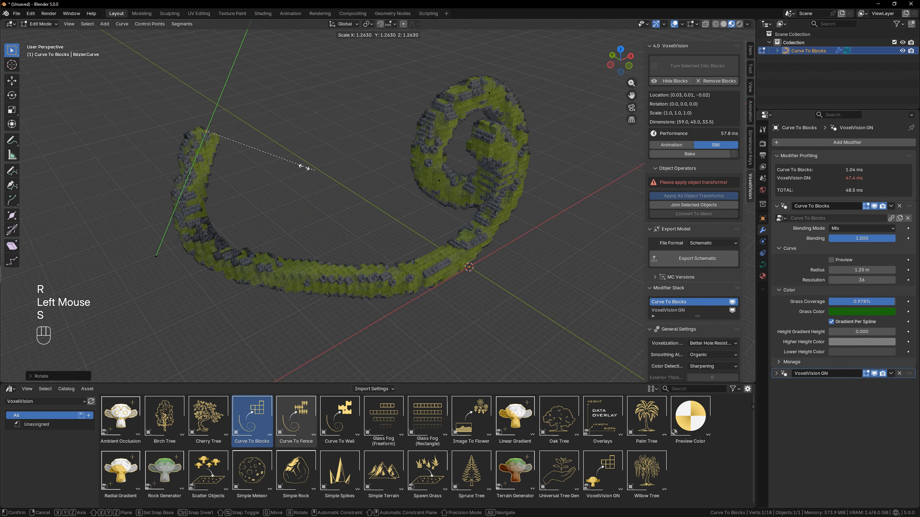
{"action": "right_click", "coordinate": [224, 100]}
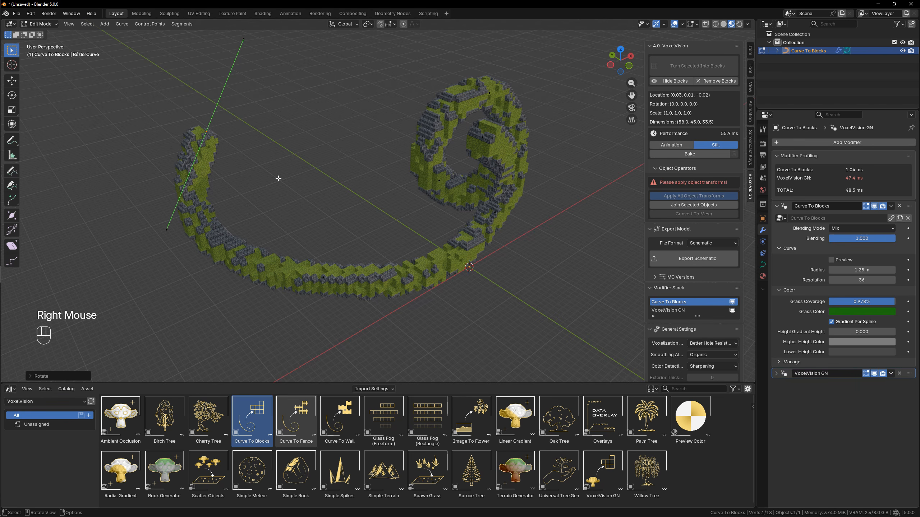
{"action": "middle_click_drag", "start_coordinate": [278, 178], "coordinate": [292, 205], "text": "shift"}
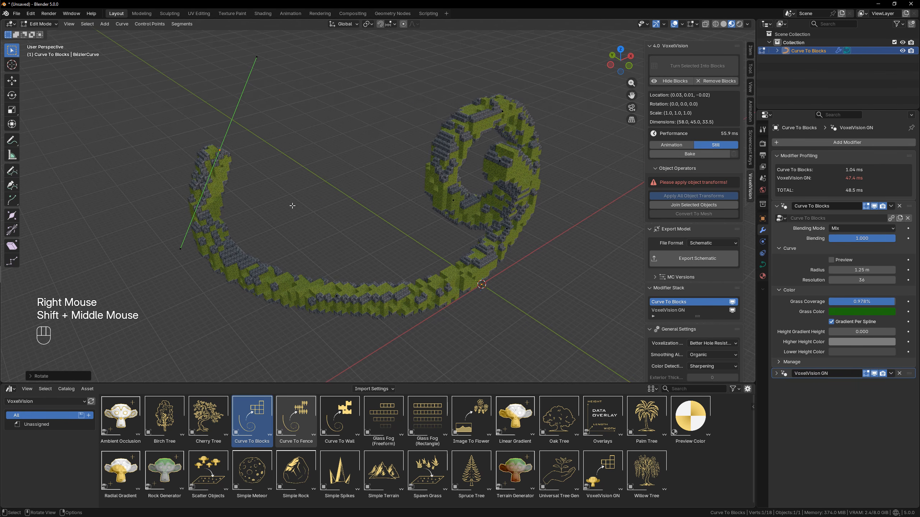
{"action": "key", "text": "alt+s"}
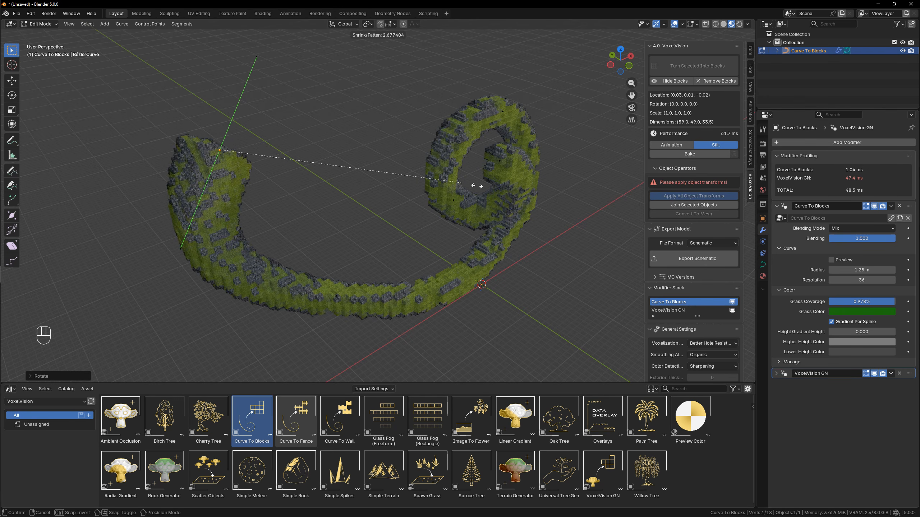
{"action": "right_click", "coordinate": [312, 201]}
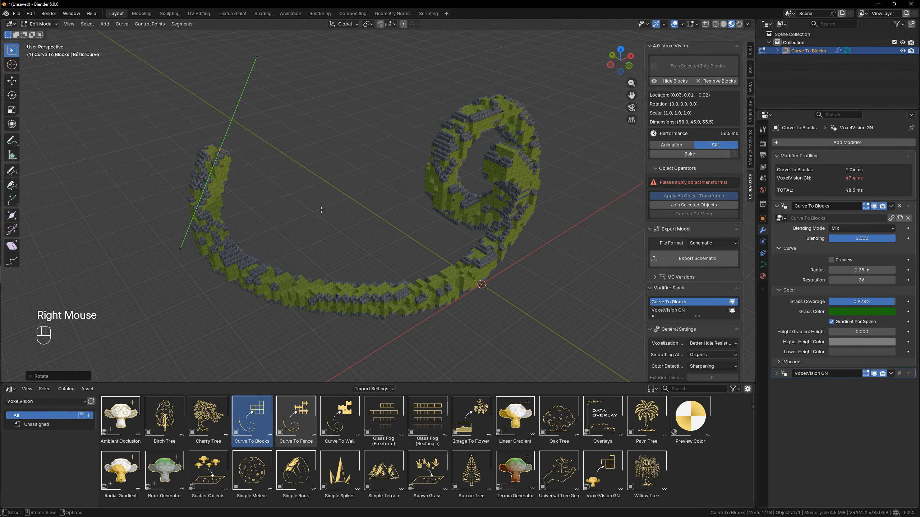
- Try changing the tilt of the curve's new end point with the blocks shown
{"action": "key", "text": "ctrl"}
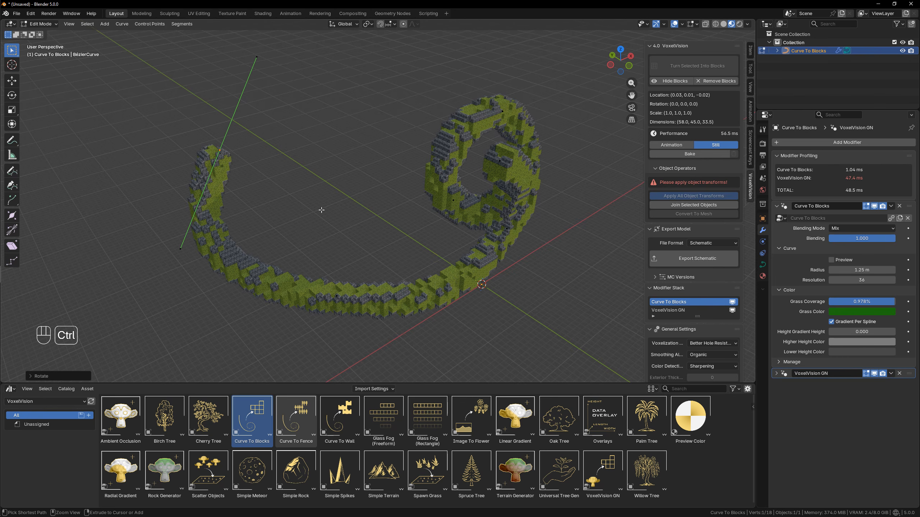
{"action": "key", "text": "ctrl+t"}
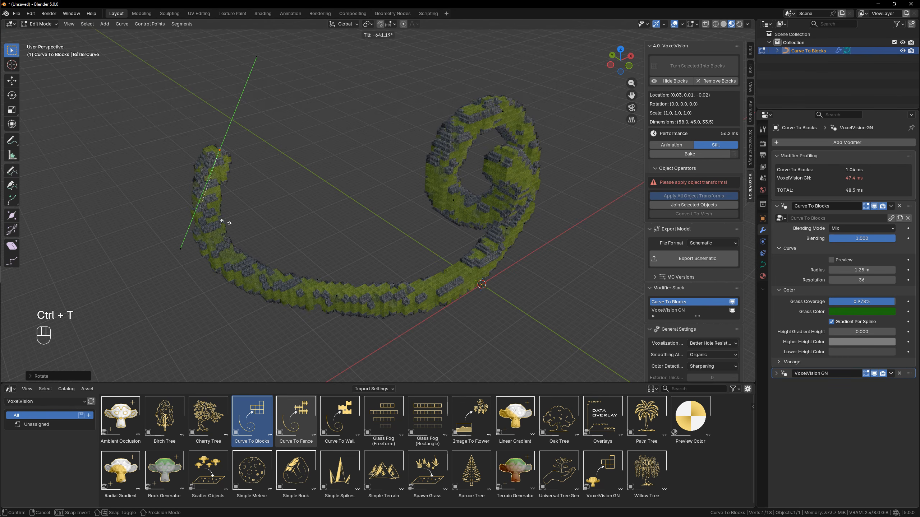
{"action": "right_click", "coordinate": [273, 200]}
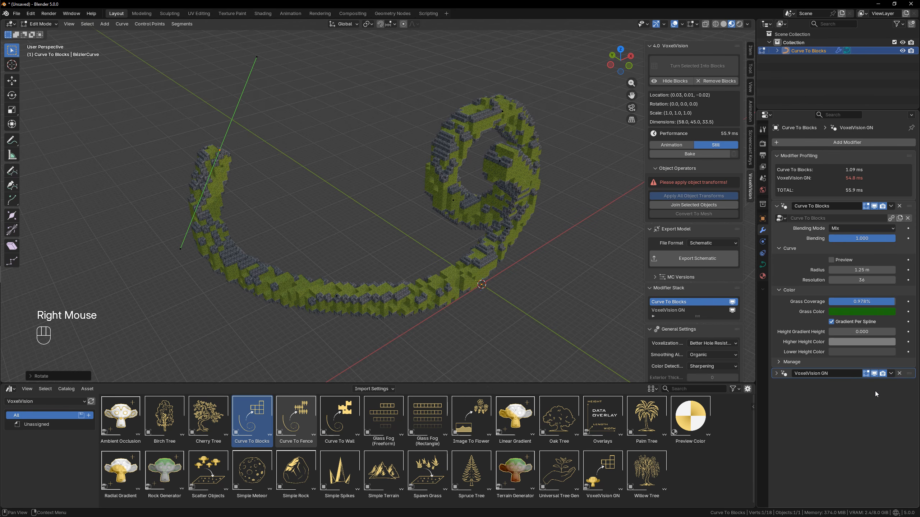
- Hide the VoxelVision GN modifier in the viewport and try tilting the end point in Wireframe shading
{"action": "left_click", "coordinate": [874, 374]}
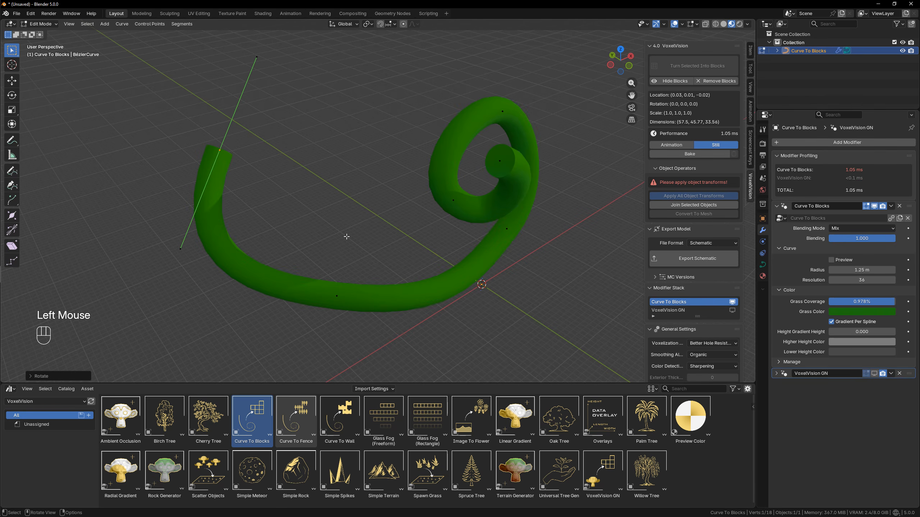
{"action": "middle_click_drag", "start_coordinate": [474, 255], "coordinate": [489, 220]}
{"action": "key", "text": "z"}
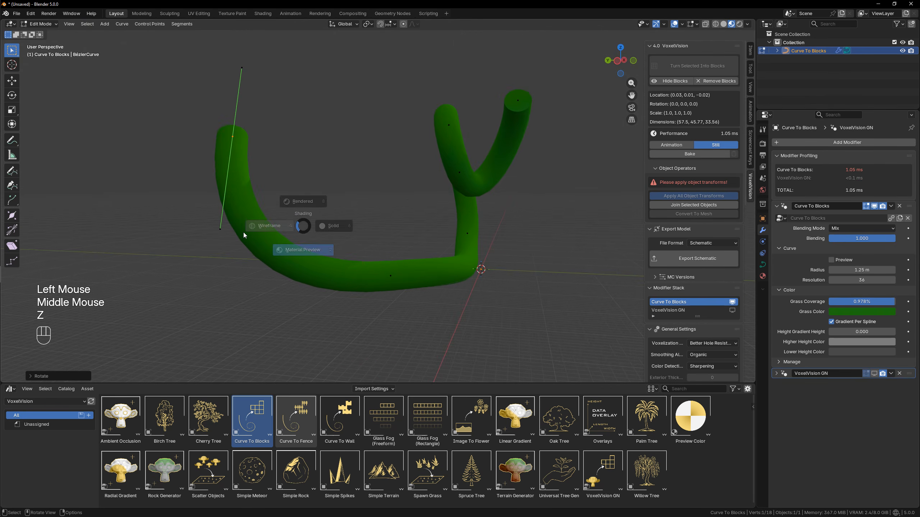
{"action": "middle_click_drag", "start_coordinate": [339, 217], "coordinate": [328, 232]}
{"action": "key", "text": "ctrl+t"}
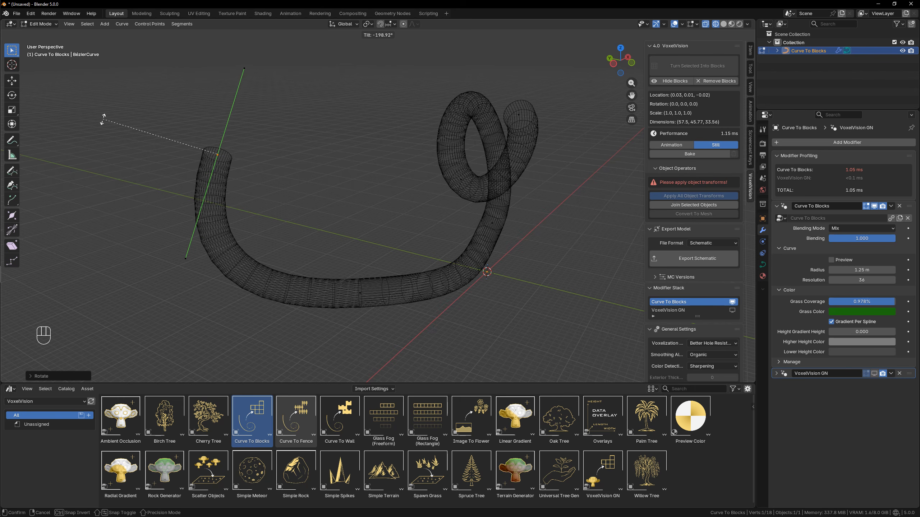
{"action": "right_click", "coordinate": [212, 110]}
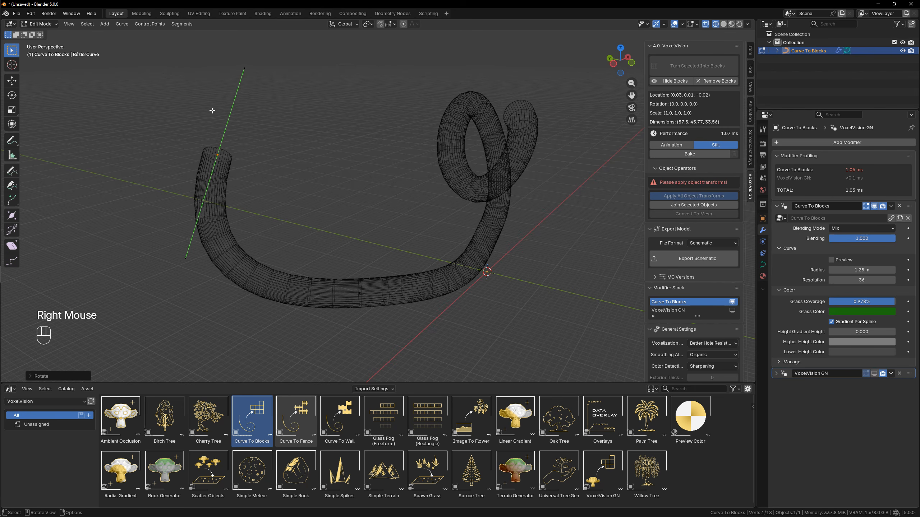
- Show the VoxelVision GN modifier in the viewport again and return to Material Preview shading
{"action": "left_click", "coordinate": [873, 374]}
{"action": "left_click", "coordinate": [732, 25]}
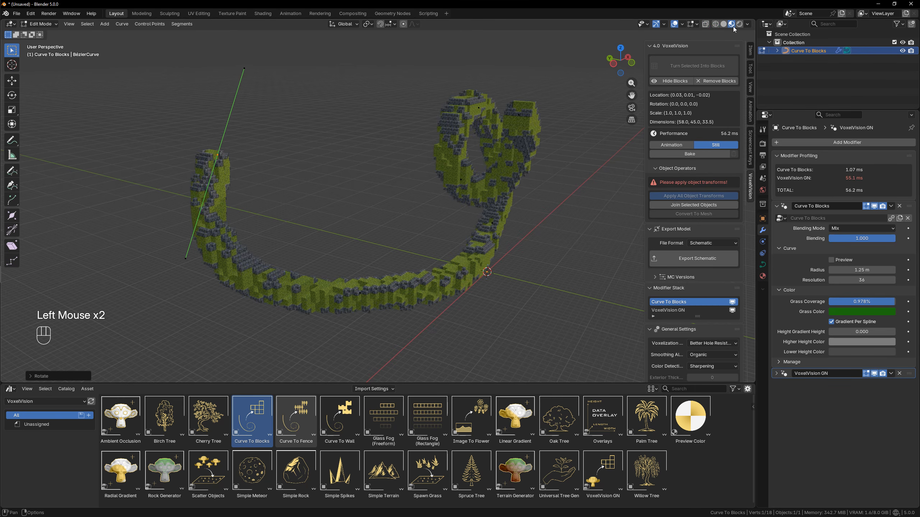
{"action": "middle_click_drag", "start_coordinate": [474, 241], "coordinate": [459, 263]}
{"action": "scroll", "coordinate": [472, 249], "scroll_direction": "down", "scroll_amount": 2}
- Select every control point of the curve and delete them all, staying in Edit Mode
{"action": "left_click_drag", "start_coordinate": [158, 72], "coordinate": [545, 335]}
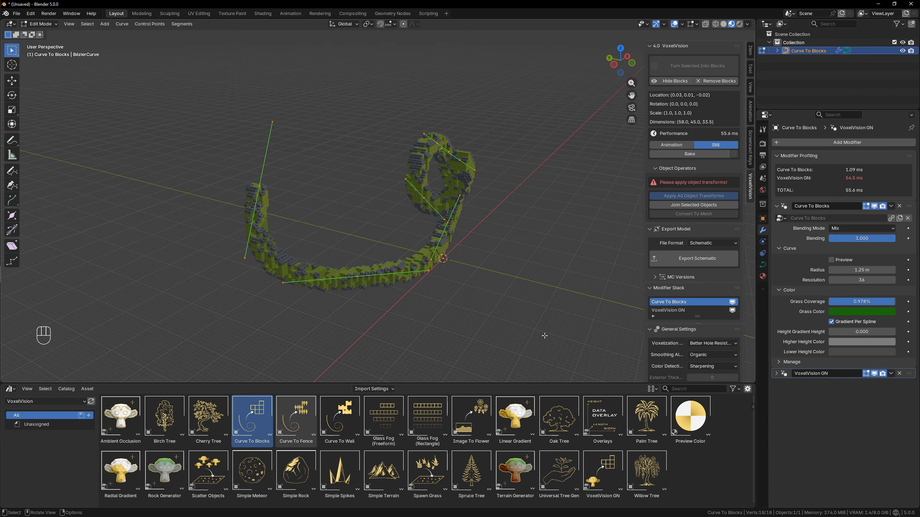
{"action": "left_click_drag", "start_coordinate": [185, 90], "coordinate": [505, 328]}
{"action": "key", "text": "Delete"}
{"action": "left_click", "coordinate": [490, 298]}
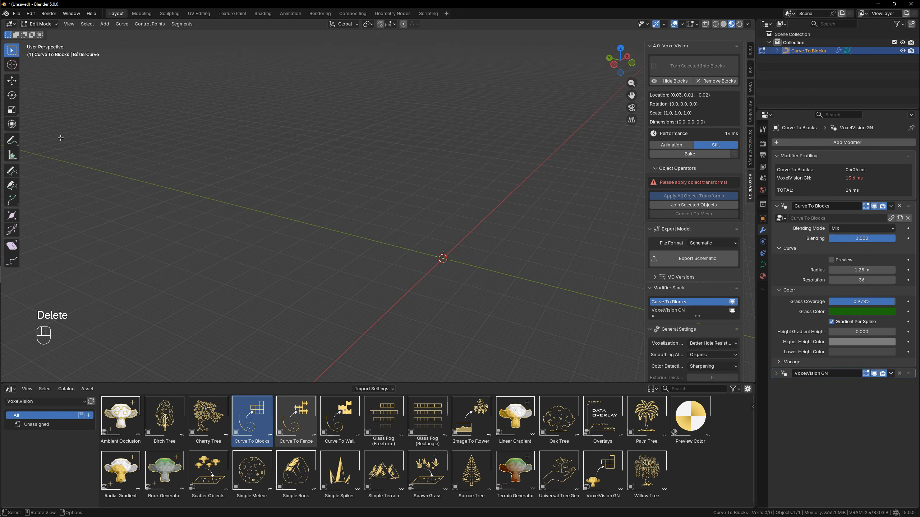
- Draw a freehand S-shaped Bézier curve with the Draw tool, about 48 × 73 × 46.5 m overall, passing near the world origin
{"action": "key", "text": "t"}
{"action": "key", "text": "t"}
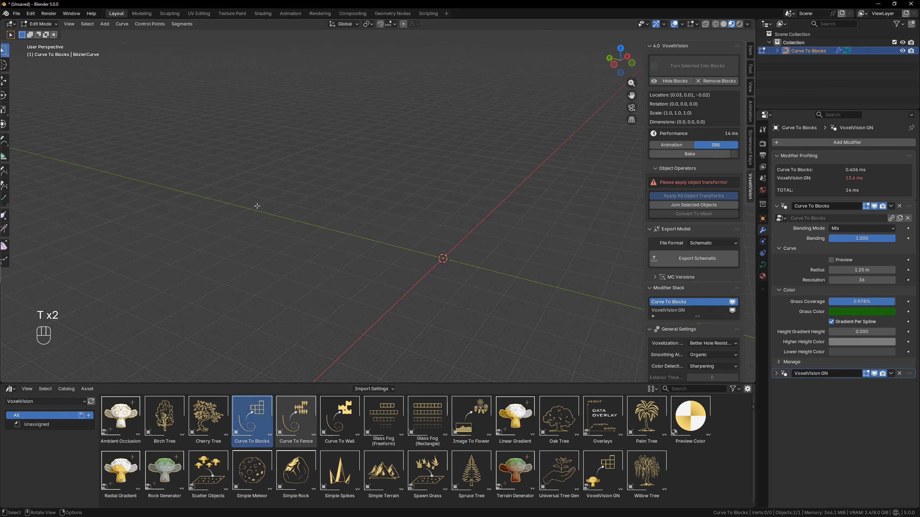
{"action": "key", "text": "t"}
{"action": "key", "text": "t"}
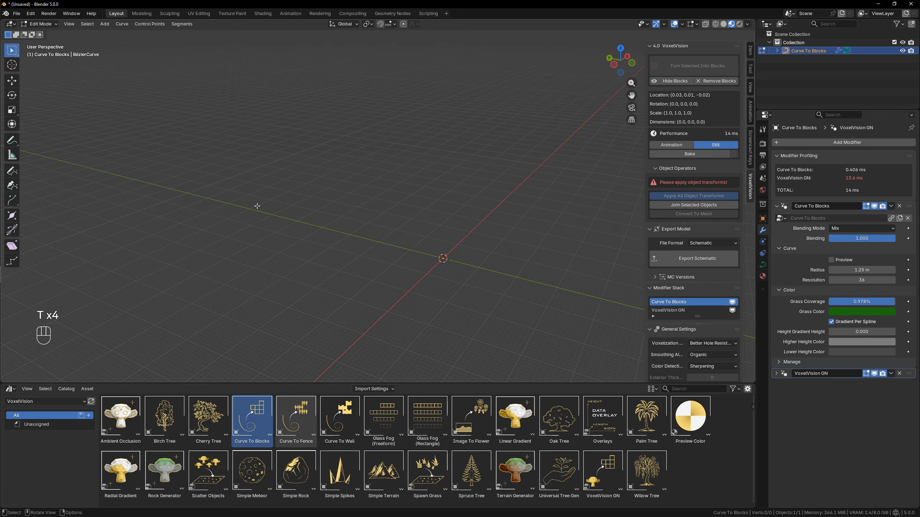
{"action": "left_click", "coordinate": [12, 173]}
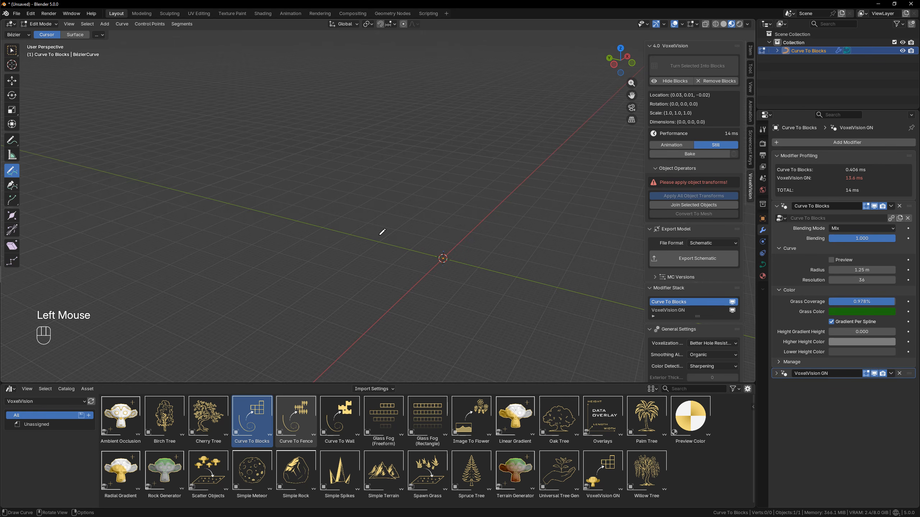
{"action": "mouse_move", "coordinate": [236, 174]}
{"action": "left_mouse_down"}
{"action": "mouse_move", "coordinate": [370, 127]}
{"action": "mouse_move", "coordinate": [538, 200]}
{"action": "mouse_move", "coordinate": [535, 214]}
{"action": "left_mouse_up"}
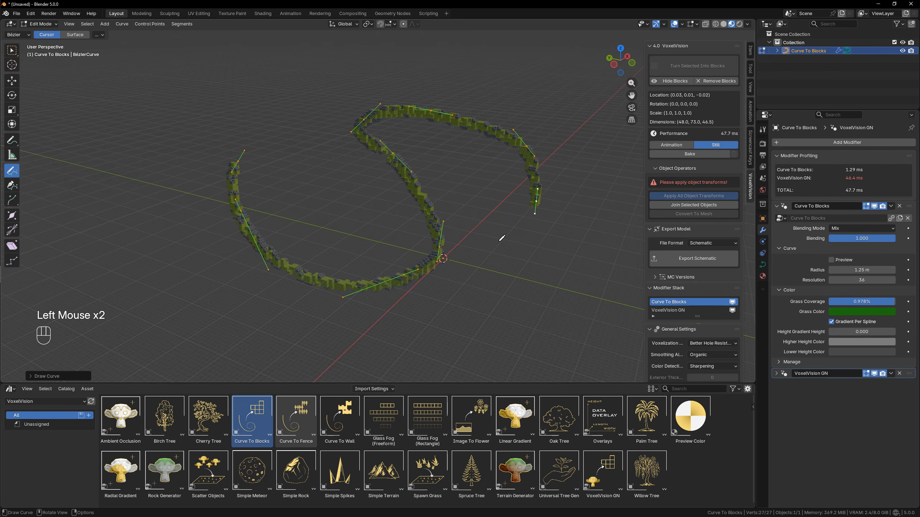
{"action": "mouse_move", "coordinate": [499, 245]}
{"action": "middle_mouse_down"}
{"action": "mouse_move", "coordinate": [427, 226]}
{"action": "mouse_move", "coordinate": [498, 236]}
{"action": "middle_mouse_up"}
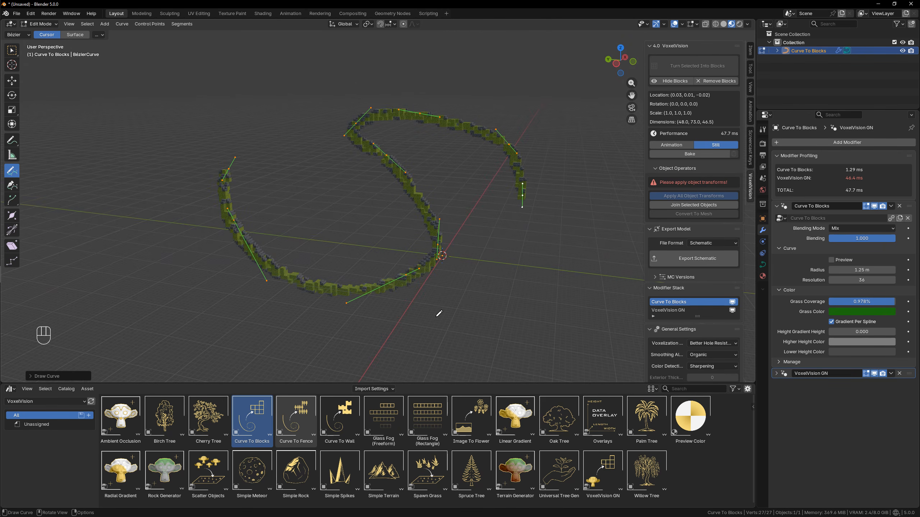
- Leave Edit Mode, add a mesh plane at the world origin and scale it up into a large ground surface
{"action": "key", "text": "Tab"}
{"action": "key", "text": "shift+a"}
{"action": "mouse_move", "coordinate": [379, 350]}
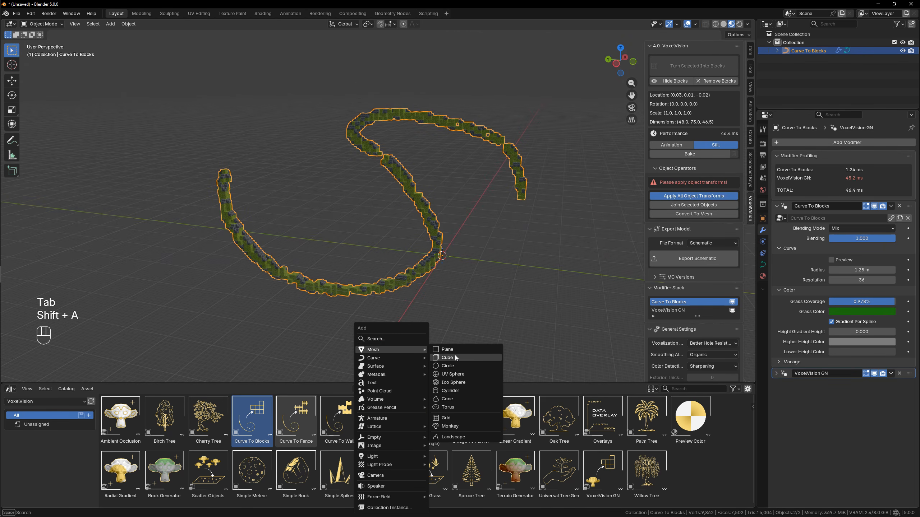
{"action": "left_click", "coordinate": [448, 350]}
{"action": "key", "text": "s"}
{"action": "left_click", "coordinate": [568, 221]}
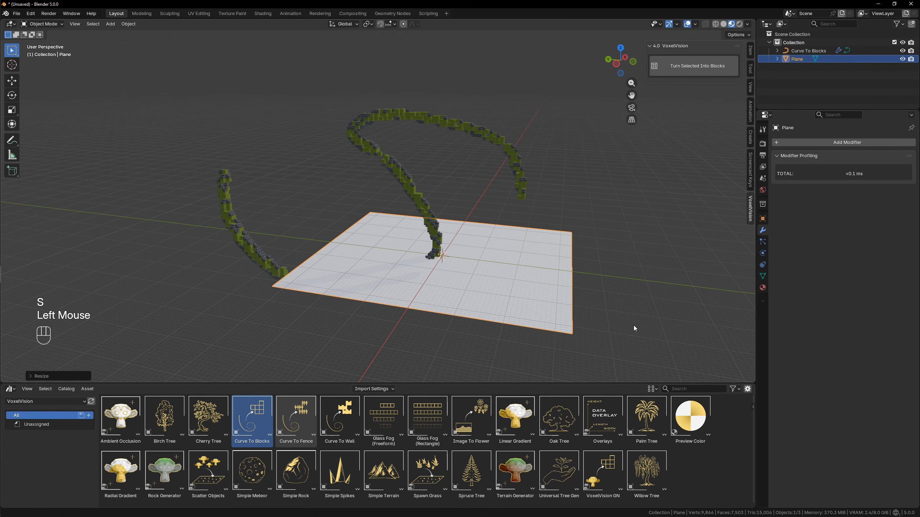
- Enter Edit Mode on the plane and subdivide all of it into an 11 × 11 grid of faces
{"action": "key", "text": "Tab"}
{"action": "left_click", "coordinate": [596, 251]}
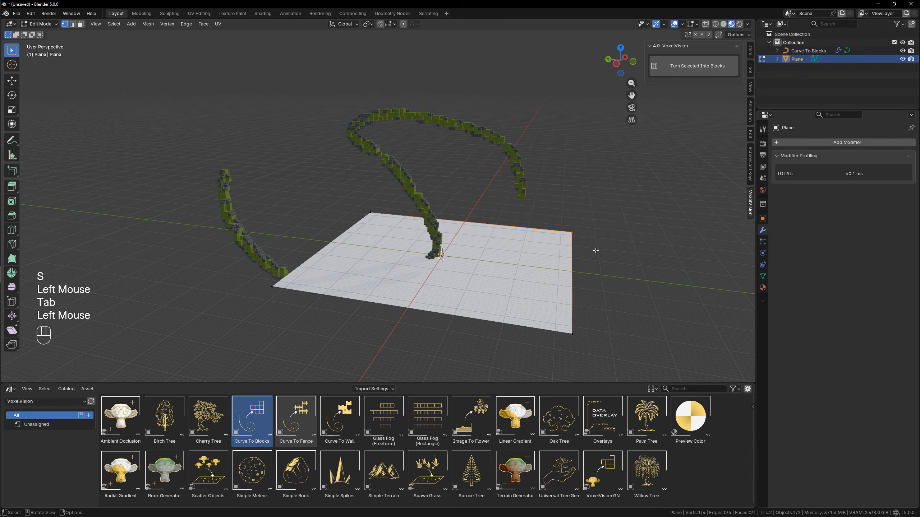
{"action": "key", "text": "a"}
{"action": "right_click", "coordinate": [421, 275]}
{"action": "right_click", "coordinate": [431, 276]}
{"action": "left_click", "coordinate": [434, 275]}
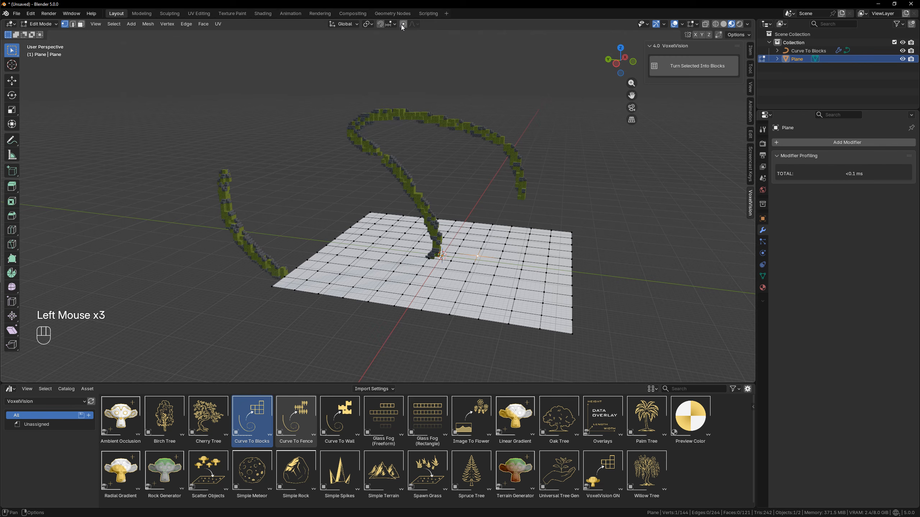
- Enable proportional editing, pull a vertex near the plane's edge upward with a large influence radius to form a smooth hill, and leave Edit Mode
{"action": "left_click", "coordinate": [403, 24]}
{"action": "left_click", "coordinate": [548, 256]}
{"action": "key", "text": "g"}
{"action": "key", "text": "t"}
{"action": "scroll", "coordinate": [591, 272], "scroll_direction": "down", "scroll_amount": 8}
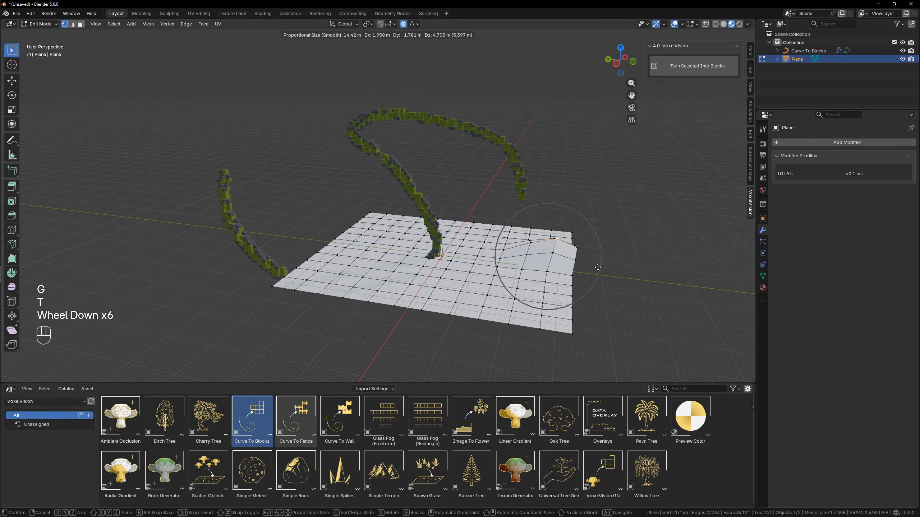
{"action": "scroll", "coordinate": [592, 258], "scroll_direction": "down", "scroll_amount": 2}
{"action": "left_click", "coordinate": [561, 227]}
{"action": "key", "text": "Tab"}
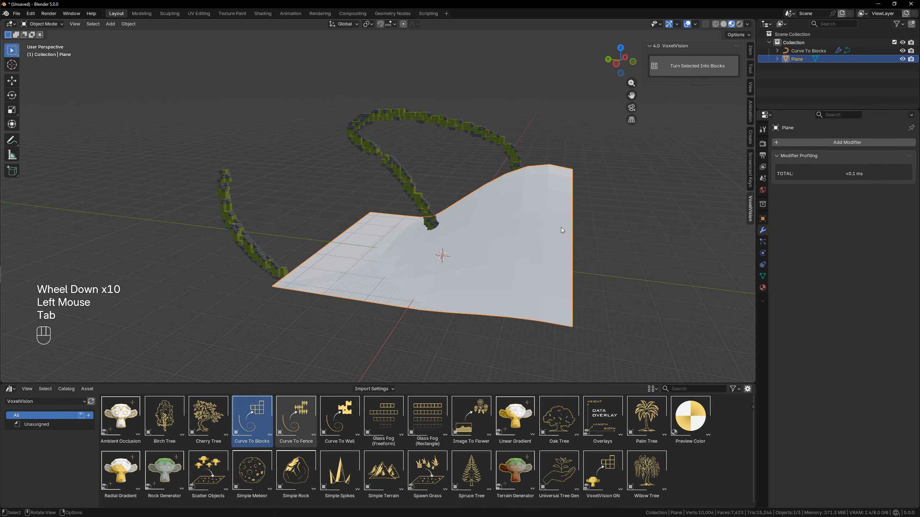
- Select the Curve To Blocks object, enter Edit Mode and delete all of its control points
{"action": "middle_click_drag", "start_coordinate": [560, 227], "coordinate": [365, 185]}
{"action": "left_click", "coordinate": [383, 168]}
{"action": "scroll", "coordinate": [444, 206], "scroll_direction": "down", "scroll_amount": 1}
{"action": "scroll", "coordinate": [417, 174], "scroll_direction": "up", "scroll_amount": 2}
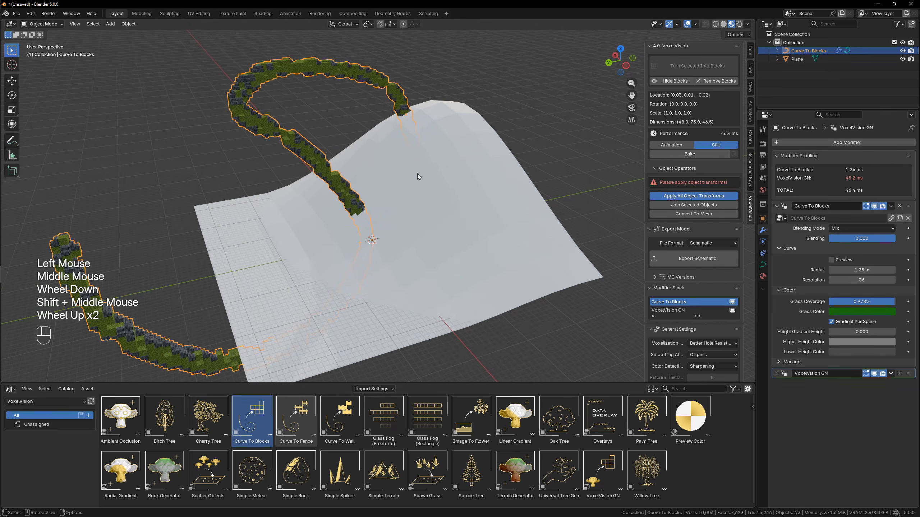
{"action": "scroll", "coordinate": [417, 174], "scroll_direction": "down", "scroll_amount": 1}
{"action": "mouse_move", "coordinate": [416, 174]}
{"action": "middle_mouse_down", "text": "shift"}
{"action": "mouse_move", "coordinate": [358, 217]}
{"action": "mouse_move", "coordinate": [420, 214]}
{"action": "middle_mouse_up", "text": "shift"}
{"action": "key", "text": "Tab"}
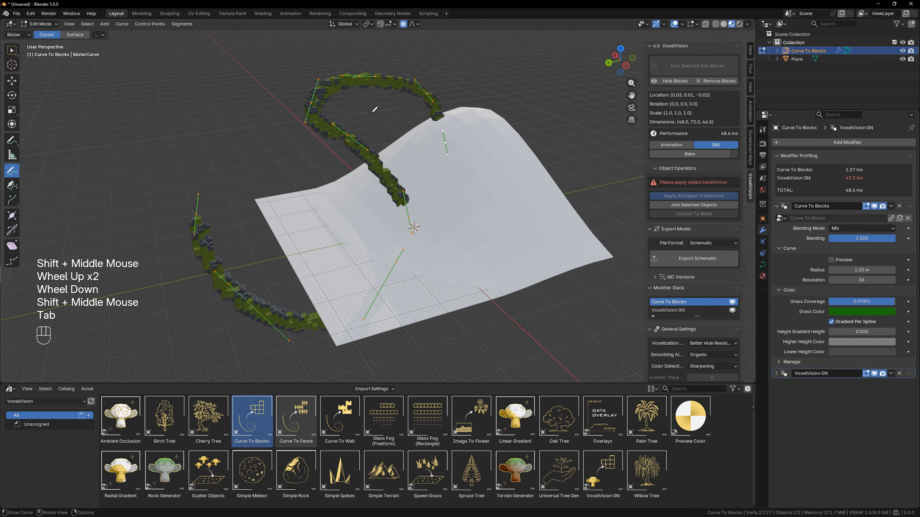
{"action": "key", "text": "Delete"}
{"action": "left_click", "coordinate": [396, 131]}
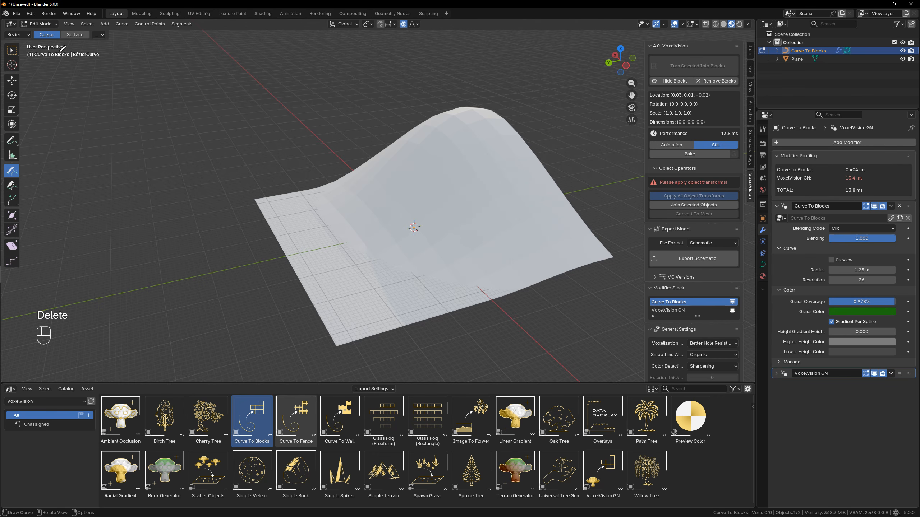
- Set the Draw tool's projection to Surface and draw a winding curve from the hilltop down across the slope, about 47 × 42 × 25 m overall
{"action": "left_click", "coordinate": [77, 36]}
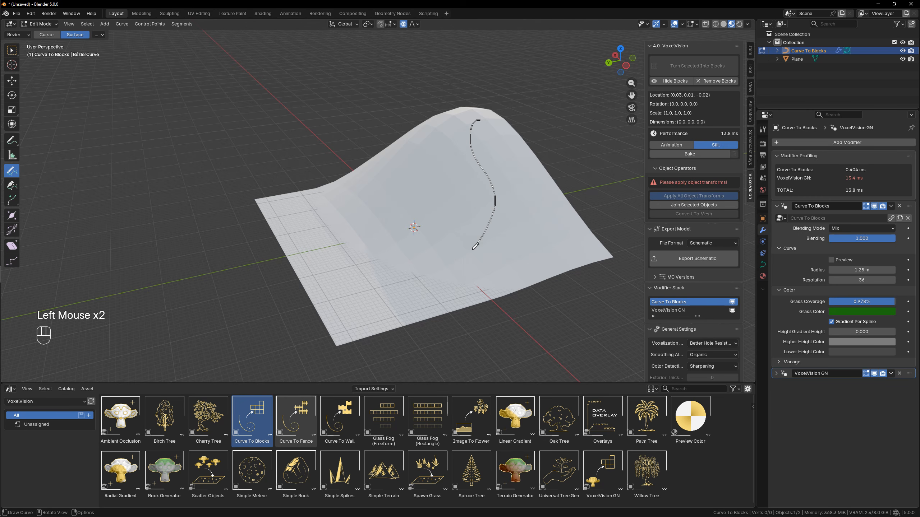
{"action": "left_click_drag", "start_coordinate": [347, 189], "coordinate": [347, 189]}
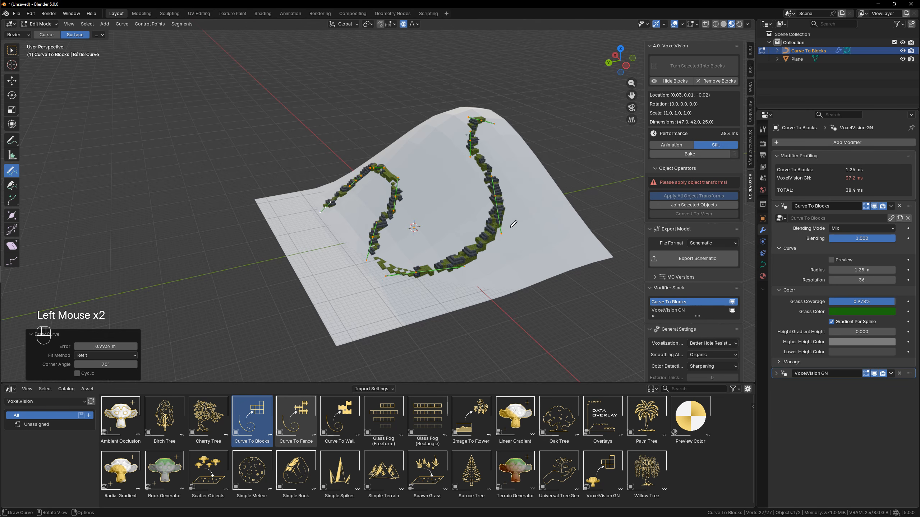
{"action": "middle_click_drag", "start_coordinate": [347, 189], "coordinate": [534, 200]}
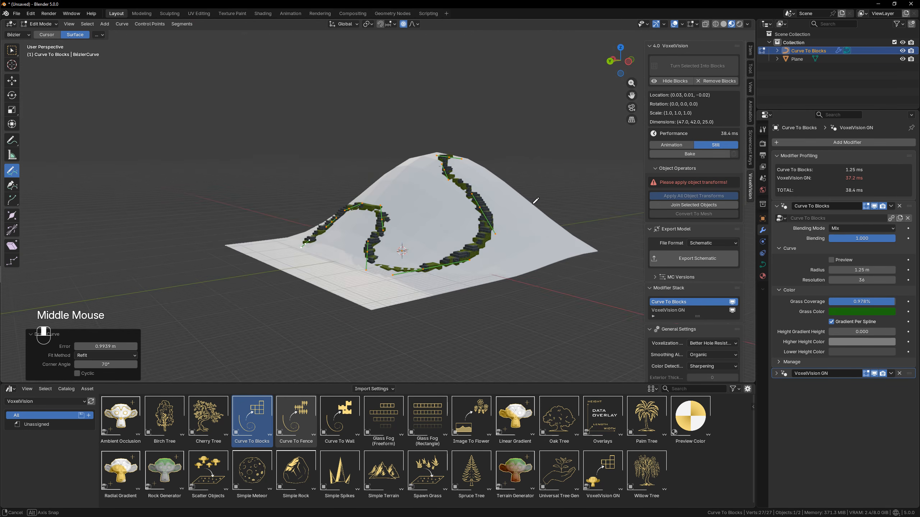
- Leave Edit Mode, move the curve up about 1.37 m along Z and apply its location
{"action": "key", "text": "Tab"}
{"action": "key", "text": "g"}
{"action": "key", "text": "z"}
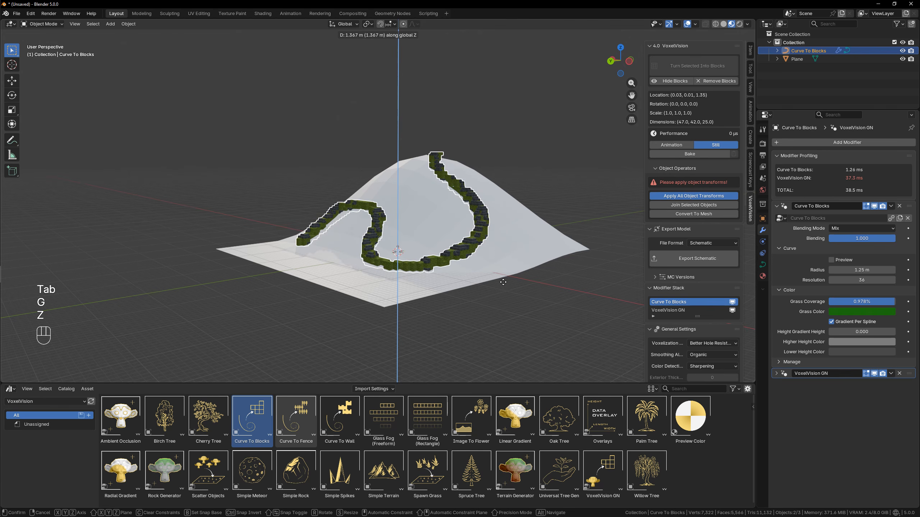
{"action": "left_click", "coordinate": [503, 283]}
{"action": "key", "text": "ctrl+a"}
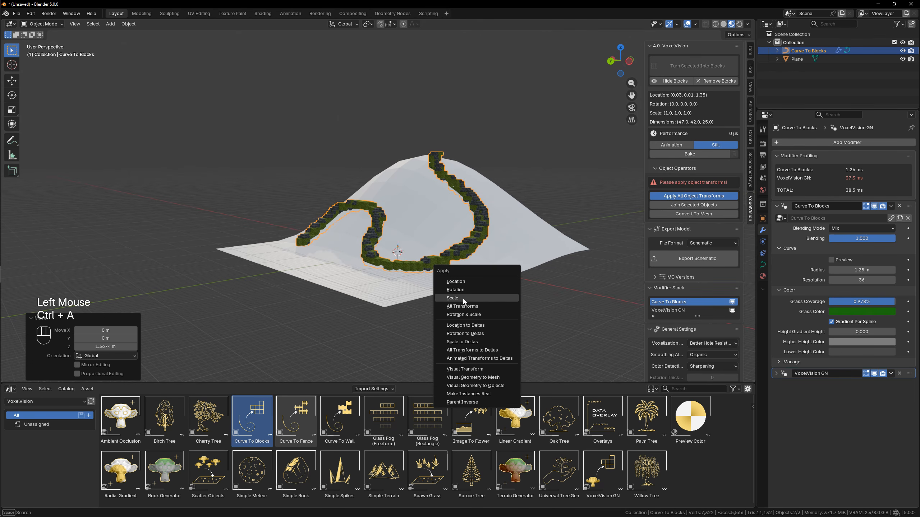
{"action": "left_click", "coordinate": [471, 282]}
- Examine the block path on the hill from several angles, checking how the blocks follow the surface
{"action": "middle_click_drag", "start_coordinate": [472, 279], "coordinate": [532, 280]}
{"action": "key", "text": "Tab"}
{"action": "middle_click_drag", "start_coordinate": [455, 280], "coordinate": [360, 270]}
{"action": "key", "text": "Tab"}
{"action": "scroll", "coordinate": [366, 277], "scroll_direction": "up", "scroll_amount": 4}
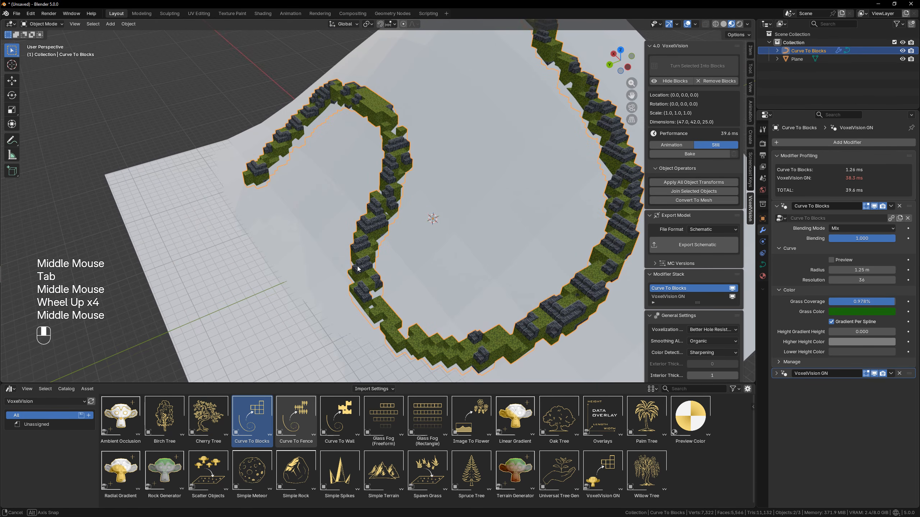
{"action": "scroll", "coordinate": [421, 259], "scroll_direction": "down", "scroll_amount": 3}
{"action": "middle_click_drag", "start_coordinate": [421, 259], "coordinate": [437, 219]}
{"action": "left_click_drag", "start_coordinate": [265, 78], "coordinate": [548, 291]}
{"action": "left_click", "coordinate": [432, 245]}
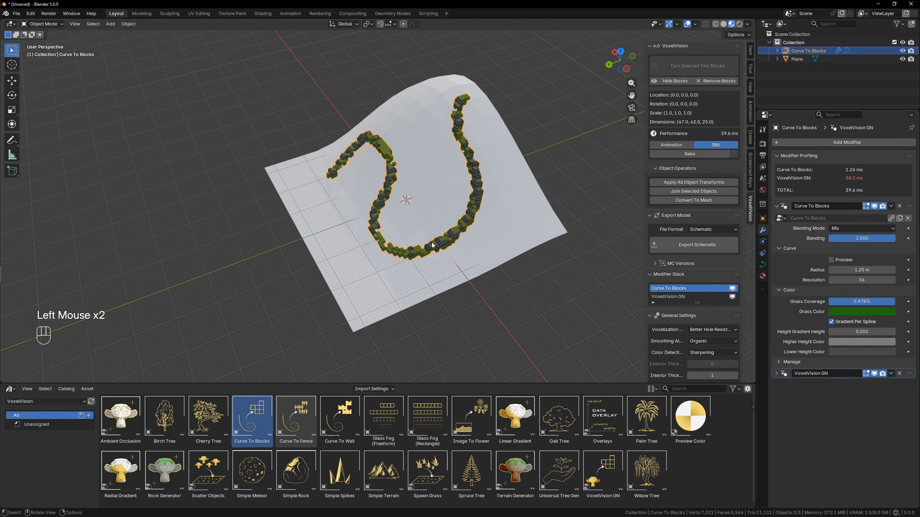
{"action": "scroll", "coordinate": [451, 259], "scroll_direction": "up", "scroll_amount": 3}
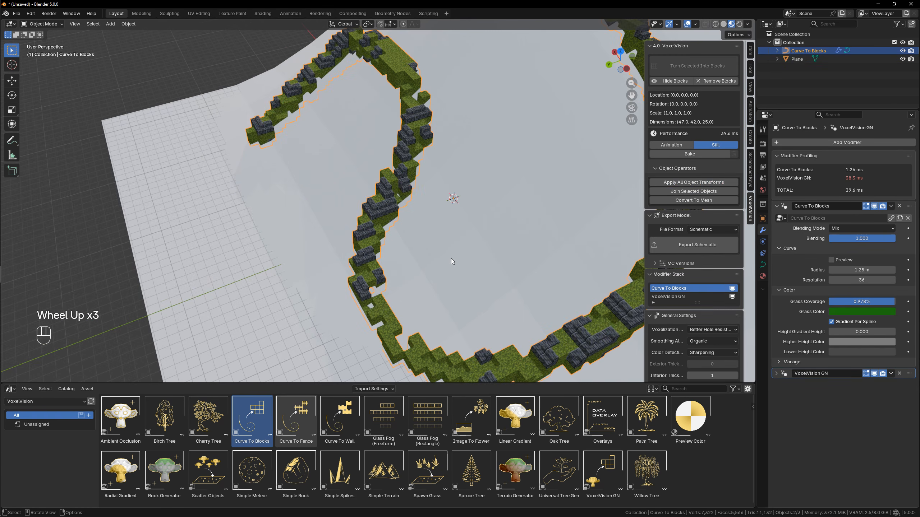
{"action": "middle_click_drag", "start_coordinate": [451, 259], "coordinate": [431, 250], "text": "shift"}
{"action": "scroll", "coordinate": [506, 264], "scroll_direction": "down", "scroll_amount": 2}
- Hide the hill plane and select the Curve To Blocks object again
{"action": "left_click", "coordinate": [555, 255]}
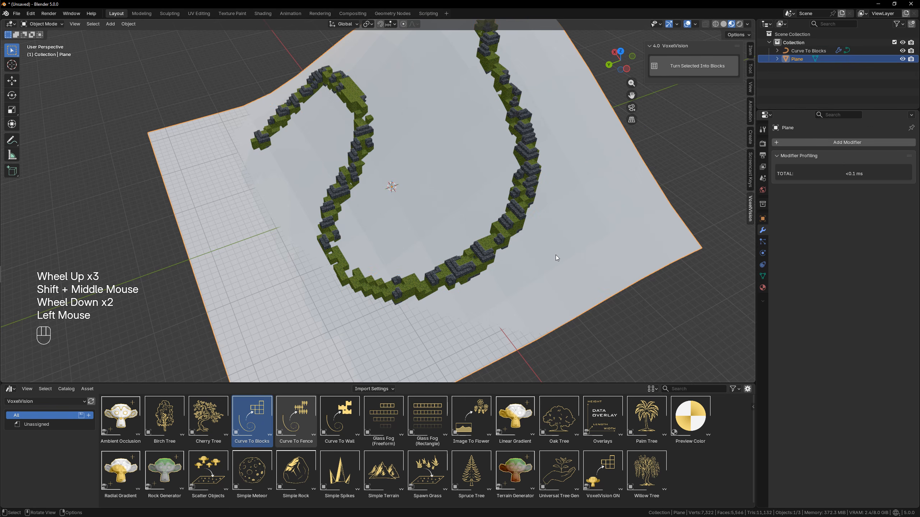
{"action": "key", "text": "h"}
{"action": "middle_click_drag", "start_coordinate": [510, 261], "coordinate": [485, 274]}
{"action": "left_click", "coordinate": [505, 289], "text": "shift"}
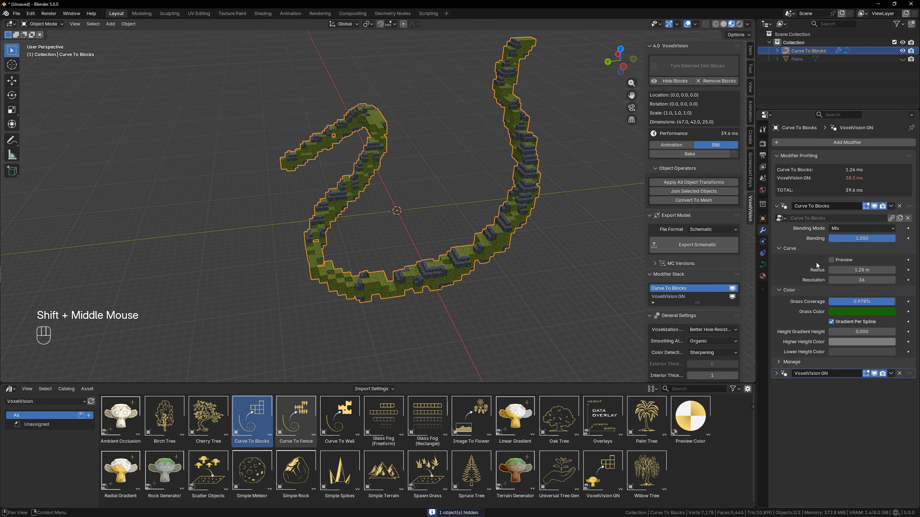
- Use the curve preview to set the resolution to 16 and the radius to about 4.36 m, and turn the preview off
{"action": "left_click", "coordinate": [845, 260]}
{"action": "middle_click_drag", "start_coordinate": [510, 271], "coordinate": [735, 274], "text": "shift"}
{"action": "left_click_drag", "start_coordinate": [850, 270], "coordinate": [898, 269]}
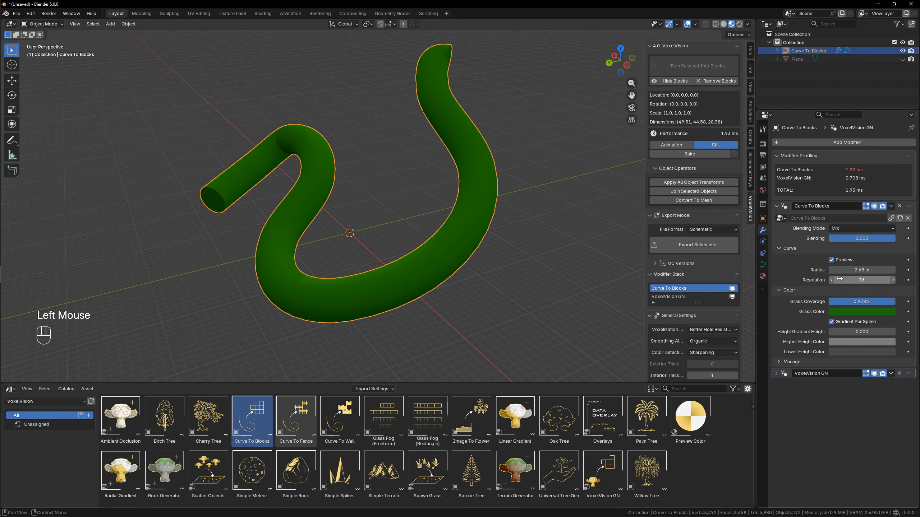
{"action": "mouse_move", "coordinate": [869, 278]}
{"action": "left_mouse_down"}
{"action": "mouse_move", "coordinate": [832, 279]}
{"action": "mouse_move", "coordinate": [869, 281]}
{"action": "left_mouse_up"}
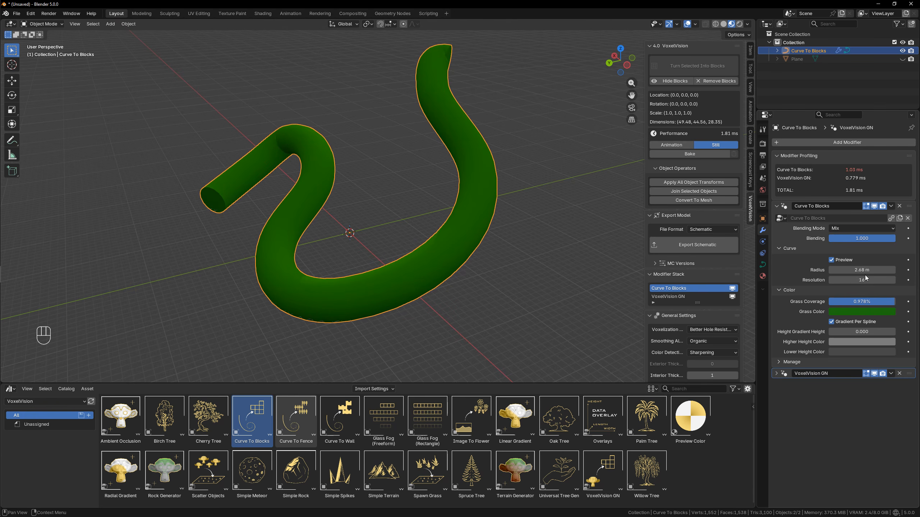
{"action": "left_click_drag", "start_coordinate": [862, 270], "coordinate": [890, 270]}
{"action": "left_click", "coordinate": [835, 261]}
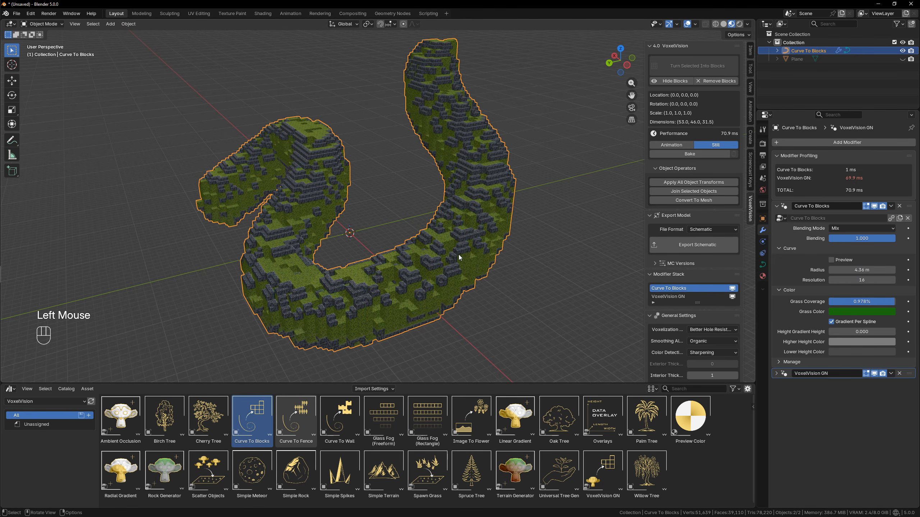
- Set the voxelization method to Best Performance and check the thickened block curve from a lower angle
{"action": "mouse_move", "coordinate": [458, 254]}
{"action": "middle_mouse_down"}
{"action": "mouse_move", "coordinate": [488, 221]}
{"action": "mouse_move", "coordinate": [463, 252]}
{"action": "middle_mouse_up"}
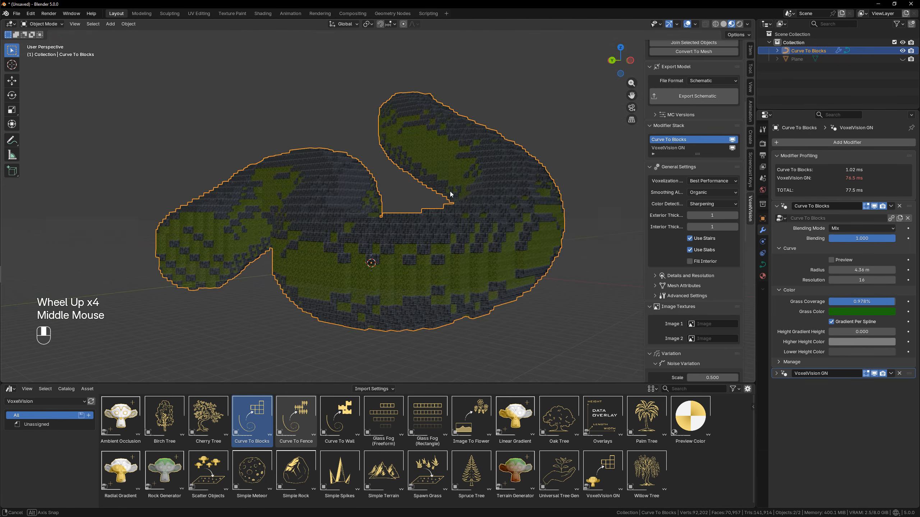
{"action": "middle_click_drag", "start_coordinate": [471, 235], "coordinate": [485, 210]}
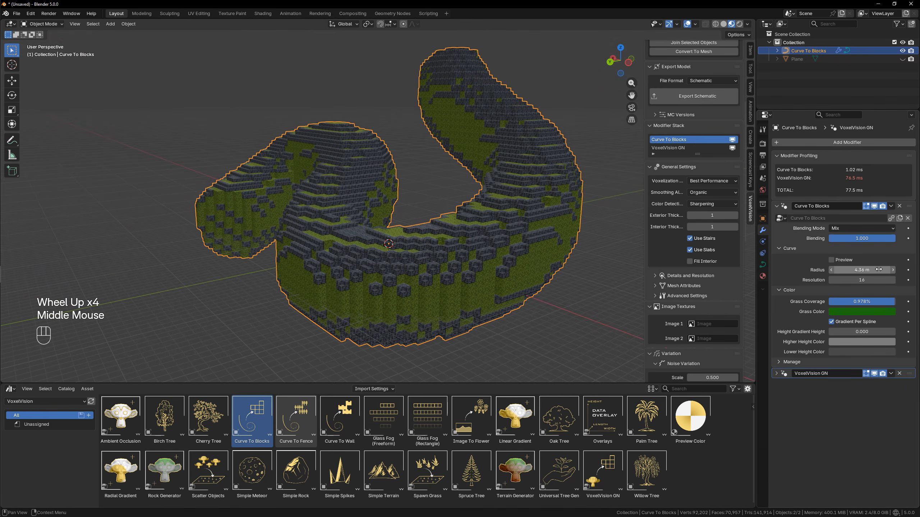
- Try the Curve To Blocks blending at 0 and return it to 1
{"action": "left_click", "coordinate": [857, 227]}
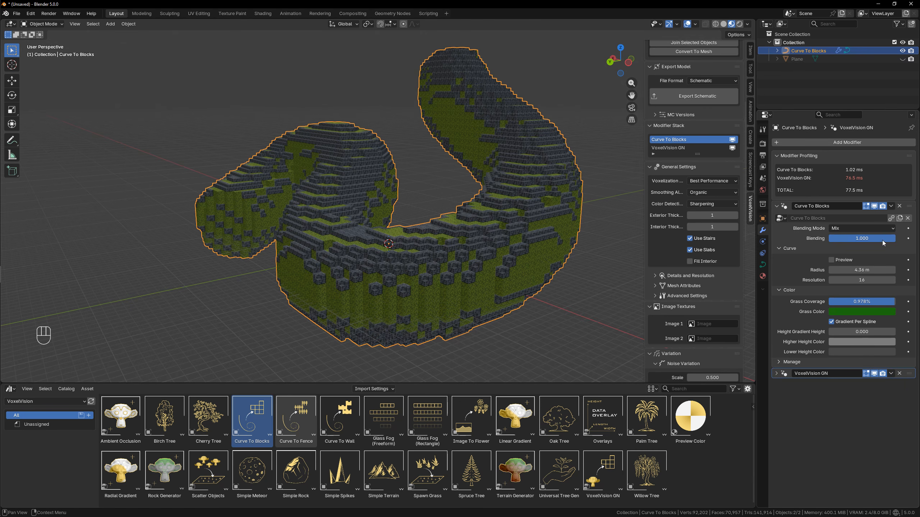
{"action": "left_click_drag", "start_coordinate": [883, 241], "coordinate": [814, 241]}
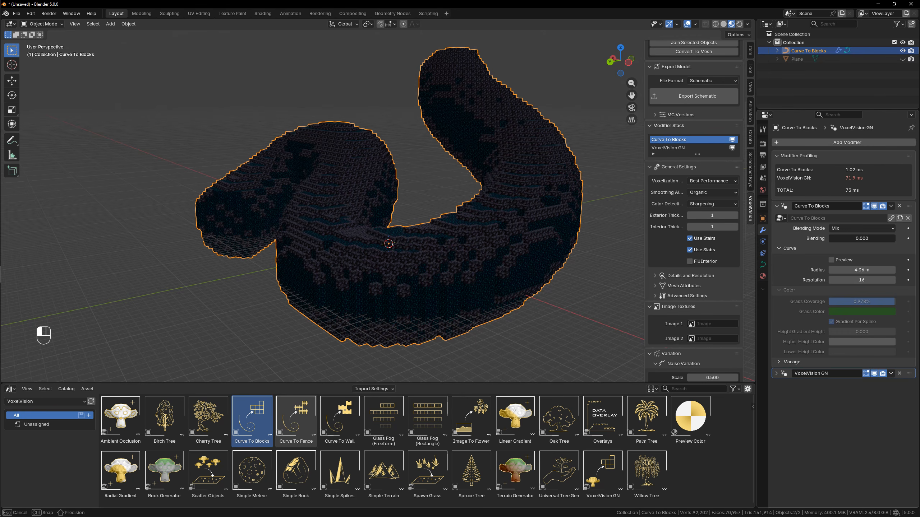
{"action": "left_click_drag", "start_coordinate": [815, 241], "coordinate": [898, 241]}
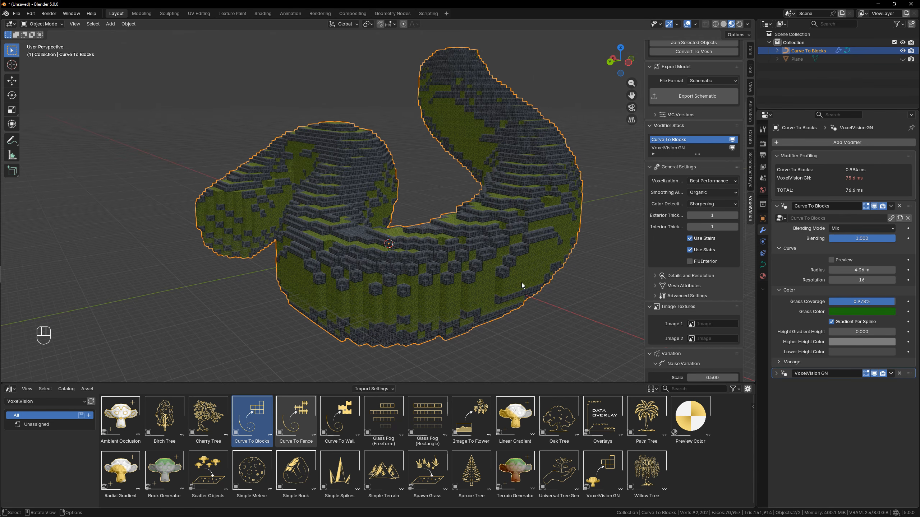
- Try a grass coverage of 0.276% and raise it to 0.515%
{"action": "middle_click_drag", "start_coordinate": [521, 285], "coordinate": [558, 290]}
{"action": "left_click_drag", "start_coordinate": [892, 302], "coordinate": [846, 302]}
{"action": "middle_click_drag", "start_coordinate": [599, 266], "coordinate": [510, 283]}
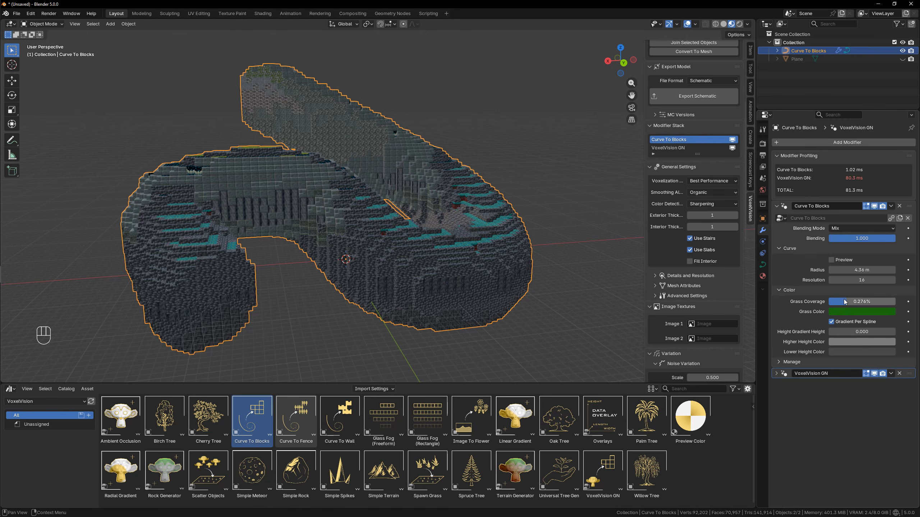
{"action": "left_click_drag", "start_coordinate": [845, 301], "coordinate": [863, 302]}
- Load a saved palette containing grass, moss and stone blocks and enable Custom Block Selection
{"action": "left_click", "coordinate": [639, 279]}
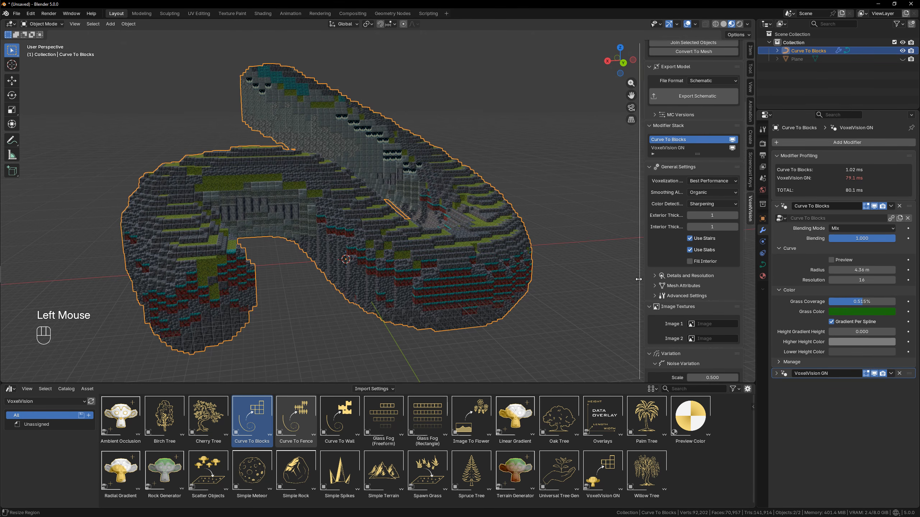
{"action": "left_click_drag", "start_coordinate": [639, 279], "coordinate": [608, 279]}
{"action": "scroll", "coordinate": [706, 274], "scroll_direction": "down", "scroll_amount": 6}
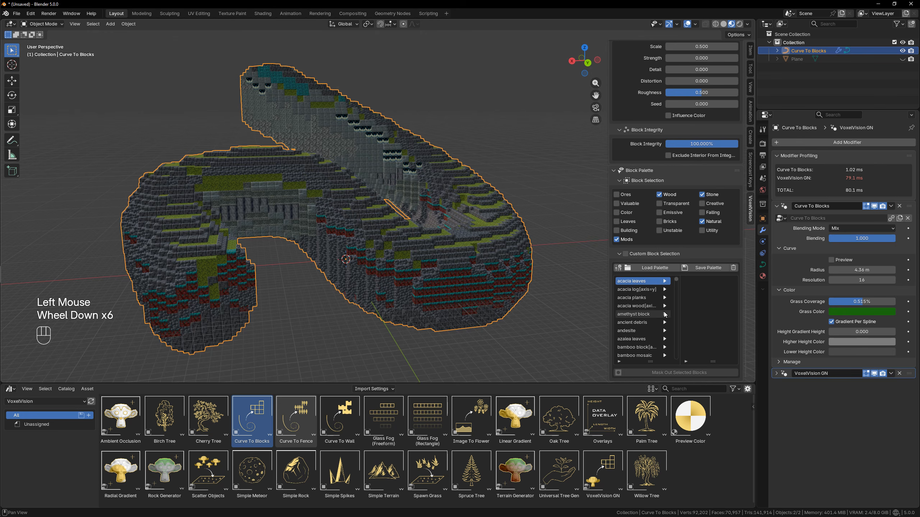
{"action": "left_click", "coordinate": [619, 270]}
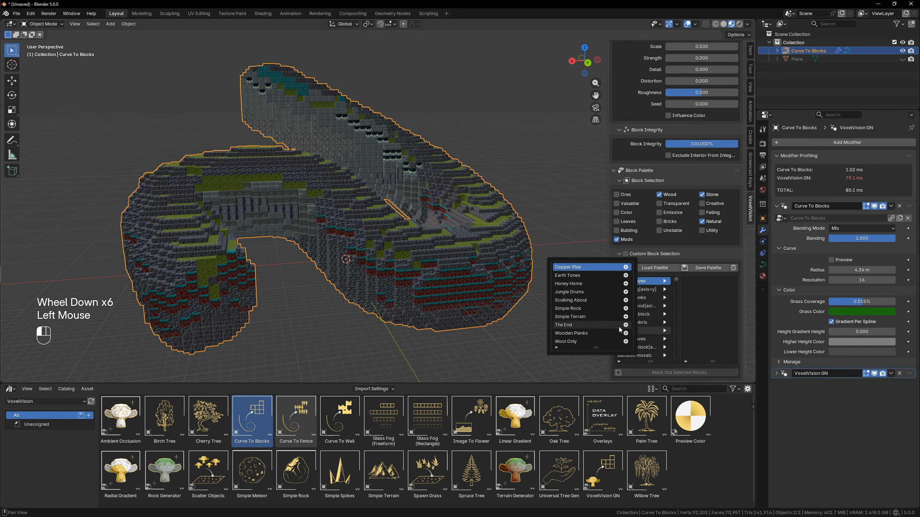
{"action": "left_click", "coordinate": [631, 251]}
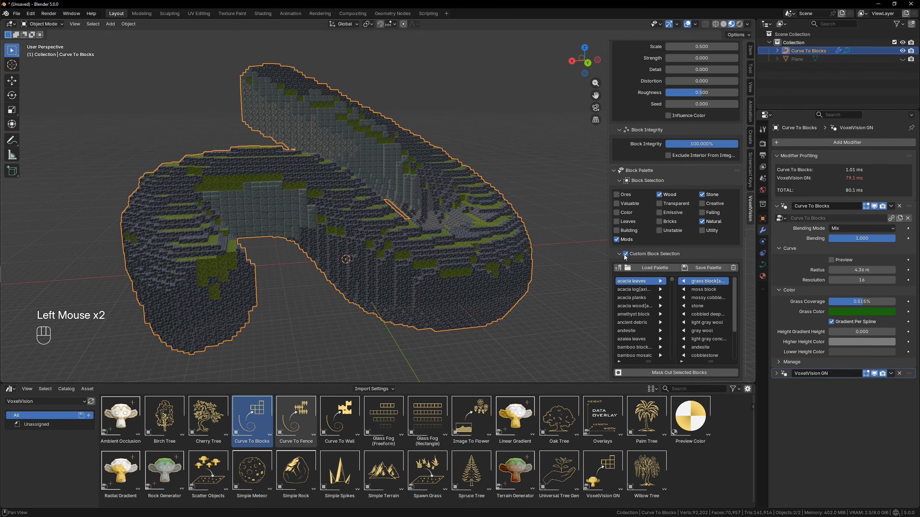
- Set the grass coverage of the block curve to about 0.691%
{"action": "mouse_move", "coordinate": [565, 254]}
{"action": "middle_mouse_down"}
{"action": "mouse_move", "coordinate": [510, 255]}
{"action": "mouse_move", "coordinate": [571, 263]}
{"action": "middle_mouse_up"}
{"action": "scroll", "coordinate": [571, 263], "scroll_direction": "down", "scroll_amount": 2}
{"action": "left_click_drag", "start_coordinate": [864, 301], "coordinate": [869, 301]}
- Turn off the use of stairs and slabs for the block curve
{"action": "scroll", "coordinate": [666, 129], "scroll_direction": "up", "scroll_amount": 13}
{"action": "left_click", "coordinate": [680, 201]}
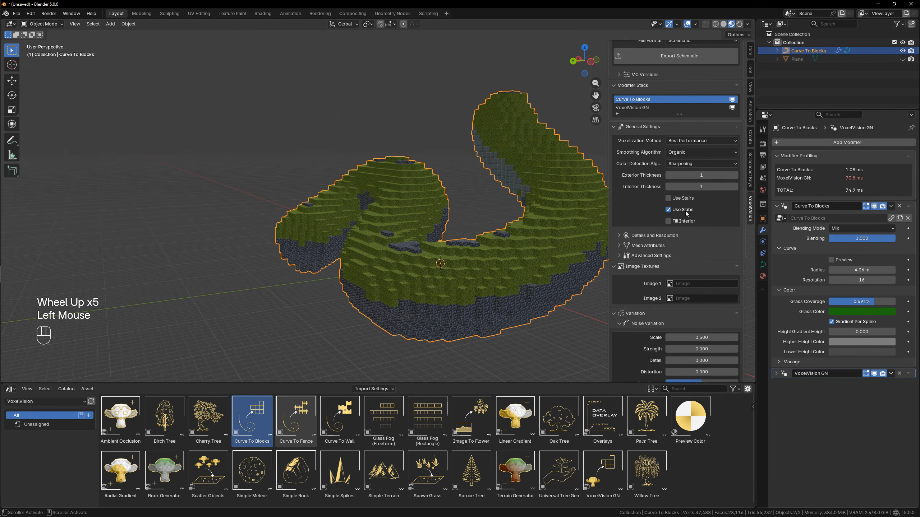
{"action": "left_click", "coordinate": [669, 210]}
{"action": "middle_click_drag", "start_coordinate": [525, 268], "coordinate": [631, 218]}
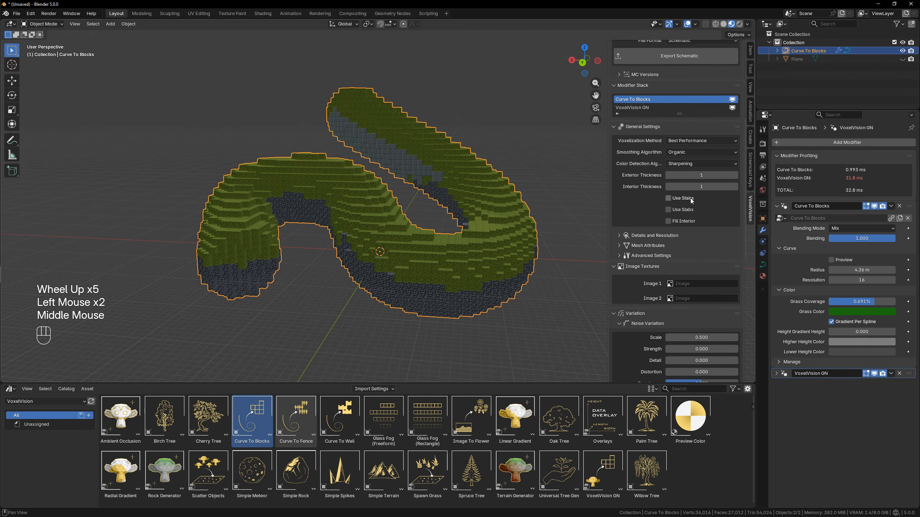
{"action": "mouse_move", "coordinate": [470, 274]}
{"action": "middle_mouse_down"}
{"action": "mouse_move", "coordinate": [493, 246]}
{"action": "mouse_move", "coordinate": [457, 272]}
{"action": "middle_mouse_up"}
- Enable every block category in the block selection, including ores, wood, stone, leaves and mods
{"action": "scroll", "coordinate": [684, 333], "scroll_direction": "down", "scroll_amount": 4}
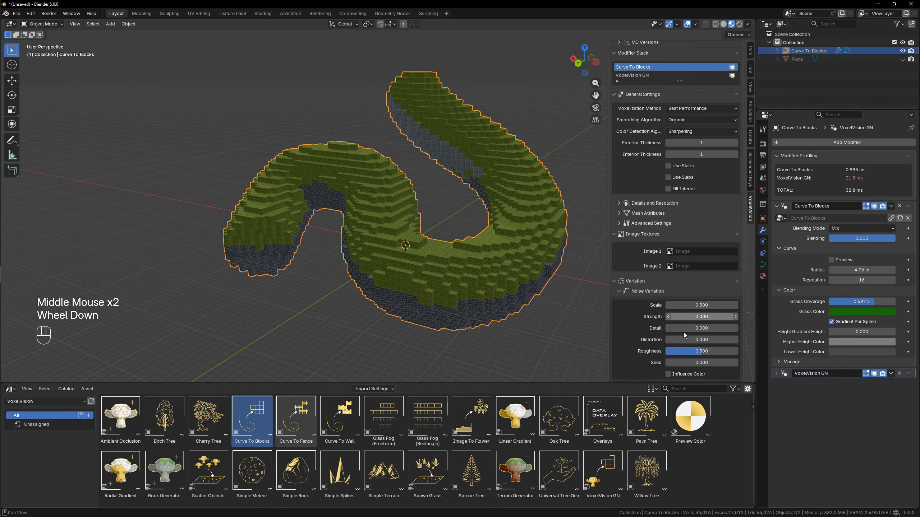
{"action": "left_click_drag", "start_coordinate": [625, 228], "coordinate": [625, 246]}
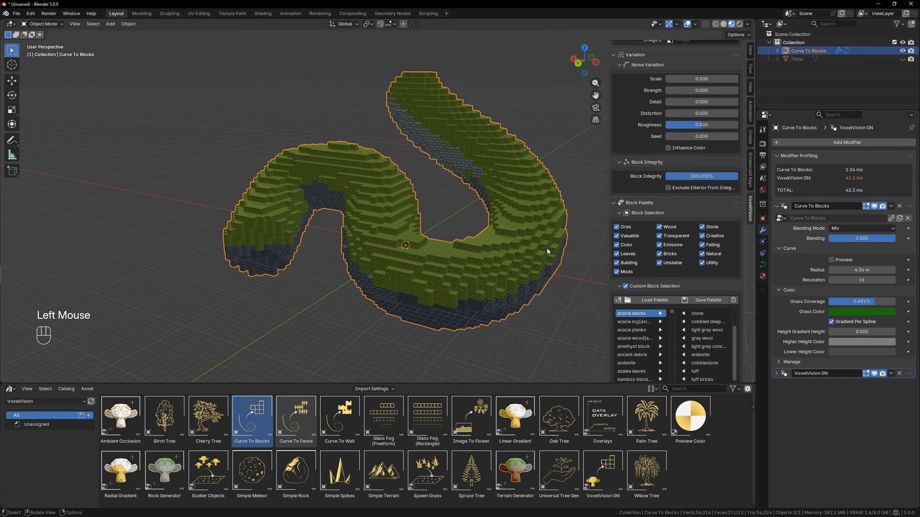
{"action": "middle_click_drag", "start_coordinate": [547, 249], "coordinate": [707, 228]}
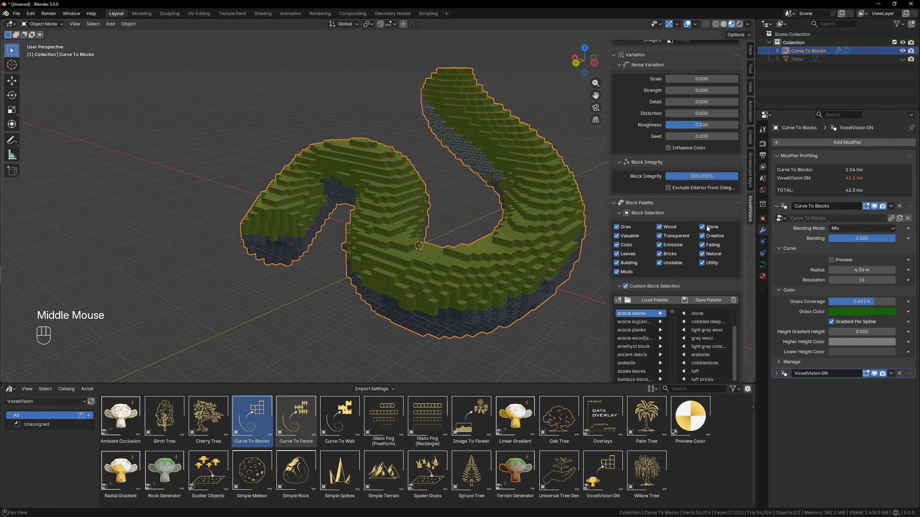
- Set the noise variation strength of the block curve to 0.180
{"action": "scroll", "coordinate": [707, 229], "scroll_direction": "up", "scroll_amount": 3}
{"action": "mouse_move", "coordinate": [688, 203]}
{"action": "left_mouse_down"}
{"action": "mouse_move", "coordinate": [715, 203]}
{"action": "mouse_move", "coordinate": [703, 204]}
{"action": "left_mouse_up"}
{"action": "left_click_drag", "start_coordinate": [702, 204], "coordinate": [705, 204]}
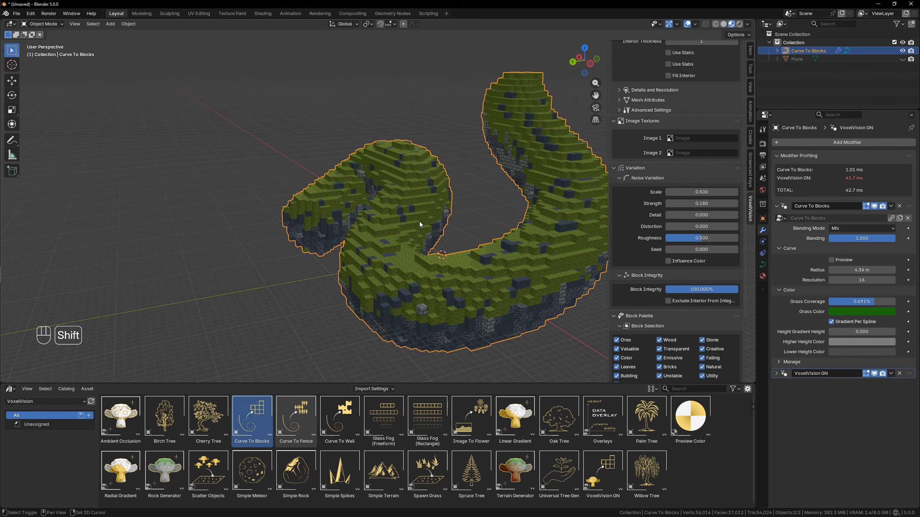
{"action": "middle_click_drag", "start_coordinate": [420, 221], "coordinate": [368, 217], "text": "shift"}
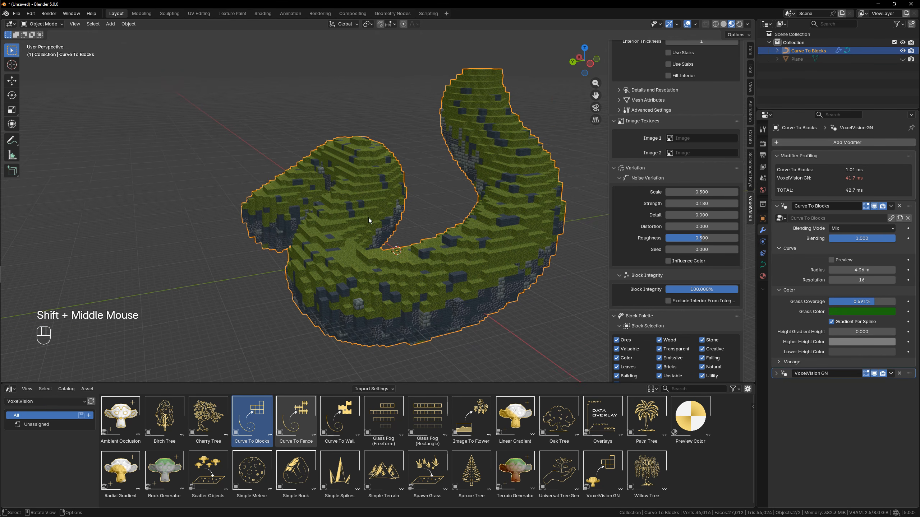
- Hide the block curve in the viewport
{"action": "middle_click_drag", "start_coordinate": [428, 200], "coordinate": [423, 162], "text": "shift"}
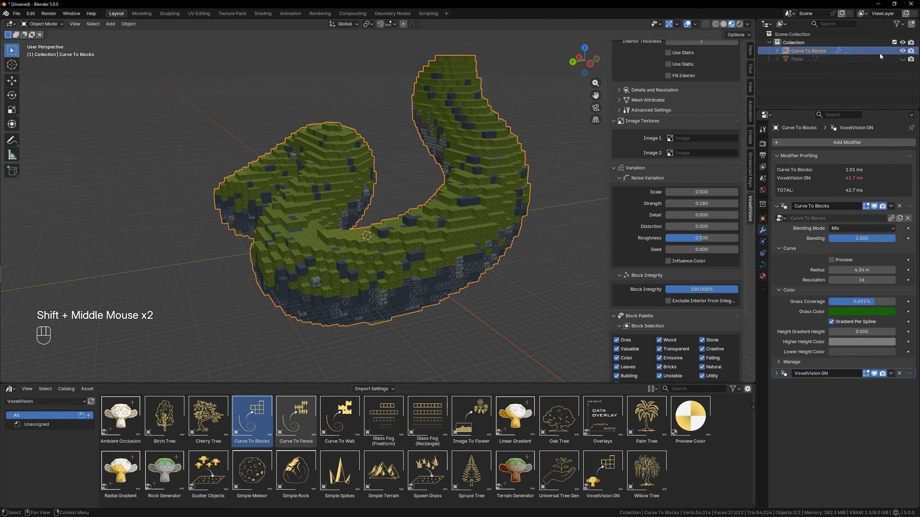
{"action": "left_click", "coordinate": [902, 51]}
{"action": "left_click", "coordinate": [249, 413]}
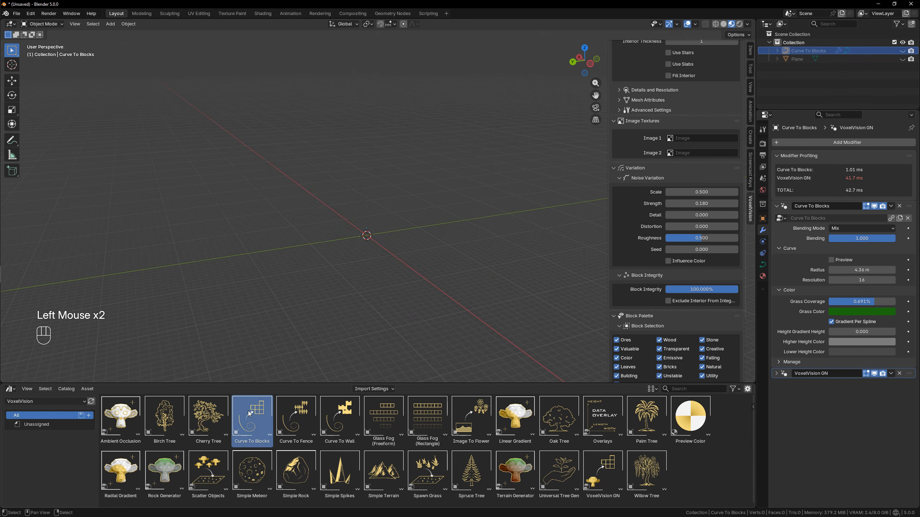
- Add the Curve To Fence asset near the centre of the scene
{"action": "middle_click_drag", "start_coordinate": [380, 275], "coordinate": [337, 297], "text": "shift"}
{"action": "left_click", "coordinate": [301, 425]}
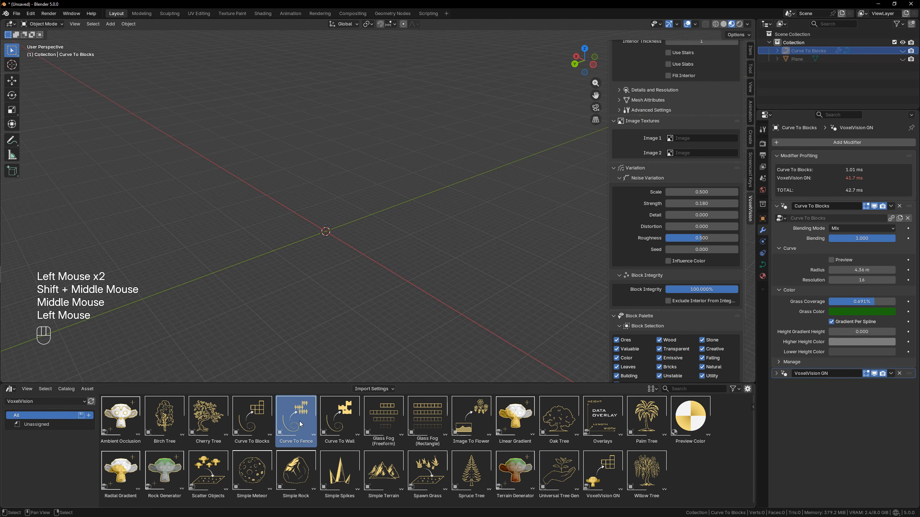
{"action": "left_click_drag", "start_coordinate": [300, 424], "coordinate": [322, 233]}
{"action": "middle_click_drag", "start_coordinate": [450, 234], "coordinate": [457, 294]}
{"action": "scroll", "coordinate": [457, 294], "scroll_direction": "up", "scroll_amount": 2}
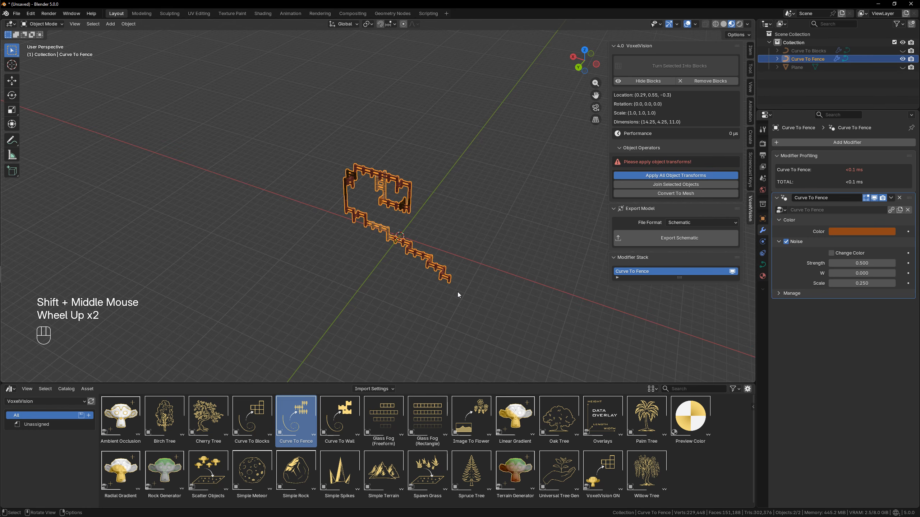
{"action": "scroll", "coordinate": [457, 292], "scroll_direction": "up", "scroll_amount": 1}
{"action": "scroll", "coordinate": [457, 292], "scroll_direction": "up", "scroll_amount": 1}
- Enter Edit Mode on the fence and delete all points of its default curve
{"action": "key", "text": "Tab"}
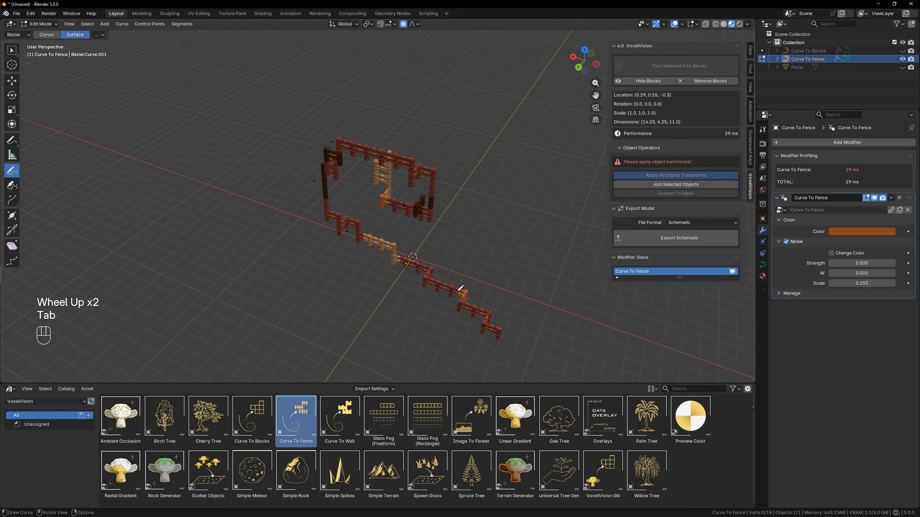
{"action": "scroll", "coordinate": [467, 275], "scroll_direction": "up", "scroll_amount": 1}
{"action": "scroll", "coordinate": [467, 274], "scroll_direction": "down", "scroll_amount": 3}
{"action": "middle_click_drag", "start_coordinate": [467, 275], "coordinate": [416, 256]}
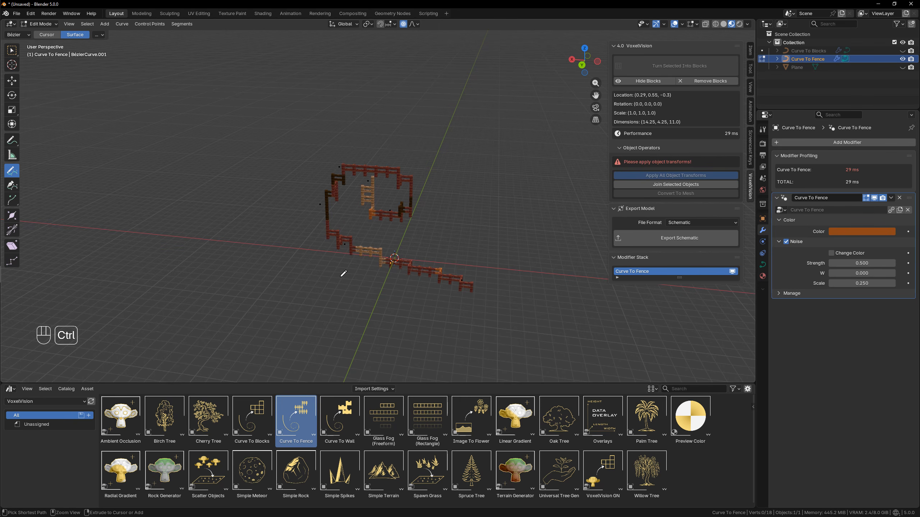
{"action": "key", "text": "ctrl+Tab"}
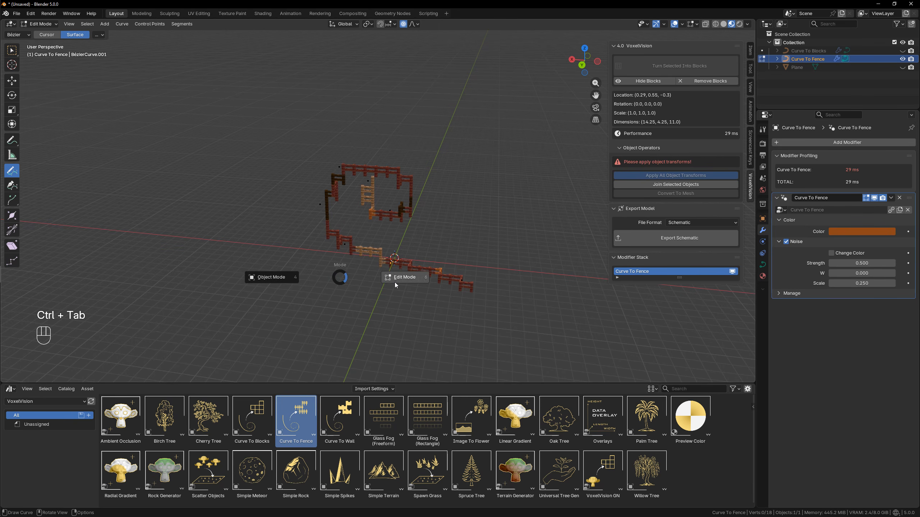
{"action": "key", "text": "a"}
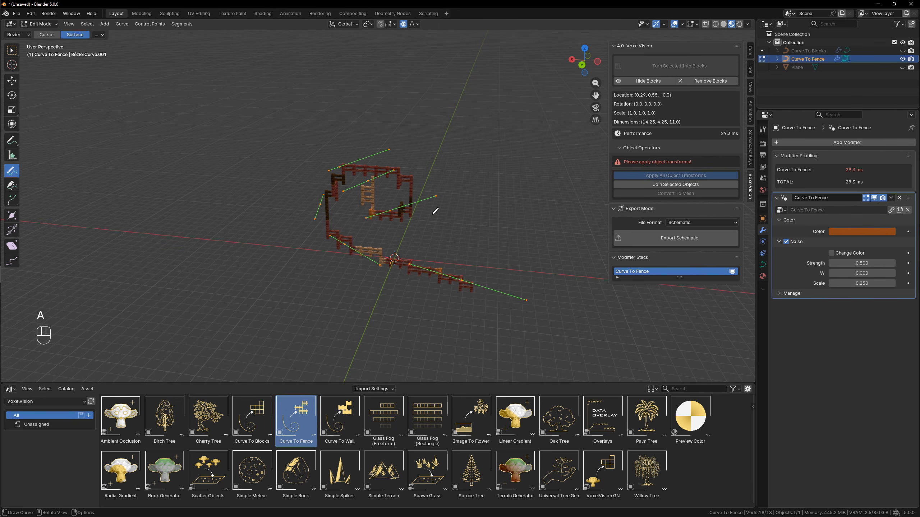
{"action": "key", "text": "Delete"}
{"action": "left_click", "coordinate": [451, 219]}
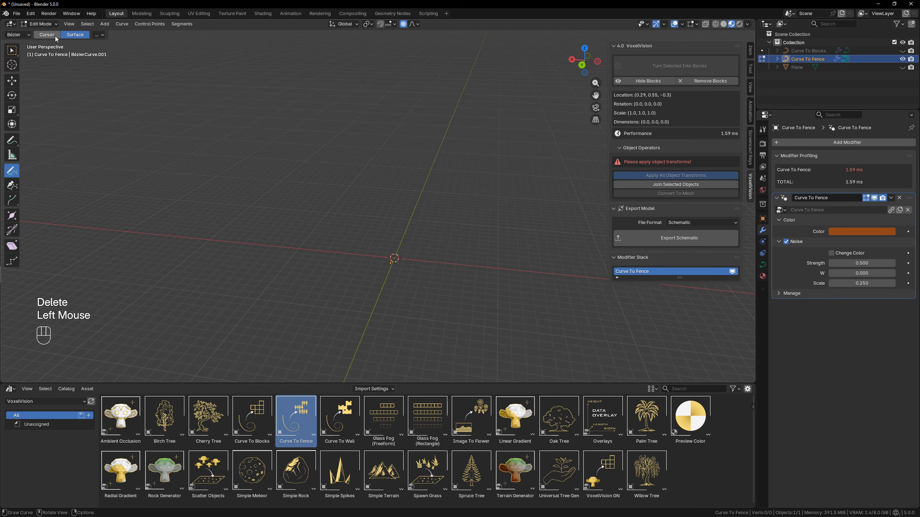
- Draw a large freehand fence curve with a loop in the middle, using Cursor depth, and return to Object Mode
{"action": "left_click_drag", "start_coordinate": [177, 263], "coordinate": [353, 78]}
{"action": "left_click_drag", "start_coordinate": [557, 156], "coordinate": [559, 159]}
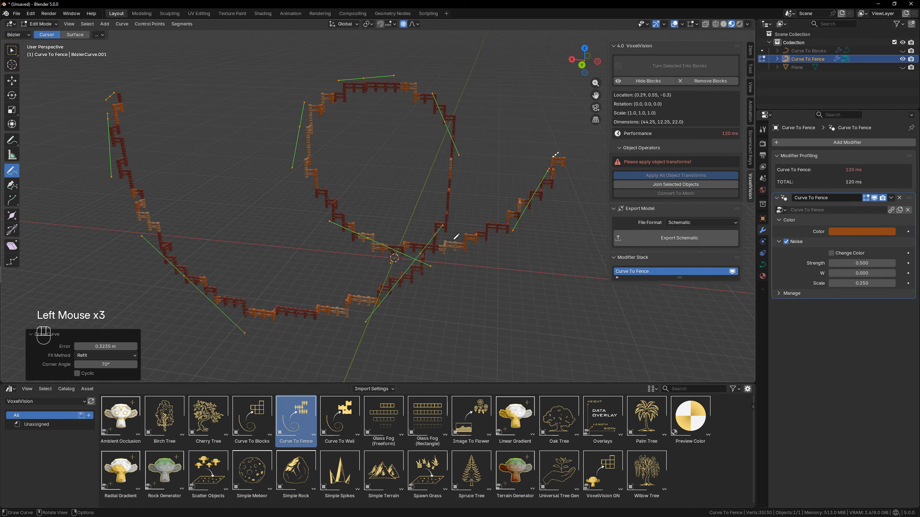
{"action": "scroll", "coordinate": [559, 158], "scroll_direction": "down", "scroll_amount": 1}
{"action": "mouse_move", "coordinate": [560, 158]}
{"action": "middle_mouse_down"}
{"action": "mouse_move", "coordinate": [458, 288]}
{"action": "mouse_move", "coordinate": [397, 277]}
{"action": "mouse_move", "coordinate": [428, 241]}
{"action": "mouse_move", "coordinate": [493, 260]}
{"action": "mouse_move", "coordinate": [519, 282]}
{"action": "middle_mouse_up"}
{"action": "key", "text": "Tab"}
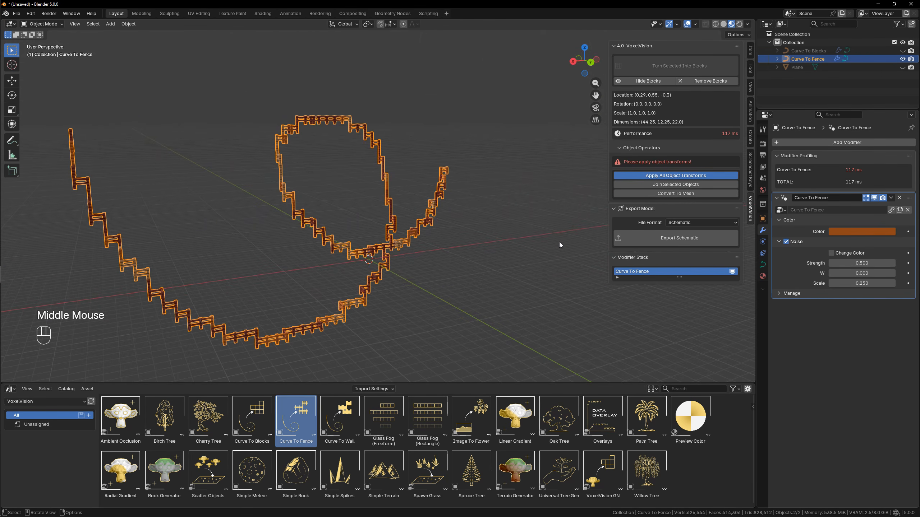
- Unhide the hilly plane and check it together with the fence
{"action": "left_click", "coordinate": [903, 68]}
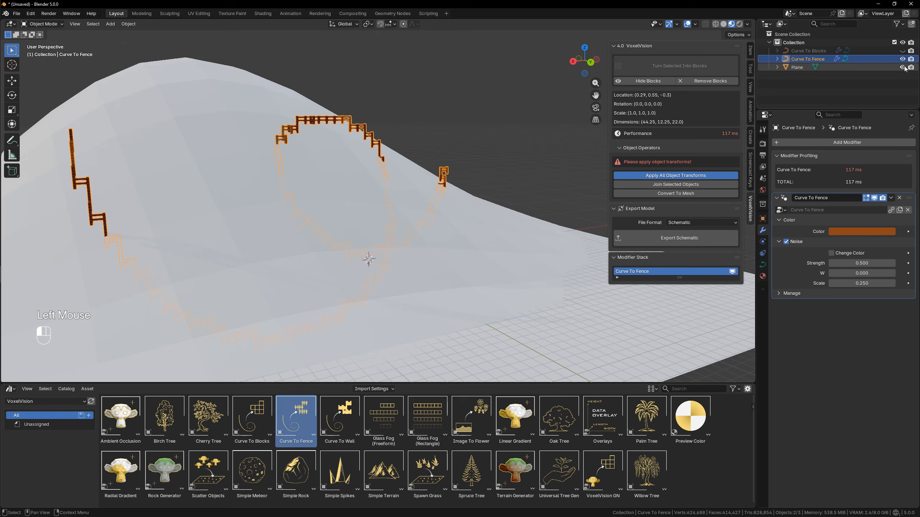
{"action": "left_click", "coordinate": [901, 60]}
{"action": "left_click", "coordinate": [901, 60]}
{"action": "left_click", "coordinate": [884, 68]}
{"action": "scroll", "coordinate": [525, 189], "scroll_direction": "down", "scroll_amount": 1}
{"action": "middle_click_drag", "start_coordinate": [514, 195], "coordinate": [439, 217]}
- Enter Edit Mode on the fence and delete its looping curve
{"action": "left_click", "coordinate": [423, 136]}
{"action": "key", "text": "Tab"}
{"action": "scroll", "coordinate": [443, 202], "scroll_direction": "down", "scroll_amount": 1}
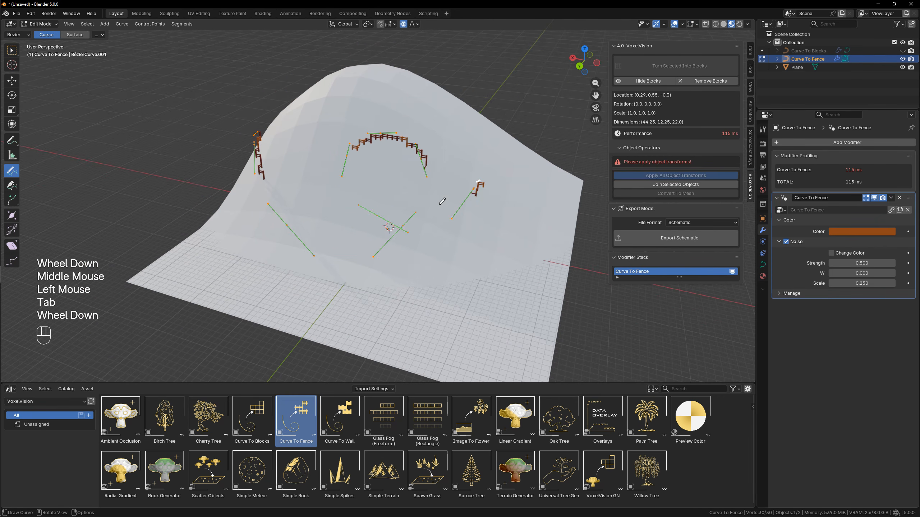
{"action": "key", "text": "Delete"}
{"action": "left_click", "coordinate": [438, 205]}
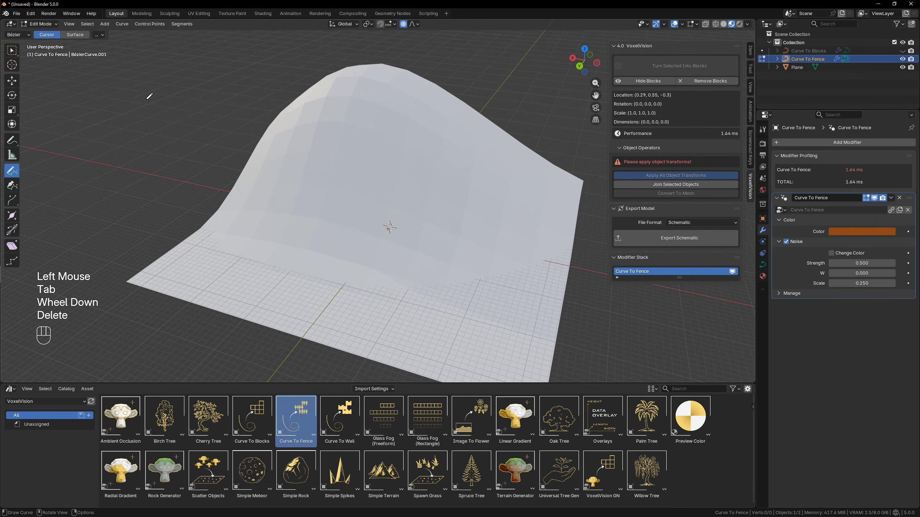
- Draw a winding fence curve down the hill using Surface depth and return to Object Mode
{"action": "left_click", "coordinate": [75, 35]}
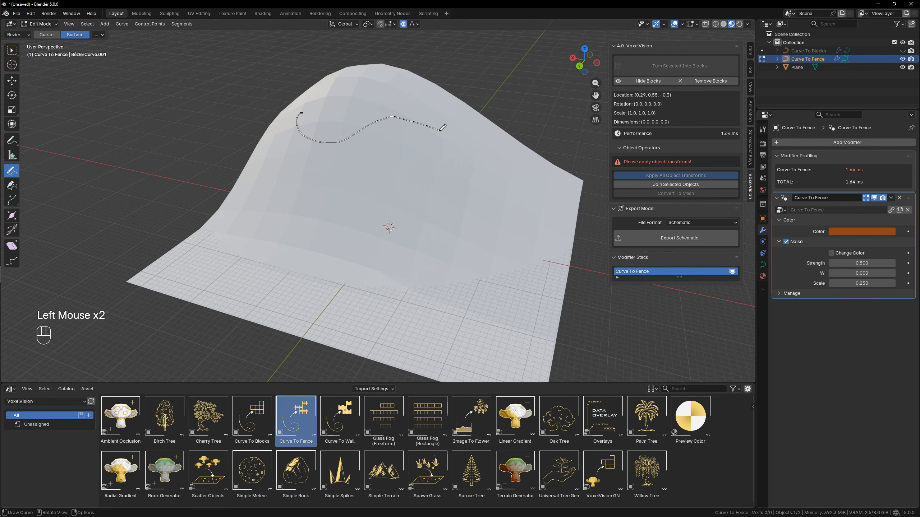
{"action": "mouse_move", "coordinate": [430, 310]}
{"action": "middle_mouse_down"}
{"action": "mouse_move", "coordinate": [460, 268]}
{"action": "mouse_move", "coordinate": [370, 211]}
{"action": "mouse_move", "coordinate": [481, 233]}
{"action": "mouse_move", "coordinate": [438, 227]}
{"action": "middle_mouse_up"}
{"action": "key", "text": "Tab"}
{"action": "scroll", "coordinate": [424, 271], "scroll_direction": "up", "scroll_amount": 3}
{"action": "scroll", "coordinate": [369, 211], "scroll_direction": "down", "scroll_amount": 1}
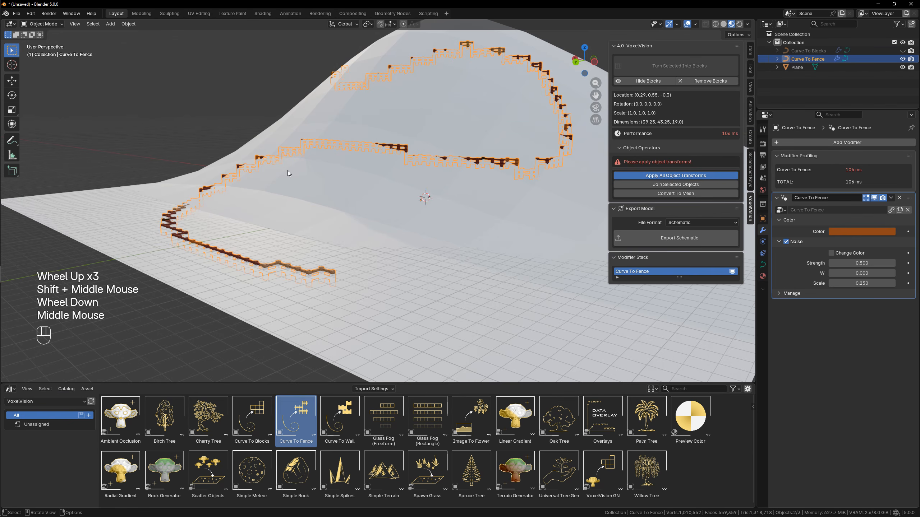
- Raise the fence about 1.23 m along Z so it clears the hill, and apply its location
{"action": "middle_click_drag", "start_coordinate": [288, 173], "coordinate": [375, 203]}
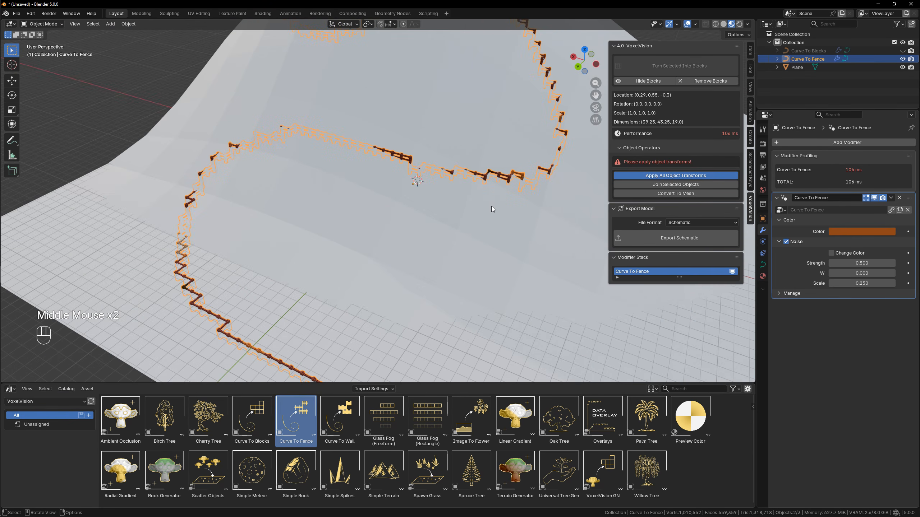
{"action": "middle_click_drag", "start_coordinate": [493, 209], "coordinate": [502, 258], "text": "shift"}
{"action": "scroll", "coordinate": [410, 290], "scroll_direction": "up", "scroll_amount": 3}
{"action": "scroll", "coordinate": [454, 240], "scroll_direction": "down", "scroll_amount": 3}
{"action": "key", "text": "g"}
{"action": "key", "text": "z"}
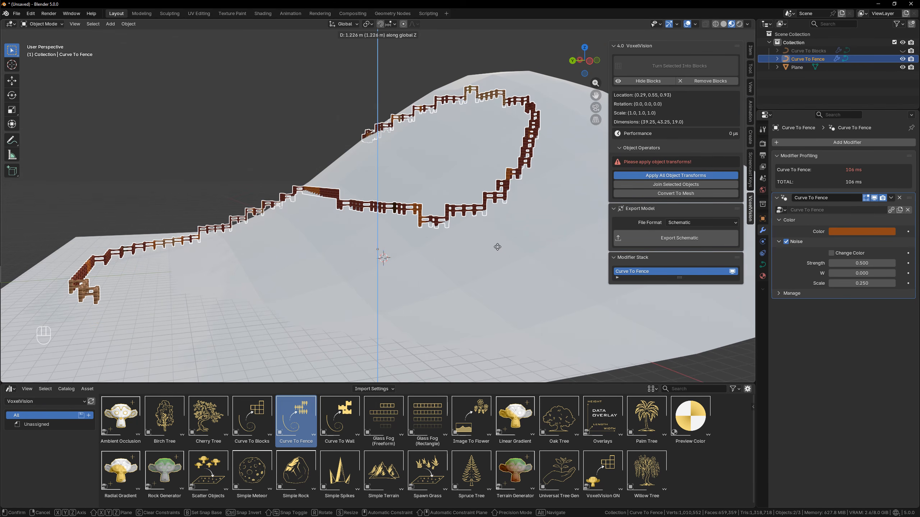
{"action": "left_click", "coordinate": [498, 248]}
{"action": "key", "text": "ctrl+a"}
{"action": "left_click", "coordinate": [497, 247]}
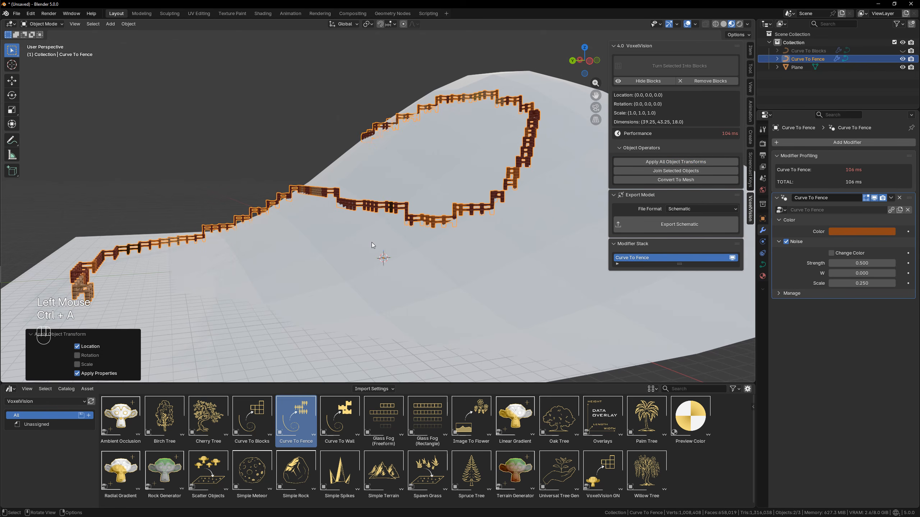
- Examine from several angles how the fence follows the slope of the hill
{"action": "middle_click_drag", "start_coordinate": [371, 243], "coordinate": [430, 247]}
{"action": "scroll", "coordinate": [479, 252], "scroll_direction": "down", "scroll_amount": 3}
{"action": "scroll", "coordinate": [431, 247], "scroll_direction": "down", "scroll_amount": 2}
{"action": "left_click", "coordinate": [484, 214]}
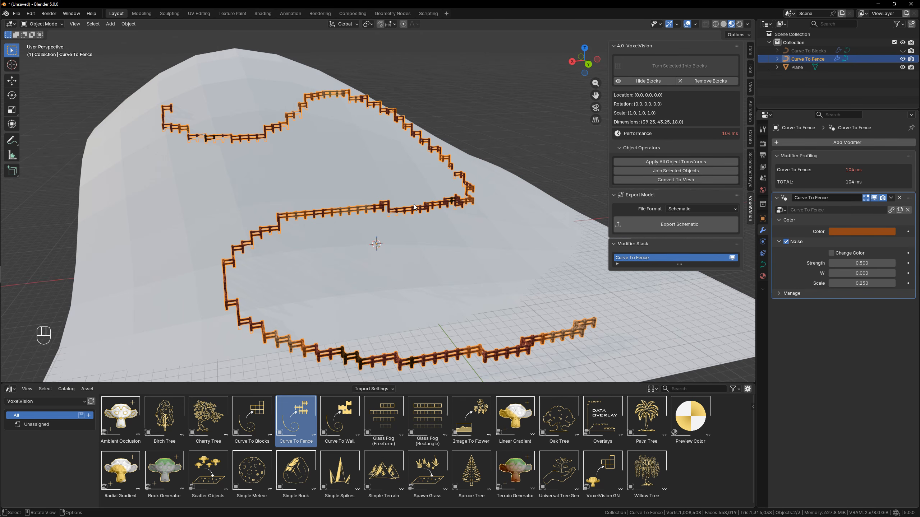
{"action": "scroll", "coordinate": [414, 205], "scroll_direction": "down", "scroll_amount": 2}
{"action": "middle_click_drag", "start_coordinate": [414, 205], "coordinate": [458, 251]}
{"action": "scroll", "coordinate": [413, 256], "scroll_direction": "up", "scroll_amount": 1}
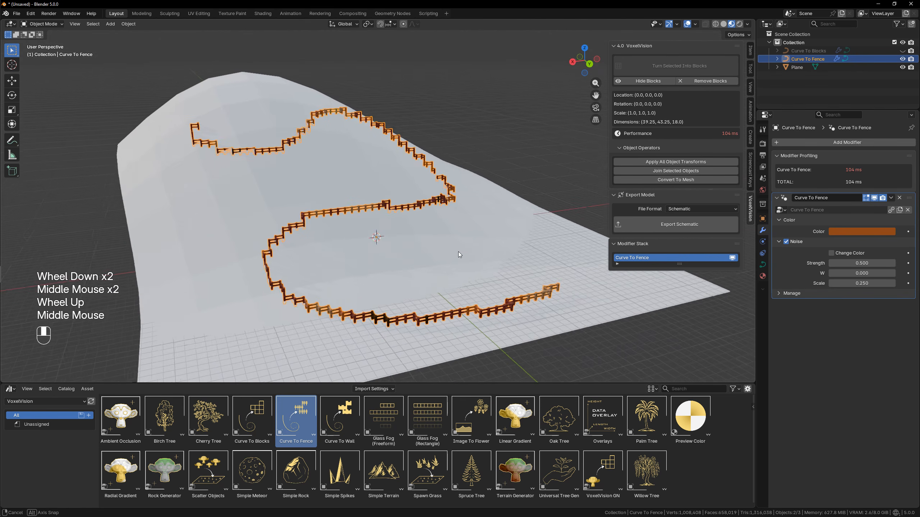
{"action": "scroll", "coordinate": [460, 251], "scroll_direction": "up", "scroll_amount": 3}
- Recolor the fence to a teal-blue shade and inspect the blocks up close
{"action": "left_click", "coordinate": [869, 232]}
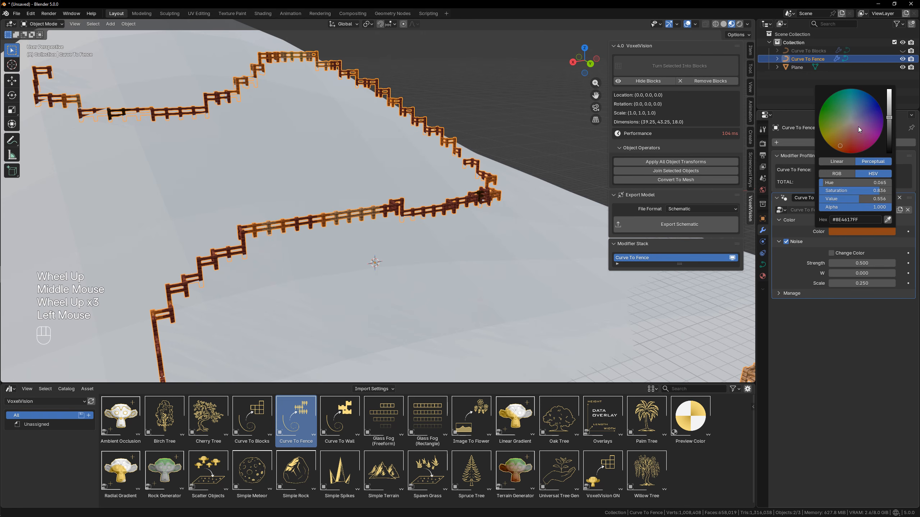
{"action": "left_click_drag", "start_coordinate": [858, 126], "coordinate": [819, 108]}
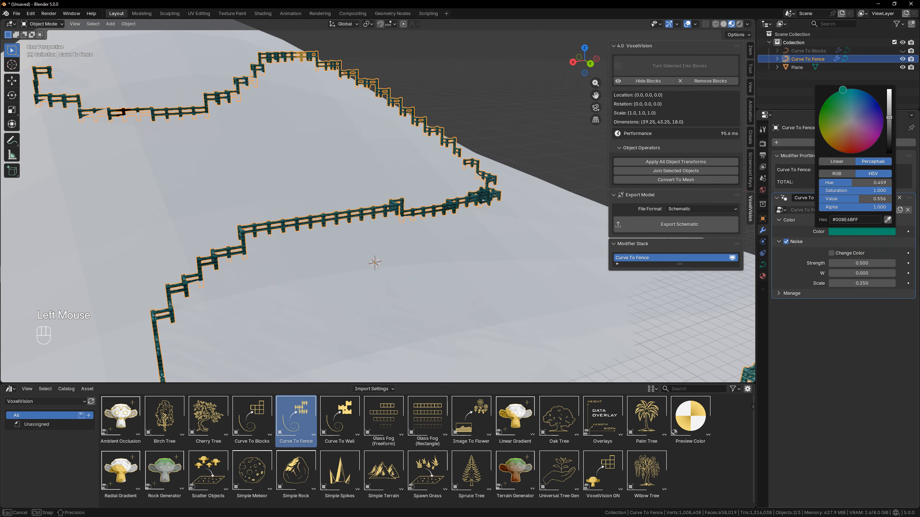
{"action": "scroll", "coordinate": [436, 206], "scroll_direction": "up", "scroll_amount": 5}
{"action": "scroll", "coordinate": [437, 206], "scroll_direction": "up", "scroll_amount": 1}
{"action": "scroll", "coordinate": [437, 206], "scroll_direction": "down", "scroll_amount": 1}
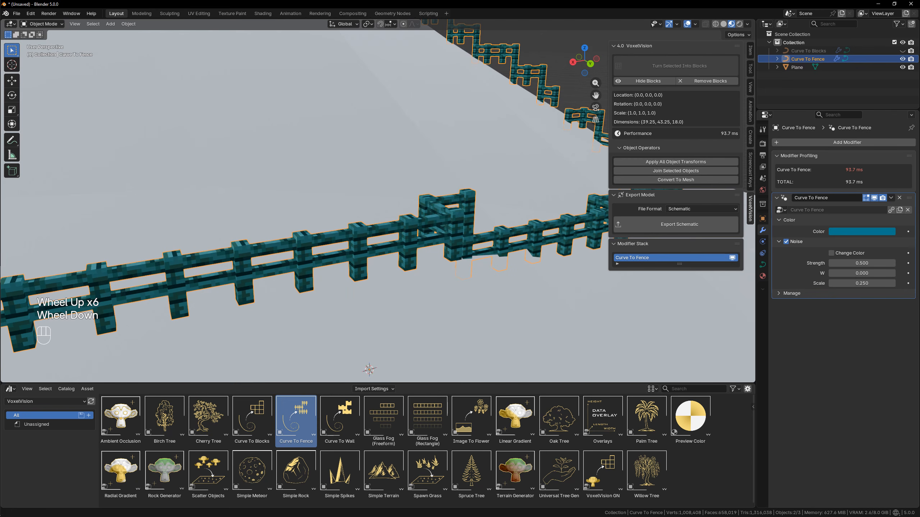
- Try blue and red-orange fence colors and settle on a muted tan, #8E8656FF
{"action": "left_click", "coordinate": [851, 234]}
{"action": "left_click", "coordinate": [858, 152]}
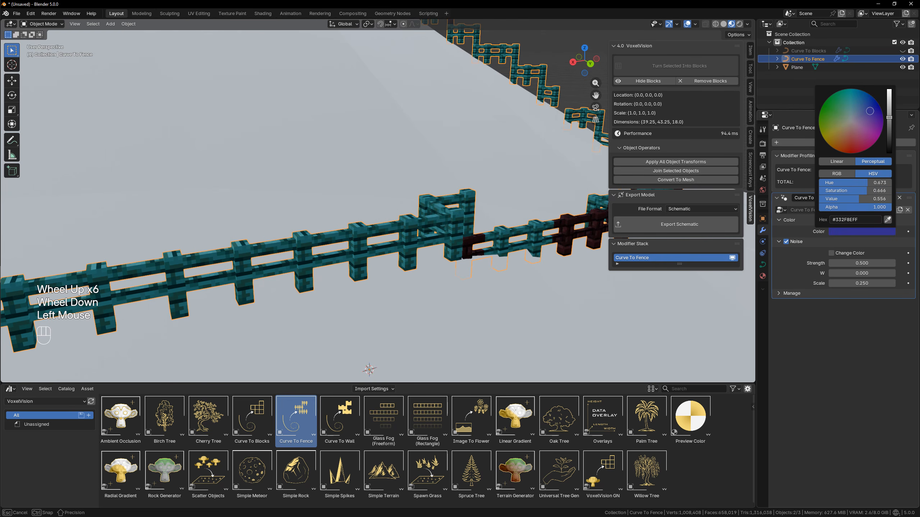
{"action": "left_click", "coordinate": [840, 132]}
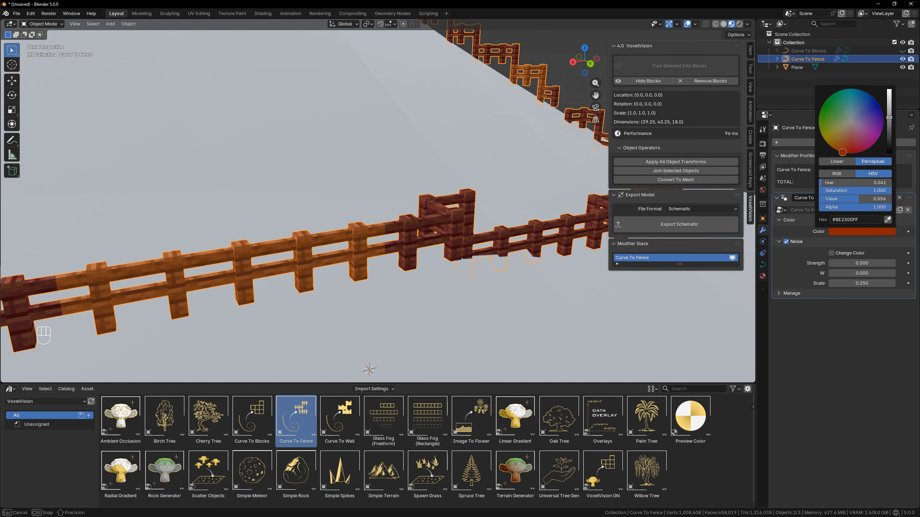
{"action": "left_click_drag", "start_coordinate": [839, 133], "coordinate": [840, 129]}
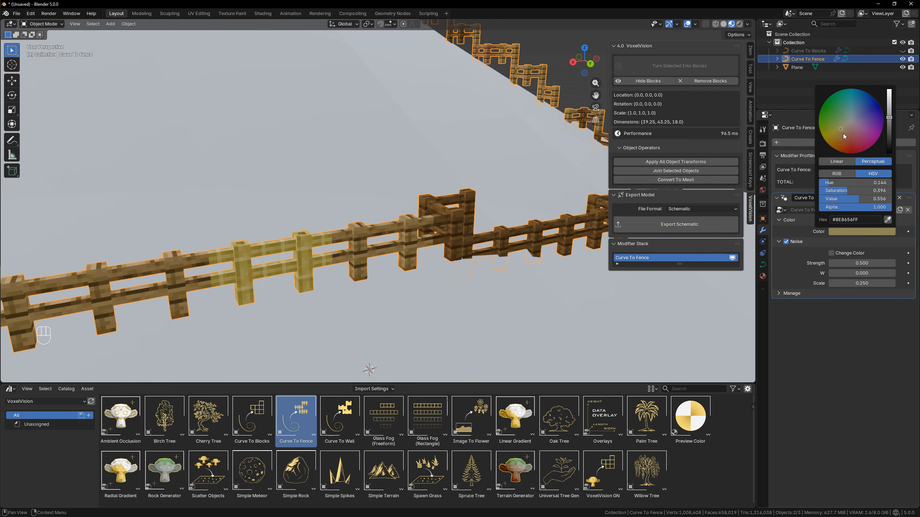
- Toggle the fence's noise off and back on for comparison, and set its noise strength to 1.210
{"action": "left_click", "coordinate": [785, 241]}
{"action": "scroll", "coordinate": [435, 256], "scroll_direction": "down", "scroll_amount": 2}
{"action": "scroll", "coordinate": [436, 256], "scroll_direction": "up", "scroll_amount": 3}
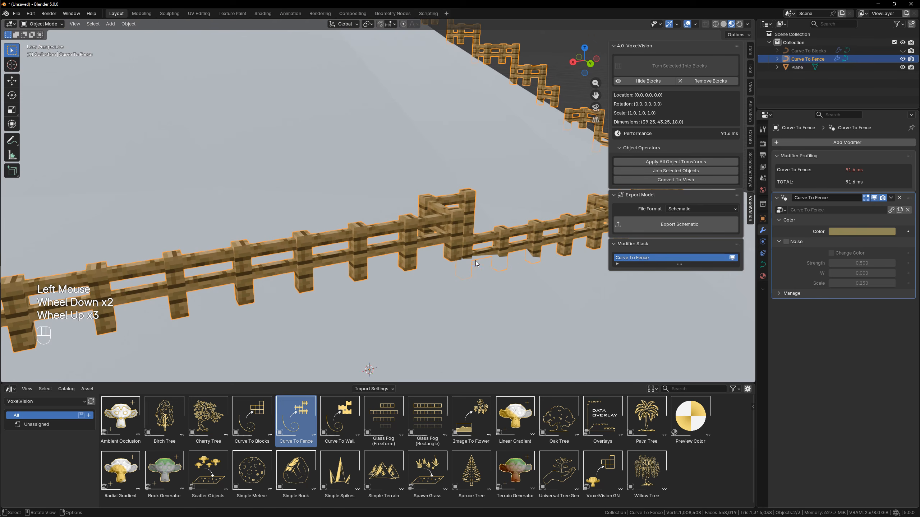
{"action": "left_click", "coordinate": [785, 242]}
{"action": "left_click_drag", "start_coordinate": [862, 263], "coordinate": [751, 283]}
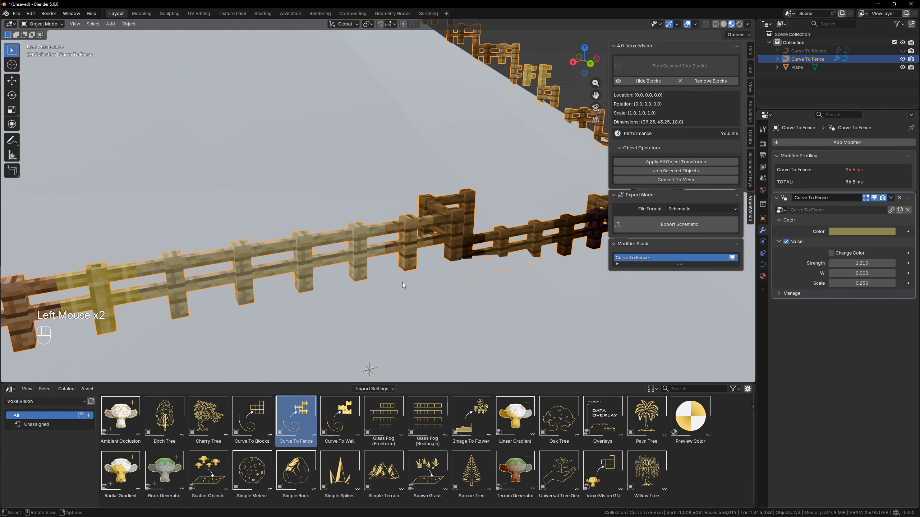
- Delete the fence and add the Curve To Wall asset on the lower slope of the hill
{"action": "scroll", "coordinate": [403, 282], "scroll_direction": "down", "scroll_amount": 4}
{"action": "middle_click_drag", "start_coordinate": [402, 282], "coordinate": [442, 260], "text": "shift"}
{"action": "key", "text": "Delete"}
{"action": "left_click", "coordinate": [330, 427]}
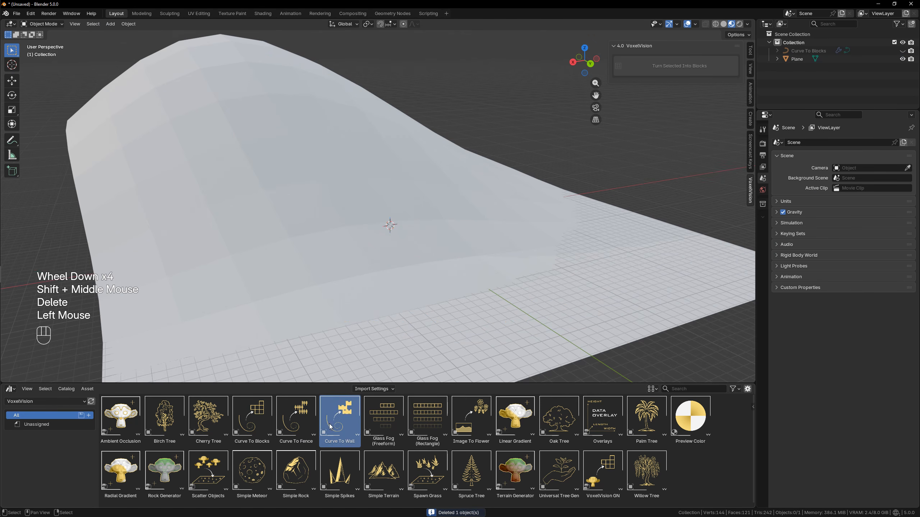
{"action": "left_click_drag", "start_coordinate": [330, 427], "coordinate": [379, 266]}
{"action": "left_click_drag", "start_coordinate": [508, 265], "coordinate": [509, 266]}
{"action": "middle_click_drag", "start_coordinate": [543, 288], "coordinate": [426, 264], "text": "shift"}
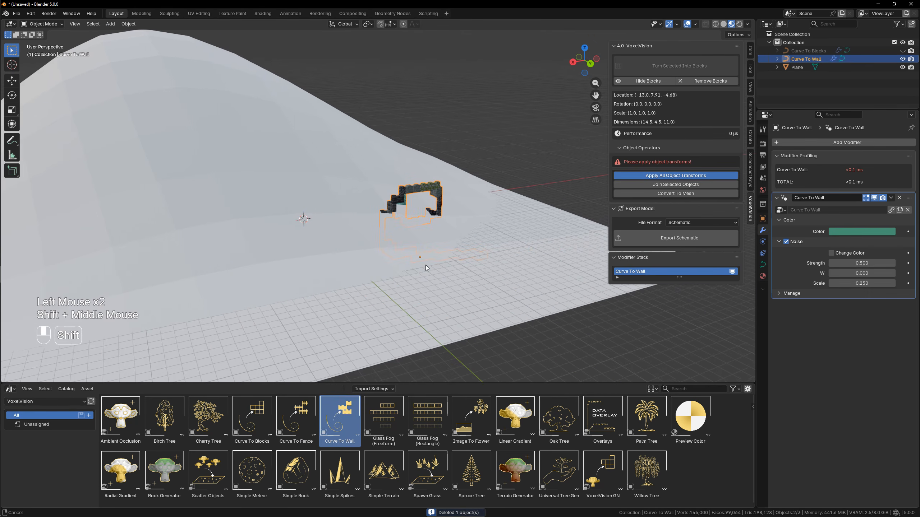
- Raise the wall about 9.05 m along Z above the hill surface
{"action": "key", "text": "g"}
{"action": "key", "text": "z"}
{"action": "left_click", "coordinate": [449, 196]}
{"action": "scroll", "coordinate": [470, 174], "scroll_direction": "up", "scroll_amount": 3}
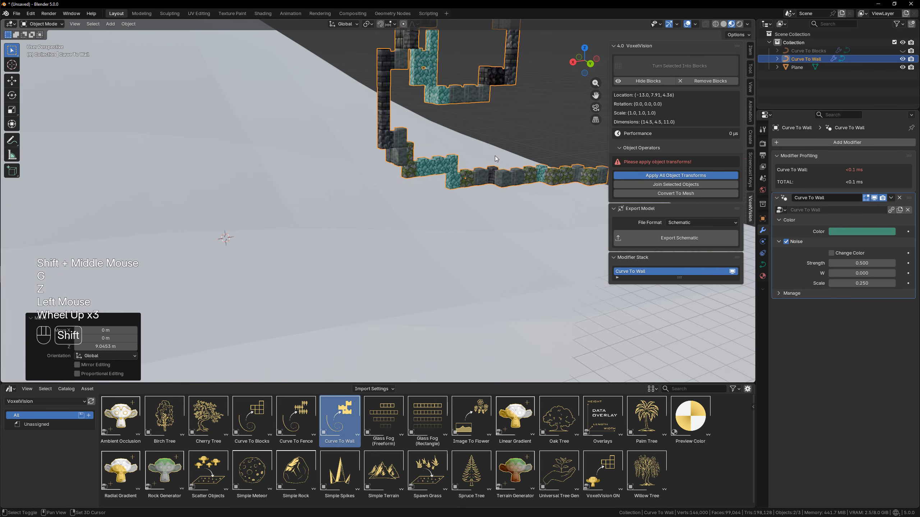
{"action": "middle_click_drag", "start_coordinate": [494, 155], "coordinate": [416, 221], "text": "shift"}
- Enter Edit Mode on the wall and delete all points of its default curve
{"action": "key", "text": "Tab"}
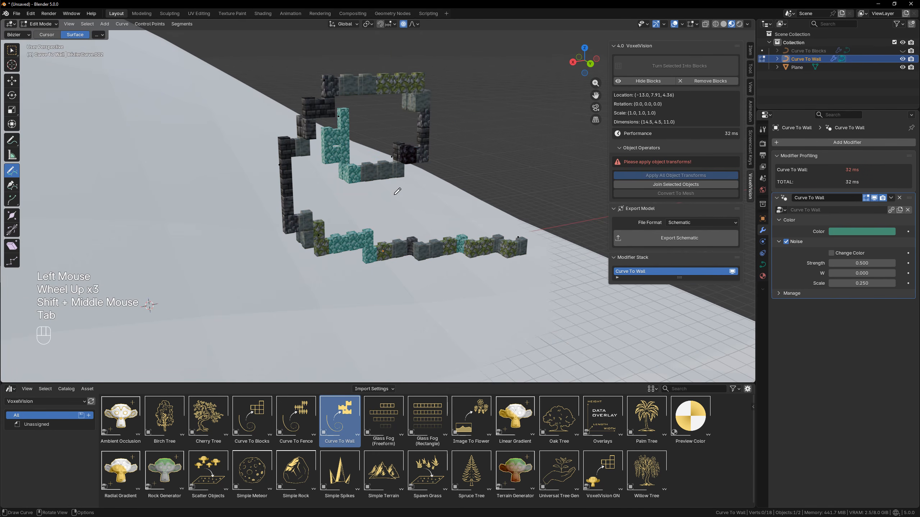
{"action": "key", "text": "a"}
{"action": "key", "text": "Delete"}
{"action": "left_click", "coordinate": [440, 190]}
- Draw a freehand U-shaped wall curve across the hill surface
{"action": "scroll", "coordinate": [440, 190], "scroll_direction": "down", "scroll_amount": 3}
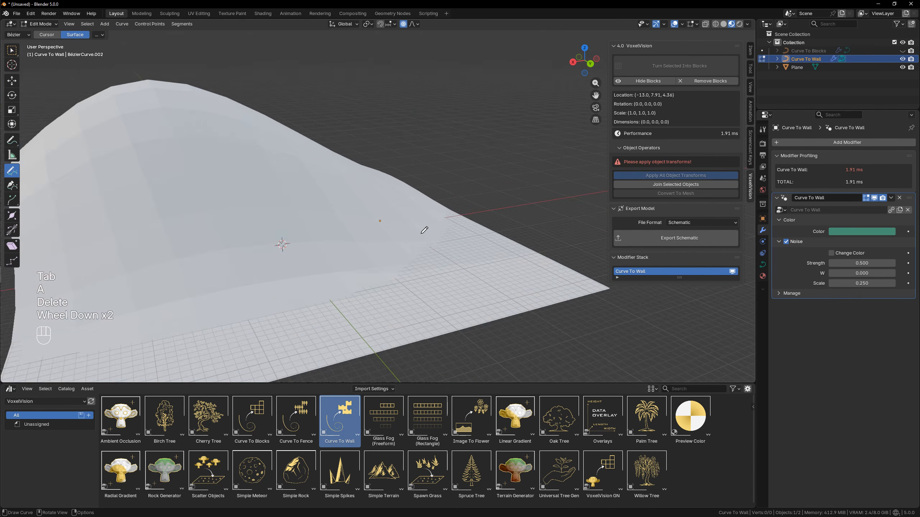
{"action": "middle_click_drag", "start_coordinate": [440, 191], "coordinate": [306, 152], "text": "shift"}
{"action": "left_click_drag", "start_coordinate": [305, 151], "coordinate": [278, 177]}
{"action": "left_click_drag", "start_coordinate": [399, 206], "coordinate": [399, 206]}
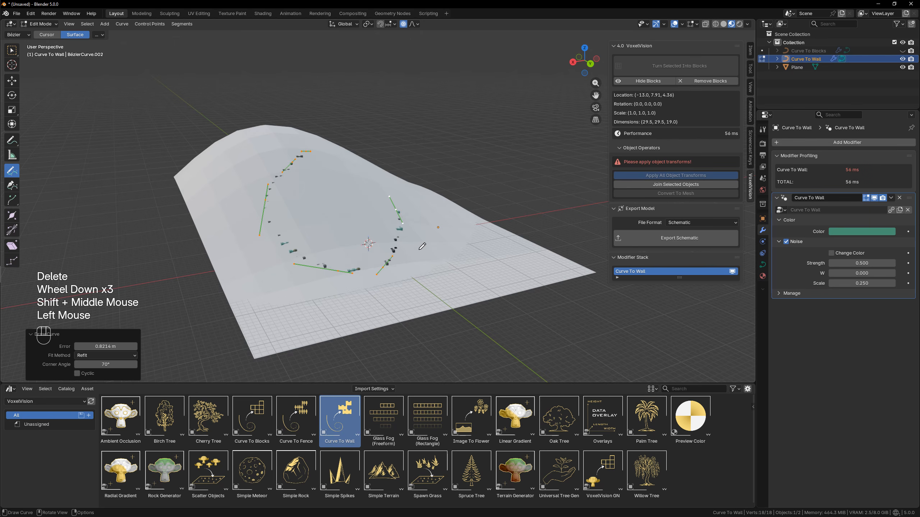
- Raise the drawn wall curve about 1.3 m along Z above the hill and return to Object Mode
{"action": "scroll", "coordinate": [400, 205], "scroll_direction": "up", "scroll_amount": 3}
{"action": "key", "text": "g"}
{"action": "key", "text": "z"}
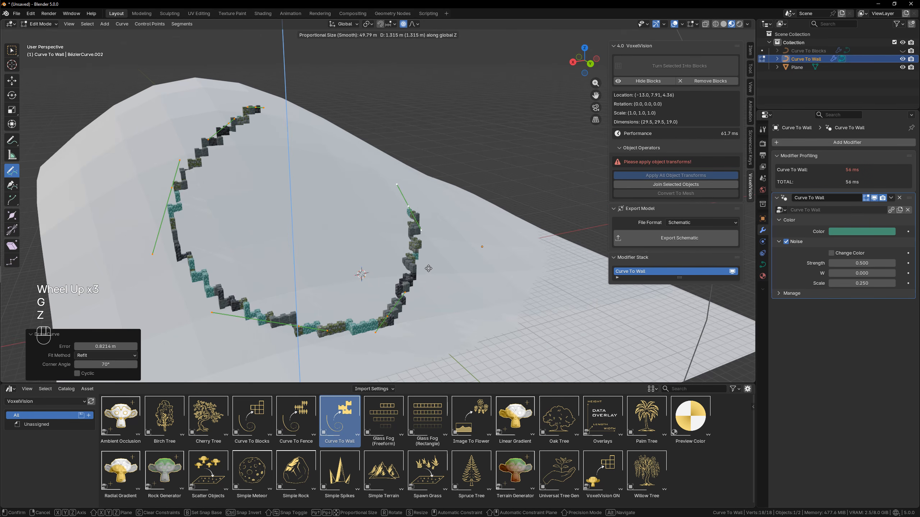
{"action": "left_click", "coordinate": [433, 268]}
{"action": "key", "text": "Tab"}
{"action": "middle_click_drag", "start_coordinate": [433, 268], "coordinate": [465, 253]}
{"action": "scroll", "coordinate": [465, 239], "scroll_direction": "up", "scroll_amount": 1}
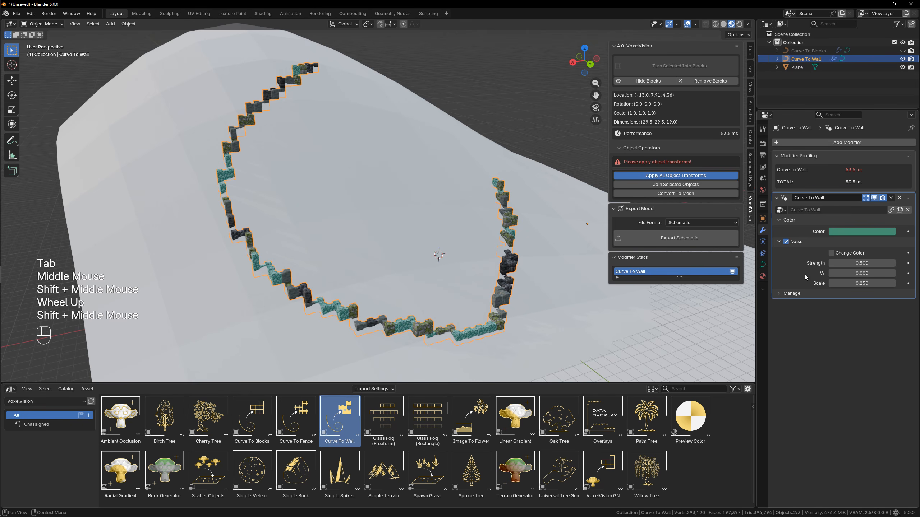
- Change the wall colour to purple and compare the wall with Noise disabled and enabled again
{"action": "left_click", "coordinate": [842, 234]}
{"action": "left_click_drag", "start_coordinate": [843, 112], "coordinate": [873, 117]}
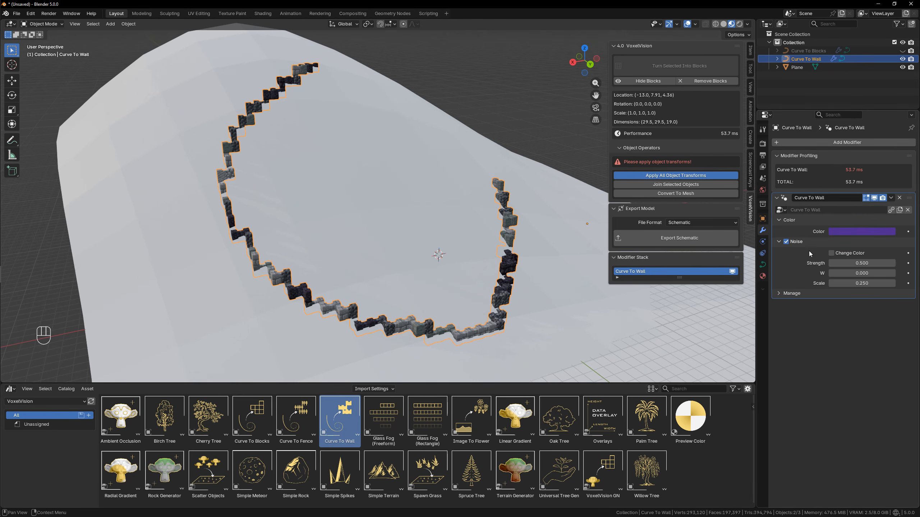
{"action": "left_click", "coordinate": [786, 242]}
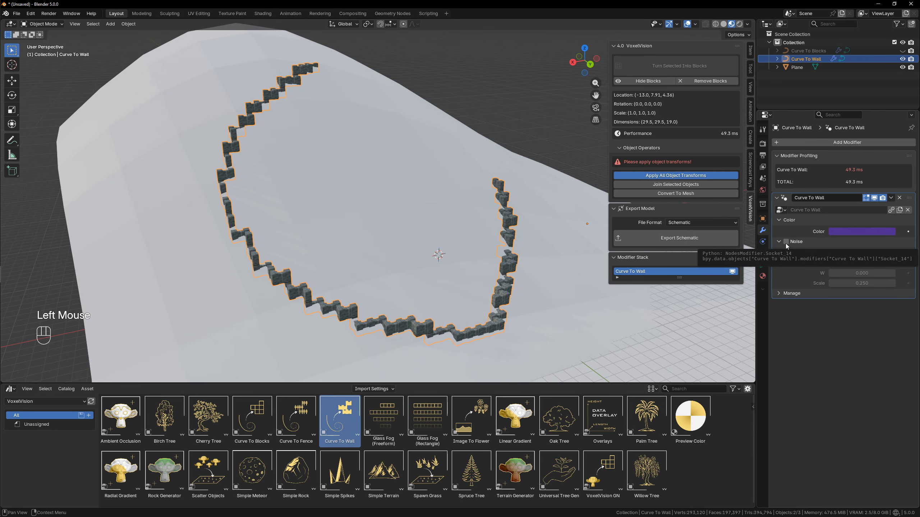
{"action": "left_click", "coordinate": [785, 242]}
{"action": "middle_click_drag", "start_coordinate": [362, 330], "coordinate": [377, 325], "text": "shift"}
{"action": "middle_click_drag", "start_coordinate": [470, 261], "coordinate": [489, 255], "text": "shift"}
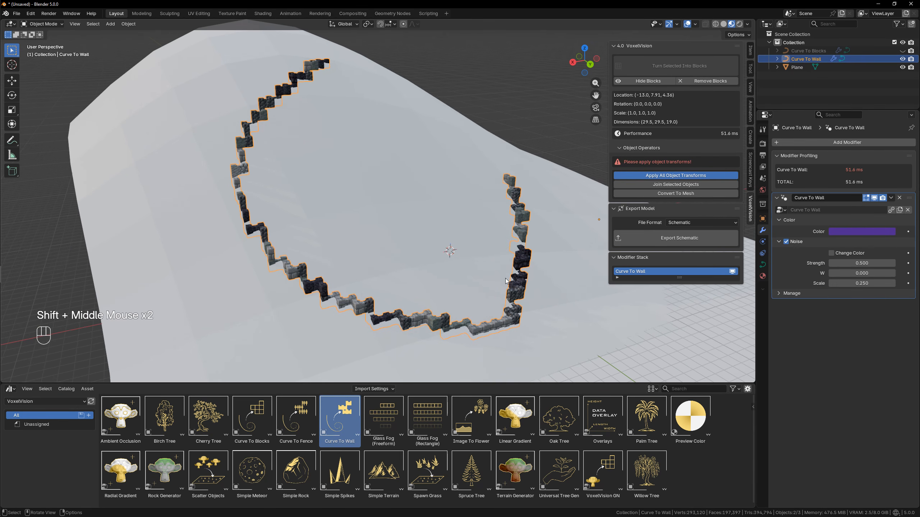
- Delete the wall object and hide the hill plane to clear the scene
{"action": "key", "text": "Delete"}
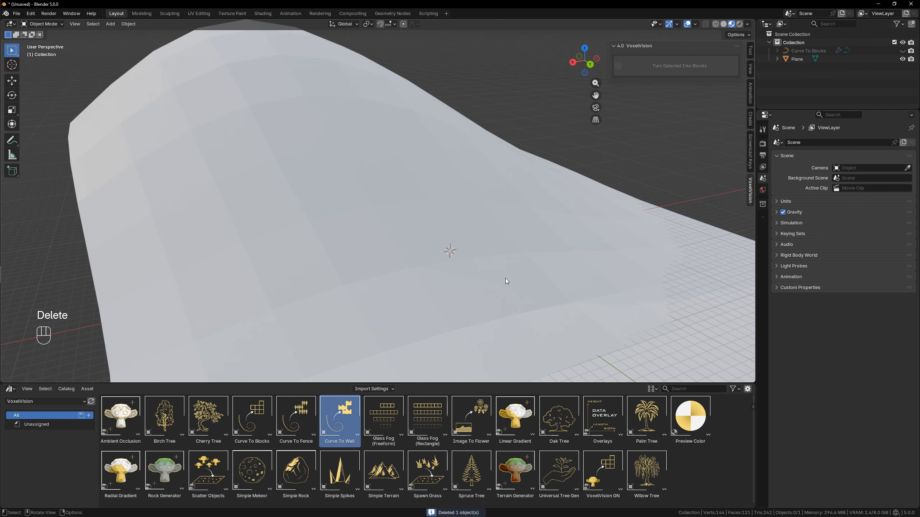
{"action": "middle_click_drag", "start_coordinate": [506, 281], "coordinate": [530, 236]}
{"action": "scroll", "coordinate": [531, 236], "scroll_direction": "down", "scroll_amount": 2}
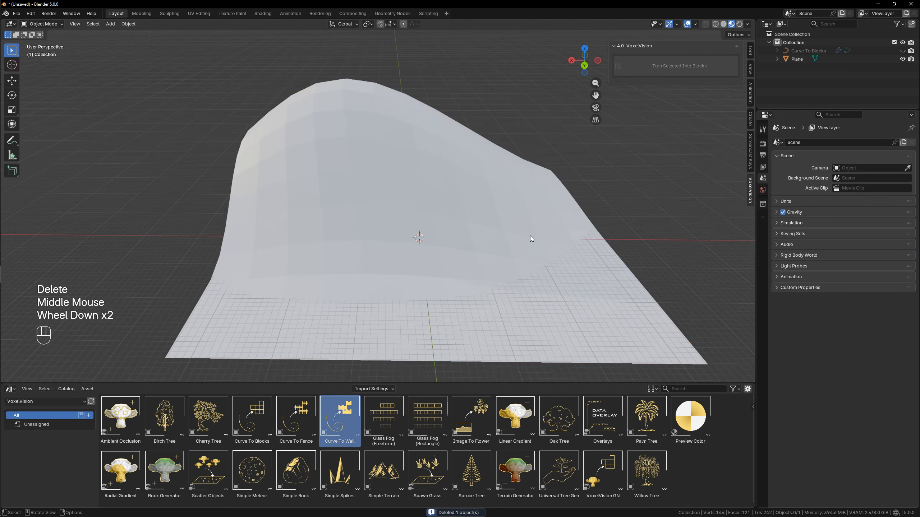
{"action": "left_click", "coordinate": [475, 225]}
{"action": "key", "text": "h"}
{"action": "middle_click_drag", "start_coordinate": [457, 266], "coordinate": [380, 261], "text": "shift"}
{"action": "scroll", "coordinate": [432, 271], "scroll_direction": "up", "scroll_amount": 3}
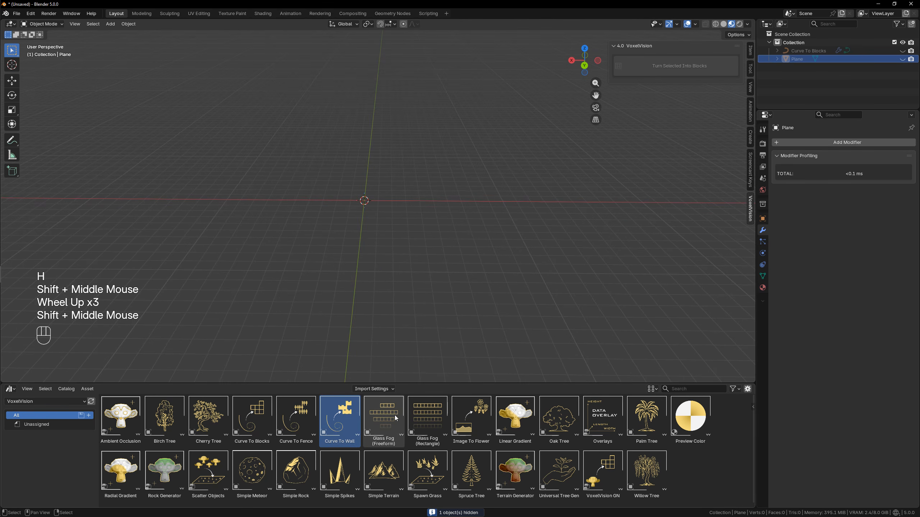
- Add the Glass Fog (Freeform) asset at the world origin
{"action": "left_click", "coordinate": [394, 420]}
{"action": "left_click_drag", "start_coordinate": [385, 429], "coordinate": [365, 200]}
{"action": "middle_click_drag", "start_coordinate": [466, 220], "coordinate": [416, 248], "text": "shift"}
{"action": "left_click", "coordinate": [437, 426]}
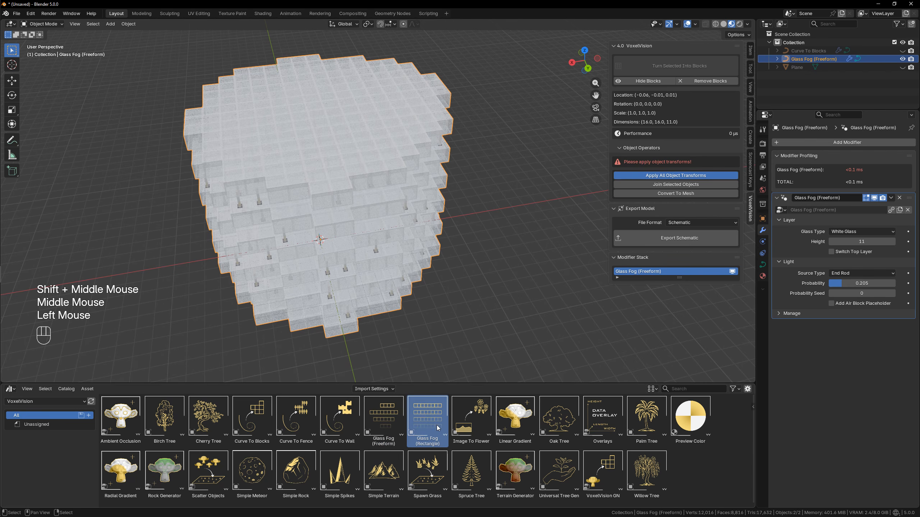
{"action": "left_click", "coordinate": [376, 420]}
- Enter Edit Mode on the glass fog, box-select all its curve points and scale them up by about 2.06
{"action": "scroll", "coordinate": [406, 280], "scroll_direction": "down", "scroll_amount": 3}
{"action": "middle_click_drag", "start_coordinate": [406, 281], "coordinate": [414, 260]}
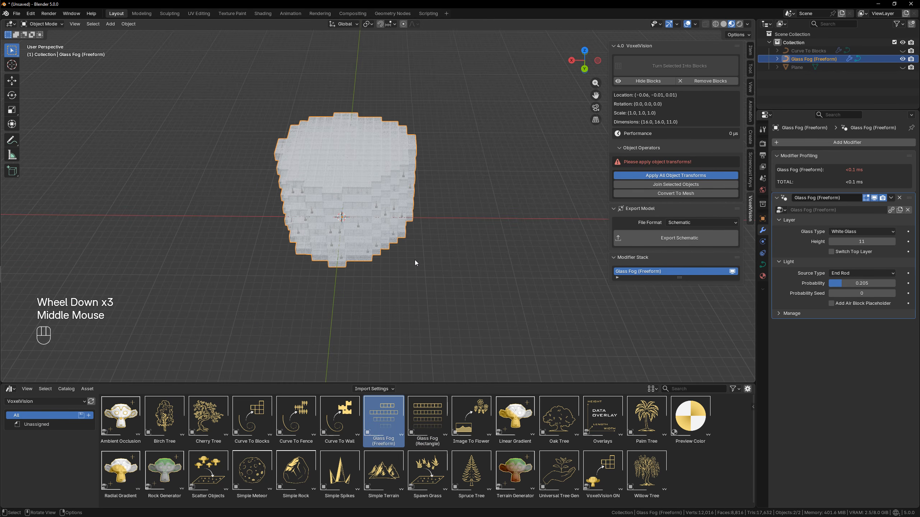
{"action": "key", "text": "Tab"}
{"action": "middle_click_drag", "start_coordinate": [414, 260], "coordinate": [383, 199]}
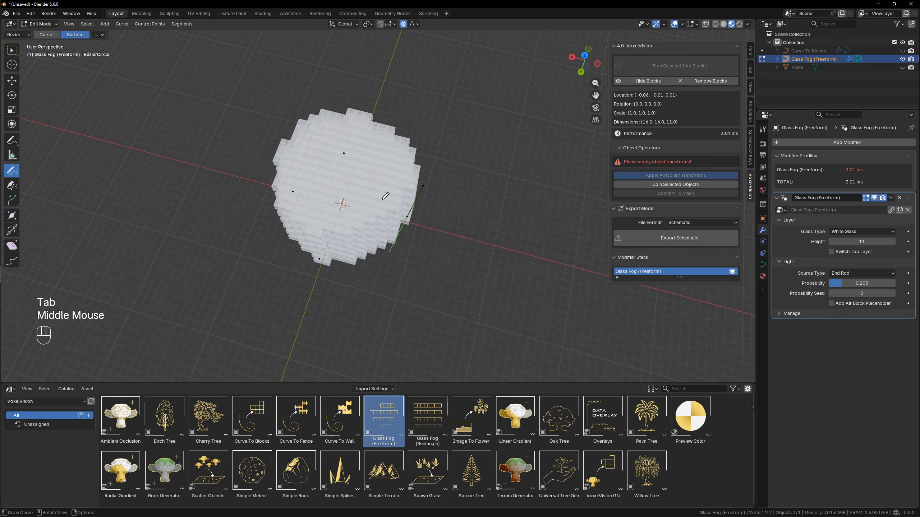
{"action": "left_click", "coordinate": [12, 50]}
{"action": "left_click_drag", "start_coordinate": [208, 97], "coordinate": [493, 295]}
{"action": "key", "text": "s"}
{"action": "left_click", "coordinate": [565, 318]}
{"action": "scroll", "coordinate": [564, 319], "scroll_direction": "down", "scroll_amount": 1}
{"action": "middle_click_drag", "start_coordinate": [564, 318], "coordinate": [442, 237]}
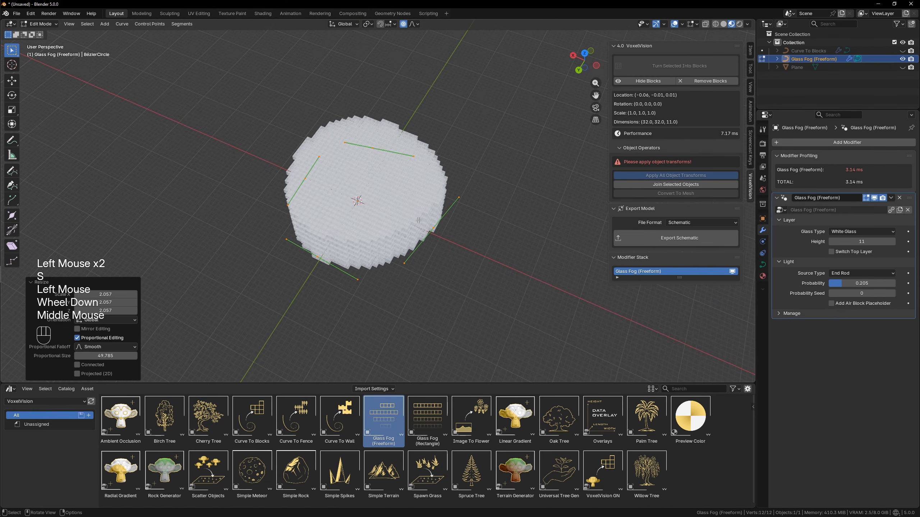
- Move one control point of the fog curve outward with proportional editing to stretch the shape into an oval
{"action": "left_click", "coordinate": [442, 237]}
{"action": "key", "text": "g"}
{"action": "left_click", "coordinate": [438, 202]}
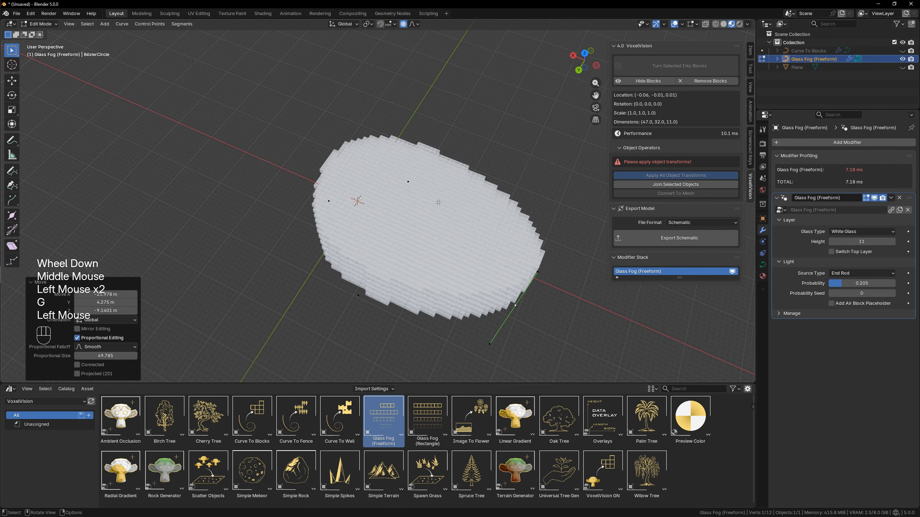
- Turn off proportional editing and move the other three fog control points outward individually to make an irregular outline
{"action": "key", "text": "o"}
{"action": "left_click", "coordinate": [409, 182]}
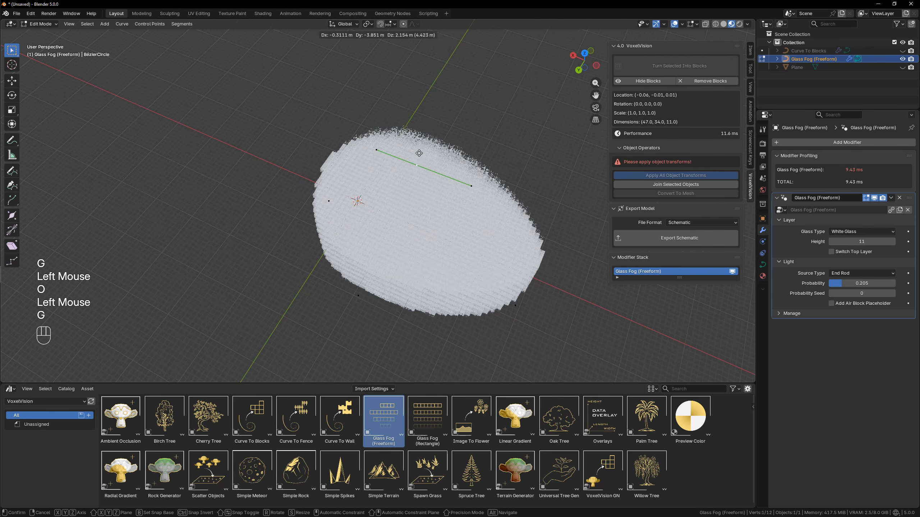
{"action": "key", "text": "g"}
{"action": "left_click", "coordinate": [434, 108]}
{"action": "left_click", "coordinate": [328, 200]}
{"action": "key", "text": "g"}
{"action": "left_click", "coordinate": [286, 181]}
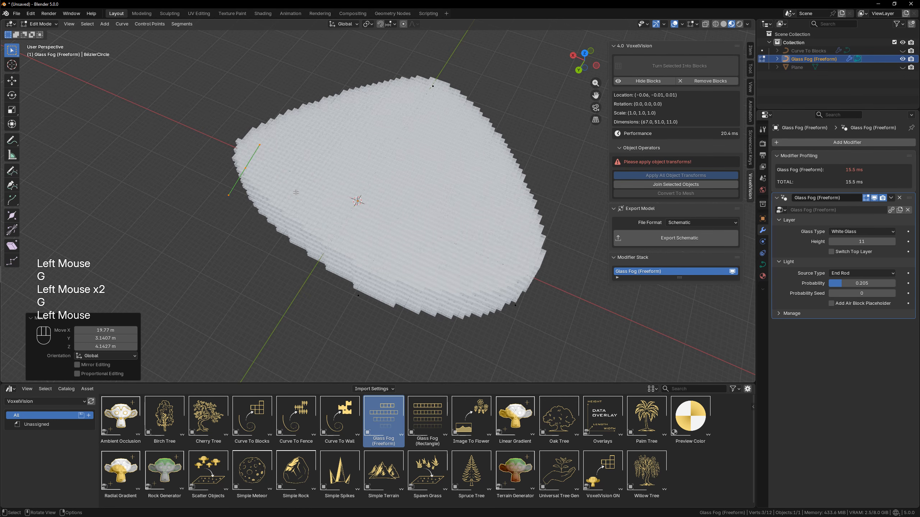
{"action": "left_click", "coordinate": [363, 295]}
{"action": "key", "text": "g"}
{"action": "left_click", "coordinate": [384, 306]}
{"action": "middle_click_drag", "start_coordinate": [384, 307], "coordinate": [334, 285], "text": "shift"}
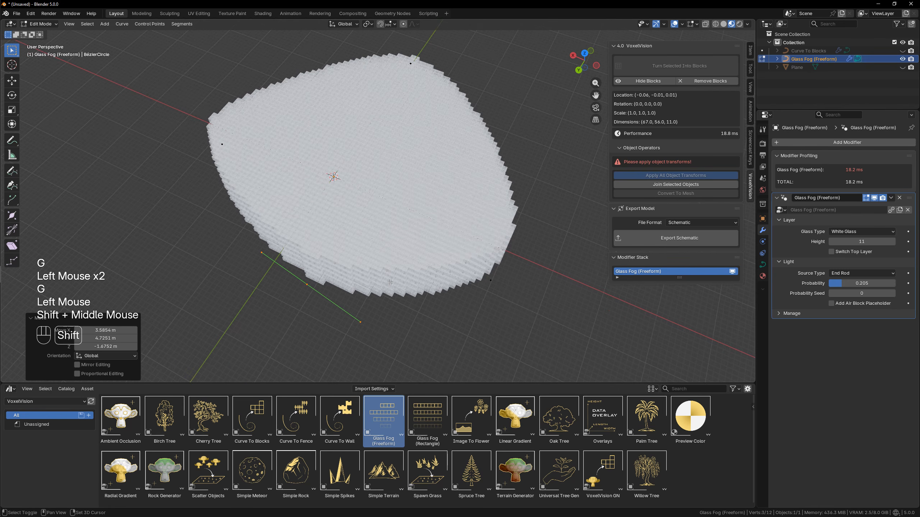
- Subdivide the segment between two adjacent fog curve points, move the new point inward and return to Object Mode
{"action": "left_click_drag", "start_coordinate": [221, 219], "coordinate": [436, 353]}
{"action": "left_click", "coordinate": [491, 280], "text": "shift"}
{"action": "right_click", "coordinate": [475, 307]}
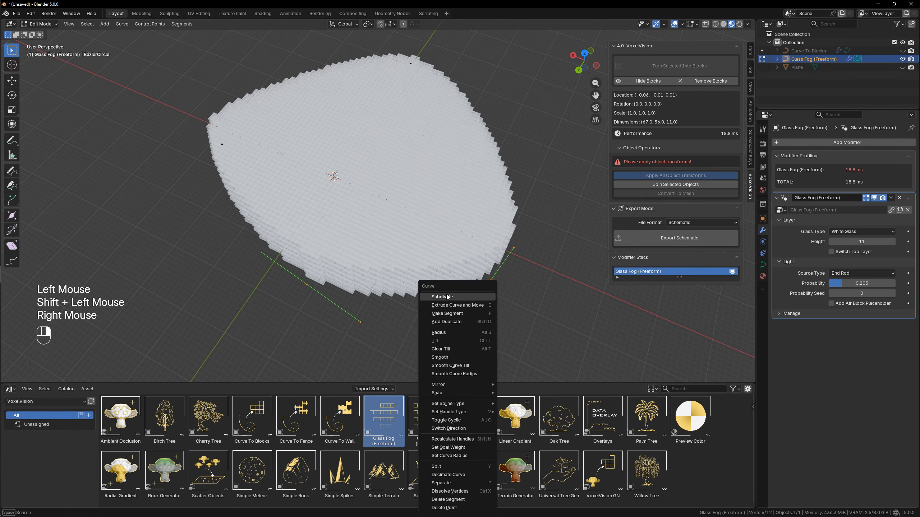
{"action": "left_click", "coordinate": [474, 307]}
{"action": "left_click", "coordinate": [426, 337]}
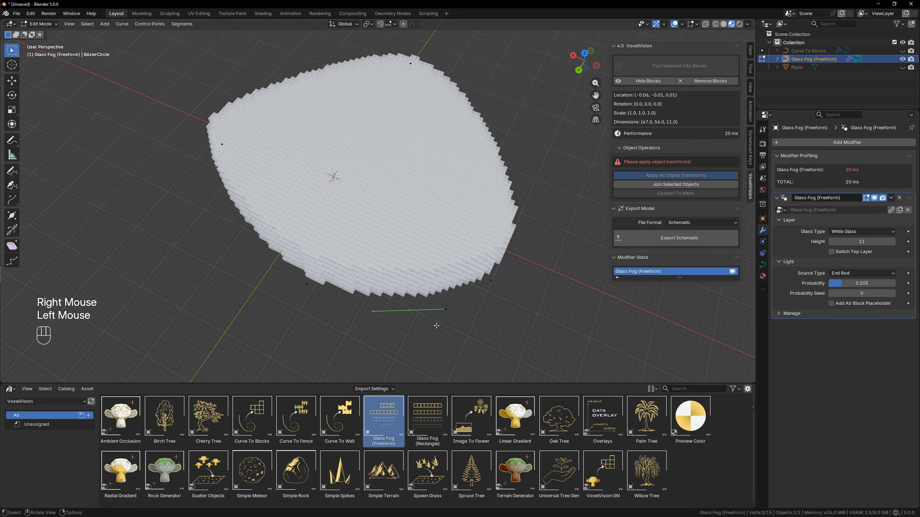
{"action": "key", "text": "g"}
{"action": "left_click", "coordinate": [439, 236]}
{"action": "middle_click_drag", "start_coordinate": [439, 236], "coordinate": [510, 262]}
{"action": "key", "text": "Tab"}
- Preview the fog's glass types, including Light Gray, Orange, Purple and Blue Glass, and return to White Glass
{"action": "scroll", "coordinate": [446, 286], "scroll_direction": "up", "scroll_amount": 2}
{"action": "scroll", "coordinate": [470, 272], "scroll_direction": "up", "scroll_amount": 2}
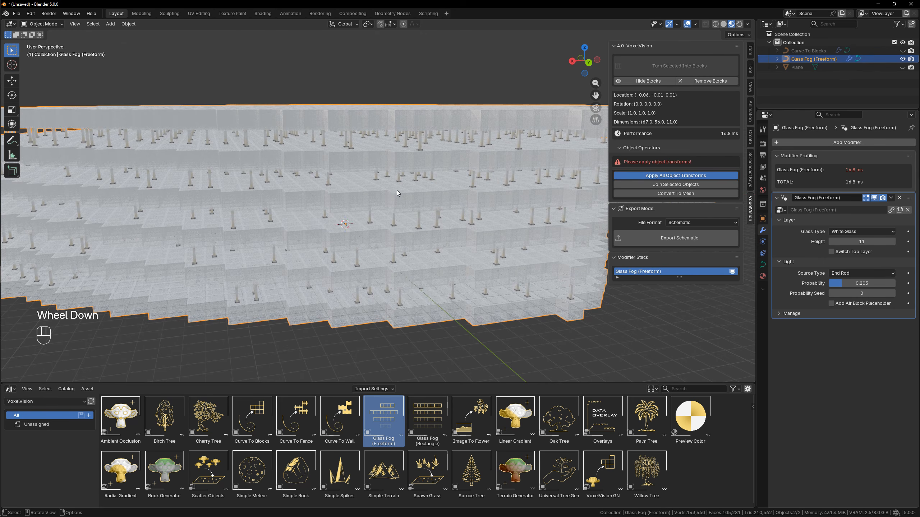
{"action": "middle_click_drag", "start_coordinate": [397, 189], "coordinate": [385, 188]}
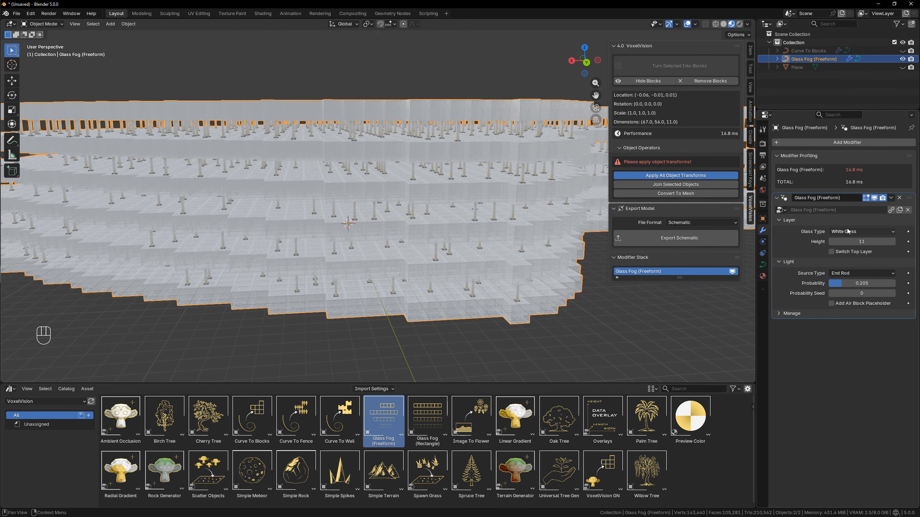
{"action": "scroll", "coordinate": [845, 233], "scroll_direction": "down", "scroll_amount": 3, "text": "ctrl"}
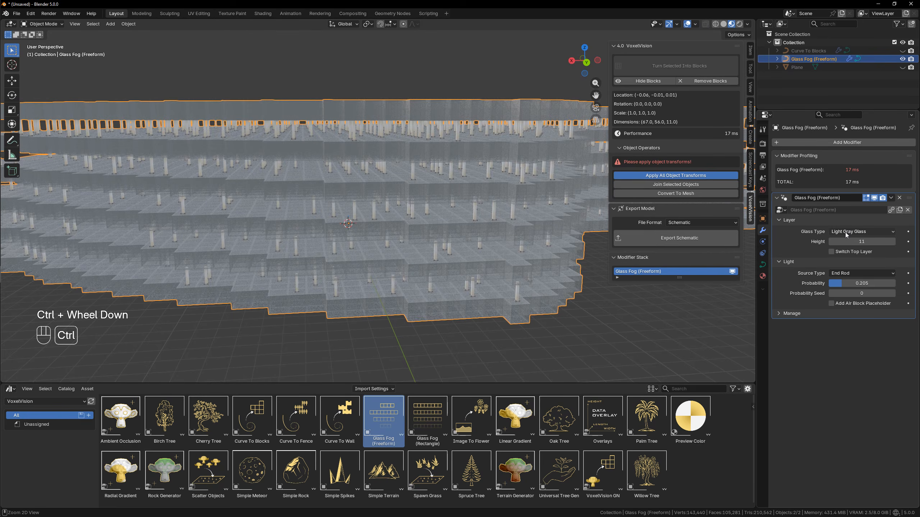
{"action": "scroll", "coordinate": [845, 232], "scroll_direction": "down", "scroll_amount": 5, "text": "ctrl"}
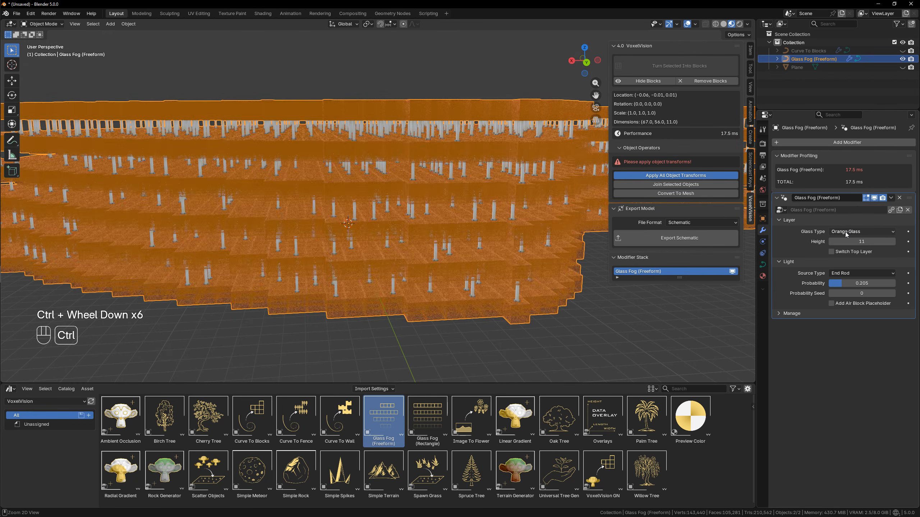
{"action": "scroll", "coordinate": [845, 231], "scroll_direction": "down", "scroll_amount": 5, "text": "ctrl"}
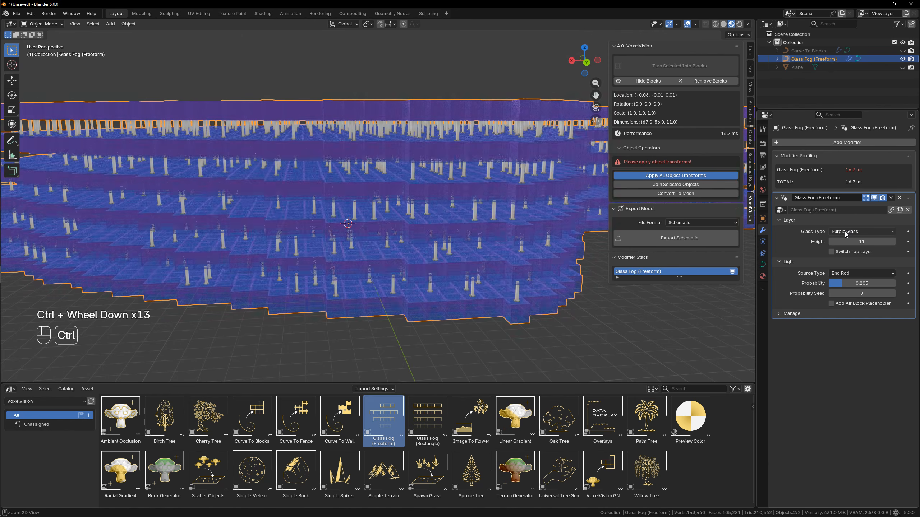
{"action": "scroll", "coordinate": [845, 232], "scroll_direction": "up", "scroll_amount": 1, "text": "ctrl"}
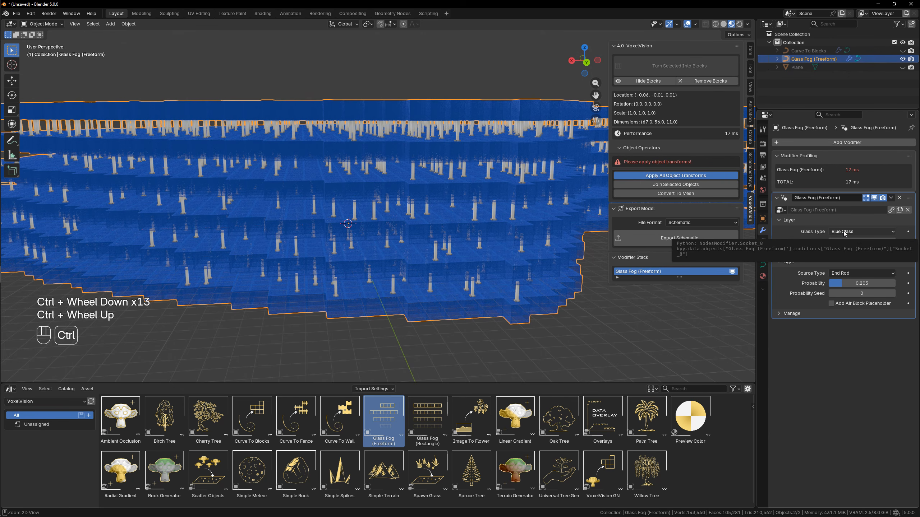
{"action": "scroll", "coordinate": [856, 233], "scroll_direction": "down", "scroll_amount": 5, "text": "ctrl"}
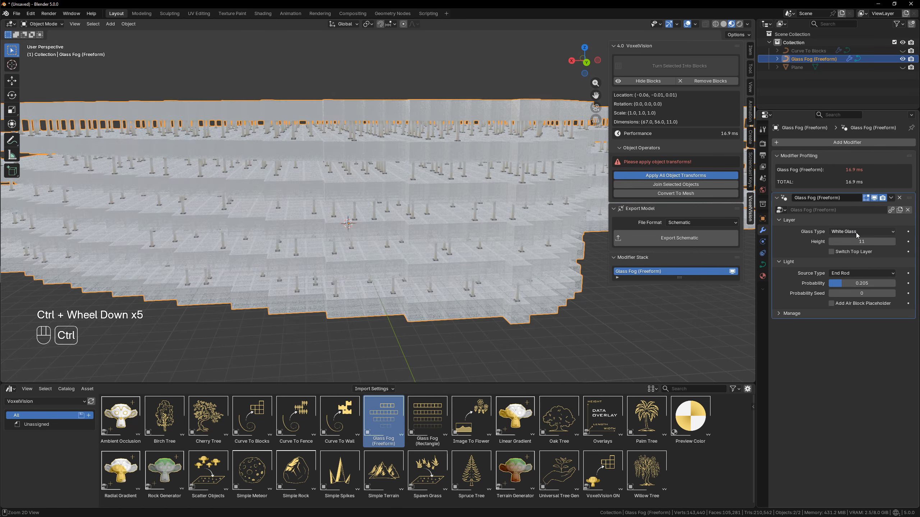
{"action": "scroll", "coordinate": [856, 233], "scroll_direction": "down", "scroll_amount": 2, "text": "ctrl"}
{"action": "scroll", "coordinate": [856, 233], "scroll_direction": "up", "scroll_amount": 2, "text": "ctrl"}
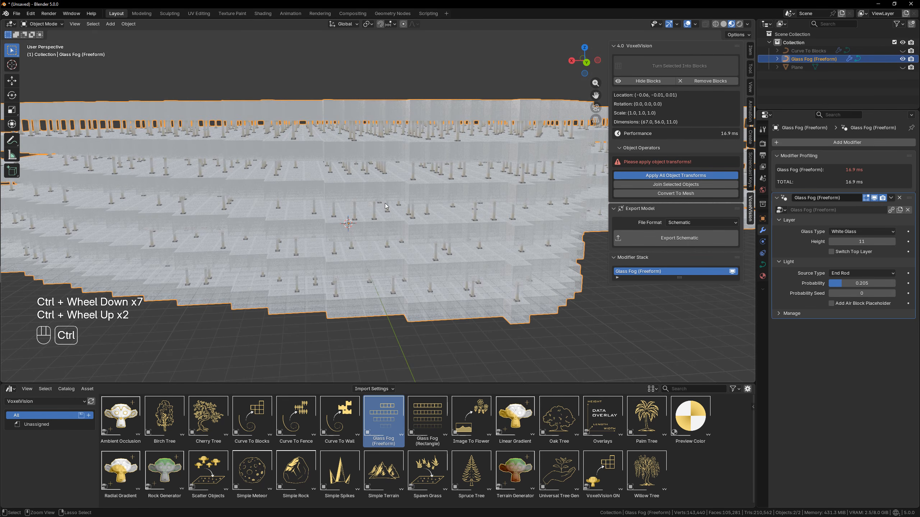
- Try a fog height of 12 with Switch Top Layer on and off, and restore the height to 11
{"action": "left_click_drag", "start_coordinate": [872, 241], "coordinate": [892, 244]}
{"action": "left_click", "coordinate": [891, 242]}
{"action": "middle_click_drag", "start_coordinate": [391, 145], "coordinate": [447, 160], "text": "shift"}
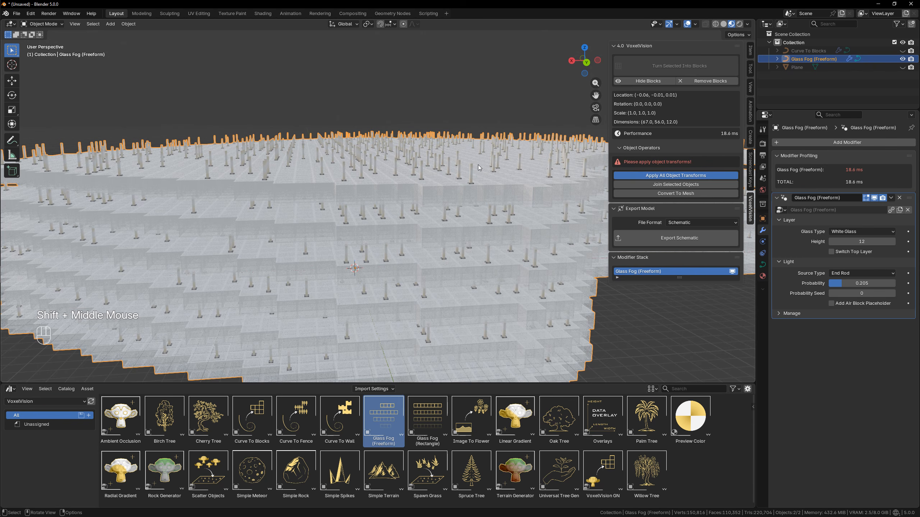
{"action": "left_click", "coordinate": [839, 251]}
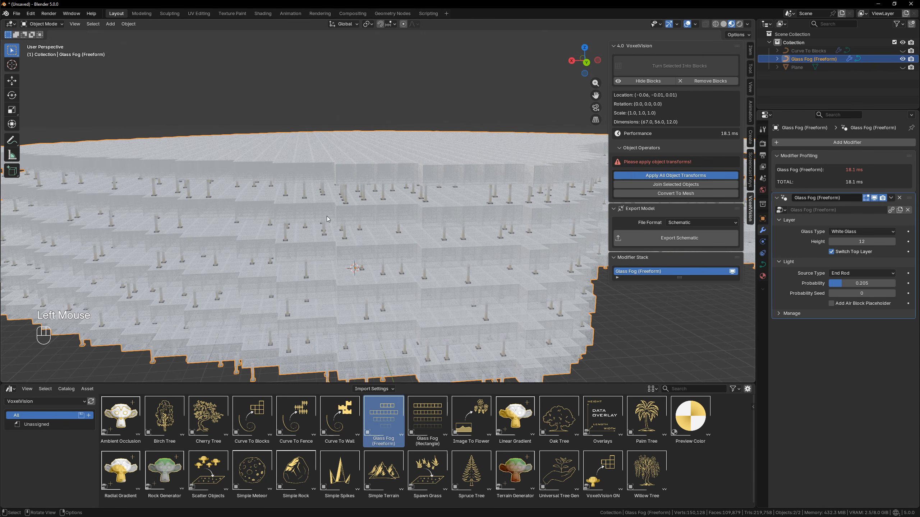
{"action": "left_click", "coordinate": [848, 253]}
{"action": "left_click", "coordinate": [833, 241]}
{"action": "middle_click_drag", "start_coordinate": [427, 286], "coordinate": [433, 249], "text": "shift"}
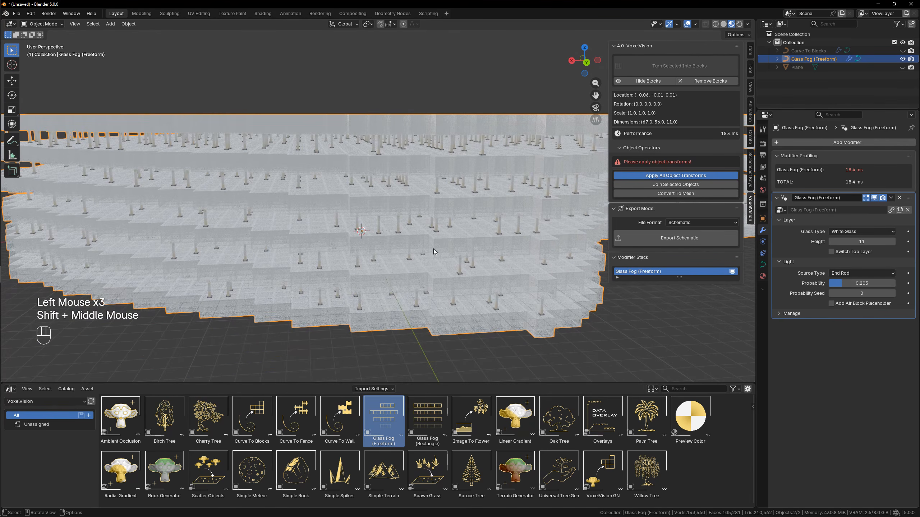
- Cycle the fog's light source type through the alternatives, including Soul Lantern, and return to End Rod
{"action": "scroll", "coordinate": [419, 201], "scroll_direction": "up", "scroll_amount": 2}
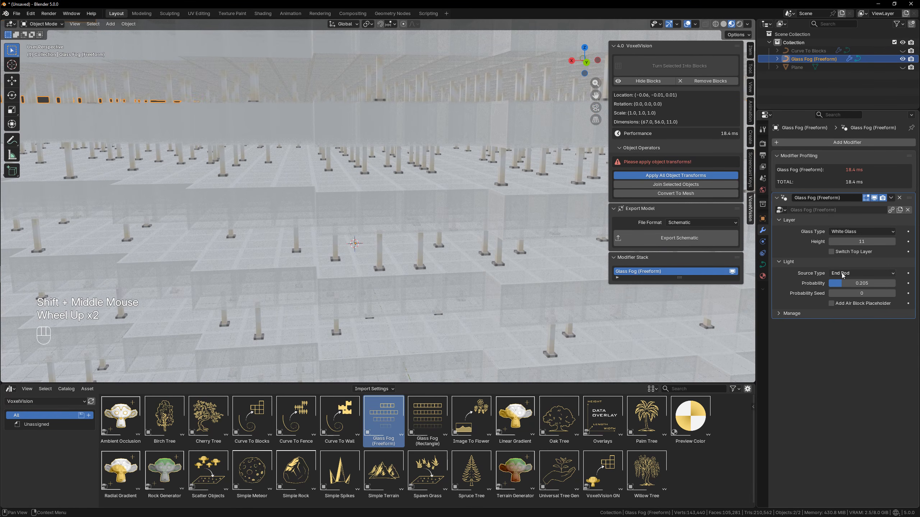
{"action": "scroll", "coordinate": [842, 273], "scroll_direction": "down", "scroll_amount": 4, "text": "ctrl"}
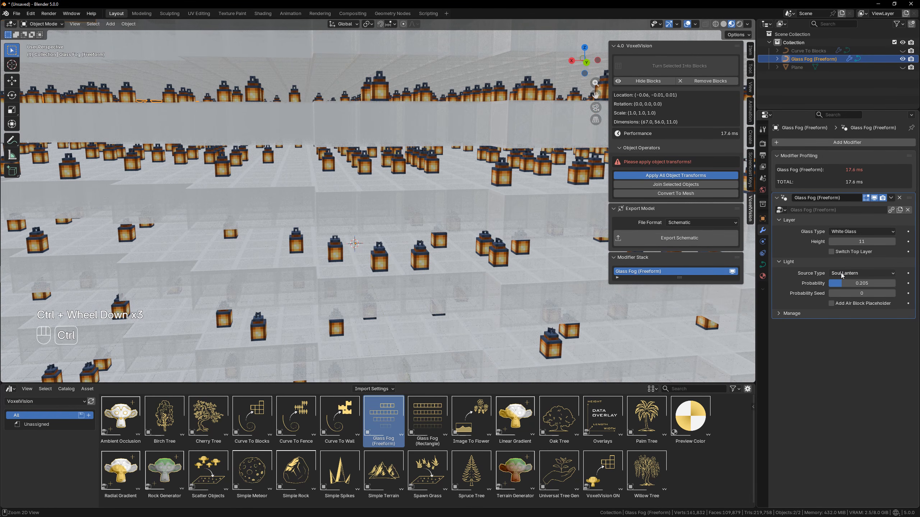
{"action": "scroll", "coordinate": [841, 273], "scroll_direction": "down", "scroll_amount": 1, "text": "ctrl"}
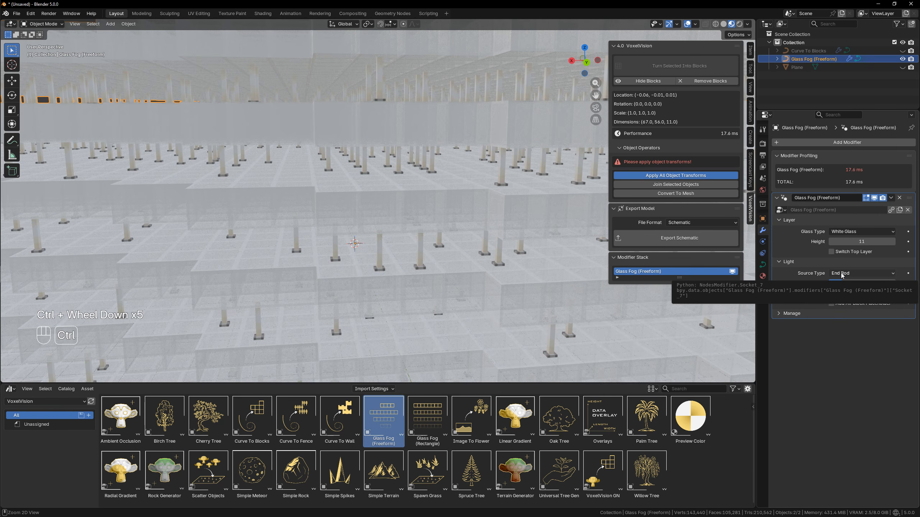
- Set the fog's light probability to 0.126 and its probability seed to 292
{"action": "left_click_drag", "start_coordinate": [842, 284], "coordinate": [868, 309]}
{"action": "scroll", "coordinate": [447, 202], "scroll_direction": "down", "scroll_amount": 3}
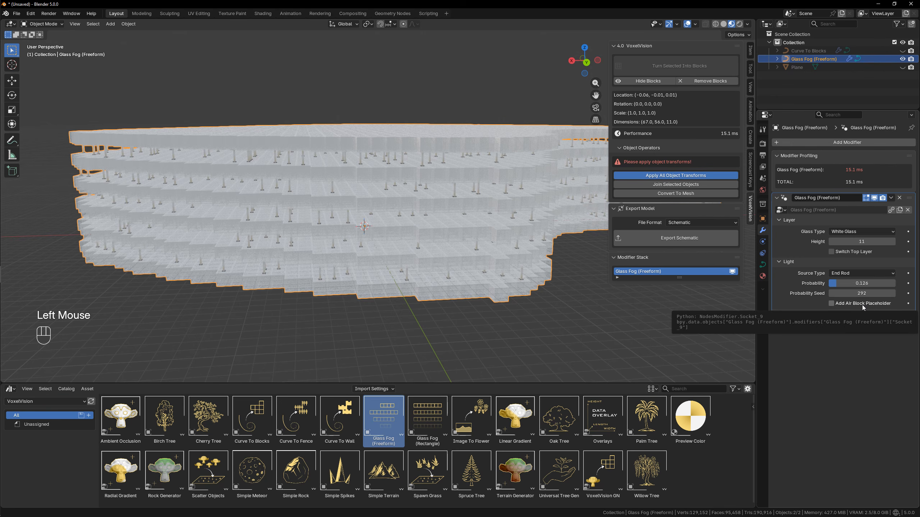
- Enable Add Air Block Placeholder on the glass fog and inspect the placeholder blocks between the glass layers
{"action": "left_click", "coordinate": [862, 304]}
{"action": "middle_click_drag", "start_coordinate": [446, 261], "coordinate": [428, 290]}
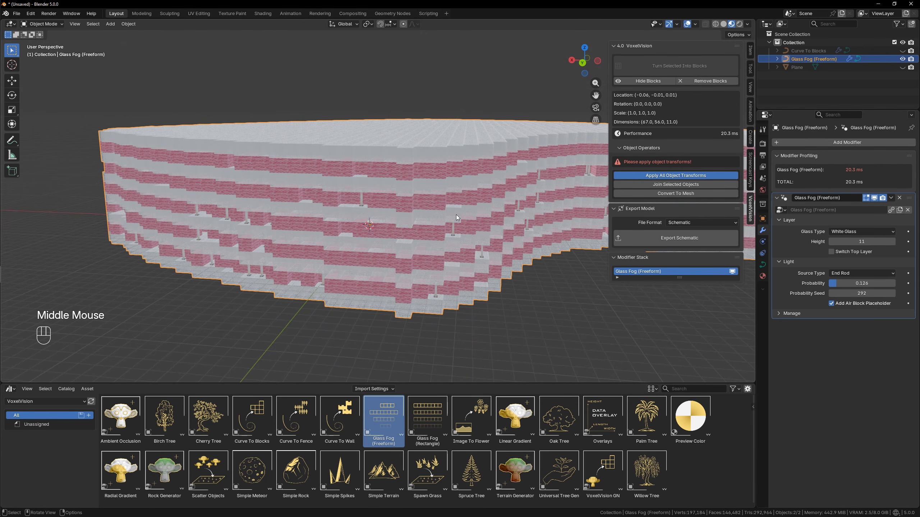
{"action": "scroll", "coordinate": [455, 214], "scroll_direction": "up", "scroll_amount": 3}
{"action": "scroll", "coordinate": [455, 214], "scroll_direction": "down", "scroll_amount": 1}
{"action": "mouse_move", "coordinate": [454, 213]}
{"action": "middle_mouse_down"}
{"action": "mouse_move", "coordinate": [454, 223]}
{"action": "mouse_move", "coordinate": [468, 219]}
{"action": "middle_mouse_up"}
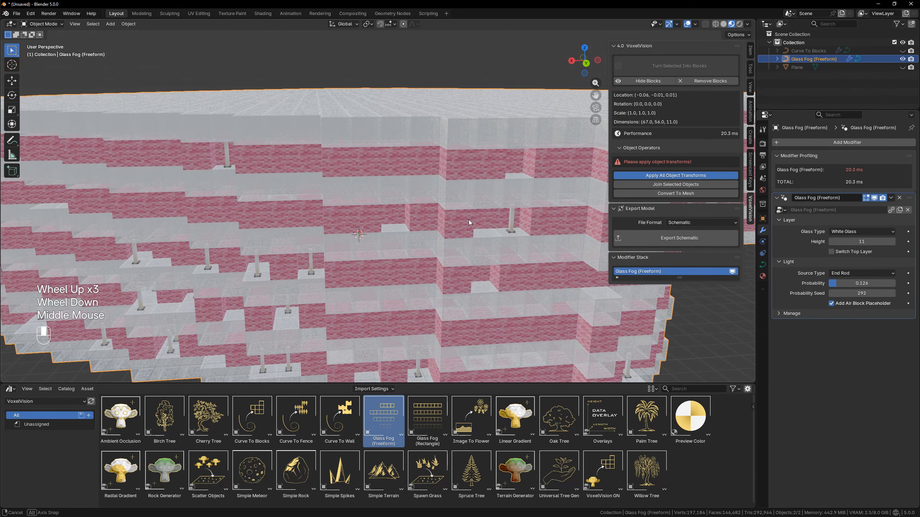
- Apply all object transforms to the freeform glass fog
{"action": "middle_click_drag", "start_coordinate": [231, 154], "coordinate": [255, 158]}
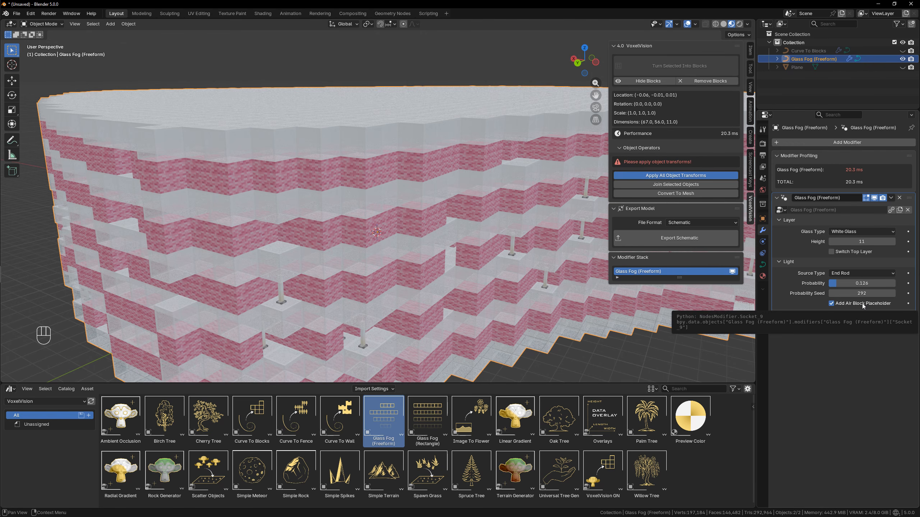
{"action": "scroll", "coordinate": [493, 257], "scroll_direction": "down", "scroll_amount": 1}
{"action": "scroll", "coordinate": [493, 257], "scroll_direction": "down", "scroll_amount": 1}
{"action": "middle_click_drag", "start_coordinate": [493, 257], "coordinate": [436, 192]}
{"action": "scroll", "coordinate": [436, 191], "scroll_direction": "down", "scroll_amount": 1}
{"action": "scroll", "coordinate": [436, 192], "scroll_direction": "down", "scroll_amount": 2}
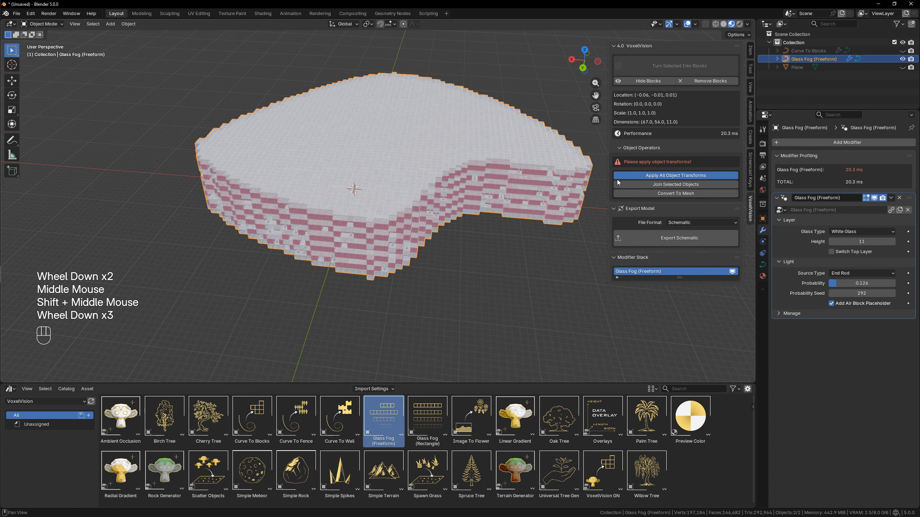
{"action": "left_click", "coordinate": [637, 176]}
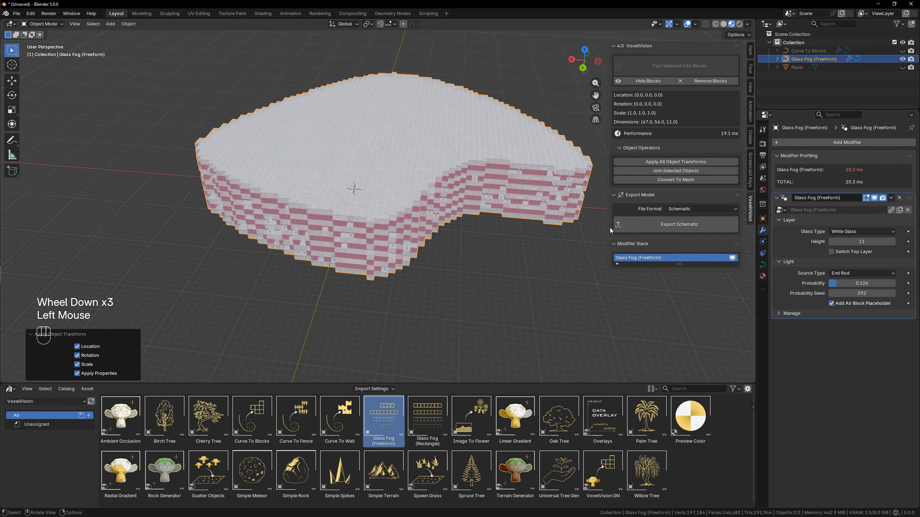
{"action": "mouse_move", "coordinate": [427, 239]}
{"action": "middle_mouse_down"}
{"action": "mouse_move", "coordinate": [445, 223]}
{"action": "mouse_move", "coordinate": [442, 233]}
{"action": "middle_mouse_up"}
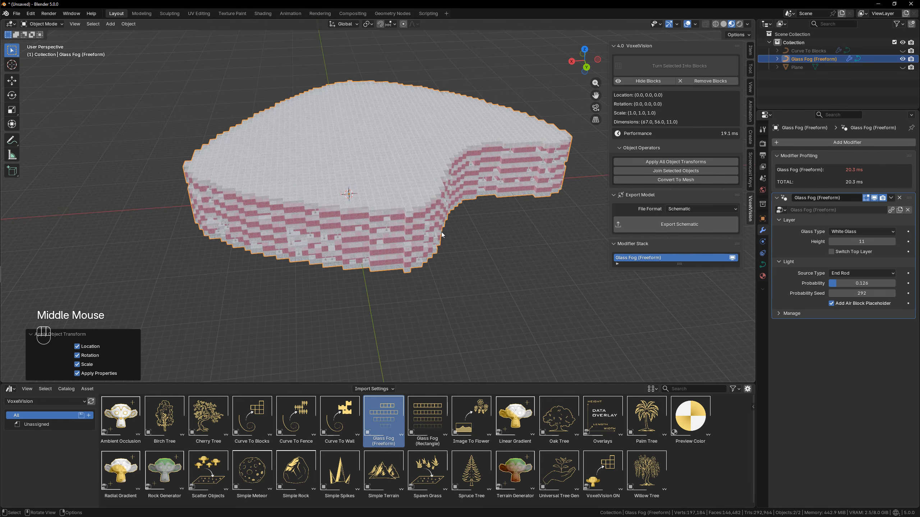
- Delete the freeform glass fog and place the Glass Fog (Rectangle) asset near the scene origin
{"action": "key", "text": "Delete"}
{"action": "left_click", "coordinate": [432, 418]}
{"action": "left_click_drag", "start_coordinate": [436, 418], "coordinate": [350, 192]}
{"action": "scroll", "coordinate": [350, 192], "scroll_direction": "up", "scroll_amount": 2}
{"action": "scroll", "coordinate": [526, 286], "scroll_direction": "up", "scroll_amount": 1}
{"action": "middle_click_drag", "start_coordinate": [355, 195], "coordinate": [547, 278], "text": "shift"}
- Try scaling up the rectangular glass fog's base mesh in Edit Mode, and return to Object Mode
{"action": "key", "text": "Tab"}
{"action": "scroll", "coordinate": [547, 279], "scroll_direction": "down", "scroll_amount": 1}
{"action": "key", "text": "s"}
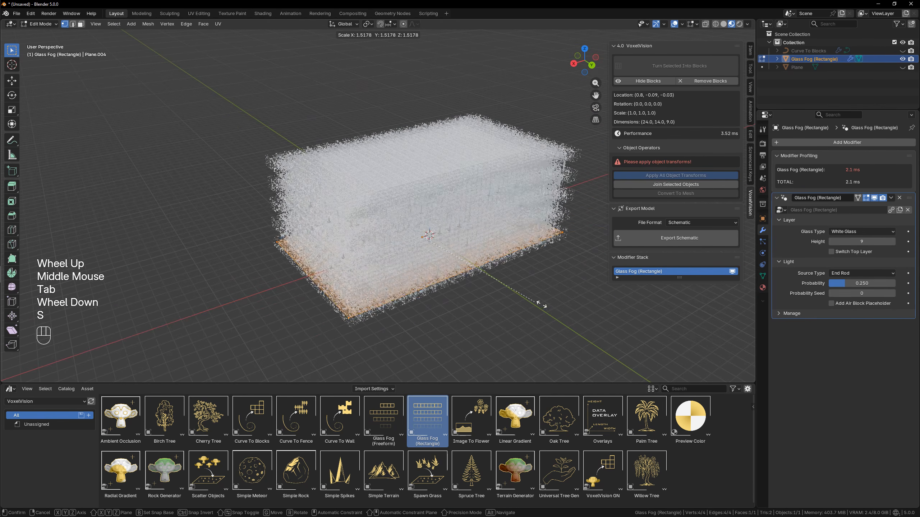
{"action": "right_click", "coordinate": [501, 277]}
{"action": "key", "text": "Tab"}
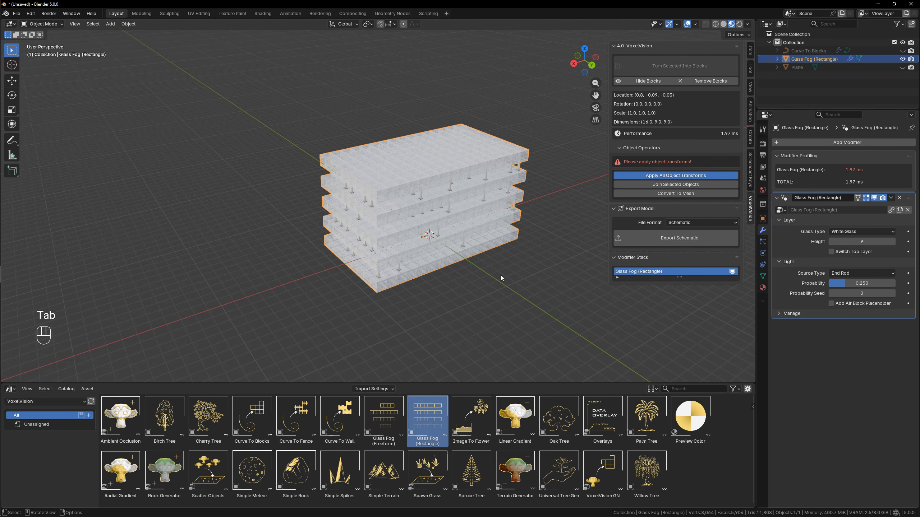
- Replace the rectangular glass fog with the Image To Flower asset and clear its location to the origin
{"action": "key", "text": "Delete"}
{"action": "middle_click_drag", "start_coordinate": [449, 296], "coordinate": [416, 268], "text": "shift"}
{"action": "left_click", "coordinate": [467, 419]}
{"action": "left_click_drag", "start_coordinate": [467, 419], "coordinate": [410, 247]}
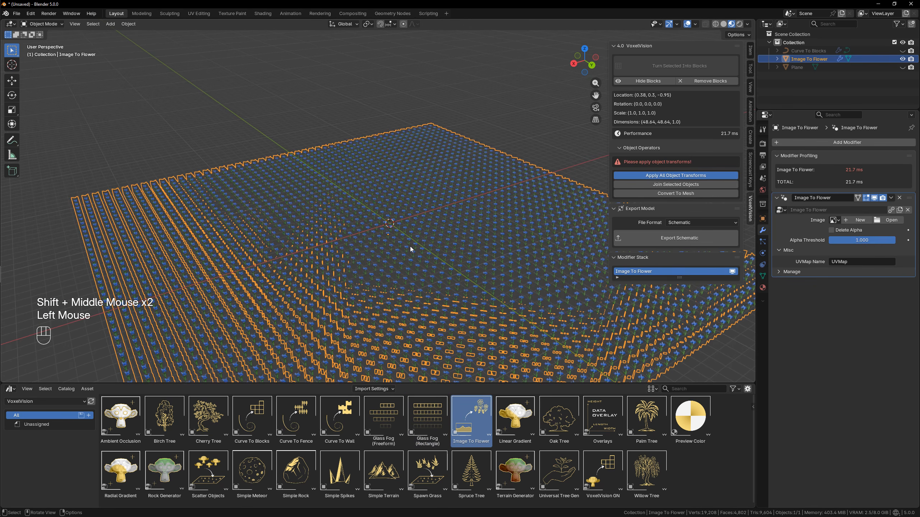
{"action": "middle_click_drag", "start_coordinate": [415, 294], "coordinate": [421, 288], "text": "shift"}
{"action": "key", "text": "alt+g"}
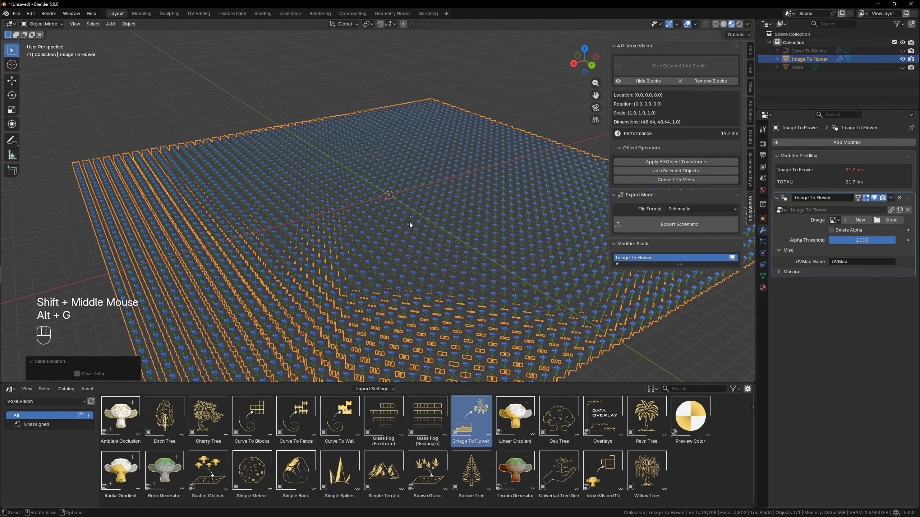
- Load the beach image file from disk as the Image To Flower source image
{"action": "middle_click_drag", "start_coordinate": [410, 222], "coordinate": [435, 250]}
{"action": "scroll", "coordinate": [435, 251], "scroll_direction": "down", "scroll_amount": 2}
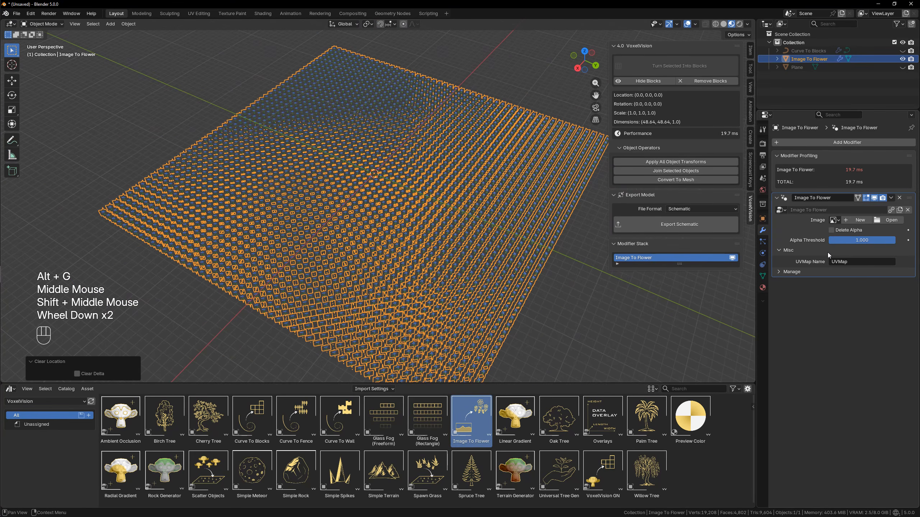
{"action": "left_click", "coordinate": [838, 220]}
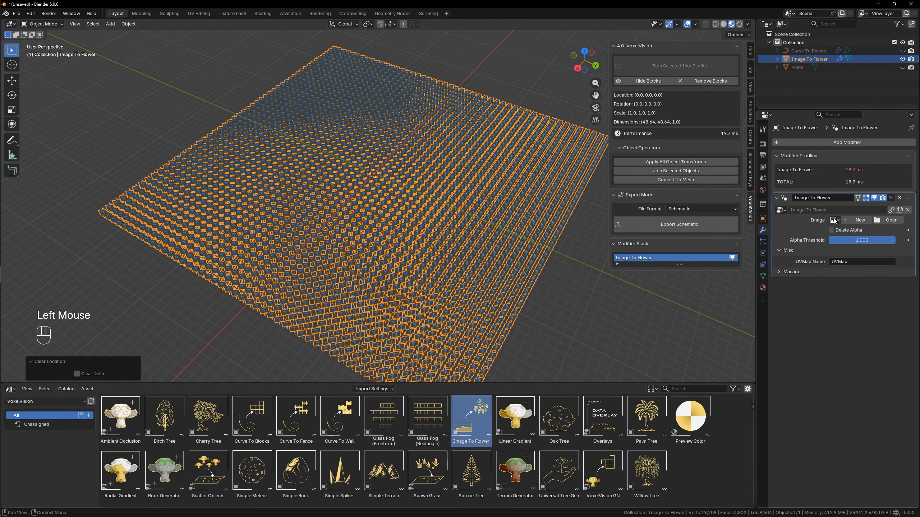
{"action": "left_click", "coordinate": [885, 221]}
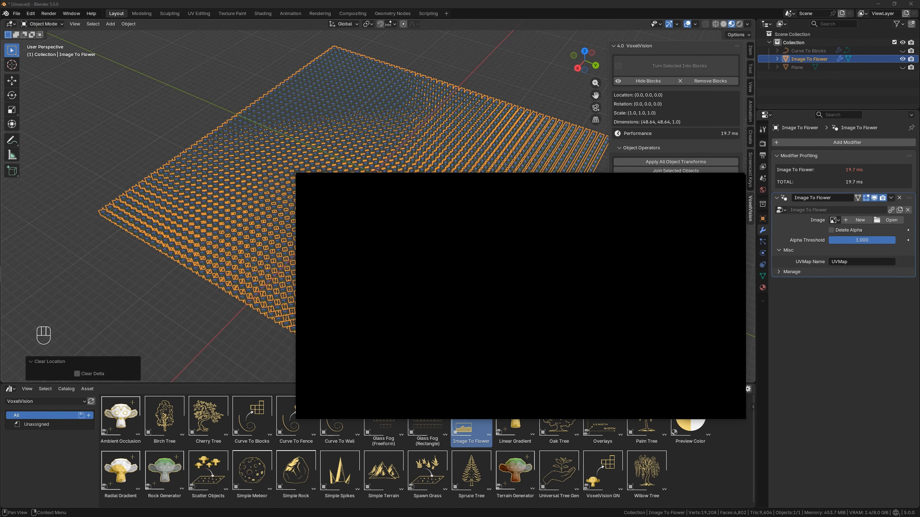
{"action": "double_click", "coordinate": [445, 302]}
{"action": "middle_click_drag", "start_coordinate": [492, 284], "coordinate": [440, 217]}
{"action": "scroll", "coordinate": [455, 251], "scroll_direction": "up", "scroll_amount": 4}
{"action": "scroll", "coordinate": [440, 217], "scroll_direction": "down", "scroll_amount": 2}
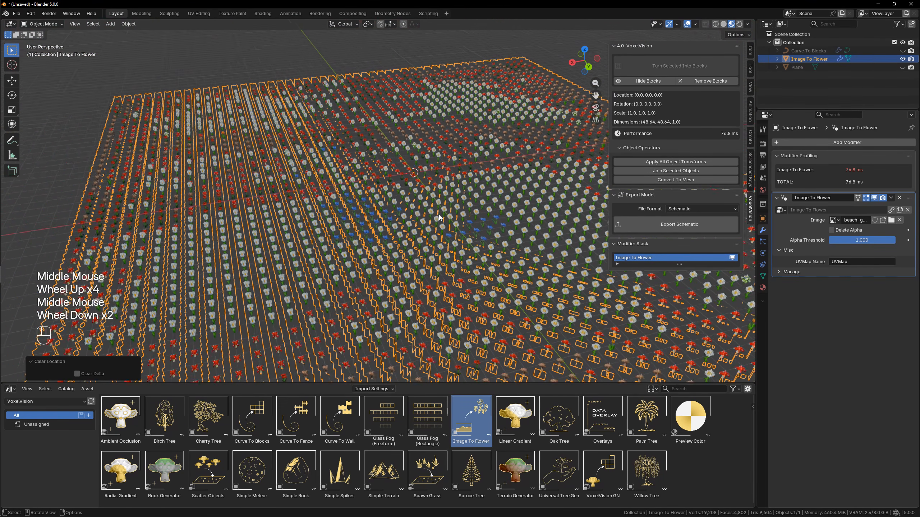
- Scale the Image To Flower object up uniformly by about 1.42
{"action": "scroll", "coordinate": [438, 214], "scroll_direction": "down", "scroll_amount": 1}
{"action": "left_click", "coordinate": [527, 204]}
{"action": "middle_click_drag", "start_coordinate": [527, 204], "coordinate": [537, 189]}
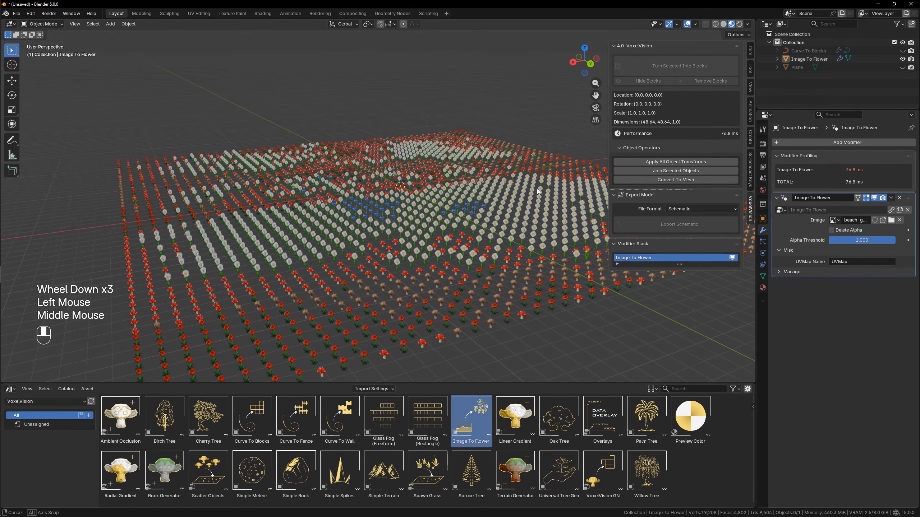
{"action": "scroll", "coordinate": [534, 190], "scroll_direction": "down", "scroll_amount": 3}
{"action": "left_click", "coordinate": [533, 190]}
{"action": "key", "text": "s"}
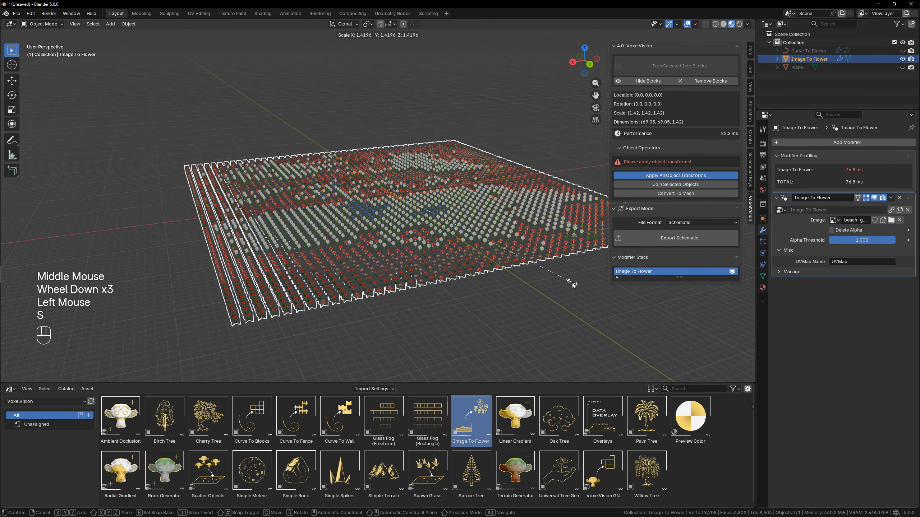
{"action": "left_click", "coordinate": [572, 283]}
{"action": "scroll", "coordinate": [454, 272], "scroll_direction": "down", "scroll_amount": 3}
{"action": "key", "text": "s"}
{"action": "key", "text": "y"}
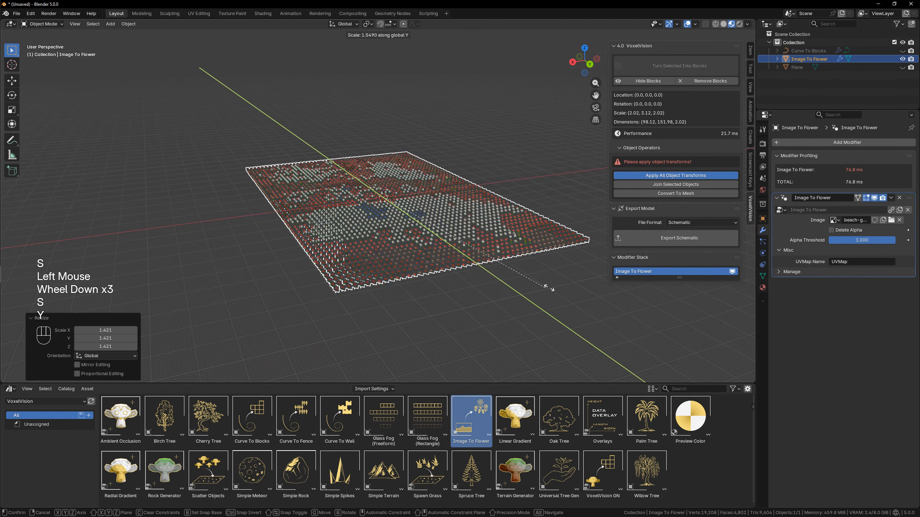
{"action": "right_click", "coordinate": [554, 288]}
- Stretch the Image To Flower object along the X axis by about 1.556 and apply all object transforms
{"action": "key", "text": "s"}
{"action": "key", "text": "less"}
{"action": "key", "text": "x"}
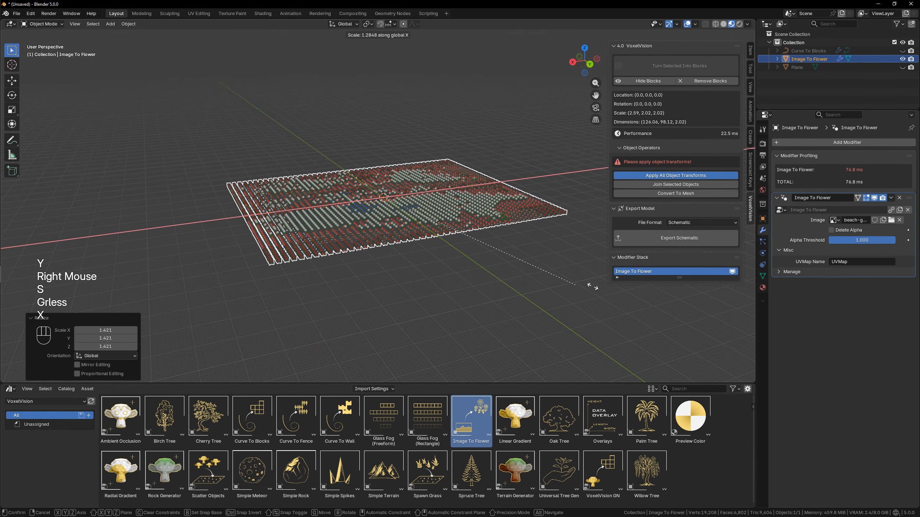
{"action": "left_click", "coordinate": [635, 249]}
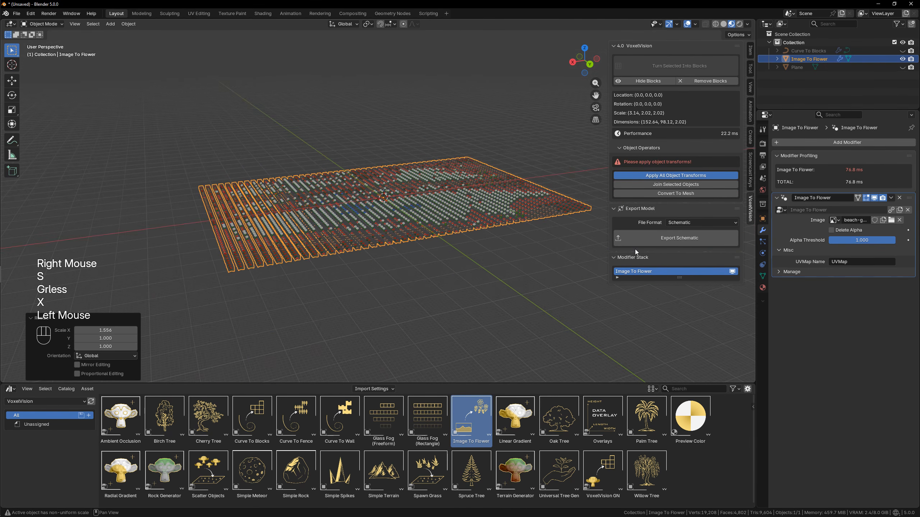
{"action": "left_click", "coordinate": [703, 175]}
{"action": "mouse_move", "coordinate": [536, 221]}
{"action": "middle_mouse_down"}
{"action": "mouse_move", "coordinate": [513, 238]}
{"action": "mouse_move", "coordinate": [532, 222]}
{"action": "middle_mouse_up"}
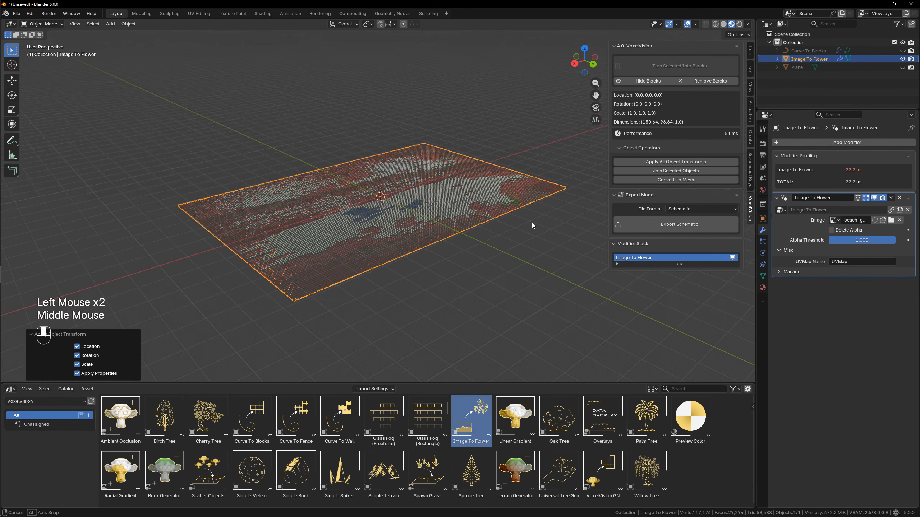
{"action": "scroll", "coordinate": [531, 222], "scroll_direction": "up", "scroll_amount": 1}
{"action": "scroll", "coordinate": [513, 237], "scroll_direction": "up", "scroll_amount": 1}
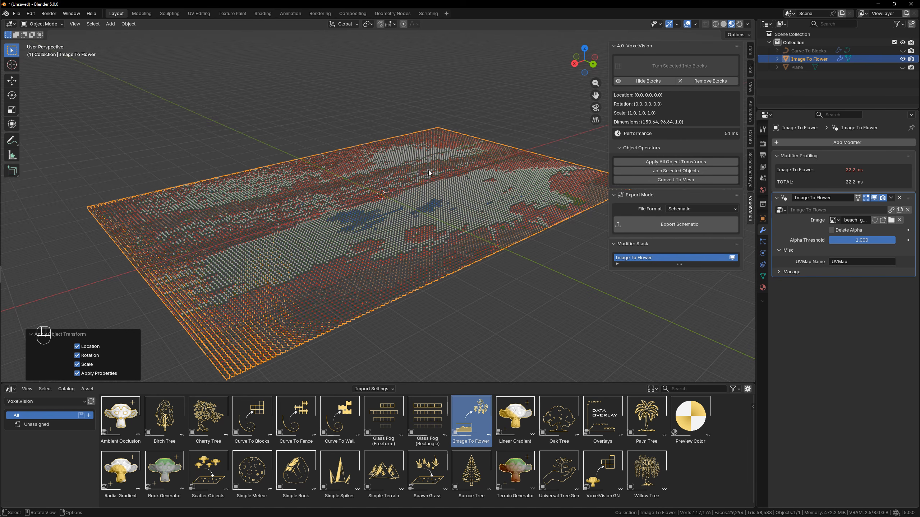
- Toggle Delete Alpha on and back off for the flower image, keeping the Alpha Threshold at 1.000
{"action": "left_click", "coordinate": [854, 229]}
{"action": "left_click", "coordinate": [854, 230]}
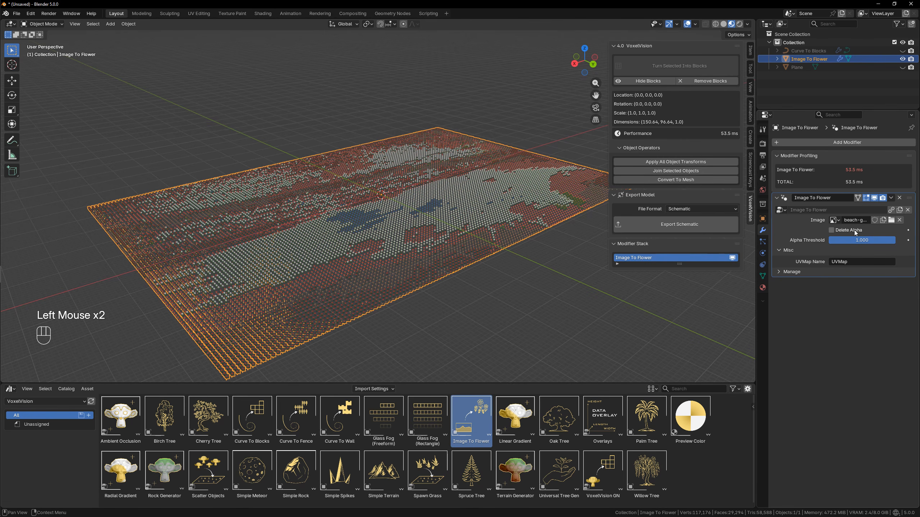
{"action": "left_click", "coordinate": [880, 240]}
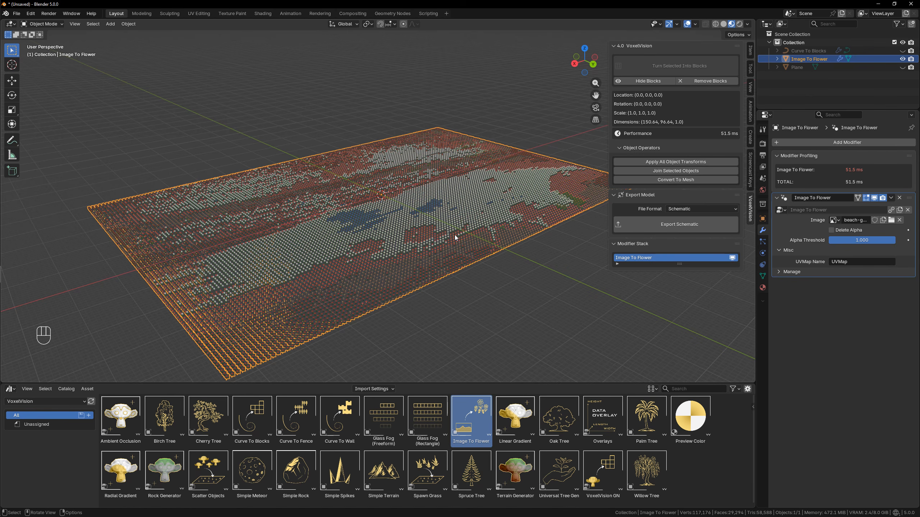
{"action": "mouse_move", "coordinate": [454, 235]}
{"action": "middle_mouse_down"}
{"action": "mouse_move", "coordinate": [437, 253]}
{"action": "mouse_move", "coordinate": [463, 223]}
{"action": "middle_mouse_up"}
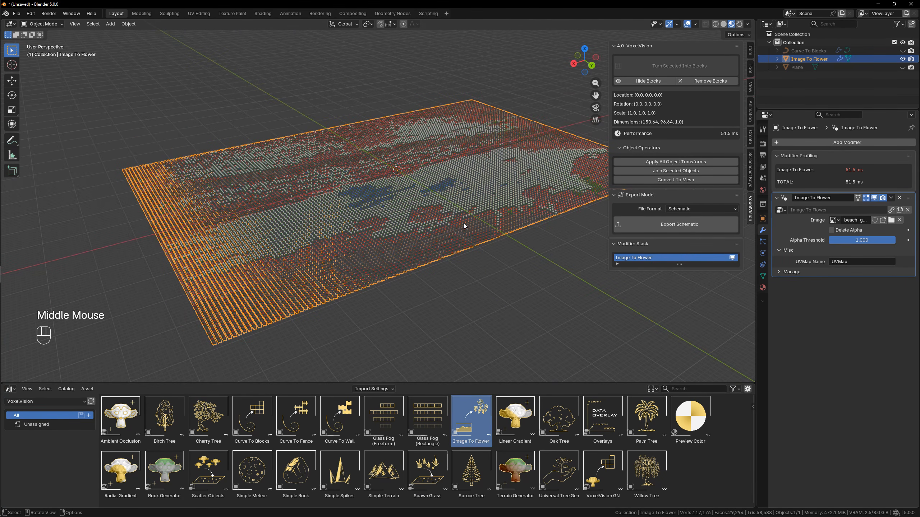
- Delete the Image To Flower object and place the Simple Meteor asset near the origin
{"action": "key", "text": "Delete"}
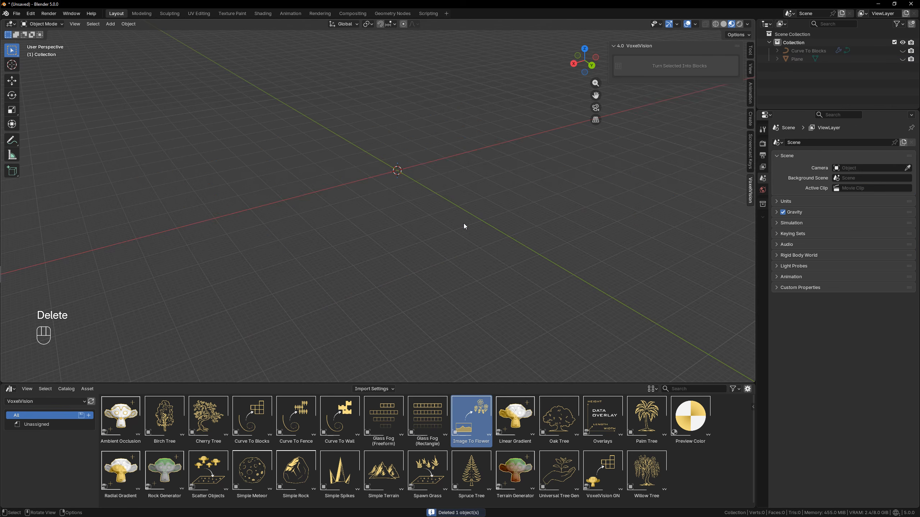
{"action": "middle_click_drag", "start_coordinate": [450, 174], "coordinate": [446, 217], "text": "shift"}
{"action": "scroll", "coordinate": [461, 219], "scroll_direction": "up", "scroll_amount": 2}
{"action": "left_click", "coordinate": [445, 217]}
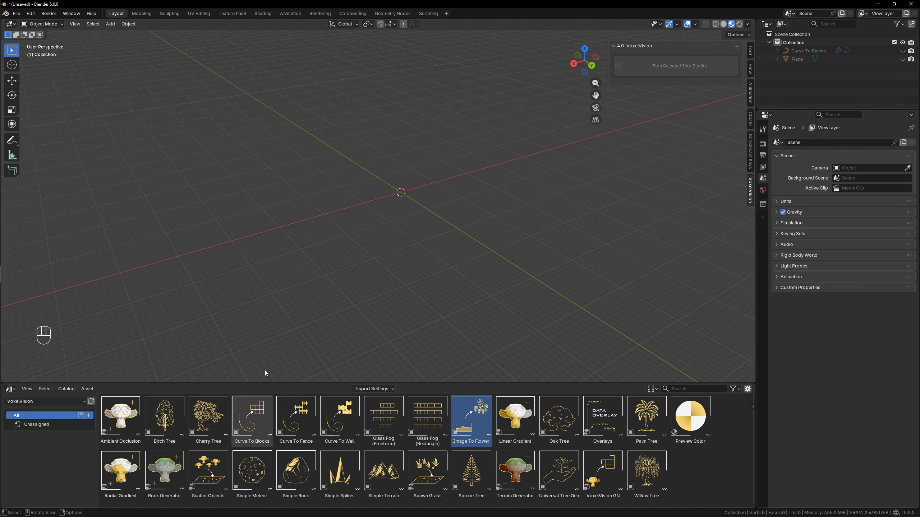
{"action": "left_click", "coordinate": [261, 471]}
{"action": "left_click_drag", "start_coordinate": [260, 471], "coordinate": [455, 187]}
{"action": "middle_click_drag", "start_coordinate": [456, 186], "coordinate": [513, 288], "text": "shift"}
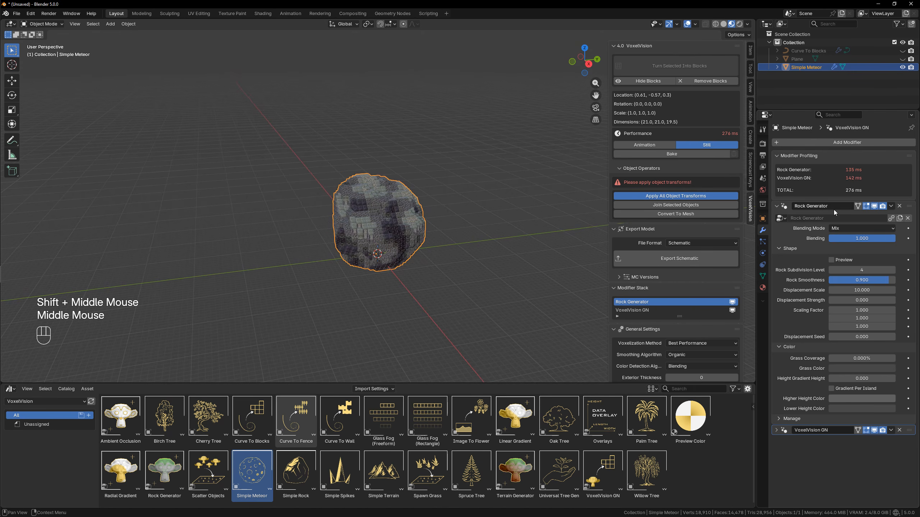
- Hide the meteor's blocks and inspect its base mesh in Edit Mode with solid shading
{"action": "scroll", "coordinate": [429, 301], "scroll_direction": "up", "scroll_amount": 3}
{"action": "middle_click_drag", "start_coordinate": [430, 300], "coordinate": [447, 261]}
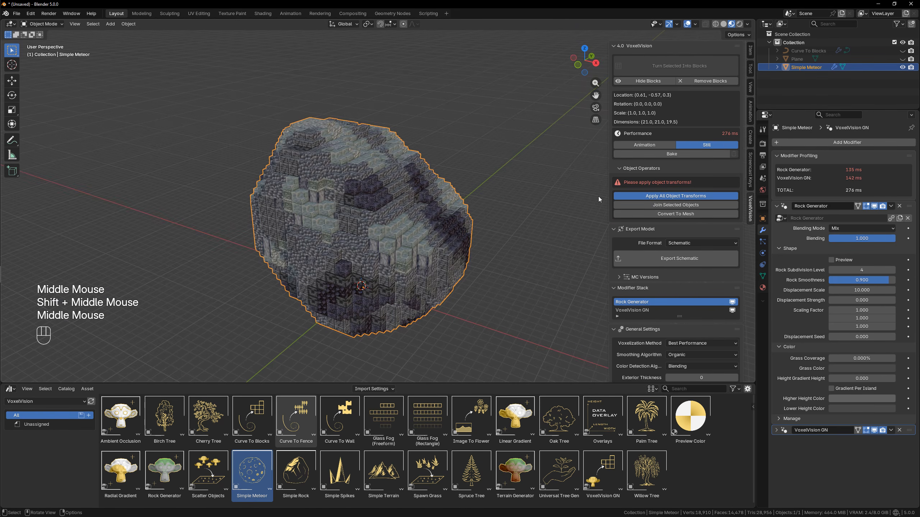
{"action": "left_click", "coordinate": [651, 81]}
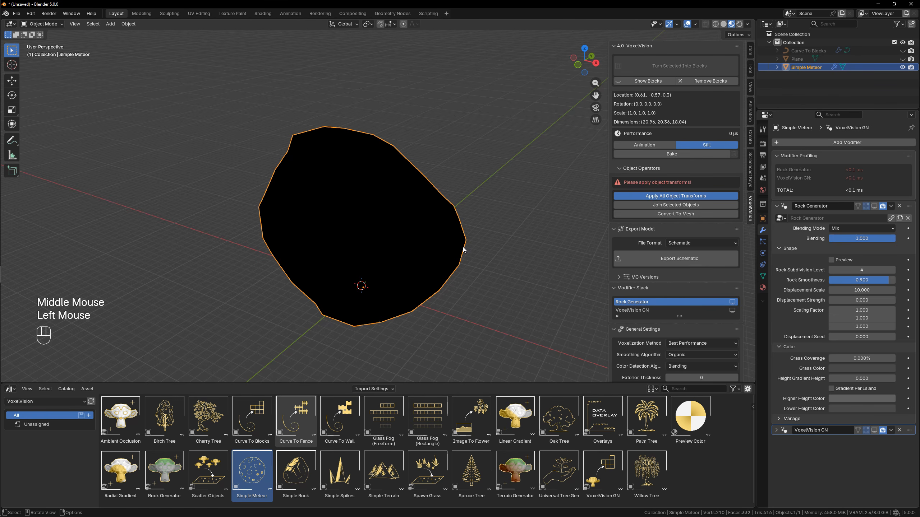
{"action": "key", "text": "z"}
{"action": "key", "text": "z"}
{"action": "mouse_move", "coordinate": [486, 267]}
{"action": "middle_mouse_down"}
{"action": "mouse_move", "coordinate": [482, 215]}
{"action": "mouse_move", "coordinate": [396, 208]}
{"action": "mouse_move", "coordinate": [378, 171]}
{"action": "mouse_move", "coordinate": [472, 161]}
{"action": "mouse_move", "coordinate": [510, 179]}
{"action": "mouse_move", "coordinate": [506, 209]}
{"action": "mouse_move", "coordinate": [436, 259]}
{"action": "mouse_move", "coordinate": [453, 250]}
{"action": "middle_mouse_up"}
{"action": "key", "text": "Tab"}
- Show the meteor's blocks again and return to Object Mode with textured shading
{"action": "left_click", "coordinate": [643, 82]}
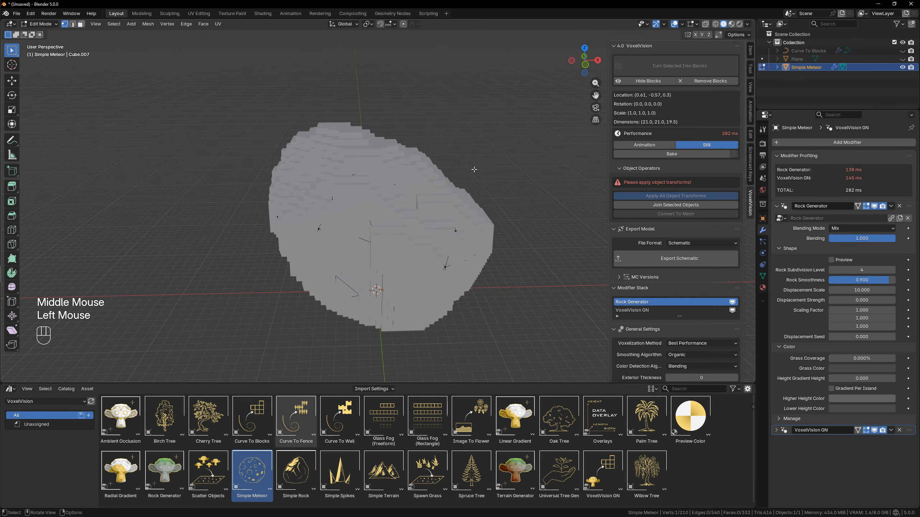
{"action": "key", "text": "z"}
{"action": "key", "text": "Tab"}
{"action": "middle_click_drag", "start_coordinate": [508, 236], "coordinate": [465, 231]}
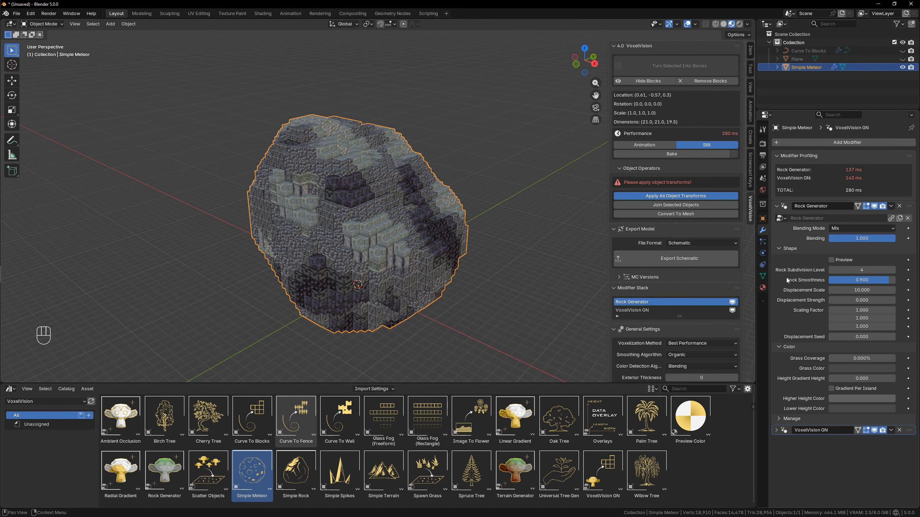
{"action": "middle_click_drag", "start_coordinate": [381, 247], "coordinate": [404, 250]}
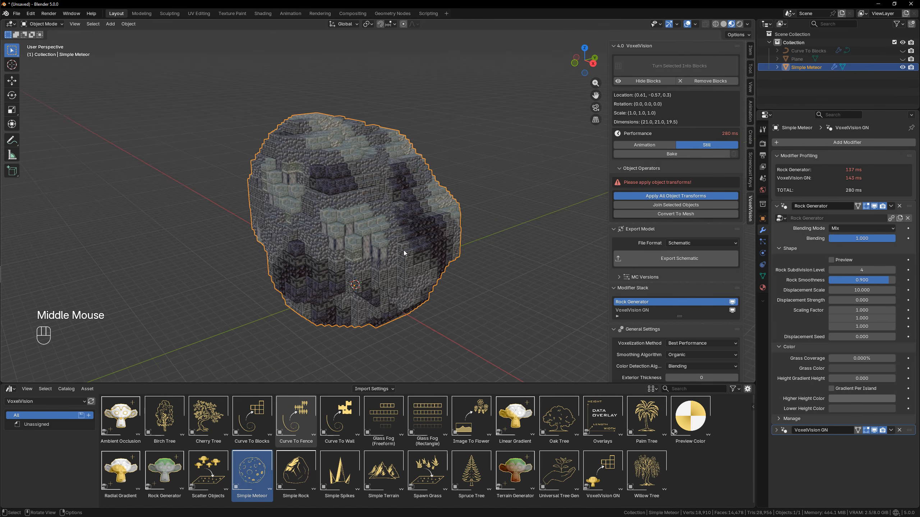
- Replace the meteor with the Simple Rock asset and clear its location to the origin
{"action": "key", "text": "Delete"}
{"action": "left_click", "coordinate": [307, 459]}
{"action": "left_click_drag", "start_coordinate": [308, 459], "coordinate": [353, 289]}
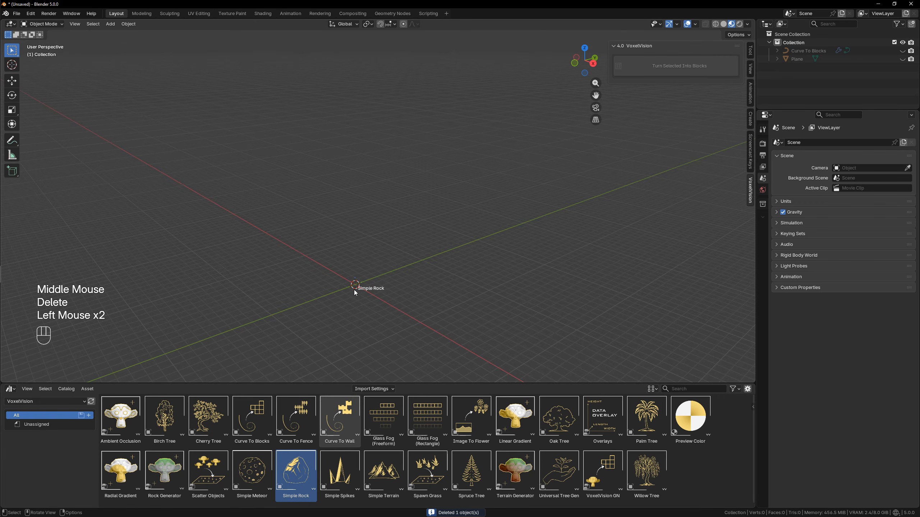
{"action": "scroll", "coordinate": [507, 253], "scroll_direction": "down", "scroll_amount": 2}
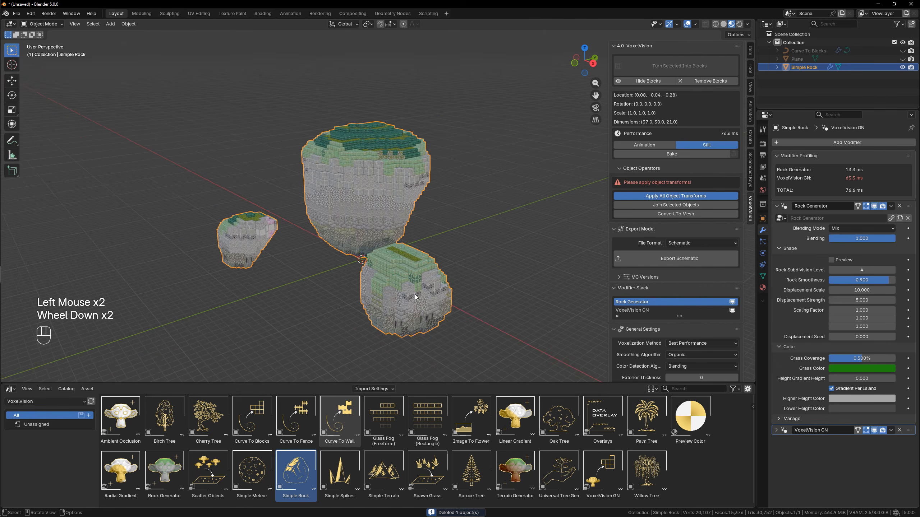
{"action": "middle_click", "coordinate": [442, 300], "text": "alt"}
{"action": "key", "text": "alt+g"}
{"action": "middle_click_drag", "start_coordinate": [442, 300], "coordinate": [469, 282]}
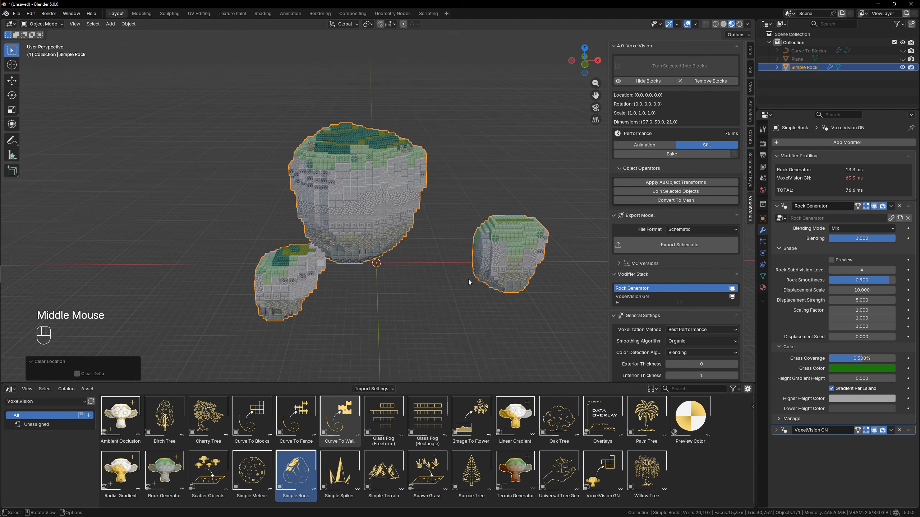
{"action": "middle_click_drag", "start_coordinate": [469, 283], "coordinate": [455, 260], "text": "shift"}
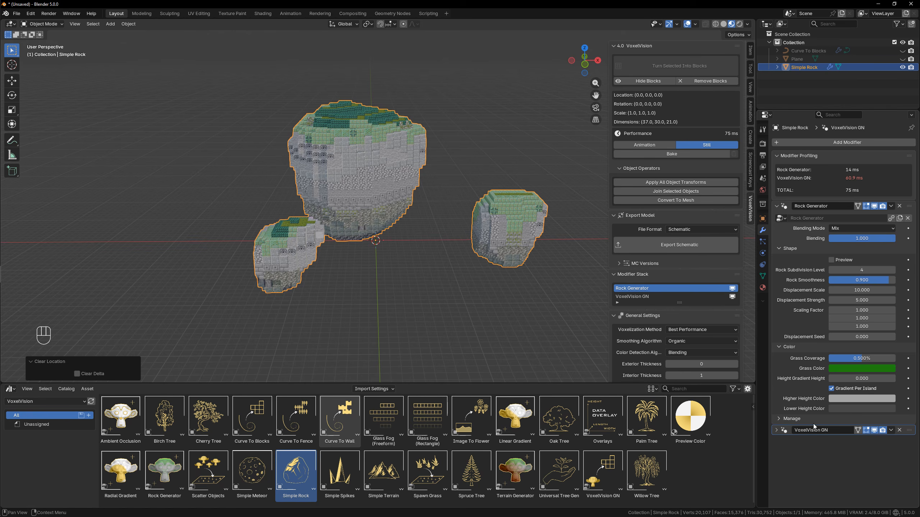
{"action": "middle_click_drag", "start_coordinate": [383, 278], "coordinate": [371, 286]}
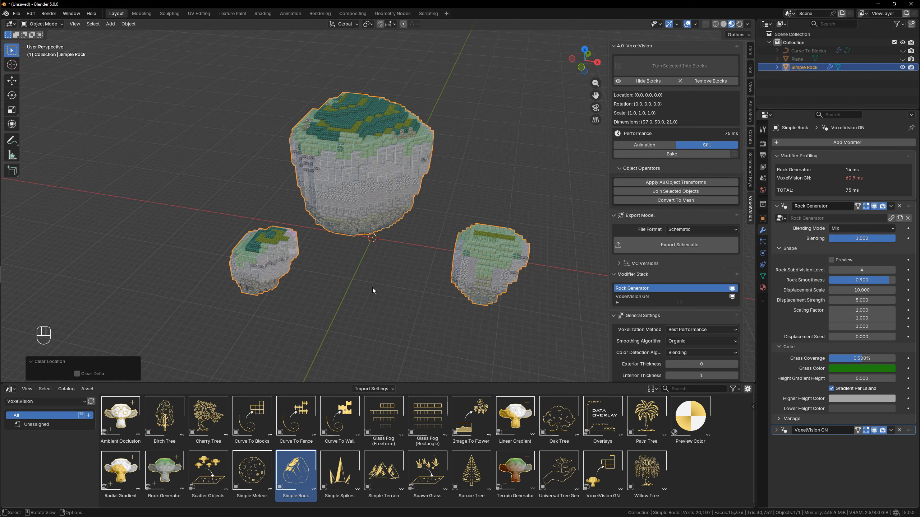
- Load the Simple Rock block palette as the rock's custom block selection
{"action": "middle_click_drag", "start_coordinate": [374, 220], "coordinate": [459, 266], "text": "shift"}
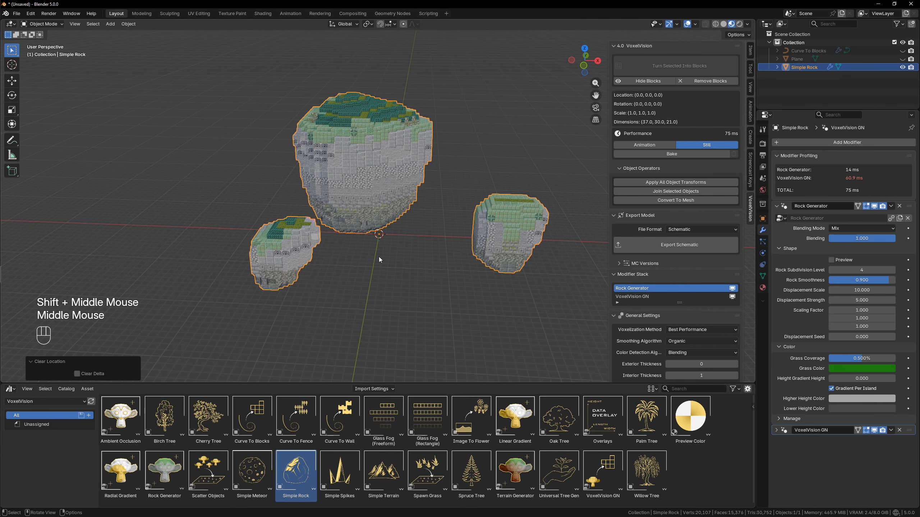
{"action": "left_click_drag", "start_coordinate": [176, 79], "coordinate": [570, 352]}
{"action": "scroll", "coordinate": [673, 329], "scroll_direction": "down", "scroll_amount": 4}
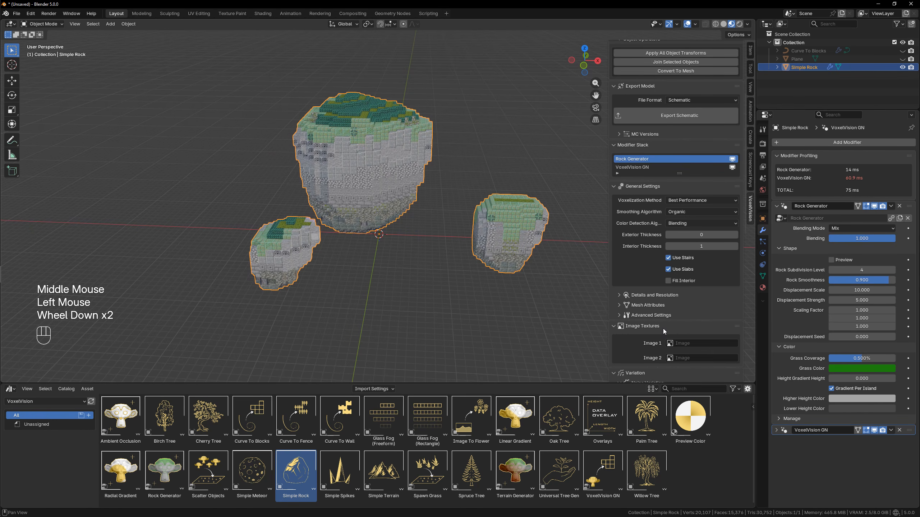
{"action": "scroll", "coordinate": [678, 318], "scroll_direction": "down", "scroll_amount": 3}
{"action": "scroll", "coordinate": [679, 316], "scroll_direction": "up", "scroll_amount": 2}
{"action": "scroll", "coordinate": [651, 305], "scroll_direction": "down", "scroll_amount": 4}
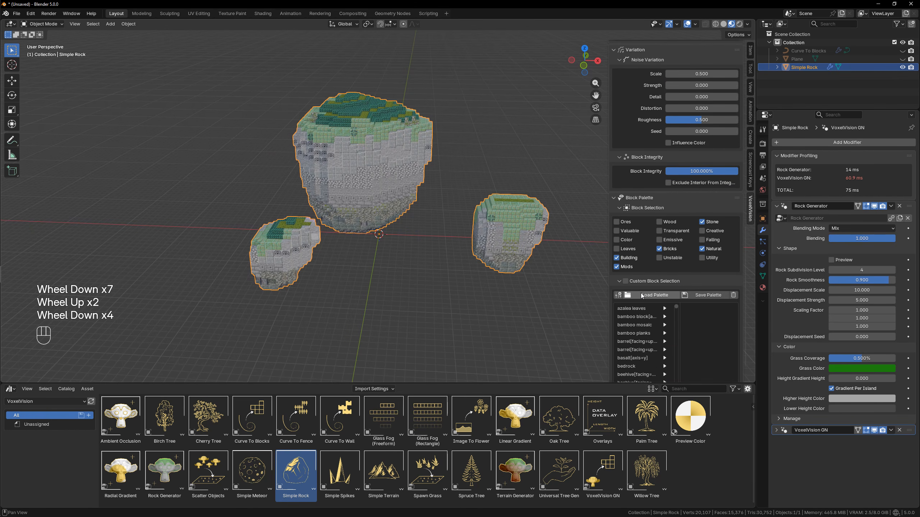
{"action": "scroll", "coordinate": [656, 318], "scroll_direction": "up", "scroll_amount": 2}
{"action": "left_click", "coordinate": [618, 295]}
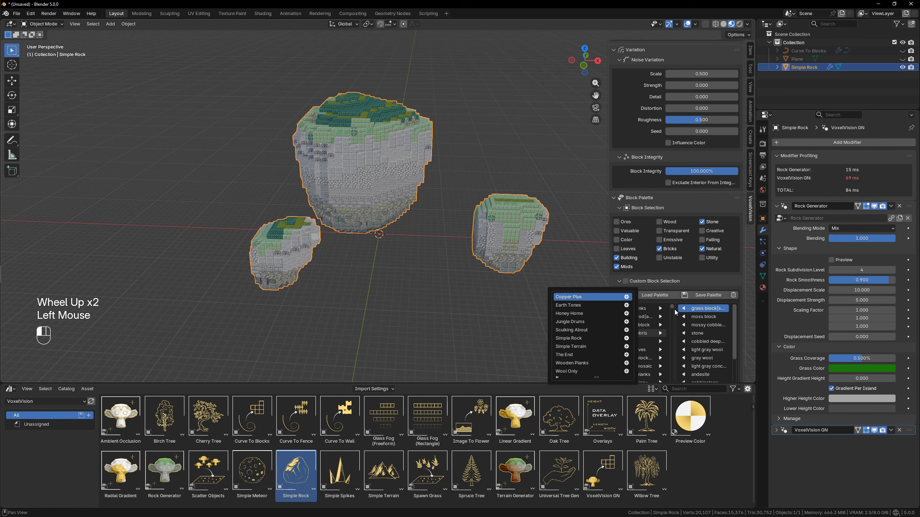
{"action": "left_click", "coordinate": [594, 338]}
- Disable the use of stairs and slabs in the rock's general settings
{"action": "middle_click_drag", "start_coordinate": [602, 280], "coordinate": [480, 254]}
{"action": "scroll", "coordinate": [690, 193], "scroll_direction": "up", "scroll_amount": 6}
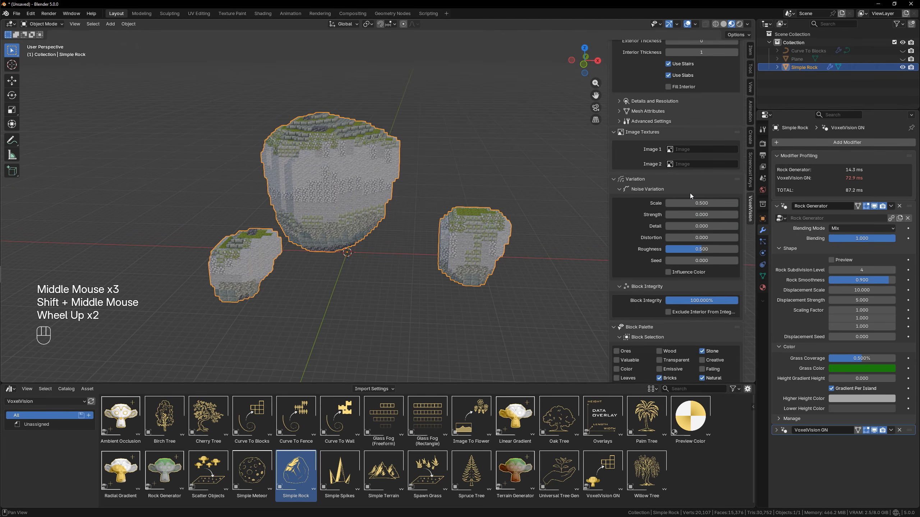
{"action": "left_click", "coordinate": [681, 290]}
{"action": "left_click", "coordinate": [682, 302]}
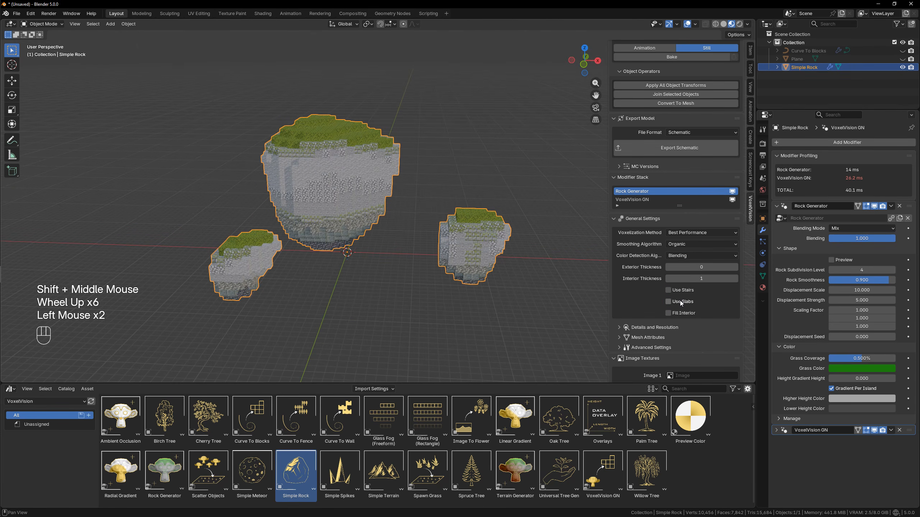
{"action": "middle_click_drag", "start_coordinate": [404, 299], "coordinate": [387, 299]}
{"action": "left_click_drag", "start_coordinate": [177, 118], "coordinate": [479, 302]}
{"action": "mouse_move", "coordinate": [479, 302]}
{"action": "middle_mouse_down"}
{"action": "mouse_move", "coordinate": [401, 308]}
{"action": "mouse_move", "coordinate": [473, 293]}
{"action": "middle_mouse_up"}
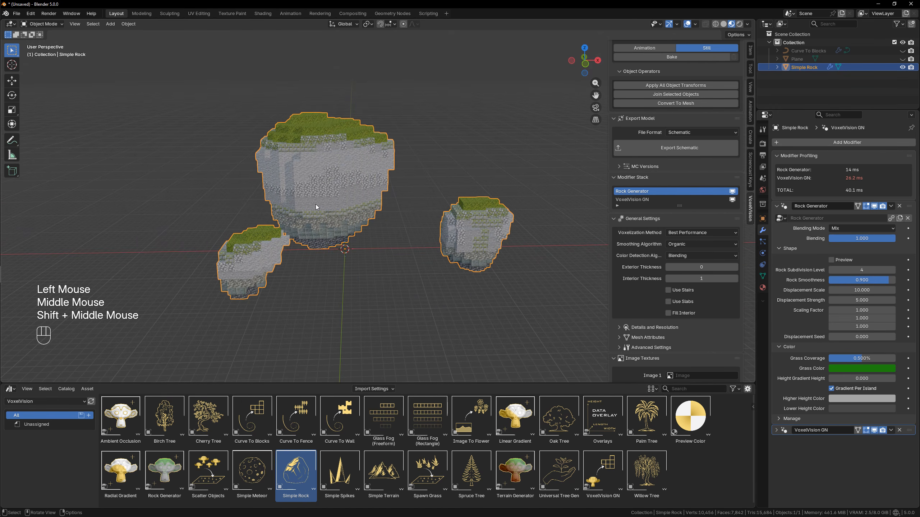
- In Edit Mode, move the small rock island with higher X about 13.2 m in X, 7.0 m in Y and 11.8 m in Z
{"action": "key", "text": "Tab"}
{"action": "scroll", "coordinate": [474, 256], "scroll_direction": "down", "scroll_amount": 2}
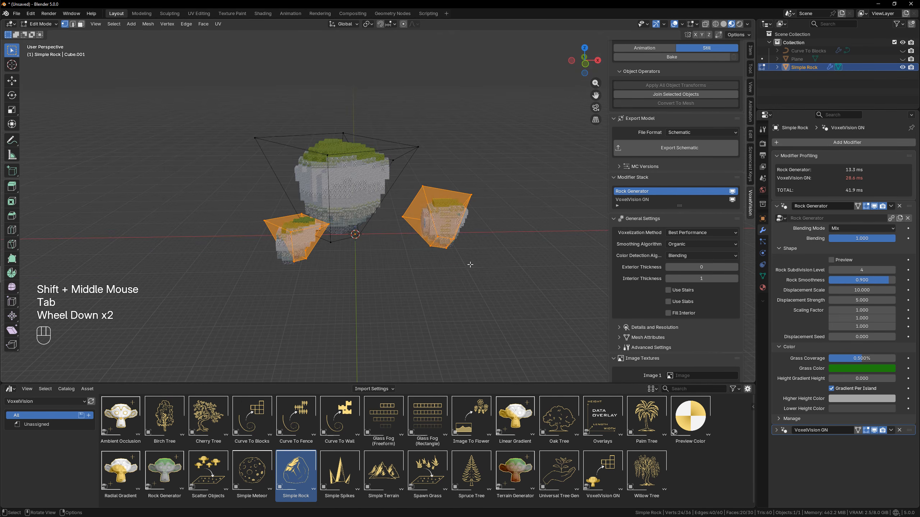
{"action": "middle_click_drag", "start_coordinate": [474, 256], "coordinate": [449, 203]}
{"action": "left_click", "coordinate": [432, 170]}
{"action": "key", "text": "l"}
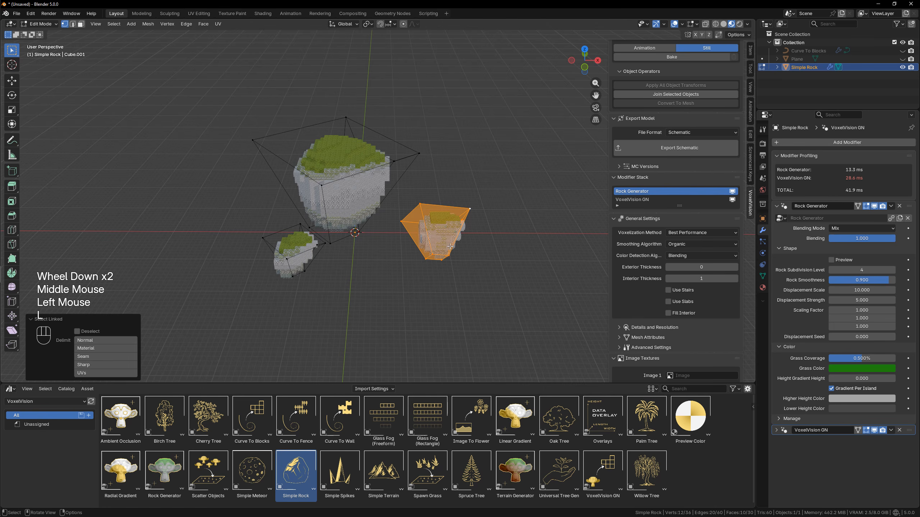
{"action": "key", "text": "g"}
{"action": "left_click", "coordinate": [514, 196]}
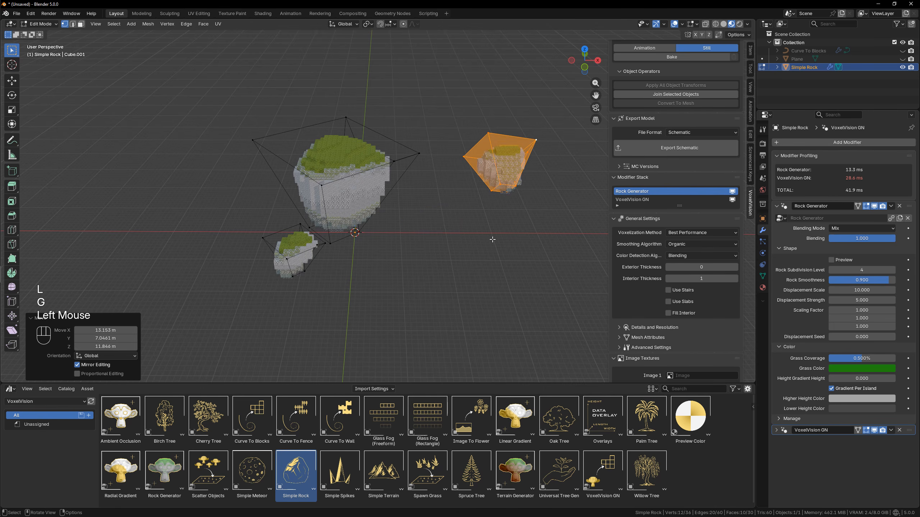
{"action": "key", "text": "s"}
{"action": "right_click", "coordinate": [518, 215]}
- Delete the vertices of both small rock islands, keeping only the large one, and return to Object Mode
{"action": "key", "text": "Delete"}
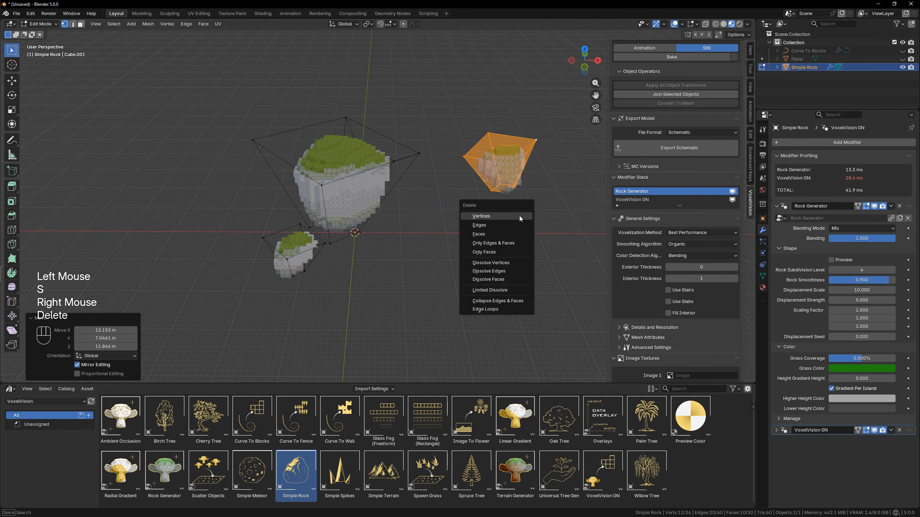
{"action": "left_click", "coordinate": [491, 220]}
{"action": "left_click", "coordinate": [286, 256]}
{"action": "key", "text": "l"}
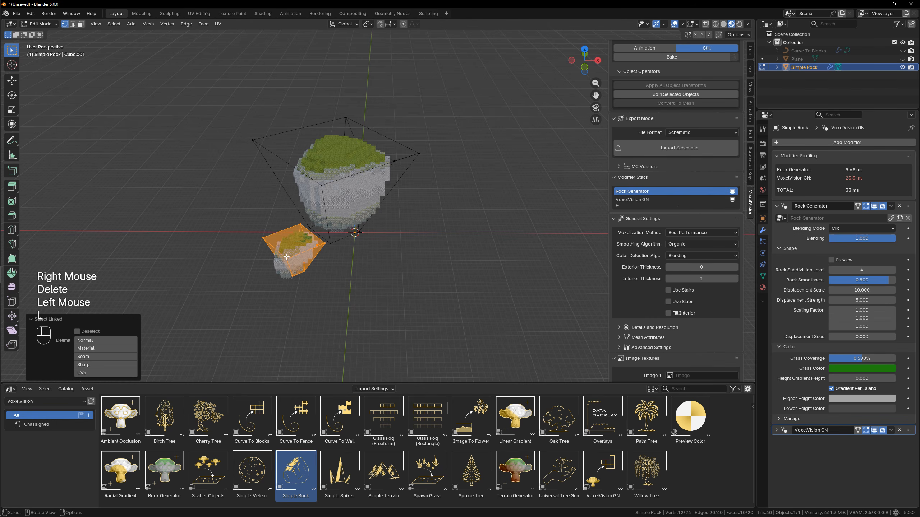
{"action": "key", "text": "Delete"}
{"action": "left_click", "coordinate": [286, 256]}
{"action": "scroll", "coordinate": [366, 224], "scroll_direction": "up", "scroll_amount": 2}
{"action": "middle_click_drag", "start_coordinate": [365, 232], "coordinate": [427, 216], "text": "shift"}
{"action": "key", "text": "Tab"}
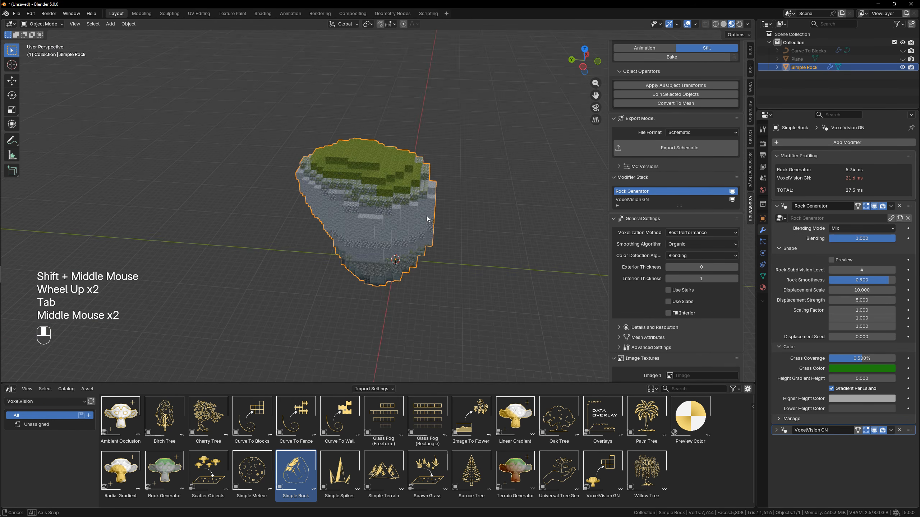
- Enable the Rock Generator's preview and try subdivision level 2 before restoring it to 4
{"action": "scroll", "coordinate": [419, 210], "scroll_direction": "up", "scroll_amount": 2}
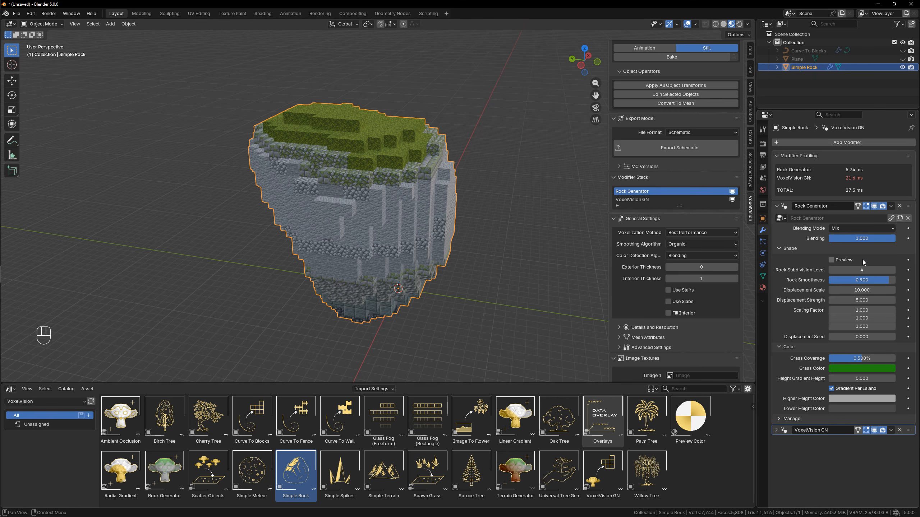
{"action": "left_click", "coordinate": [839, 260]}
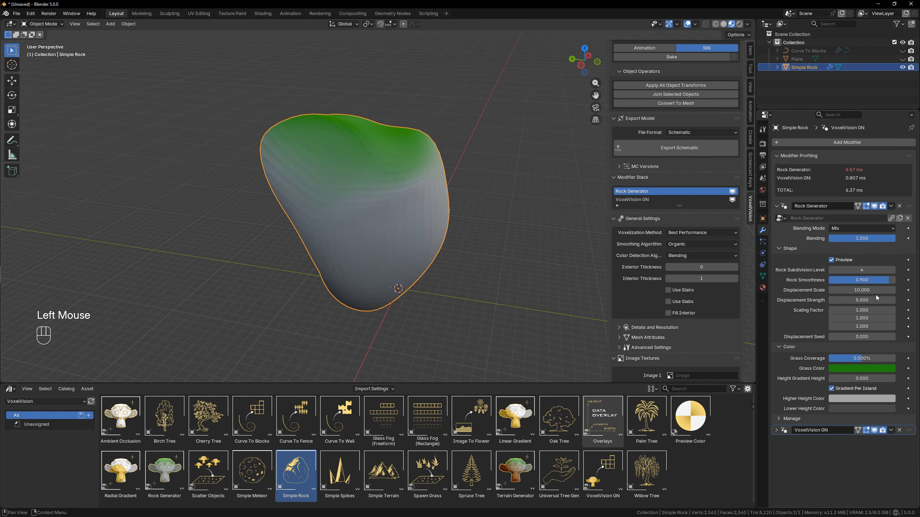
{"action": "double_click", "coordinate": [833, 270]}
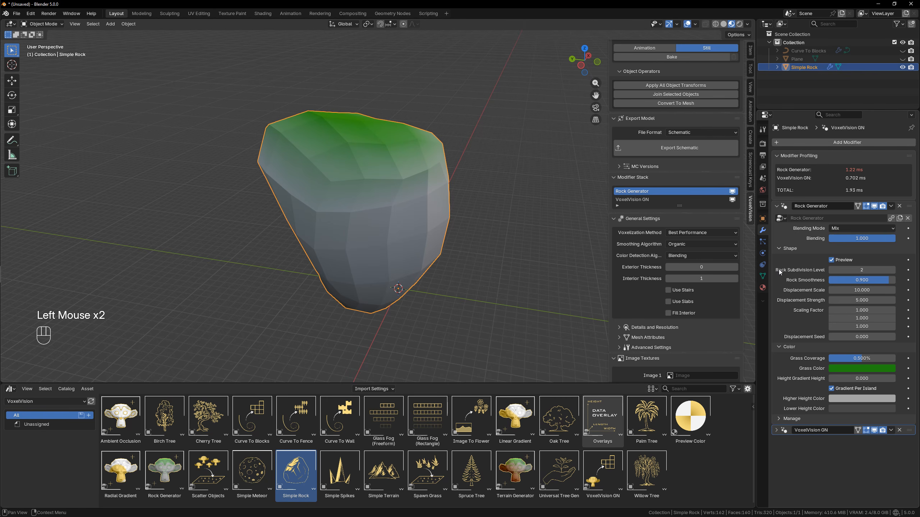
{"action": "double_click", "coordinate": [892, 270]}
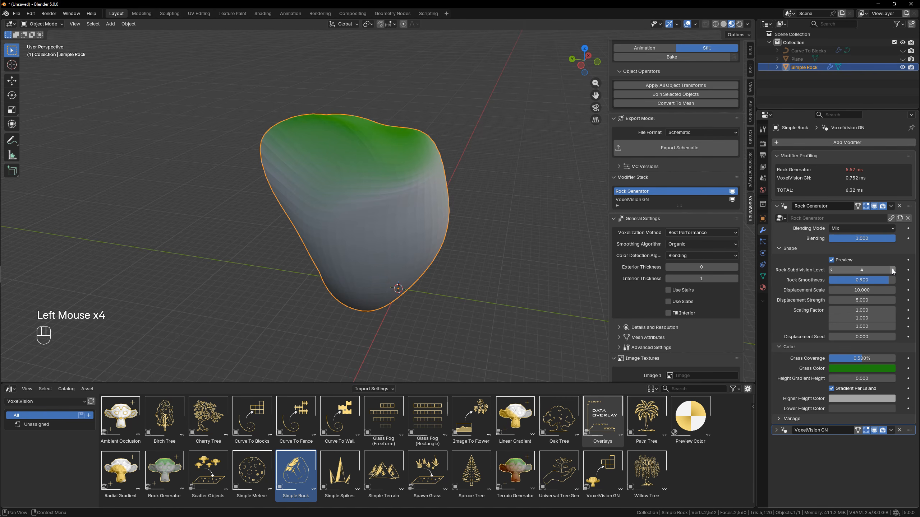
- Set rock smoothness to 0.783, displacement scale to 14.750, displacement strength to 3.940 and displacement seed to 31.750
{"action": "left_click_drag", "start_coordinate": [879, 283], "coordinate": [855, 310]}
{"action": "type", "text": "1.54"}
{"action": "key", "text": "Return"}
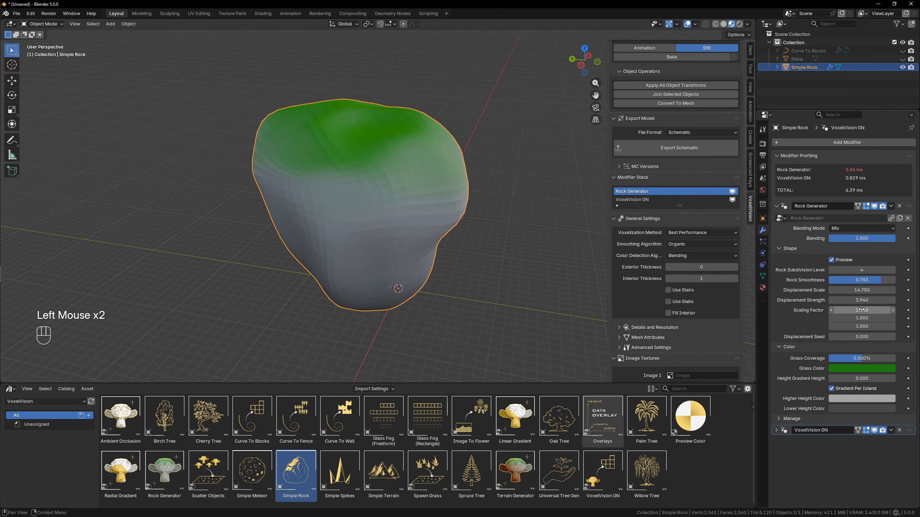
{"action": "left_click_drag", "start_coordinate": [862, 336], "coordinate": [879, 336]}
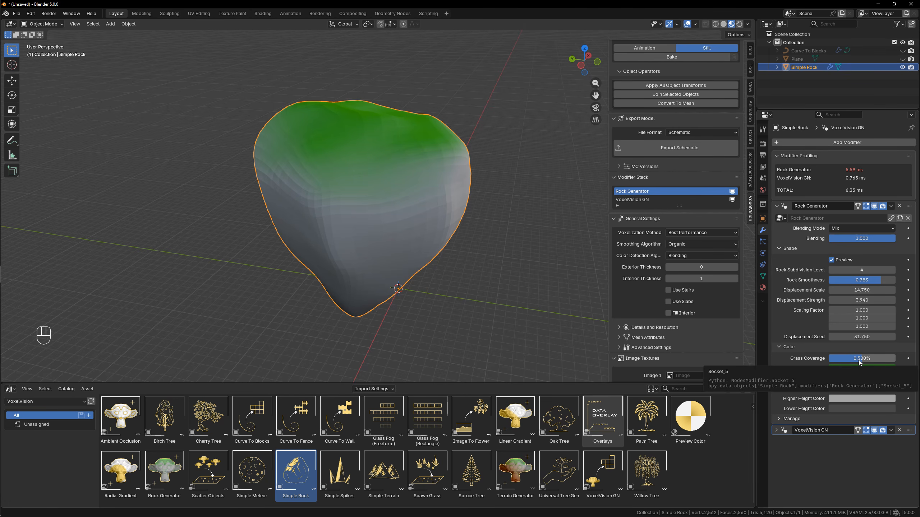
- Set the grass coverage to 0.601% and the height gradient height to -0.090
{"action": "mouse_move", "coordinate": [859, 361]}
{"action": "left_mouse_down"}
{"action": "mouse_move", "coordinate": [883, 361]}
{"action": "mouse_move", "coordinate": [858, 360]}
{"action": "mouse_move", "coordinate": [871, 360]}
{"action": "left_mouse_up"}
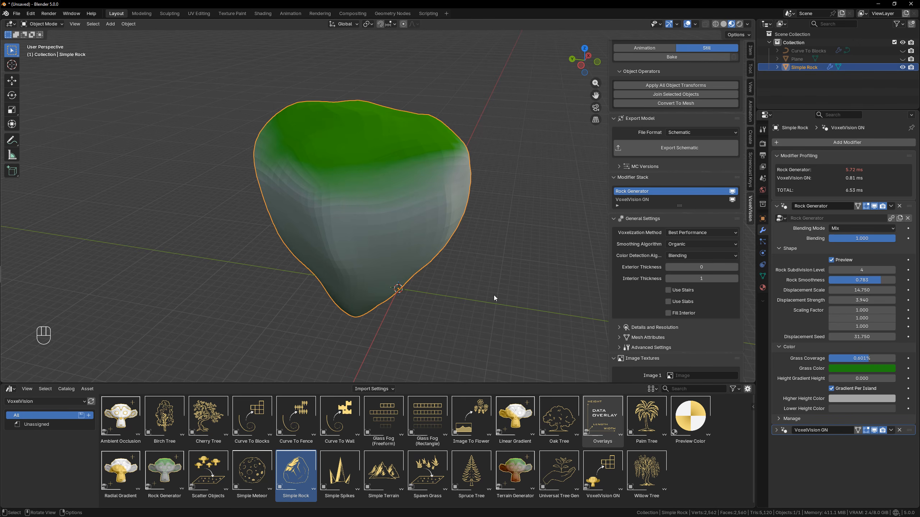
{"action": "middle_click_drag", "start_coordinate": [494, 295], "coordinate": [434, 264]}
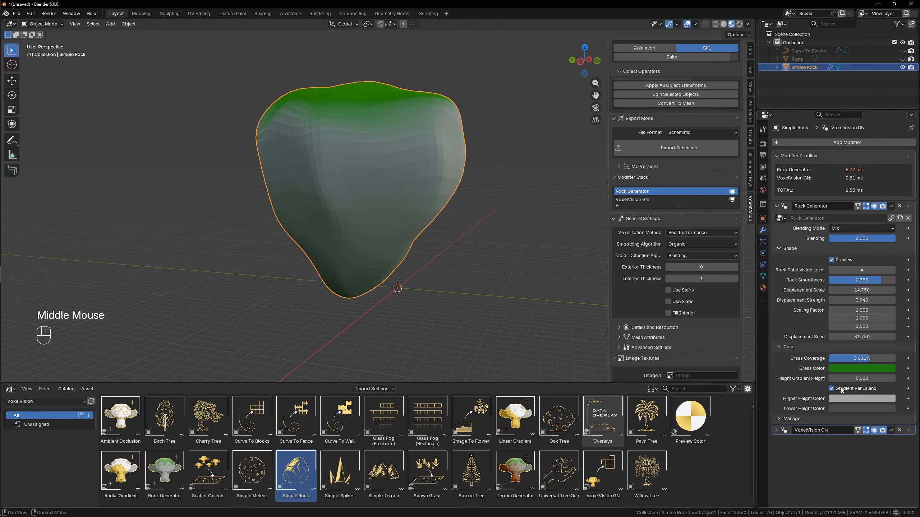
{"action": "left_click", "coordinate": [860, 368]}
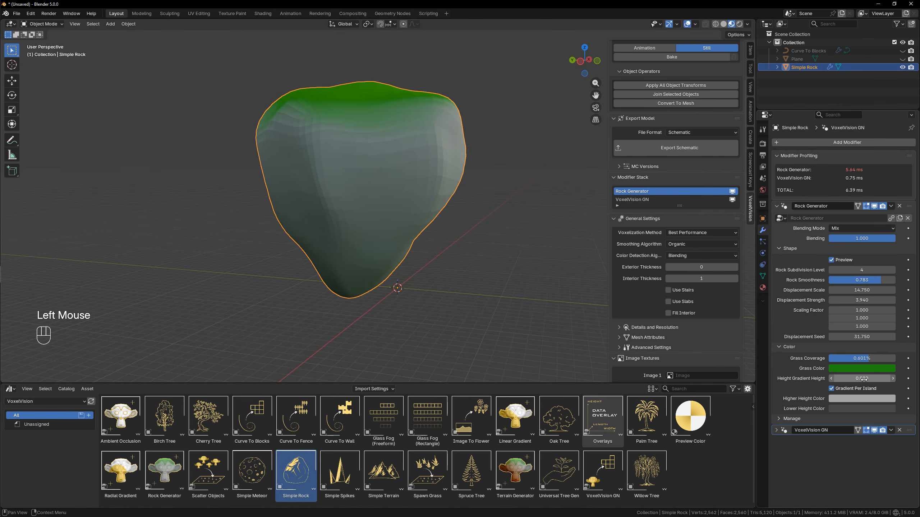
{"action": "left_click_drag", "start_coordinate": [863, 379], "coordinate": [853, 379]}
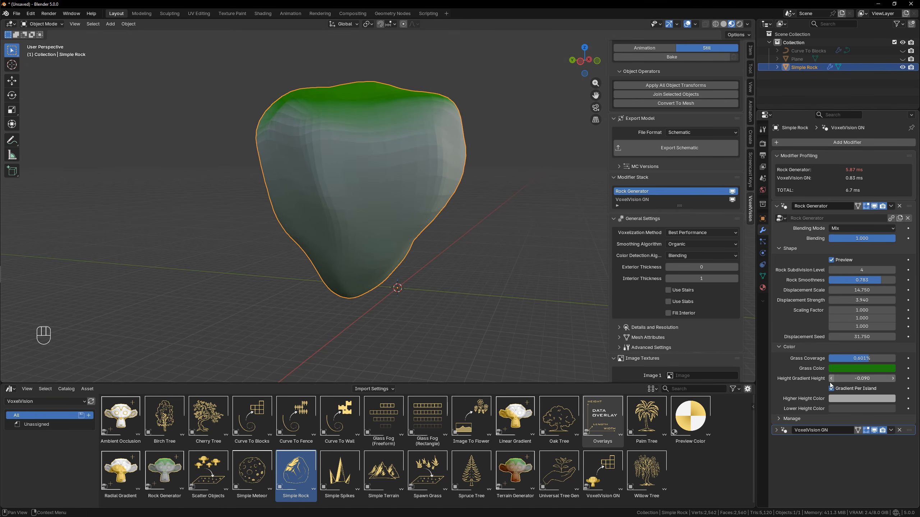
- Change the higher height color to a lighter grey and the lower height color to a darker grey
{"action": "left_click", "coordinate": [845, 398]}
{"action": "left_click_drag", "start_coordinate": [889, 280], "coordinate": [889, 271]}
{"action": "left_click", "coordinate": [855, 410]}
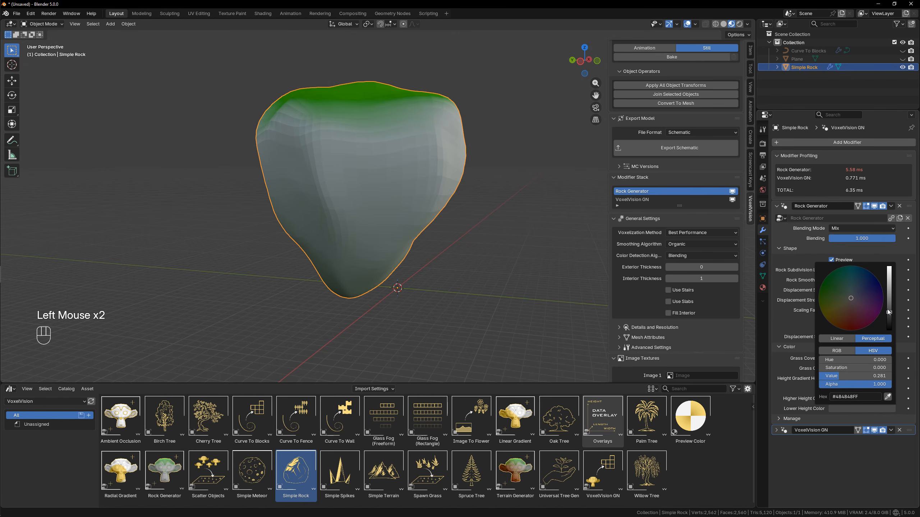
{"action": "left_click_drag", "start_coordinate": [887, 309], "coordinate": [888, 320]}
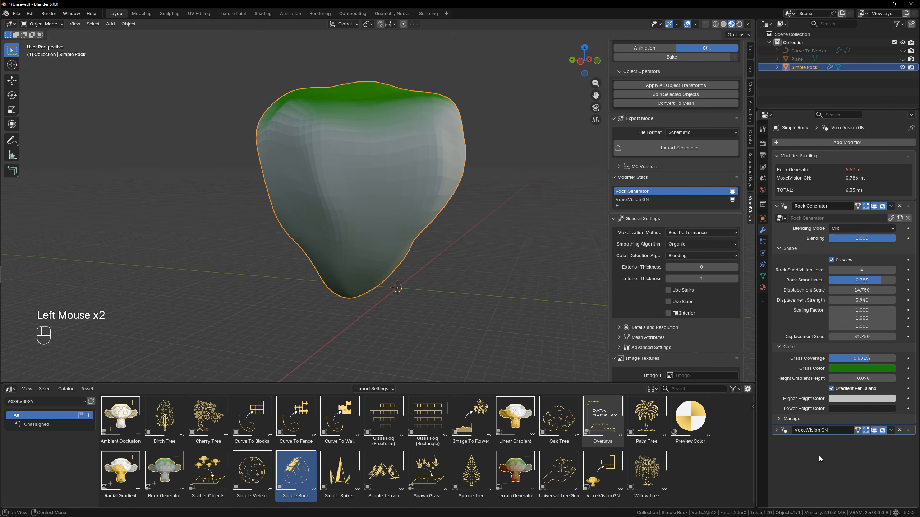
- Disable the rock preview, then set the grass coverage to 0.537% and the height gradient height to -0.062
{"action": "left_click", "coordinate": [831, 260]}
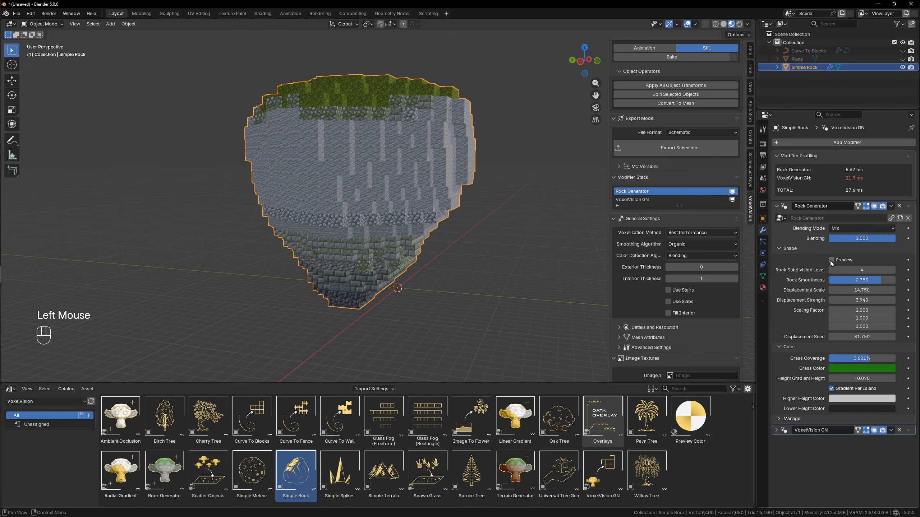
{"action": "middle_click_drag", "start_coordinate": [400, 237], "coordinate": [457, 261]}
{"action": "mouse_move", "coordinate": [861, 378]}
{"action": "left_mouse_down", "text": "shift"}
{"action": "mouse_move", "coordinate": [912, 379]}
{"action": "mouse_move", "coordinate": [865, 379]}
{"action": "mouse_move", "coordinate": [878, 362]}
{"action": "mouse_move", "coordinate": [868, 362]}
{"action": "left_mouse_up", "text": "shift"}
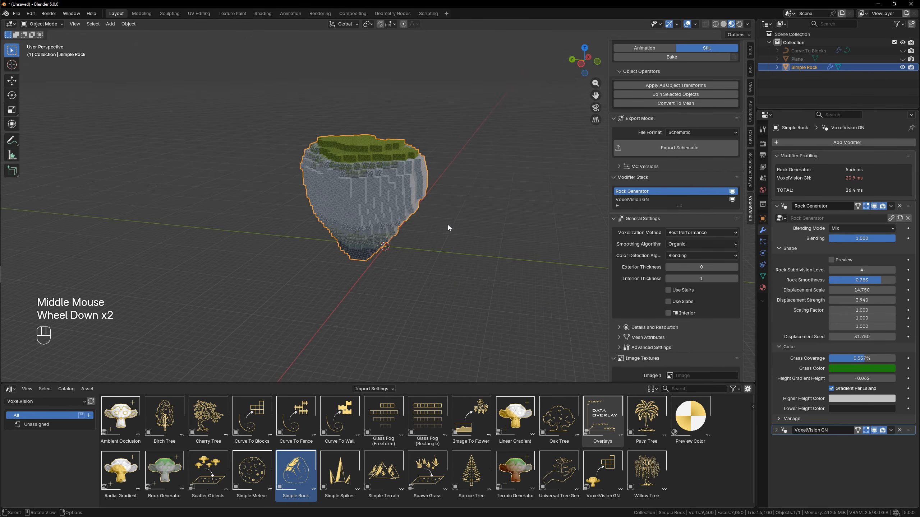
- Duplicate the rock three times and place the copies side by side to form a row of four
{"action": "scroll", "coordinate": [448, 227], "scroll_direction": "down", "scroll_amount": 1}
{"action": "middle_click_drag", "start_coordinate": [448, 227], "coordinate": [384, 264], "text": "shift"}
{"action": "key", "text": "shift+d"}
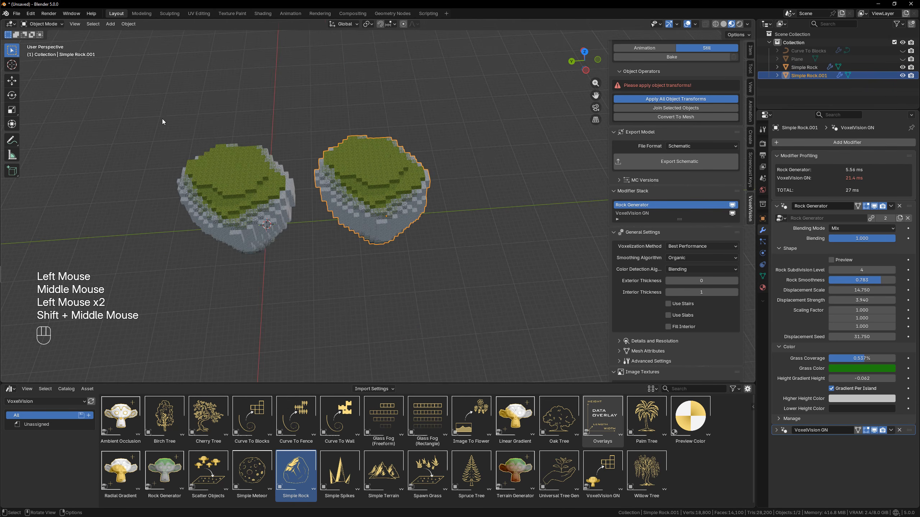
{"action": "left_click", "coordinate": [396, 277]}
{"action": "left_click", "coordinate": [374, 204]}
{"action": "left_click", "coordinate": [373, 204]}
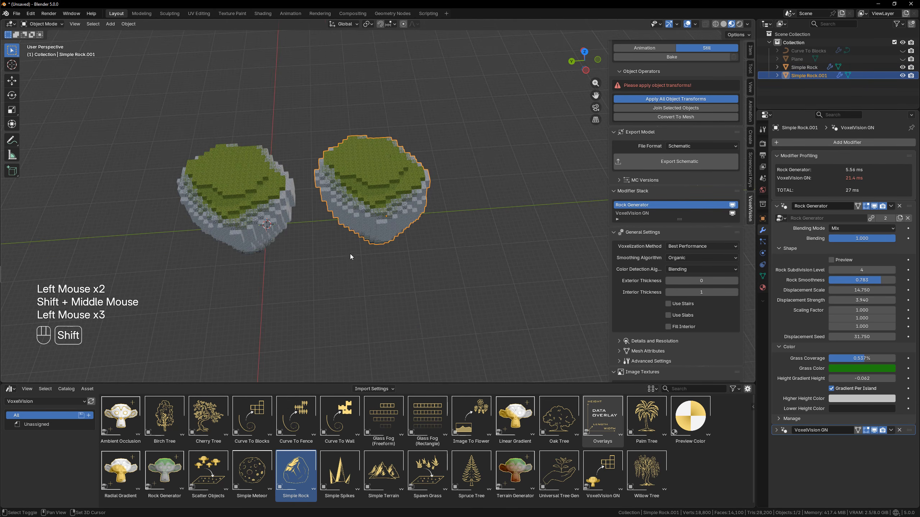
{"action": "middle_click_drag", "start_coordinate": [349, 253], "coordinate": [286, 252], "text": "shift"}
{"action": "key", "text": "shift+d"}
{"action": "left_click", "coordinate": [394, 254]}
{"action": "middle_click_drag", "start_coordinate": [394, 253], "coordinate": [414, 263]}
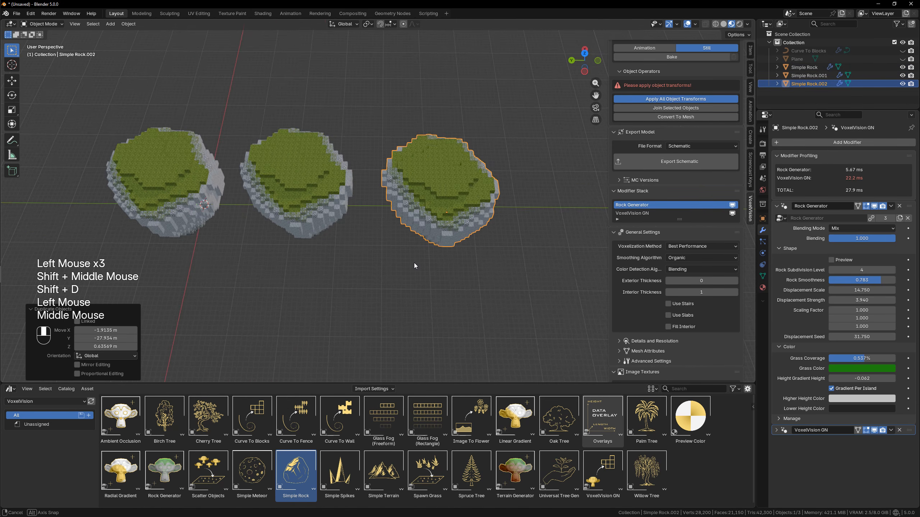
{"action": "key", "text": "shift+d"}
{"action": "left_click", "coordinate": [357, 214]}
- In Edit Mode, scale the entire base mesh of the second rock in the row to about 0.542
{"action": "left_click", "coordinate": [312, 181]}
{"action": "middle_click_drag", "start_coordinate": [311, 182], "coordinate": [316, 196]}
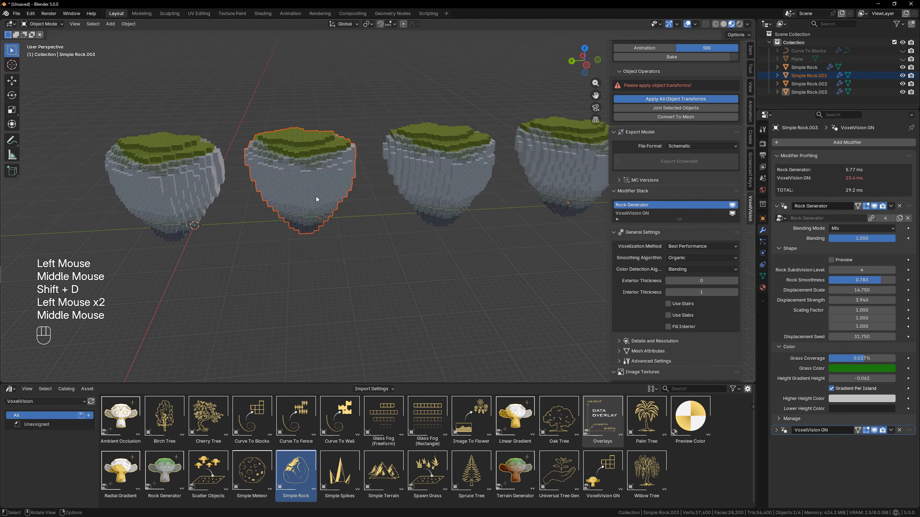
{"action": "left_click", "coordinate": [317, 197]}
{"action": "key", "text": "Tab"}
{"action": "key", "text": "a"}
{"action": "key", "text": "s"}
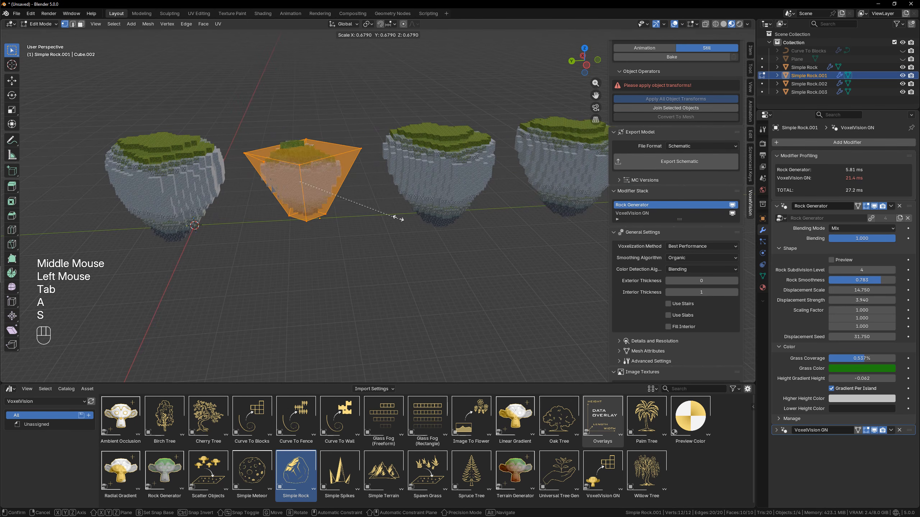
{"action": "left_click", "coordinate": [387, 223]}
- Stretch the second rock's mesh along global Z by a factor of about 2.2 and return to Object Mode
{"action": "key", "text": "z"}
{"action": "key", "text": "z"}
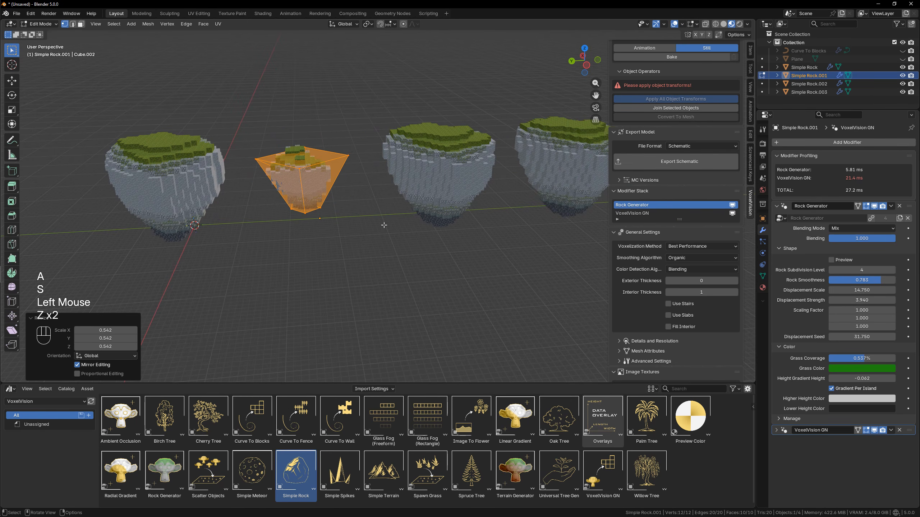
{"action": "key", "text": "d"}
{"action": "key", "text": "z"}
{"action": "key", "text": "z"}
{"action": "key", "text": "s"}
{"action": "key", "text": "z"}
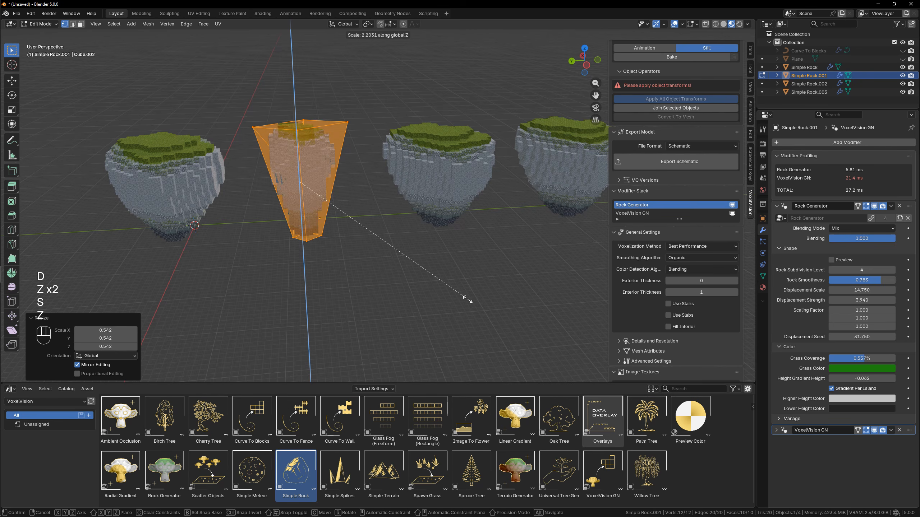
{"action": "left_click", "coordinate": [467, 299]}
{"action": "key", "text": "Tab"}
- In Edit Mode, scale the entire base mesh of the third rock in the row to about 0.415
{"action": "left_click", "coordinate": [440, 198]}
{"action": "key", "text": "Tab"}
{"action": "key", "text": "a"}
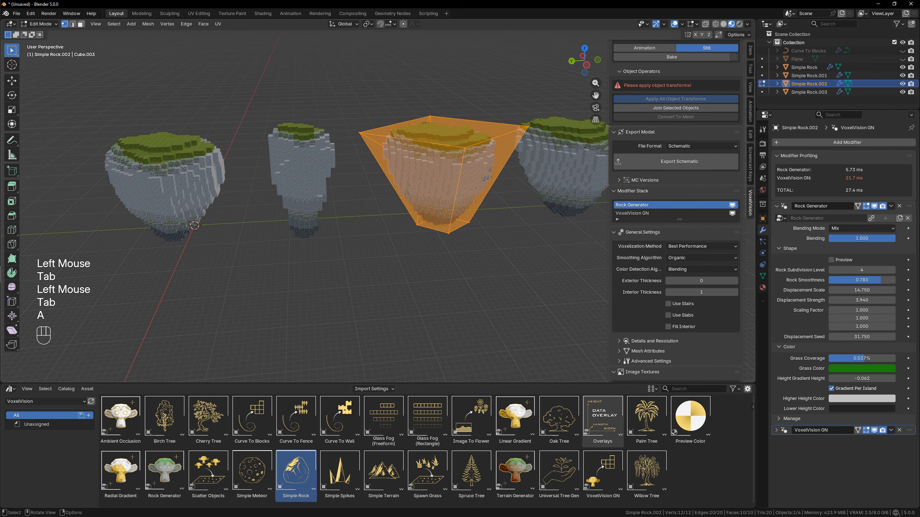
{"action": "key", "text": "s"}
{"action": "left_click", "coordinate": [479, 217]}
- Flatten the third rock's mesh along global Z by a factor of about 0.53, and scale it up uniformly by about 2
{"action": "key", "text": "s"}
{"action": "key", "text": "z"}
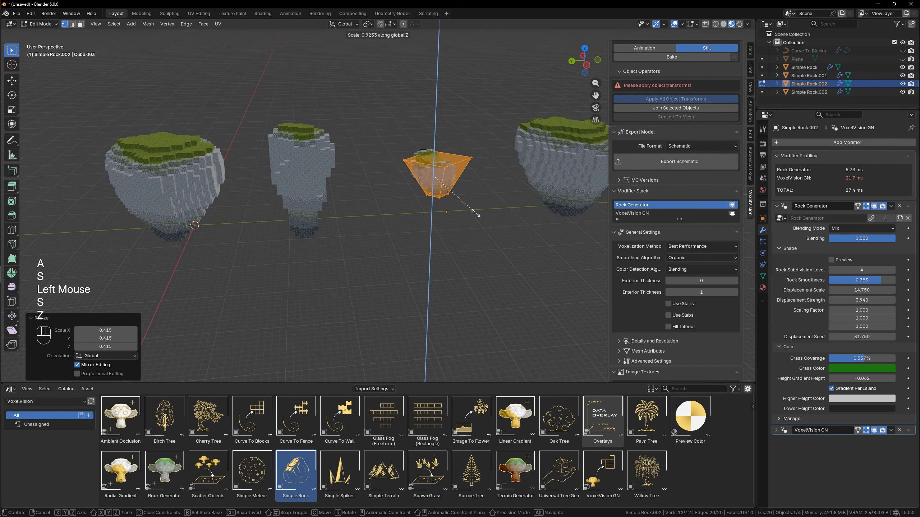
{"action": "left_click", "coordinate": [457, 197]}
{"action": "key", "text": "s"}
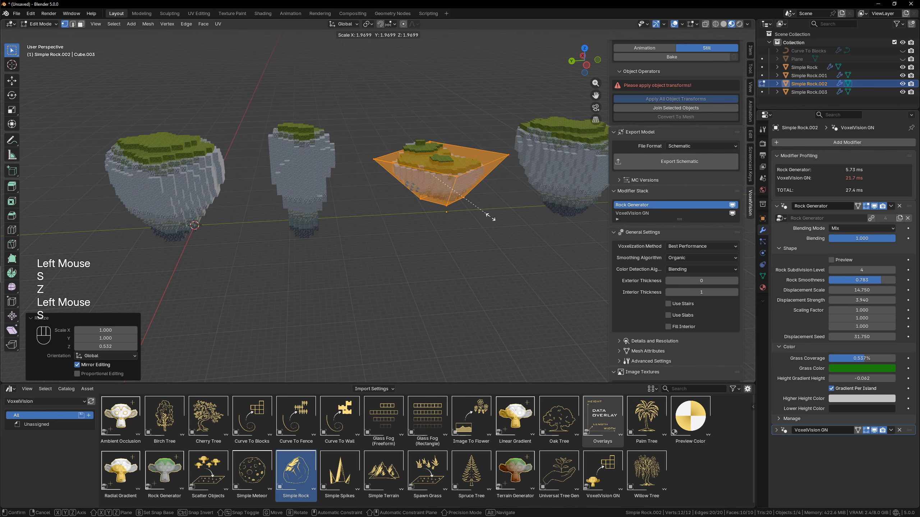
{"action": "left_click", "coordinate": [487, 213]}
- Lower the third rock's mesh along Z and return to Object Mode
{"action": "key", "text": "g"}
{"action": "key", "text": "z"}
{"action": "left_click", "coordinate": [497, 244]}
{"action": "middle_click_drag", "start_coordinate": [516, 247], "coordinate": [427, 252], "text": "shift"}
{"action": "left_click", "coordinate": [460, 207]}
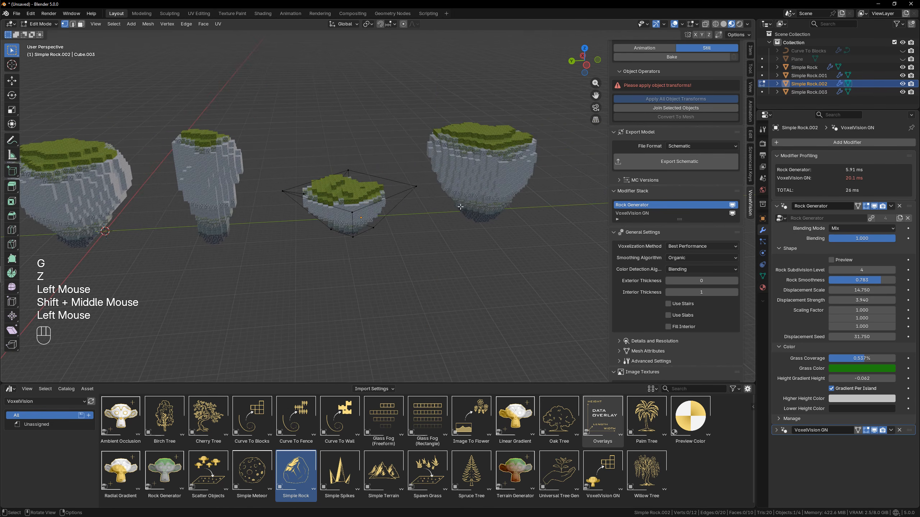
{"action": "key", "text": "Tab"}
- In Edit Mode, extrude the top face of the fourth rock's base mesh upward to make it taller
{"action": "left_click", "coordinate": [485, 189]}
{"action": "key", "text": "Tab"}
{"action": "middle_click_drag", "start_coordinate": [501, 158], "coordinate": [413, 209], "text": "shift"}
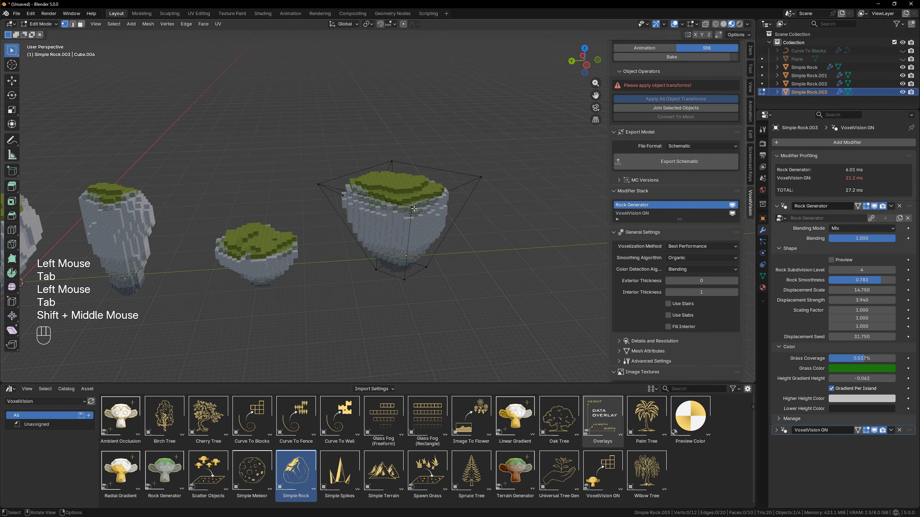
{"action": "key", "text": "3"}
{"action": "left_click", "coordinate": [403, 191]}
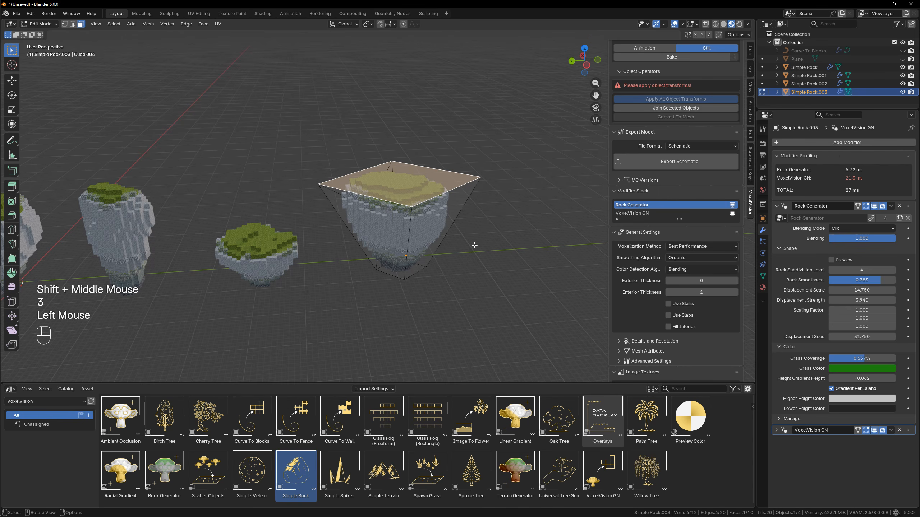
{"action": "key", "text": "e"}
{"action": "left_click", "coordinate": [466, 176]}
- Extrude the upper side face of the fourth rock outward twice, by about 14.35 m and about 15.47 m
{"action": "left_click", "coordinate": [456, 171]}
{"action": "key", "text": "e"}
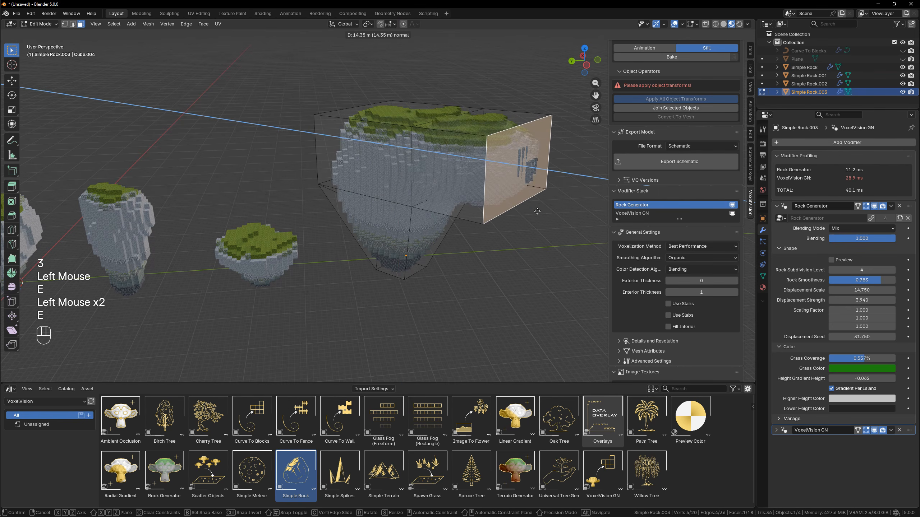
{"action": "left_click", "coordinate": [538, 211]}
{"action": "middle_click_drag", "start_coordinate": [537, 211], "coordinate": [426, 173], "text": "shift"}
{"action": "key", "text": "e"}
{"action": "left_click", "coordinate": [507, 191]}
- Extrude the underside face at the overhang's outer end downward to form an arch, and return to Object Mode
{"action": "middle_click_drag", "start_coordinate": [506, 191], "coordinate": [475, 125]}
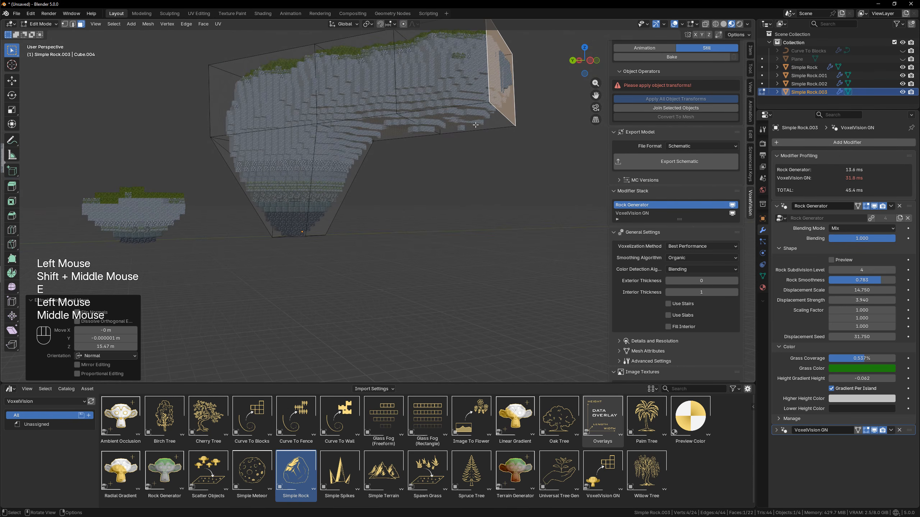
{"action": "left_click", "coordinate": [475, 125]}
{"action": "key", "text": "e"}
{"action": "left_click", "coordinate": [490, 230]}
{"action": "middle_click_drag", "start_coordinate": [368, 143], "coordinate": [449, 199]}
{"action": "key", "text": "Tab"}
- Set the arch rock's height gradient height to 0.130 and its displacement strength to 6.583
{"action": "scroll", "coordinate": [424, 196], "scroll_direction": "down", "scroll_amount": 2}
{"action": "middle_click_drag", "start_coordinate": [493, 176], "coordinate": [417, 242], "text": "shift"}
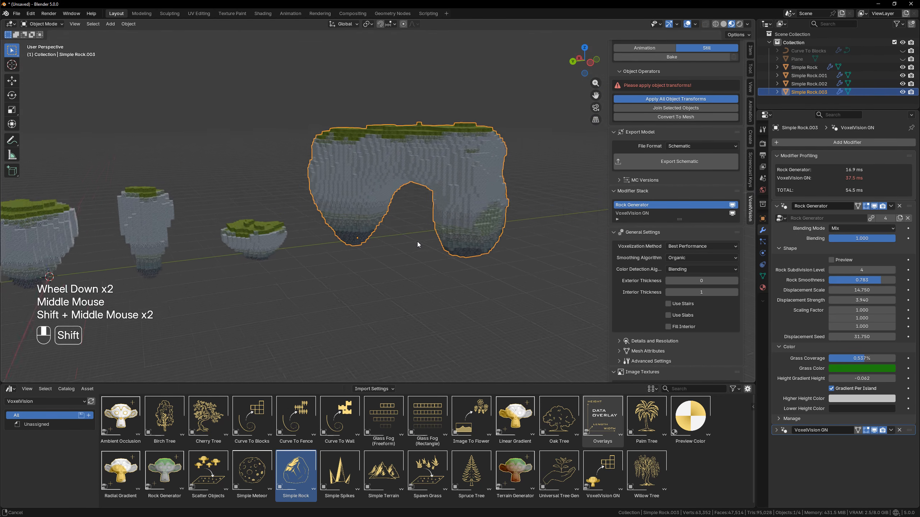
{"action": "scroll", "coordinate": [308, 162], "scroll_direction": "up", "scroll_amount": 2}
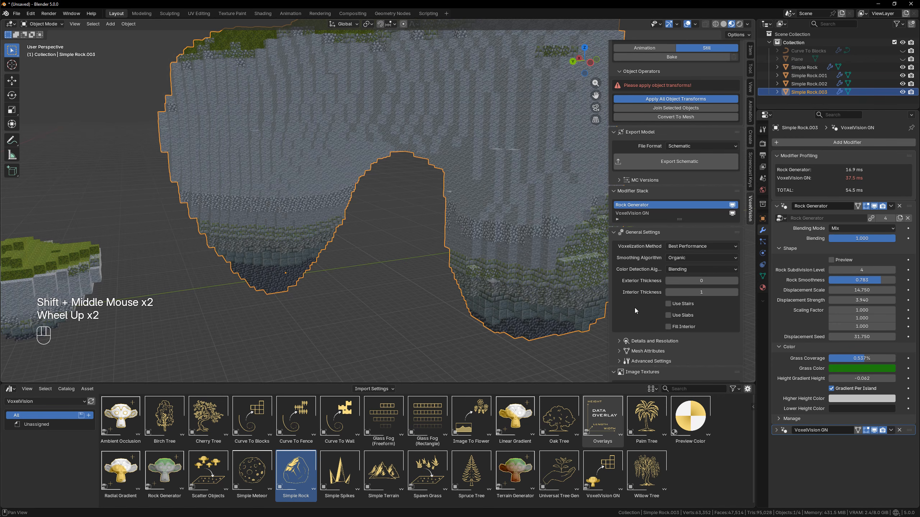
{"action": "left_click", "coordinate": [860, 389]}
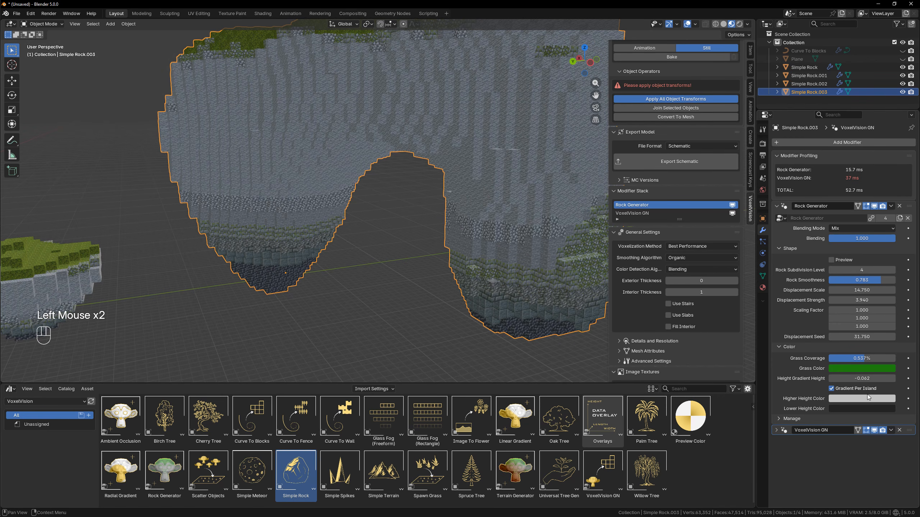
{"action": "left_click_drag", "start_coordinate": [862, 378], "coordinate": [864, 379], "text": "shift"}
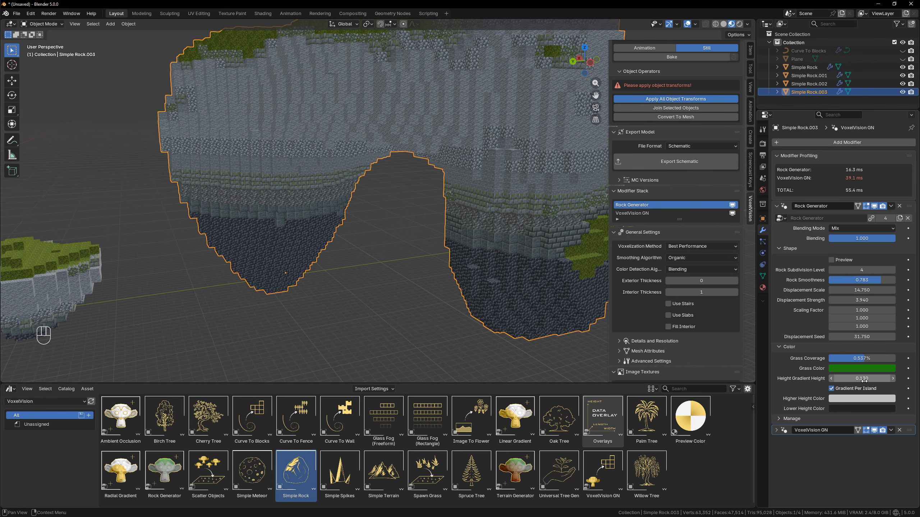
{"action": "scroll", "coordinate": [703, 273], "scroll_direction": "down", "scroll_amount": 2}
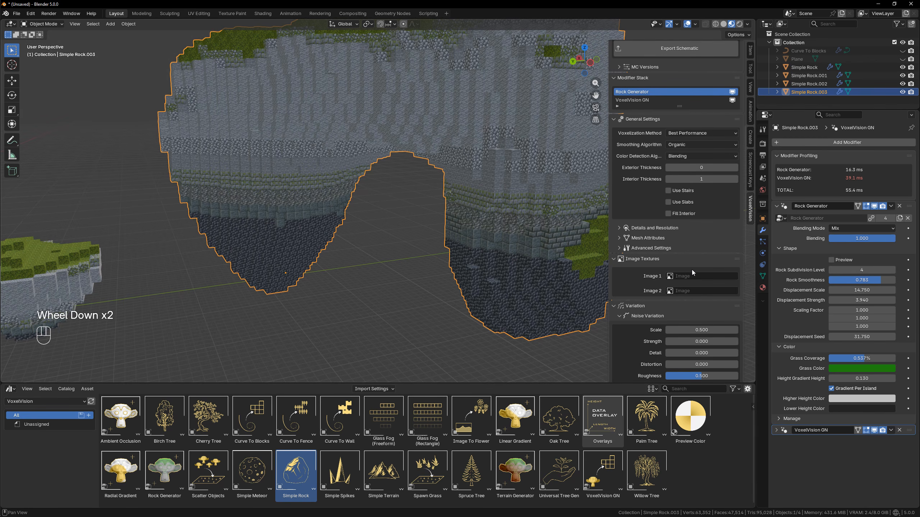
{"action": "left_click_drag", "start_coordinate": [862, 300], "coordinate": [871, 300], "text": "shift"}
{"action": "scroll", "coordinate": [421, 226], "scroll_direction": "down", "scroll_amount": 2}
{"action": "middle_click_drag", "start_coordinate": [421, 226], "coordinate": [372, 202]}
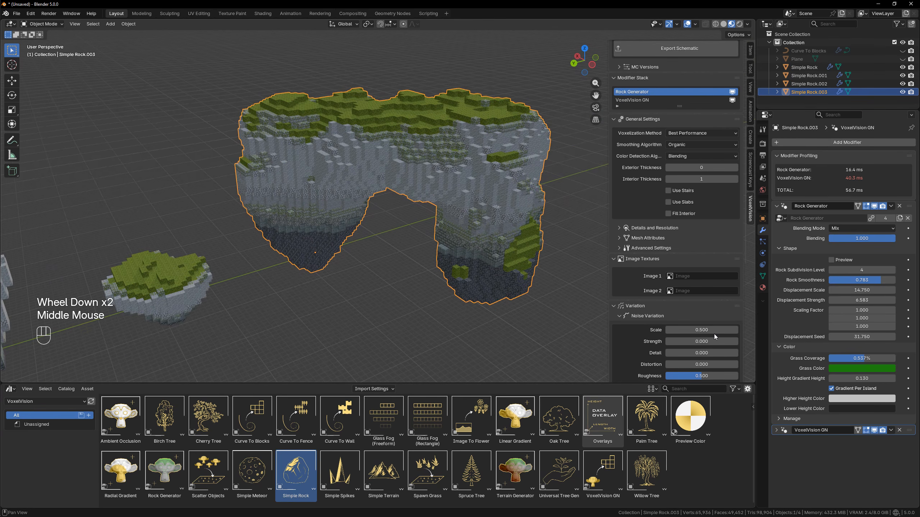
- Set the arch rock's noise variation strength to 0.330
{"action": "scroll", "coordinate": [715, 334], "scroll_direction": "down", "scroll_amount": 5}
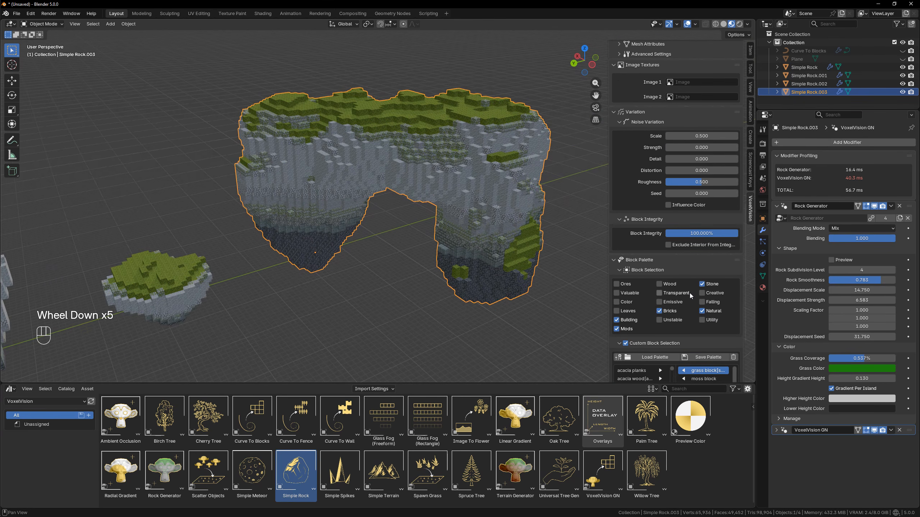
{"action": "scroll", "coordinate": [690, 295], "scroll_direction": "up", "scroll_amount": 5}
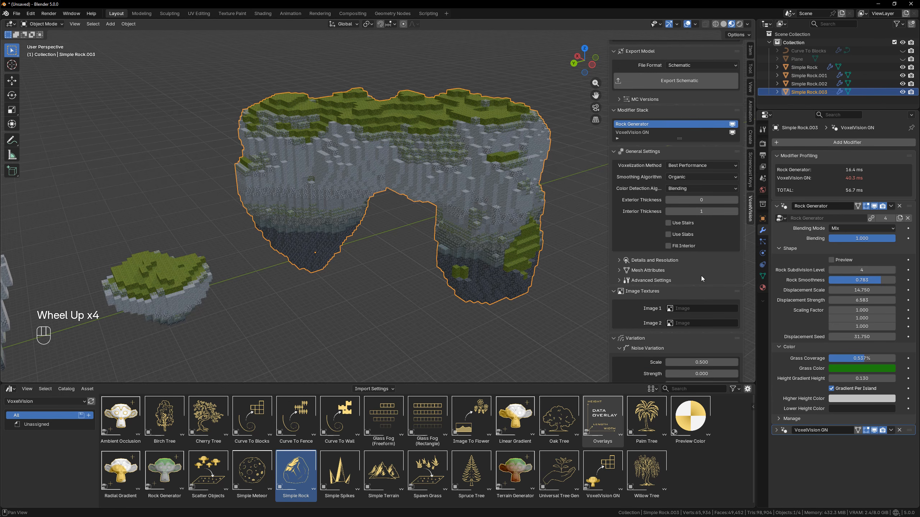
{"action": "scroll", "coordinate": [674, 327], "scroll_direction": "down", "scroll_amount": 2}
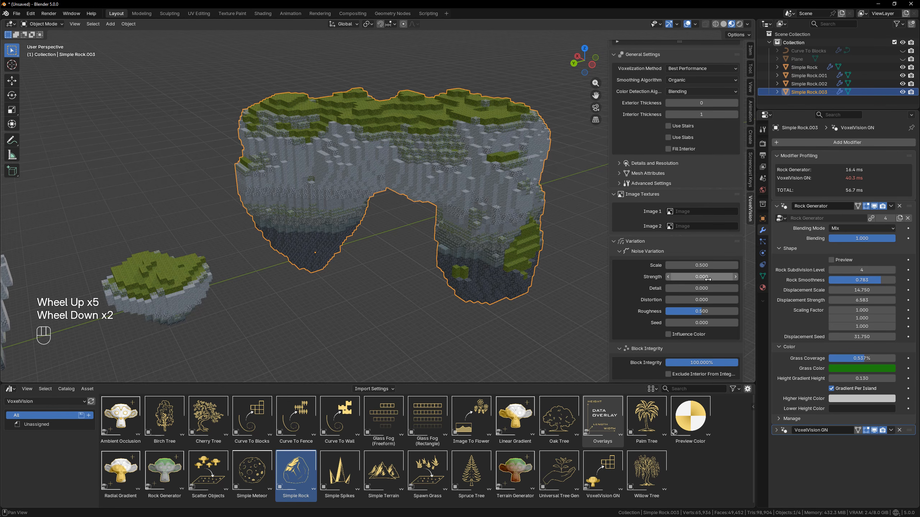
{"action": "left_click_drag", "start_coordinate": [707, 279], "coordinate": [721, 279]}
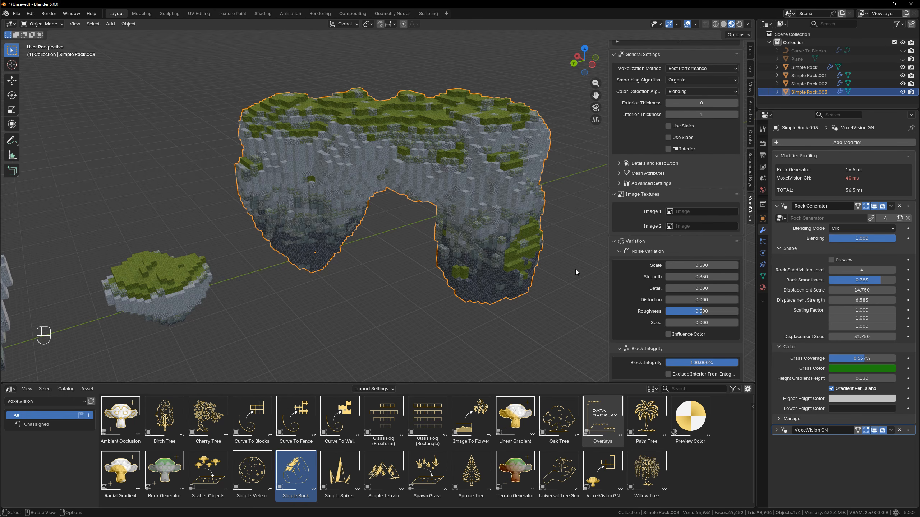
- Set the first rock's noise variation strength to 0.420 and its height gradient height to 0.018
{"action": "middle_click_drag", "start_coordinate": [576, 272], "coordinate": [379, 252]}
{"action": "scroll", "coordinate": [374, 269], "scroll_direction": "down", "scroll_amount": 2}
{"action": "scroll", "coordinate": [376, 240], "scroll_direction": "up", "scroll_amount": 3}
{"action": "scroll", "coordinate": [385, 216], "scroll_direction": "down", "scroll_amount": 3}
{"action": "scroll", "coordinate": [379, 253], "scroll_direction": "up", "scroll_amount": 1}
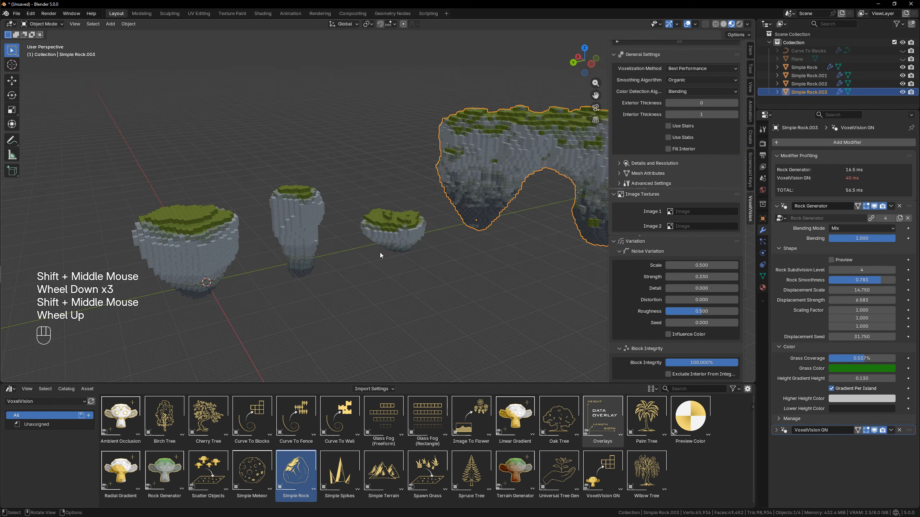
{"action": "left_click", "coordinate": [233, 222]}
{"action": "middle_click_drag", "start_coordinate": [232, 222], "coordinate": [356, 251], "text": "shift"}
{"action": "scroll", "coordinate": [377, 230], "scroll_direction": "up", "scroll_amount": 1, "text": "shift"}
{"action": "scroll", "coordinate": [356, 251], "scroll_direction": "up", "scroll_amount": 2}
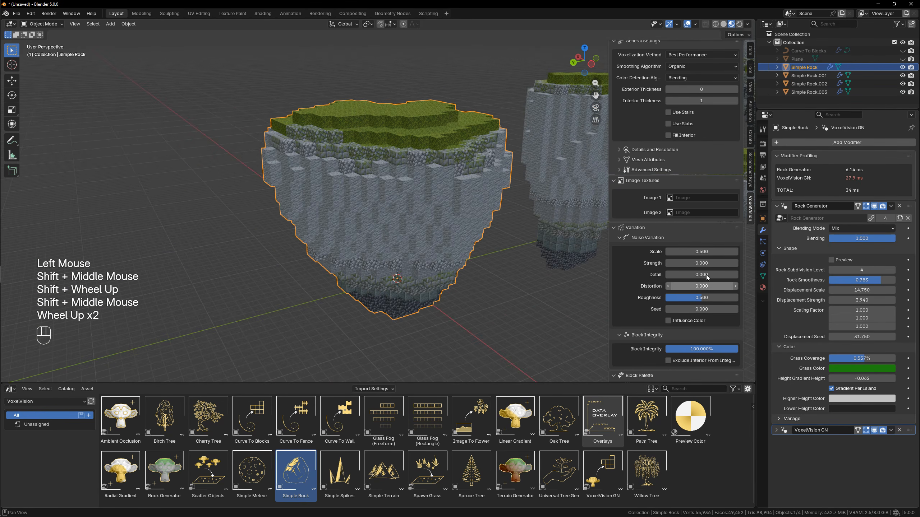
{"action": "left_click_drag", "start_coordinate": [705, 264], "coordinate": [705, 264]}
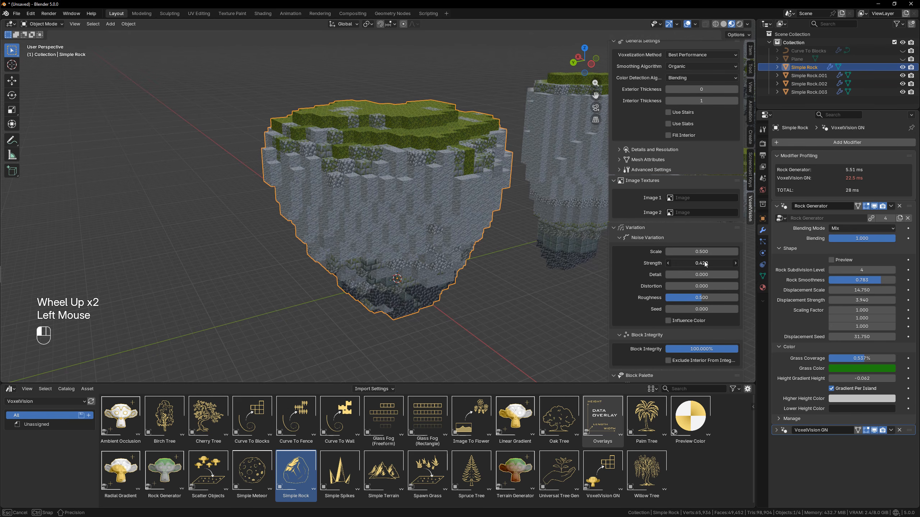
{"action": "left_click_drag", "start_coordinate": [864, 379], "coordinate": [866, 379]}
- Set the second rock's height gradient height to 0.056 and its noise variation strength to 0.351
{"action": "middle_click_drag", "start_coordinate": [567, 249], "coordinate": [376, 277], "text": "shift"}
{"action": "left_click", "coordinate": [377, 277]}
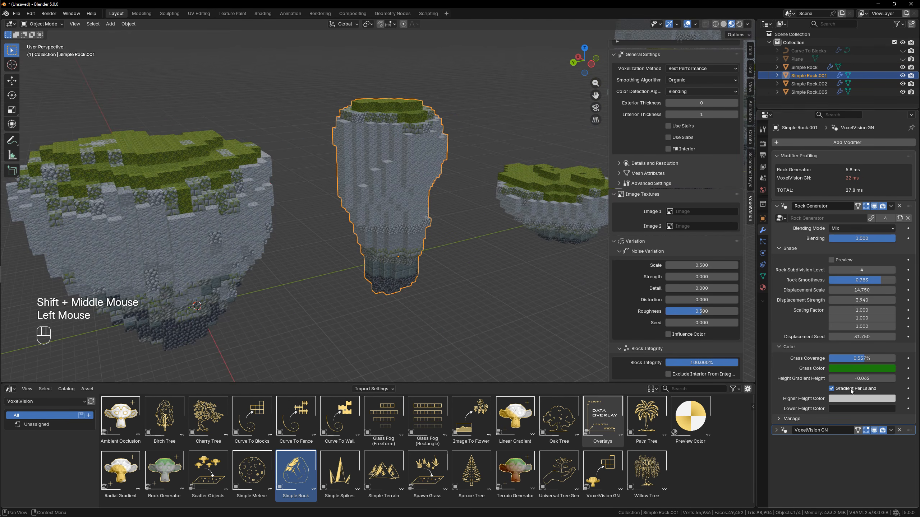
{"action": "left_click_drag", "start_coordinate": [855, 378], "coordinate": [855, 378], "text": "shift"}
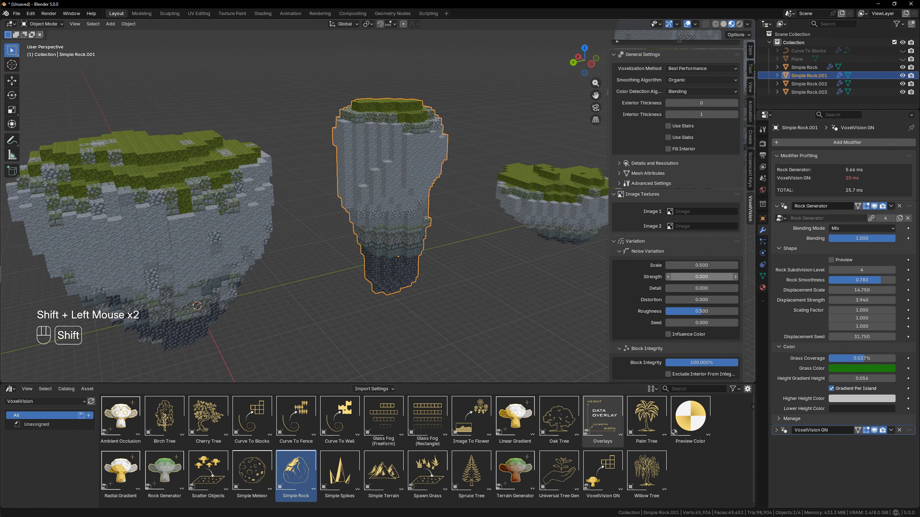
{"action": "left_click_drag", "start_coordinate": [730, 276], "coordinate": [753, 276], "text": "shift"}
{"action": "left_click_drag", "start_coordinate": [701, 276], "coordinate": [700, 277], "text": "shift"}
- Set the third rock's height gradient height to 0.023 and its noise variation strength to 0.599
{"action": "middle_click_drag", "start_coordinate": [388, 217], "coordinate": [373, 218]}
{"action": "middle_click_drag", "start_coordinate": [467, 238], "coordinate": [340, 246], "text": "shift"}
{"action": "left_click", "coordinate": [441, 244]}
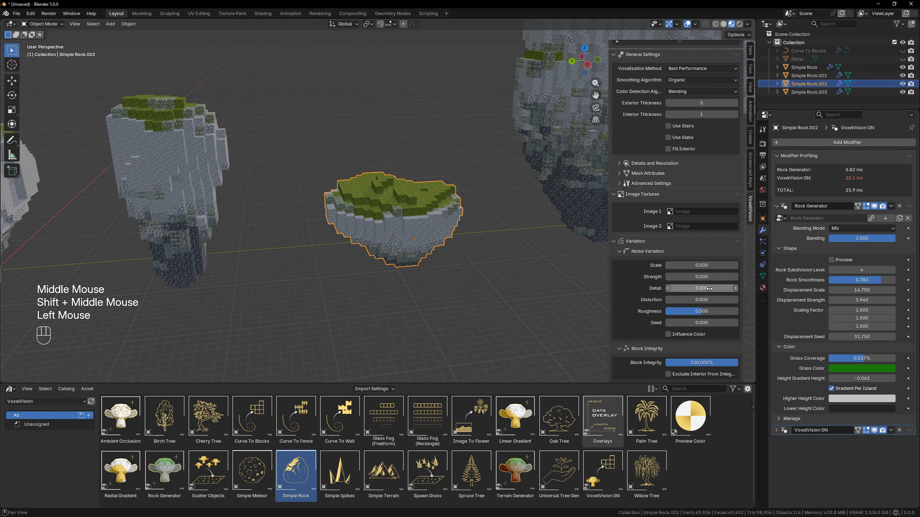
{"action": "left_click_drag", "start_coordinate": [862, 378], "coordinate": [870, 378], "text": "shift"}
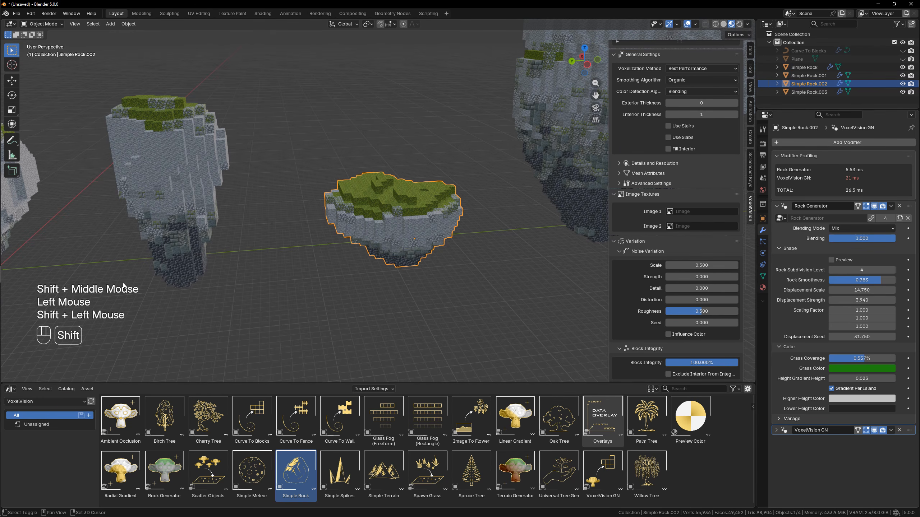
{"action": "left_click_drag", "start_coordinate": [701, 277], "coordinate": [712, 277], "text": "shift"}
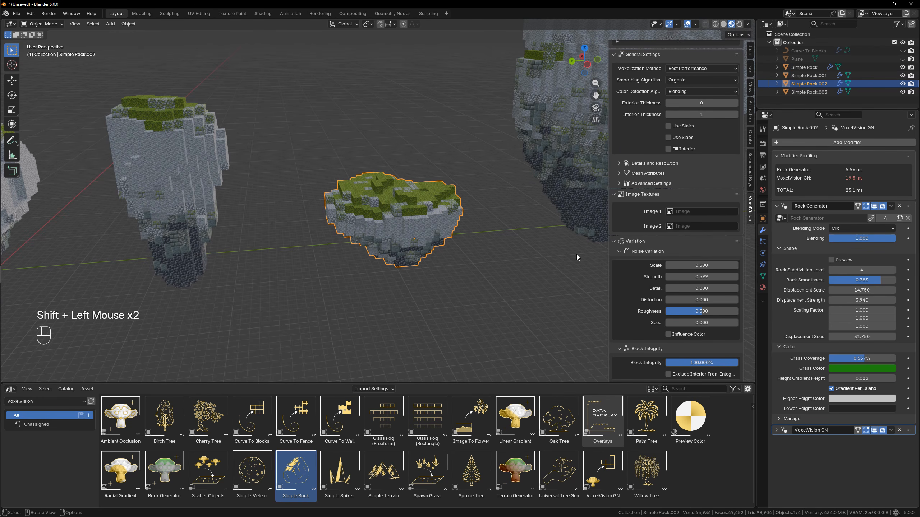
- Clear the location of the arch rock, the small flat rock and the tall narrow rock so they sit at the origin
{"action": "scroll", "coordinate": [416, 248], "scroll_direction": "down", "scroll_amount": 3}
{"action": "scroll", "coordinate": [476, 251], "scroll_direction": "down", "scroll_amount": 1}
{"action": "middle_click_drag", "start_coordinate": [416, 248], "coordinate": [438, 258]}
{"action": "left_click", "coordinate": [504, 181]}
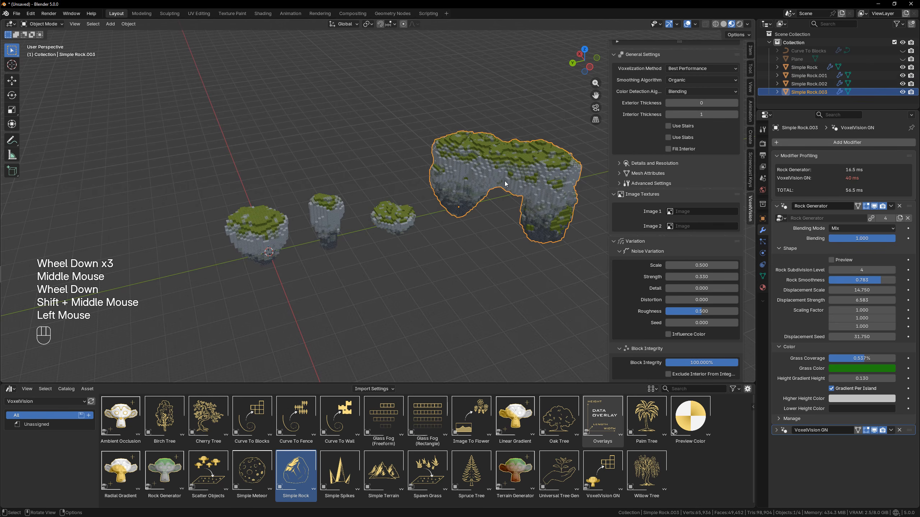
{"action": "key", "text": "alt+g"}
{"action": "left_click", "coordinate": [409, 214]}
{"action": "key", "text": "alt+g"}
{"action": "middle_click_drag", "start_coordinate": [410, 217], "coordinate": [345, 236]}
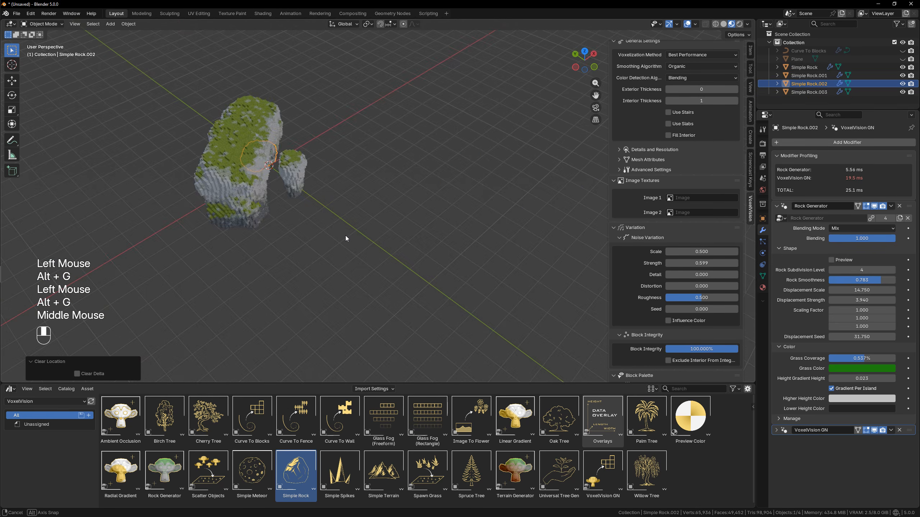
{"action": "left_click", "coordinate": [297, 161]}
{"action": "key", "text": "alt+g"}
- Create a new collection in the outliner and name it Rocks
{"action": "middle_click_drag", "start_coordinate": [278, 212], "coordinate": [344, 270], "text": "shift"}
{"action": "middle_click_drag", "start_coordinate": [343, 269], "coordinate": [414, 245]}
{"action": "scroll", "coordinate": [398, 239], "scroll_direction": "up", "scroll_amount": 3}
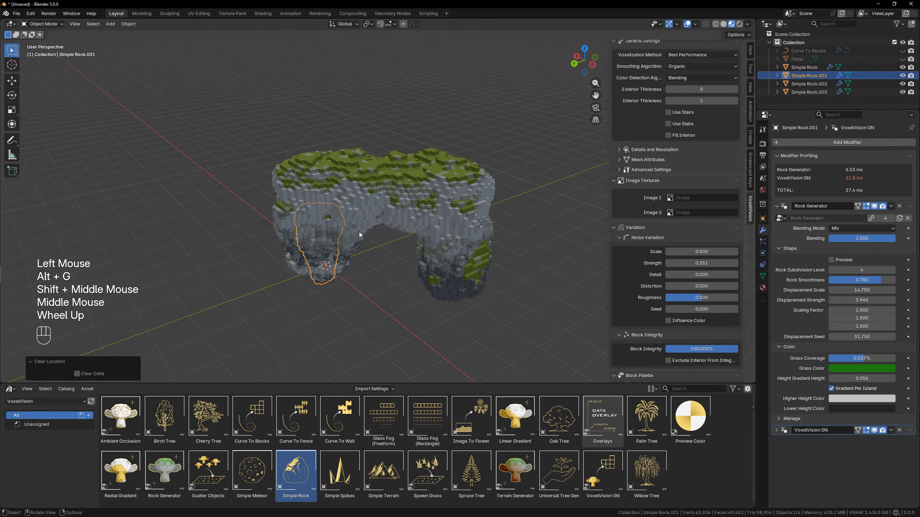
{"action": "left_click", "coordinate": [815, 69]}
{"action": "left_click", "coordinate": [825, 91], "text": "shift"}
{"action": "right_click", "coordinate": [792, 102]}
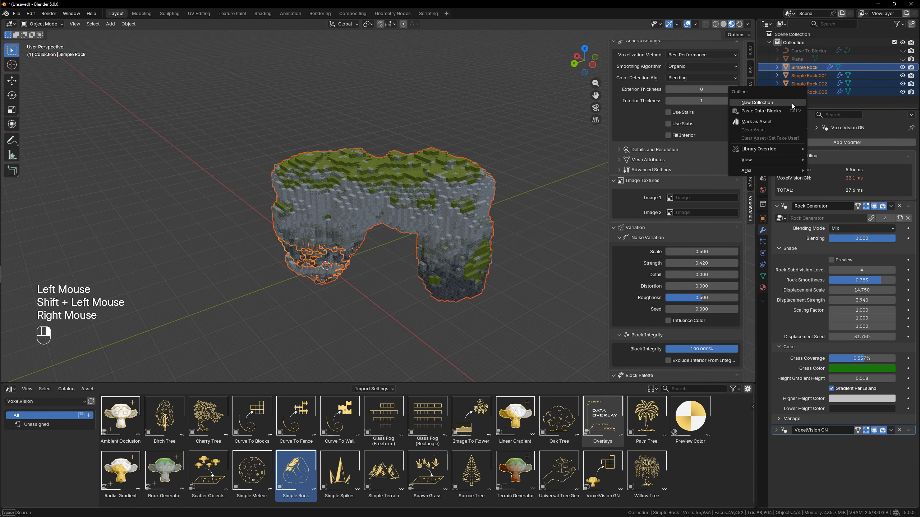
{"action": "left_click", "coordinate": [793, 102]}
{"action": "left_click", "coordinate": [825, 100]}
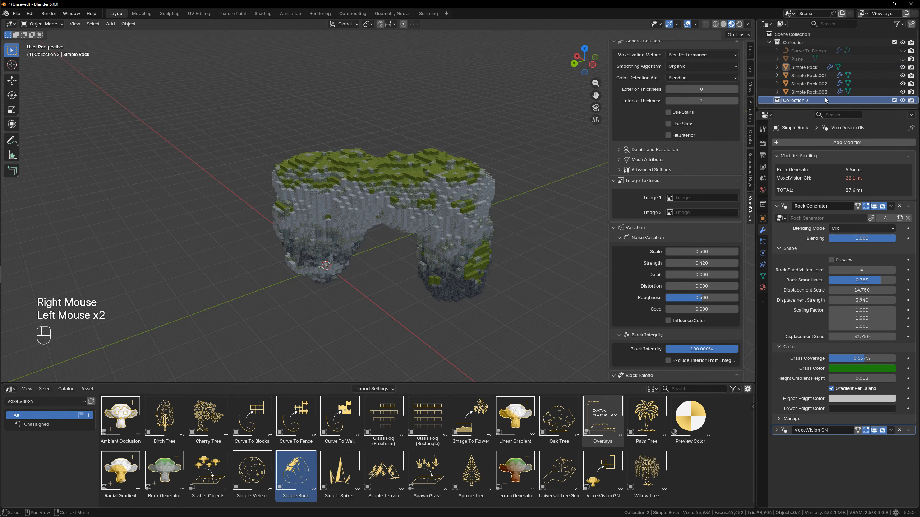
{"action": "double_click", "coordinate": [825, 100]}
{"action": "type", "text": "Ro"}
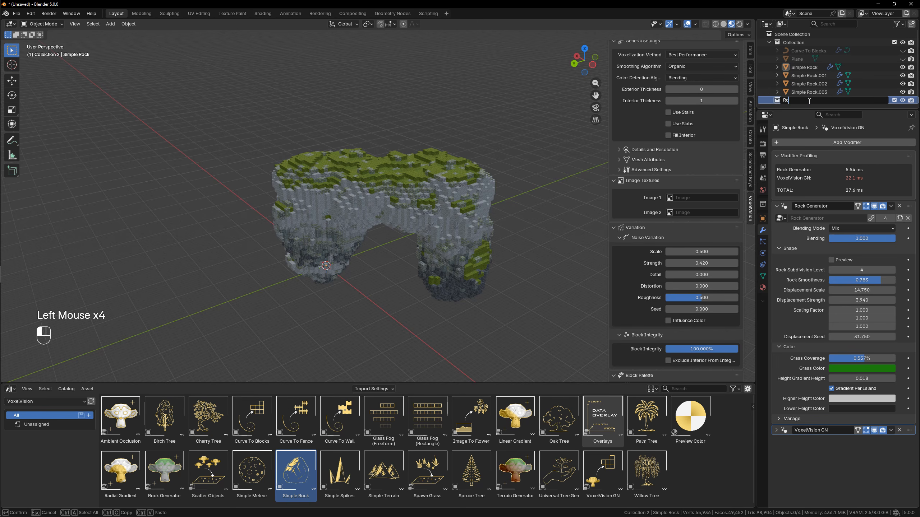
{"action": "type", "text": "cks"}
{"action": "key", "text": "Return"}
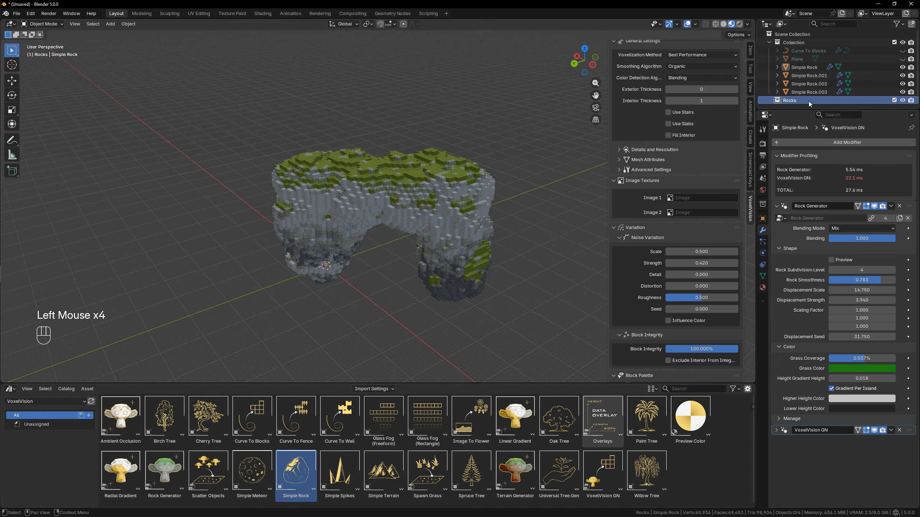
- Move all four Simple Rock objects into the Rocks collection and enlarge the outliner area
{"action": "left_click", "coordinate": [809, 92]}
{"action": "left_click", "coordinate": [800, 71], "text": "shift"}
{"action": "left_click_drag", "start_coordinate": [800, 71], "coordinate": [801, 153]}
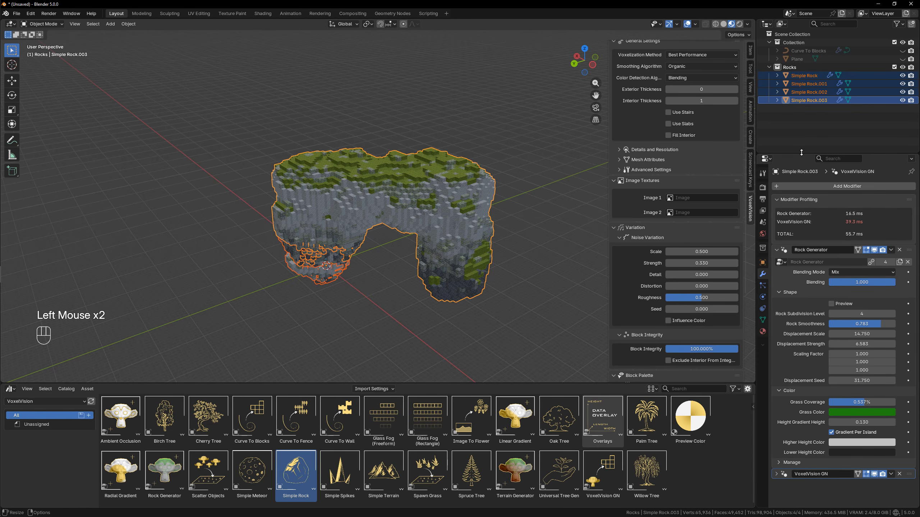
{"action": "scroll", "coordinate": [462, 251], "scroll_direction": "up", "scroll_amount": 2}
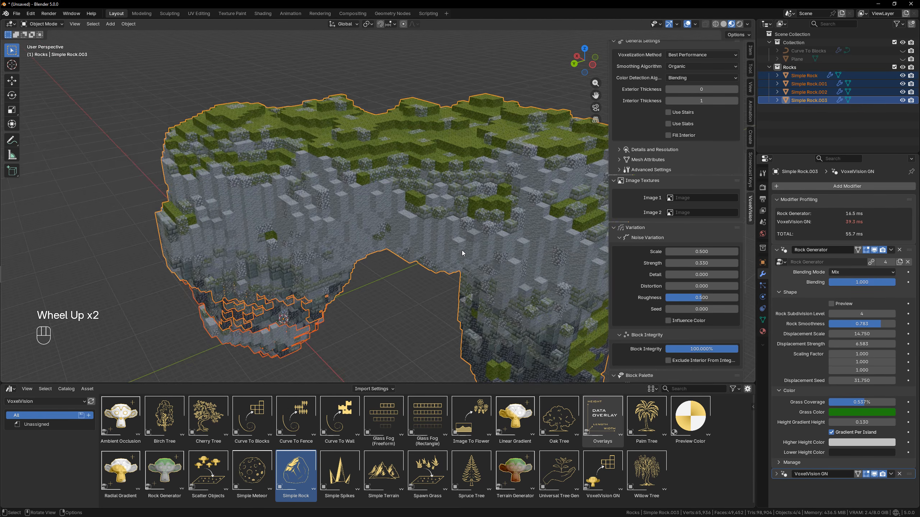
- Exclude the Rocks collection from the view layer so the scene is clear for the next asset
{"action": "middle_click_drag", "start_coordinate": [462, 250], "coordinate": [451, 225], "text": "shift"}
{"action": "scroll", "coordinate": [439, 234], "scroll_direction": "down", "scroll_amount": 1}
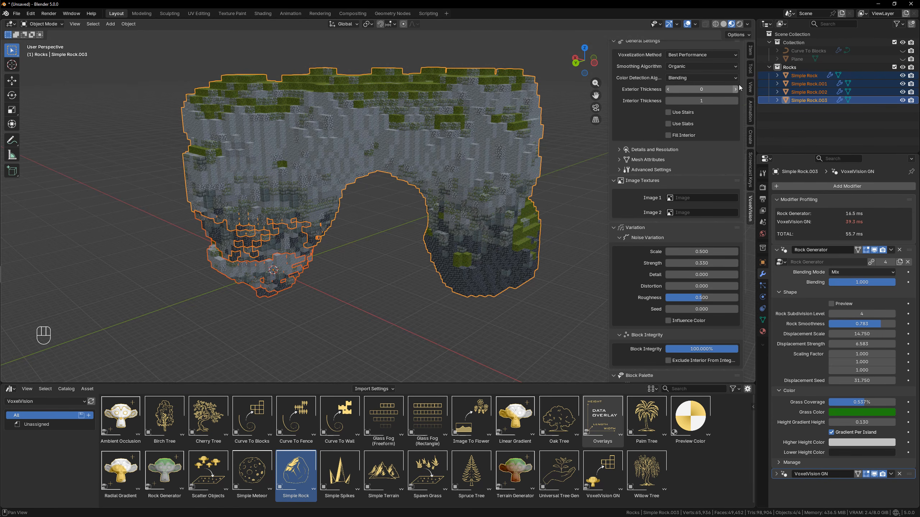
{"action": "left_click", "coordinate": [903, 68]}
{"action": "left_click", "coordinate": [420, 264]}
{"action": "key", "text": "ctrl+s"}
{"action": "middle_click_drag", "start_coordinate": [420, 264], "coordinate": [482, 238], "text": "shift"}
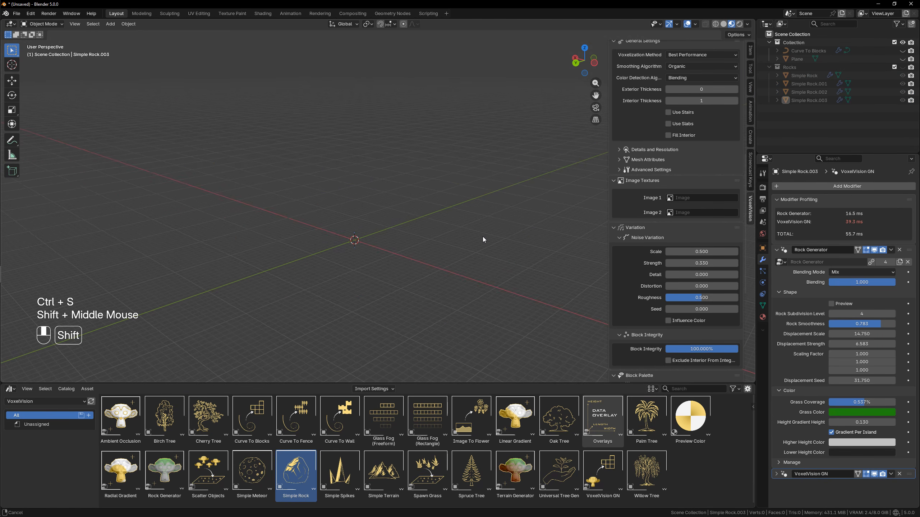
{"action": "scroll", "coordinate": [393, 248], "scroll_direction": "up", "scroll_amount": 2}
{"action": "middle_click_drag", "start_coordinate": [393, 249], "coordinate": [388, 261], "text": "shift"}
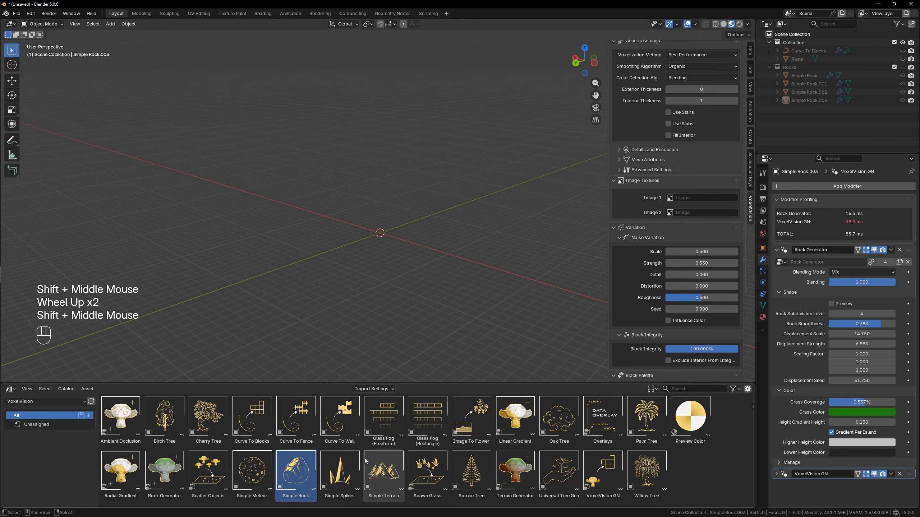
- Place the Simple Spikes asset at the 3D cursor to inspect its shape, and delete it
{"action": "left_click", "coordinate": [339, 489]}
{"action": "left_click_drag", "start_coordinate": [339, 488], "coordinate": [381, 232]}
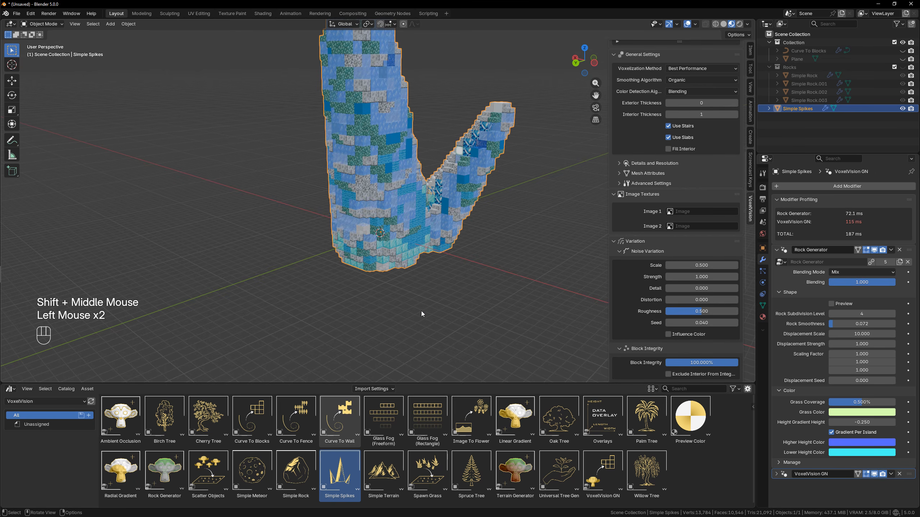
{"action": "scroll", "coordinate": [421, 311], "scroll_direction": "down", "scroll_amount": 1}
{"action": "middle_click_drag", "start_coordinate": [421, 310], "coordinate": [520, 287]}
{"action": "scroll", "coordinate": [471, 255], "scroll_direction": "down", "scroll_amount": 3}
{"action": "scroll", "coordinate": [436, 230], "scroll_direction": "up", "scroll_amount": 2}
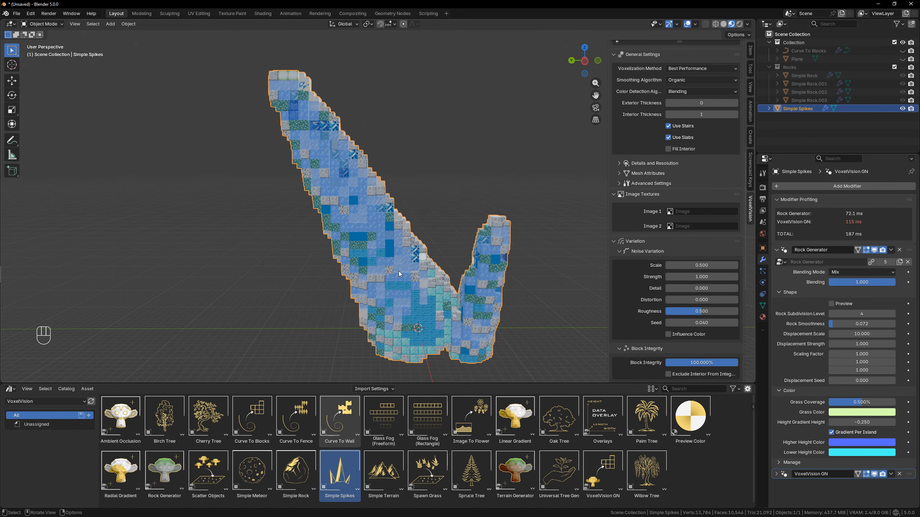
{"action": "middle_click_drag", "start_coordinate": [438, 297], "coordinate": [462, 304]}
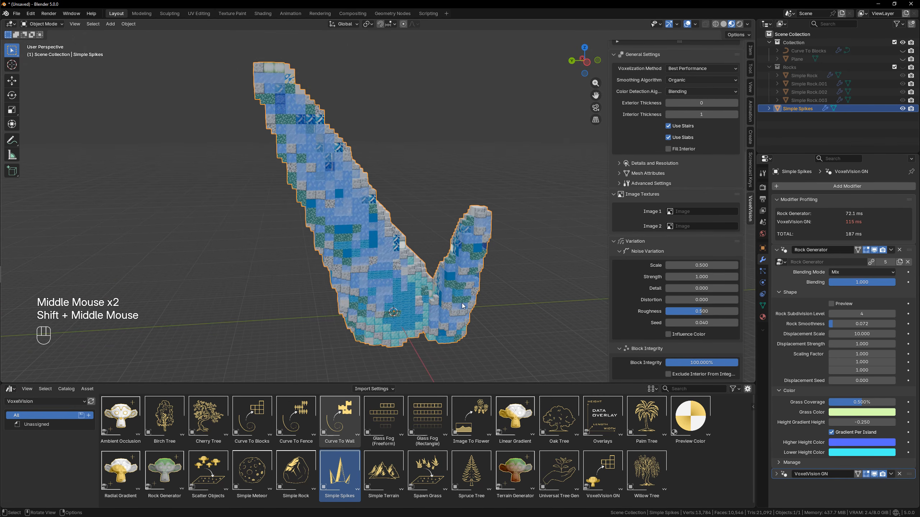
{"action": "key", "text": "Delete"}
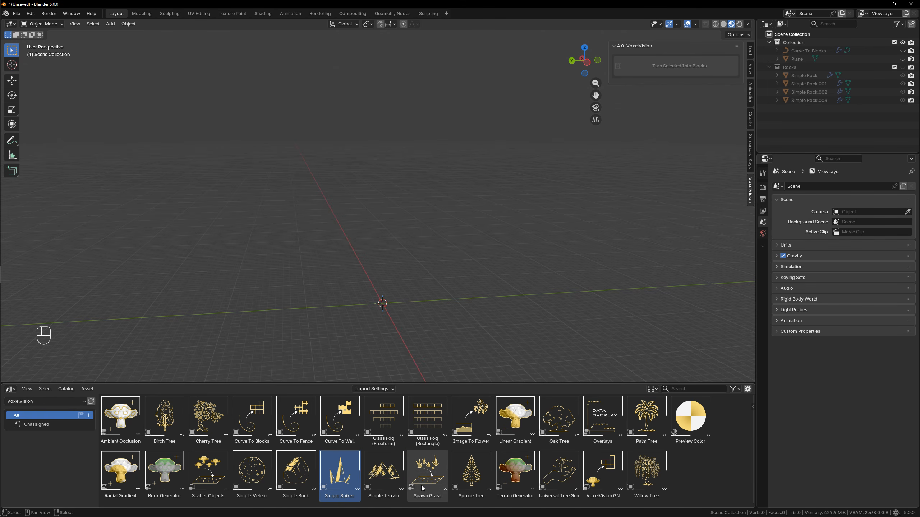
- Place the Simple Terrain asset in the scene, clear its location to the world origin and deselect it
{"action": "left_click", "coordinate": [388, 484]}
{"action": "left_click_drag", "start_coordinate": [388, 484], "coordinate": [385, 305]}
{"action": "scroll", "coordinate": [471, 290], "scroll_direction": "down", "scroll_amount": 3}
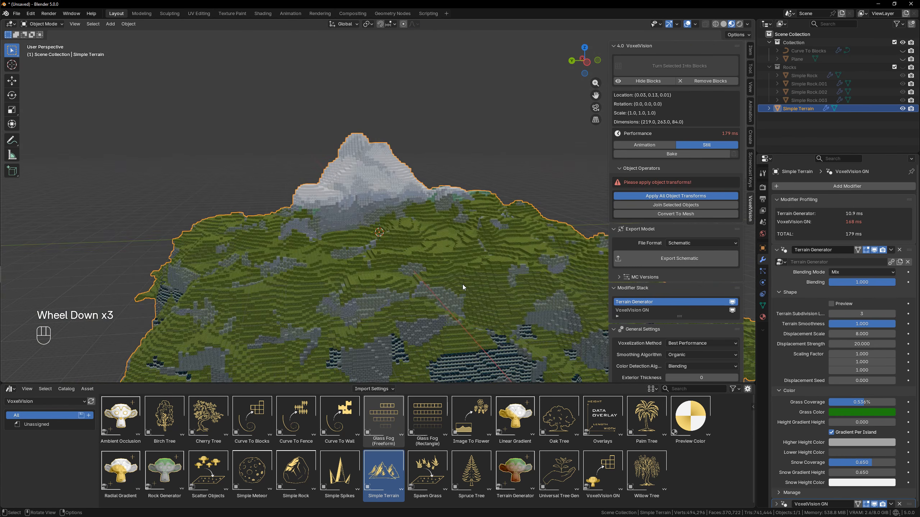
{"action": "scroll", "coordinate": [463, 285], "scroll_direction": "down", "scroll_amount": 2}
{"action": "middle_click_drag", "start_coordinate": [463, 285], "coordinate": [404, 234], "text": "shift"}
{"action": "key", "text": "alt+g"}
{"action": "scroll", "coordinate": [447, 275], "scroll_direction": "up", "scroll_amount": 1}
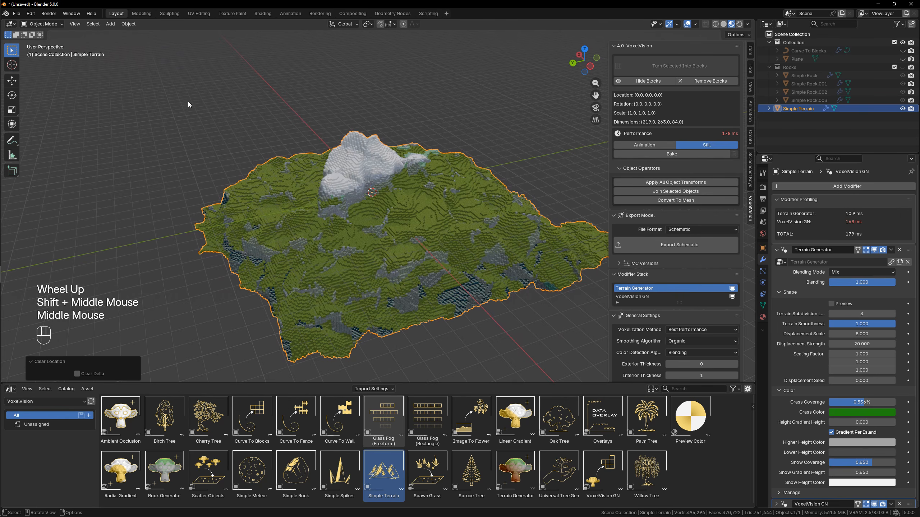
{"action": "left_click_drag", "start_coordinate": [189, 104], "coordinate": [567, 348]}
{"action": "left_click", "coordinate": [567, 348]}
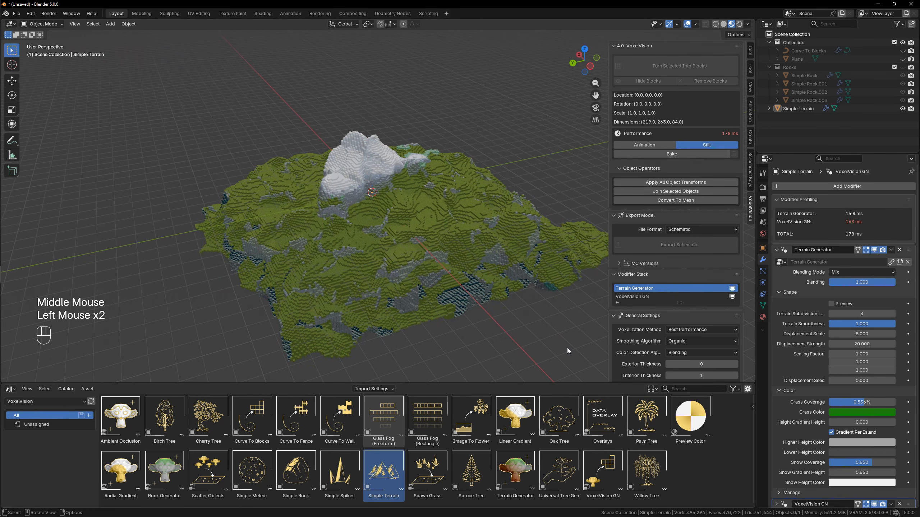
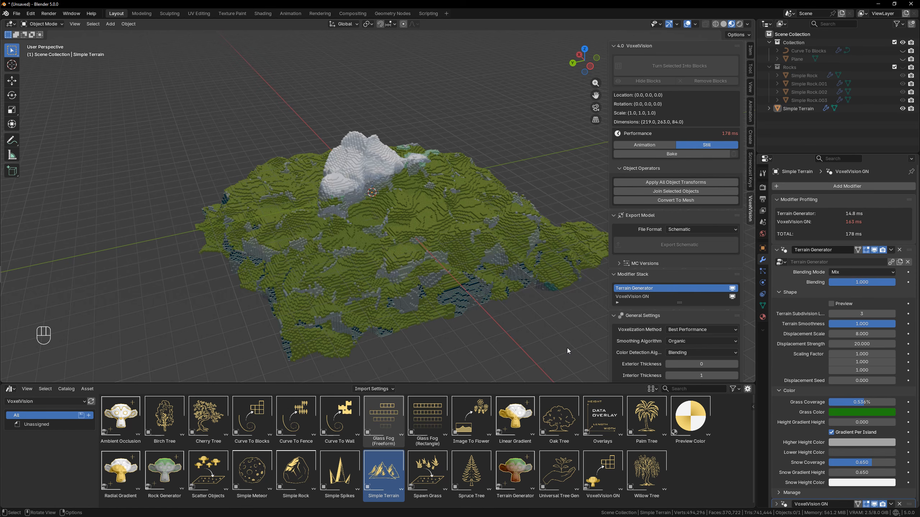
- Enter Edit Mode on the Simple Terrain and select its base mesh faces to show the underlying low-poly shape
{"action": "middle_click_drag", "start_coordinate": [447, 284], "coordinate": [432, 268]}
{"action": "key", "text": "Tab"}
{"action": "left_click_drag", "start_coordinate": [129, 96], "coordinate": [603, 349]}
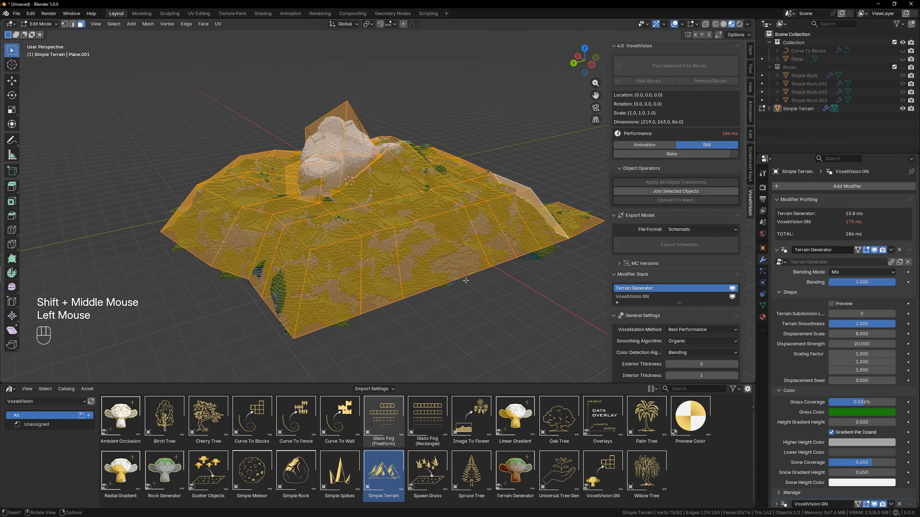
{"action": "middle_click_drag", "start_coordinate": [398, 254], "coordinate": [338, 250]}
{"action": "middle_click_drag", "start_coordinate": [339, 250], "coordinate": [330, 252]}
{"action": "left_click", "coordinate": [421, 269]}
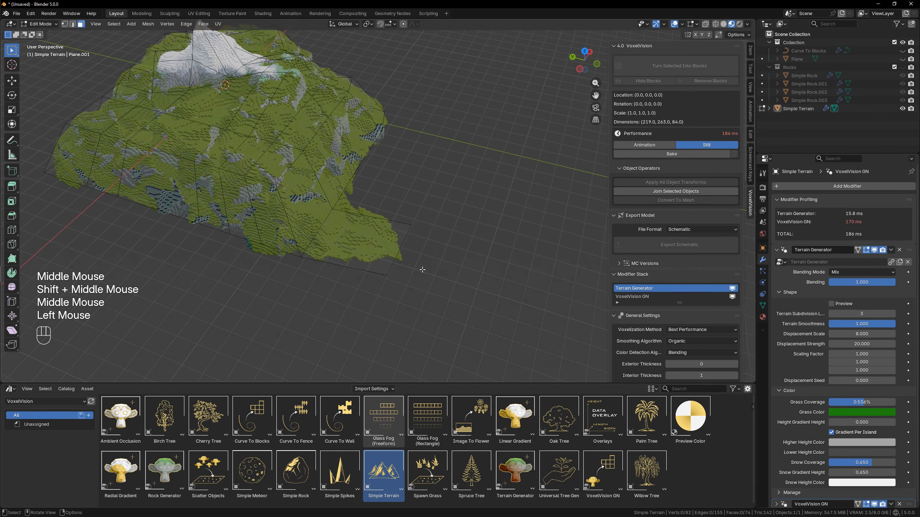
- Extrude the outer edge at the terrain's protruding corner outward by about 27 m and return to Object Mode
{"action": "scroll", "coordinate": [421, 270], "scroll_direction": "up", "scroll_amount": 2}
{"action": "left_click", "coordinate": [433, 274]}
{"action": "key", "text": "2"}
{"action": "left_click", "coordinate": [432, 274]}
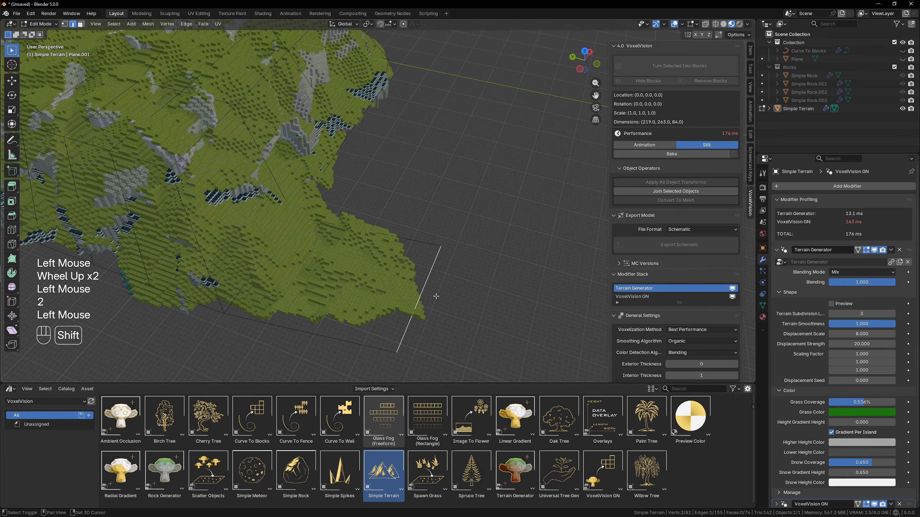
{"action": "middle_click_drag", "start_coordinate": [433, 274], "coordinate": [412, 274], "text": "shift"}
{"action": "key", "text": "e"}
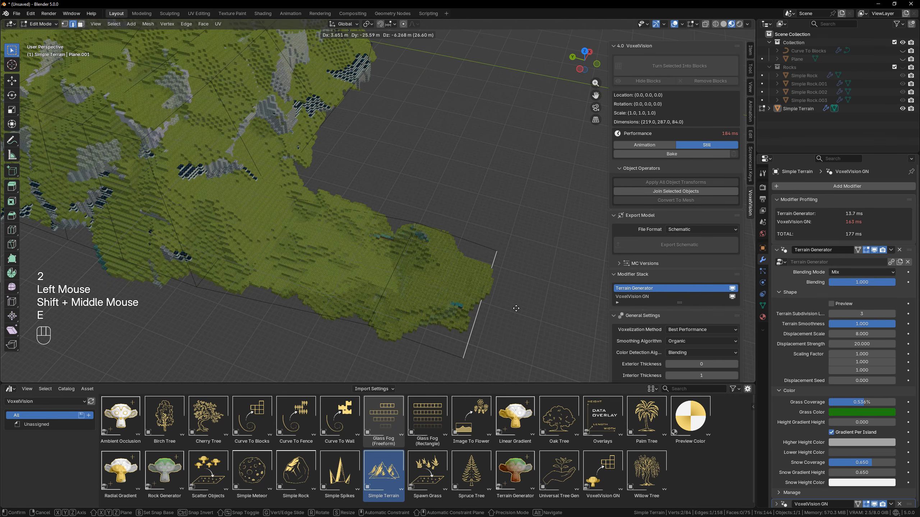
{"action": "left_click", "coordinate": [526, 309]}
{"action": "middle_click_drag", "start_coordinate": [527, 309], "coordinate": [509, 287]}
{"action": "key", "text": "Tab"}
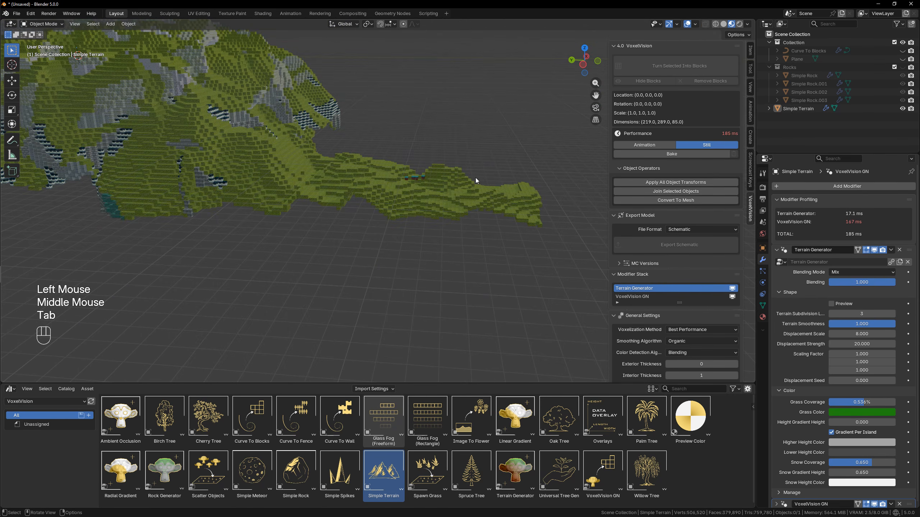
- Examine the extended terrain and its snowy mountain from above and from the side
{"action": "scroll", "coordinate": [475, 177], "scroll_direction": "down", "scroll_amount": 3}
{"action": "middle_click_drag", "start_coordinate": [475, 177], "coordinate": [452, 256]}
{"action": "middle_click_drag", "start_coordinate": [476, 208], "coordinate": [481, 293], "text": "shift"}
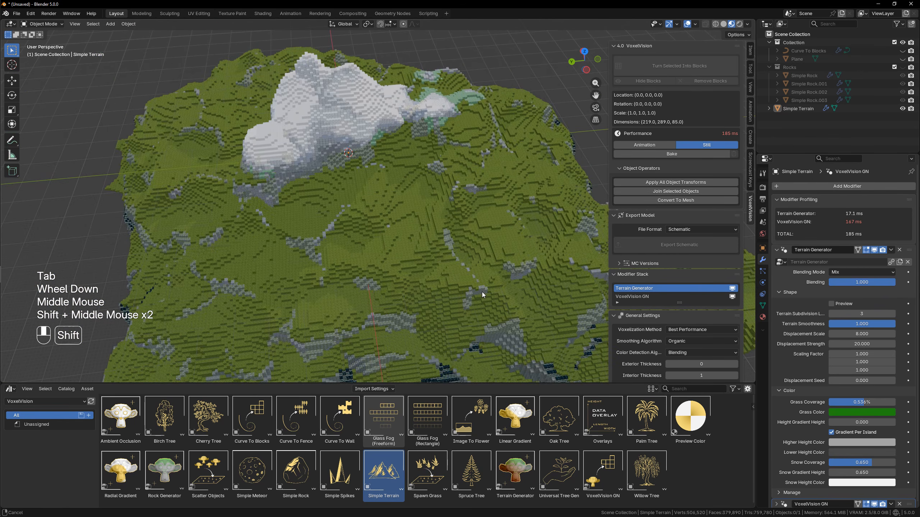
{"action": "scroll", "coordinate": [417, 257], "scroll_direction": "down", "scroll_amount": 2}
{"action": "middle_click_drag", "start_coordinate": [417, 258], "coordinate": [442, 271]}
{"action": "scroll", "coordinate": [397, 252], "scroll_direction": "up", "scroll_amount": 1}
{"action": "middle_click_drag", "start_coordinate": [389, 255], "coordinate": [380, 246], "text": "shift"}
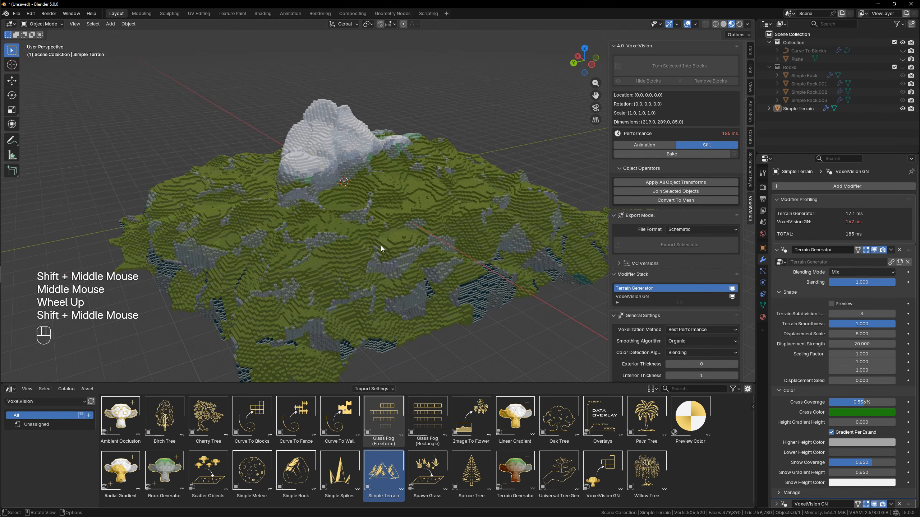
{"action": "scroll", "coordinate": [385, 248], "scroll_direction": "up", "scroll_amount": 1}
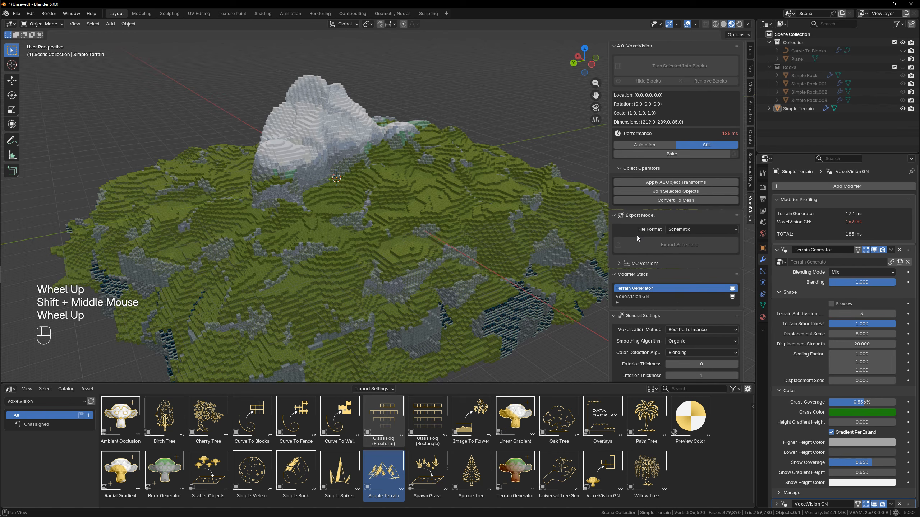
- Widen the properties editor slightly and enable the Terrain Generator's Preview option
{"action": "left_click", "coordinate": [753, 243]}
{"action": "left_click_drag", "start_coordinate": [753, 243], "coordinate": [745, 243]}
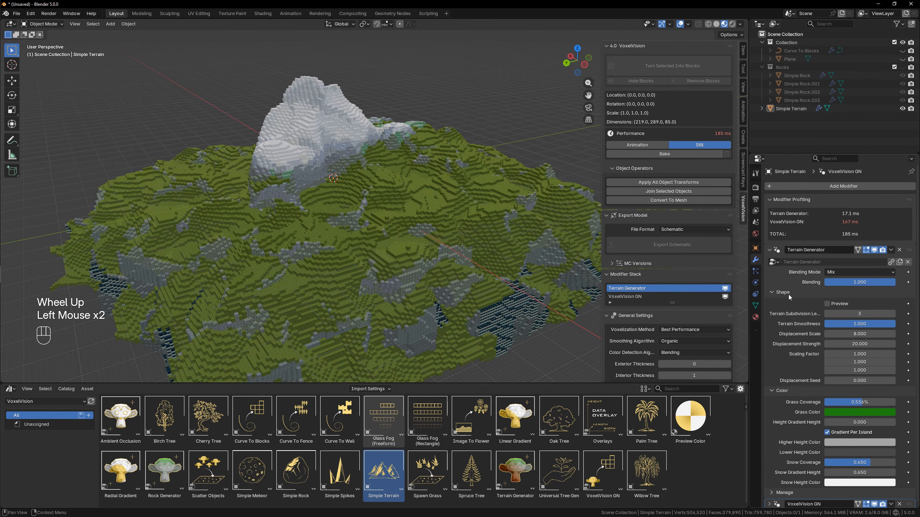
{"action": "scroll", "coordinate": [822, 316], "scroll_direction": "down", "scroll_amount": 2}
{"action": "left_click", "coordinate": [835, 302]}
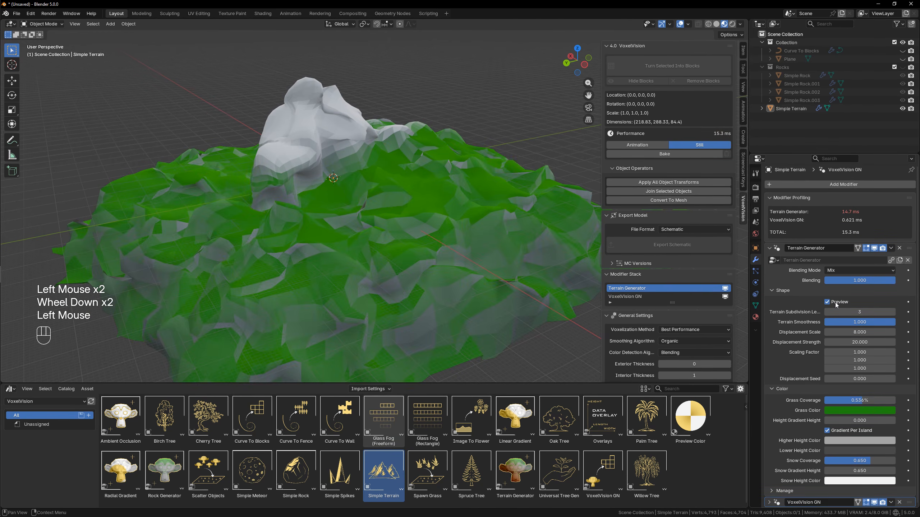
{"action": "middle_click_drag", "start_coordinate": [324, 191], "coordinate": [386, 205]}
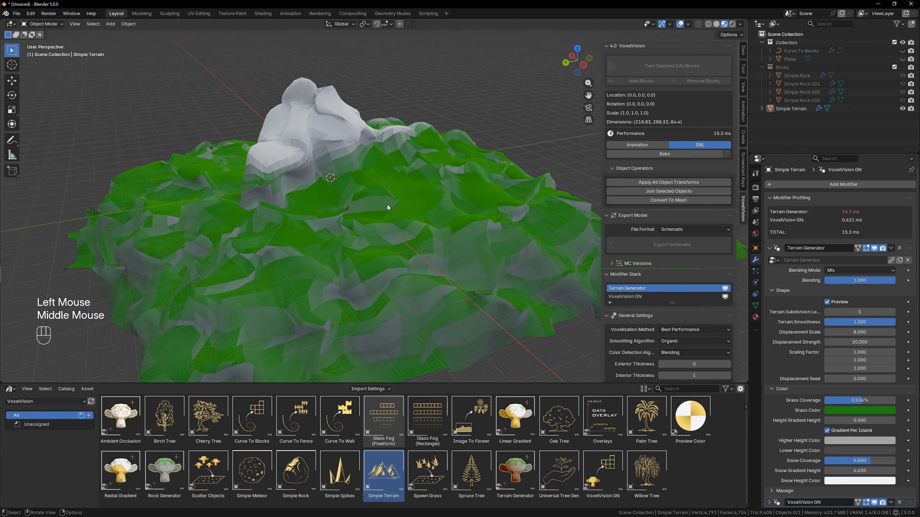
- Lower the Terrain Subdivision Level to 1 and raise it back to 3
{"action": "left_click", "coordinate": [827, 312]}
{"action": "left_click", "coordinate": [827, 312]}
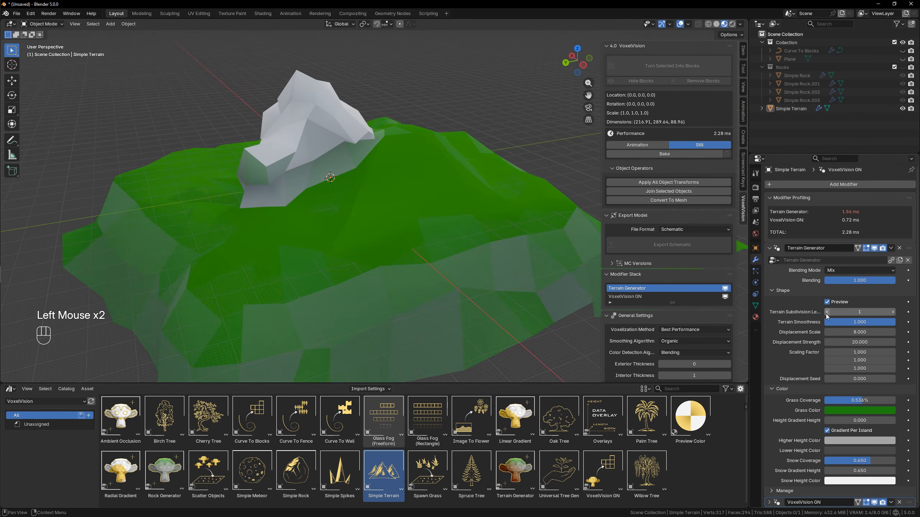
{"action": "left_click", "coordinate": [892, 311]}
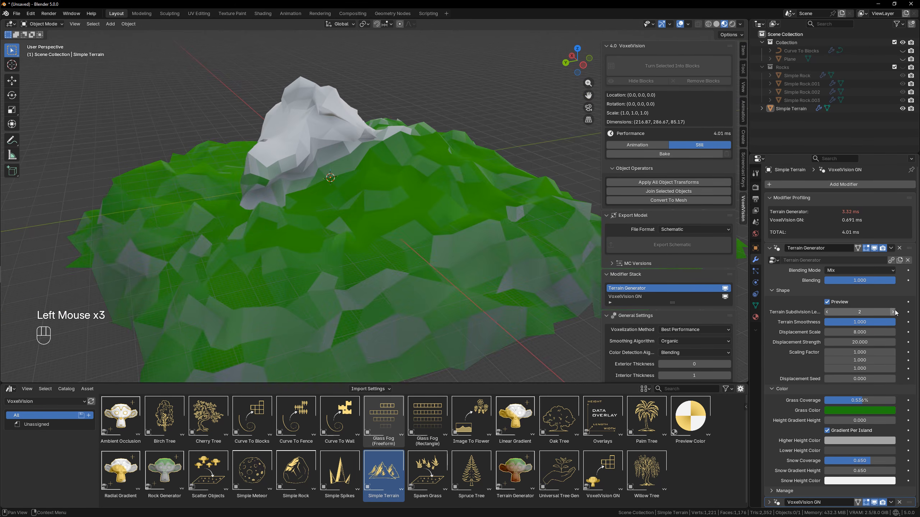
{"action": "left_click", "coordinate": [893, 312]}
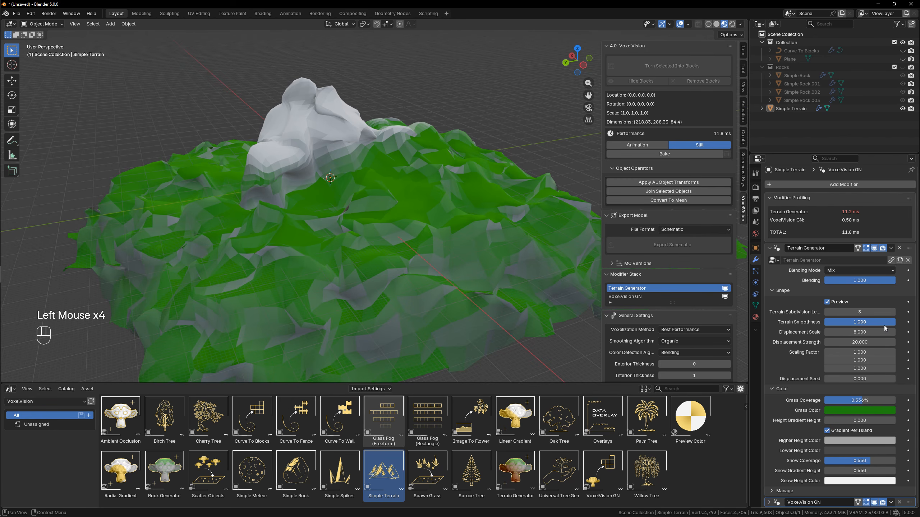
- Set terrain smoothness 0.905, displacement scale 8.030, displacement strength 17.130, displacement seed 0.830, grass coverage 0.546 and height gradient height 0.040
{"action": "left_click_drag", "start_coordinate": [883, 322], "coordinate": [852, 342]}
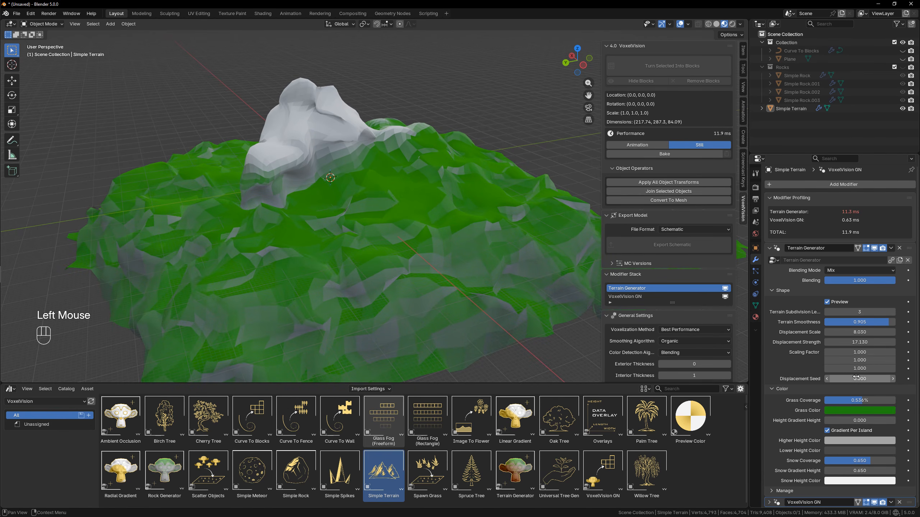
{"action": "left_click_drag", "start_coordinate": [877, 379], "coordinate": [861, 420]}
{"action": "scroll", "coordinate": [863, 369], "scroll_direction": "down", "scroll_amount": 4}
{"action": "scroll", "coordinate": [864, 369], "scroll_direction": "down", "scroll_amount": 2}
{"action": "scroll", "coordinate": [858, 450], "scroll_direction": "down", "scroll_amount": 2}
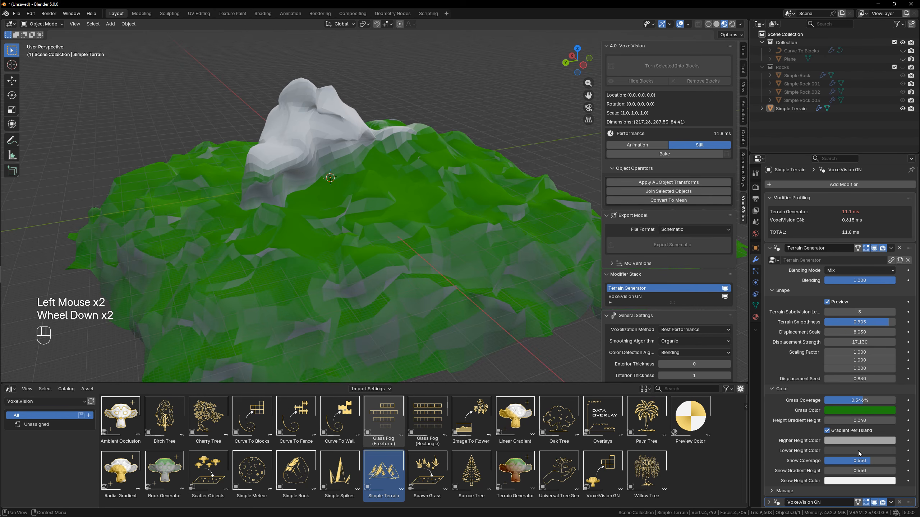
- Set the snow coverage to 0.555 and the snow gradient height to 0.620, and disable the terrain's Preview option
{"action": "mouse_move", "coordinate": [859, 460]}
{"action": "left_mouse_down"}
{"action": "mouse_move", "coordinate": [847, 461]}
{"action": "mouse_move", "coordinate": [863, 460]}
{"action": "mouse_move", "coordinate": [860, 471]}
{"action": "left_mouse_up"}
{"action": "scroll", "coordinate": [860, 453], "scroll_direction": "down", "scroll_amount": 3}
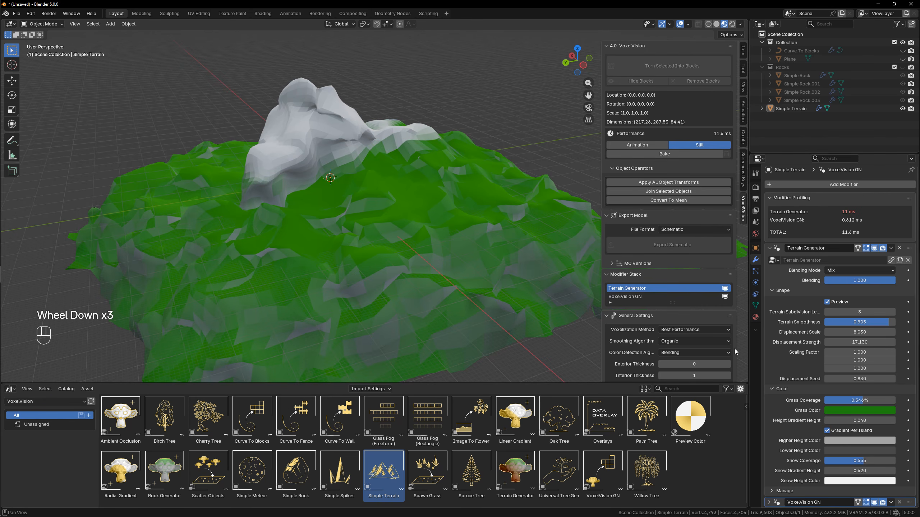
{"action": "left_click", "coordinate": [826, 302]}
{"action": "middle_click_drag", "start_coordinate": [387, 219], "coordinate": [322, 229]}
{"action": "scroll", "coordinate": [381, 263], "scroll_direction": "up", "scroll_amount": 4}
{"action": "scroll", "coordinate": [370, 230], "scroll_direction": "down", "scroll_amount": 1}
{"action": "scroll", "coordinate": [322, 229], "scroll_direction": "up", "scroll_amount": 2}
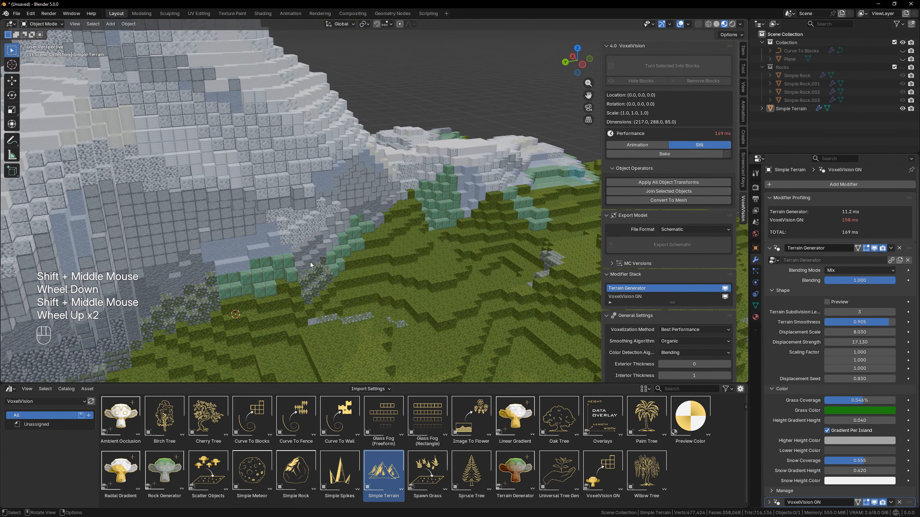
{"action": "middle_click_drag", "start_coordinate": [371, 296], "coordinate": [448, 292], "text": "shift"}
- Load the Simple Terrain preset into the terrain's block palette and enable Custom Block Selection
{"action": "scroll", "coordinate": [700, 285], "scroll_direction": "down", "scroll_amount": 4}
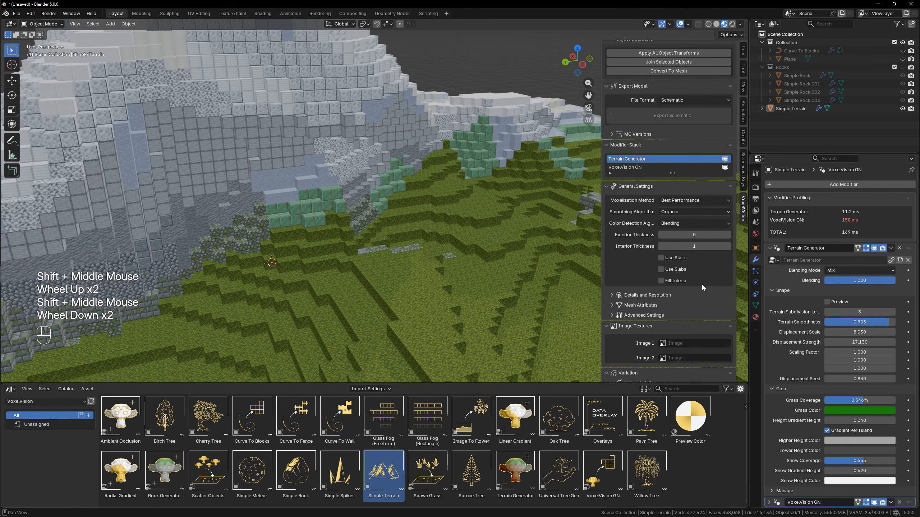
{"action": "scroll", "coordinate": [698, 282], "scroll_direction": "down", "scroll_amount": 4}
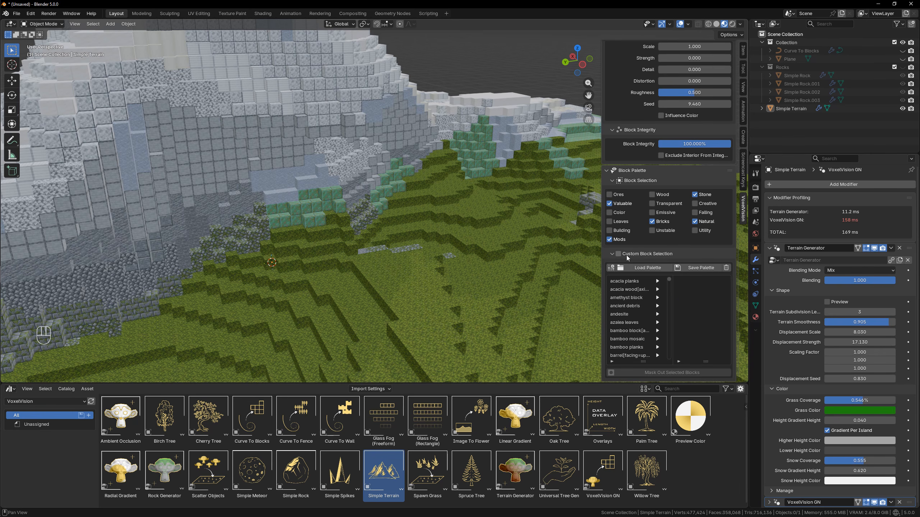
{"action": "left_click", "coordinate": [611, 268]}
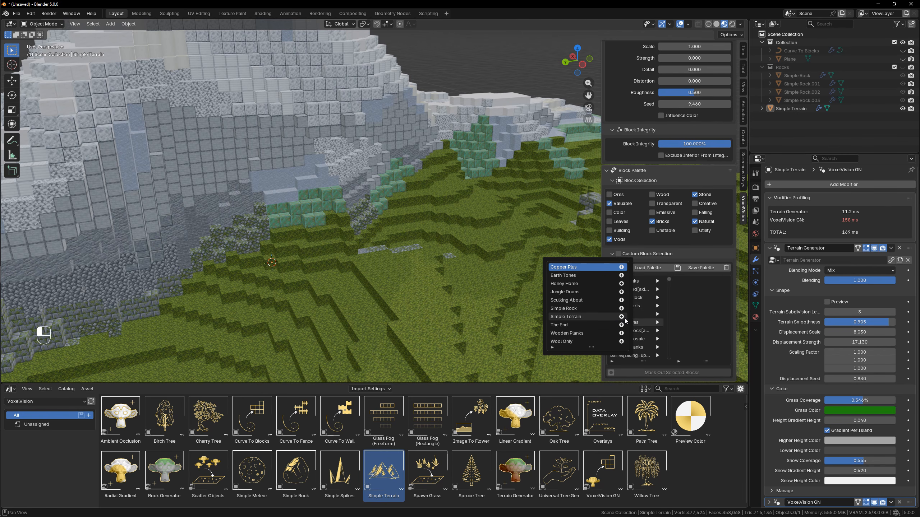
{"action": "left_click", "coordinate": [618, 254]}
- Examine the terrain with its custom block palette, both close up at the mountain and as a whole
{"action": "scroll", "coordinate": [465, 160], "scroll_direction": "down", "scroll_amount": 1}
{"action": "middle_click_drag", "start_coordinate": [310, 220], "coordinate": [395, 189], "text": "shift"}
{"action": "scroll", "coordinate": [420, 188], "scroll_direction": "down", "scroll_amount": 1}
{"action": "scroll", "coordinate": [638, 233], "scroll_direction": "up", "scroll_amount": 1}
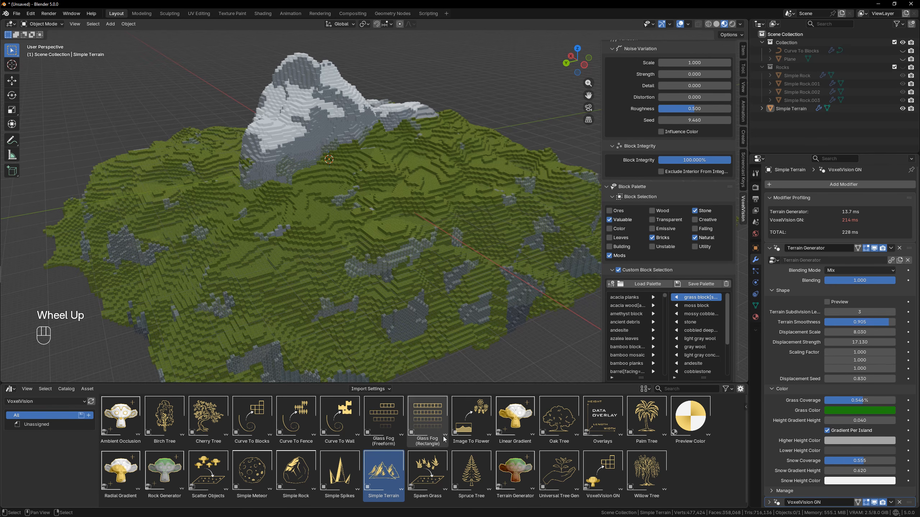
{"action": "scroll", "coordinate": [276, 468], "scroll_direction": "down", "scroll_amount": 3}
{"action": "middle_click_drag", "start_coordinate": [444, 291], "coordinate": [392, 239], "text": "shift"}
{"action": "scroll", "coordinate": [392, 239], "scroll_direction": "up", "scroll_amount": 3}
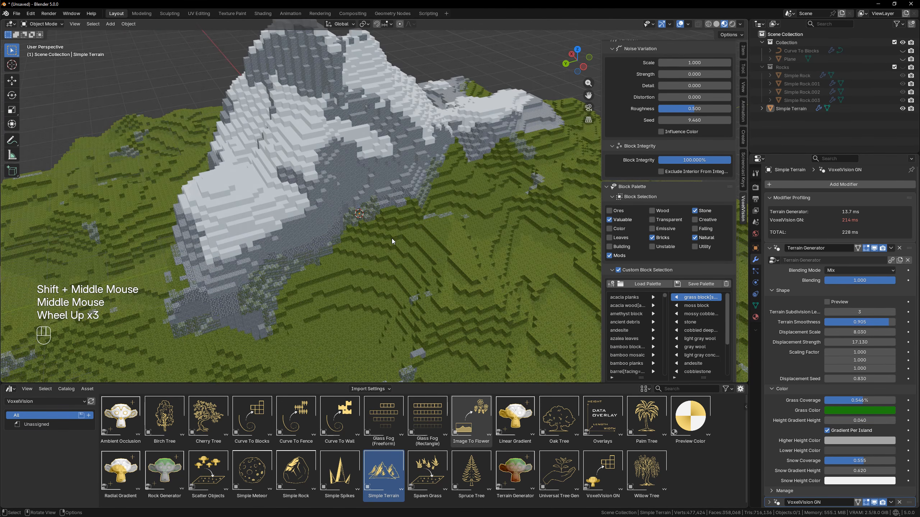
{"action": "scroll", "coordinate": [392, 239], "scroll_direction": "down", "scroll_amount": 4}
{"action": "middle_click_drag", "start_coordinate": [414, 269], "coordinate": [395, 290], "text": "shift"}
{"action": "scroll", "coordinate": [398, 269], "scroll_direction": "up", "scroll_amount": 3}
{"action": "scroll", "coordinate": [407, 263], "scroll_direction": "down", "scroll_amount": 1}
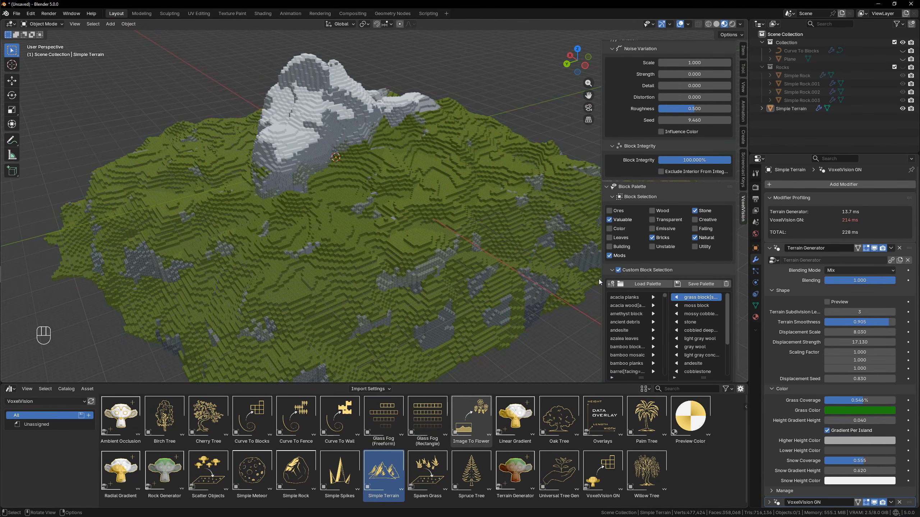
- Collapse the terrain's Terrain Generator settings and apply the Radial Gradient asset to the terrain
{"action": "left_click", "coordinate": [770, 249]}
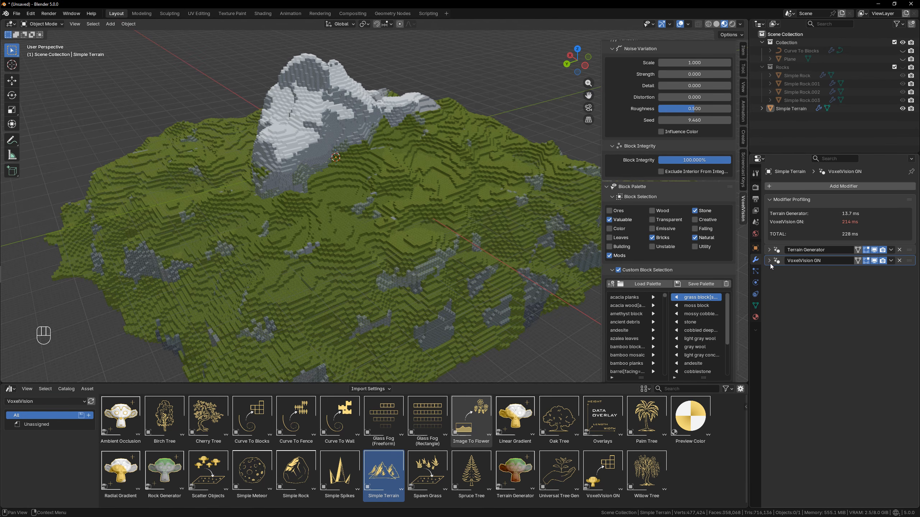
{"action": "mouse_move", "coordinate": [355, 321]}
{"action": "middle_mouse_down", "text": "shift"}
{"action": "mouse_move", "coordinate": [365, 292]}
{"action": "mouse_move", "coordinate": [364, 320]}
{"action": "middle_mouse_up", "text": "shift"}
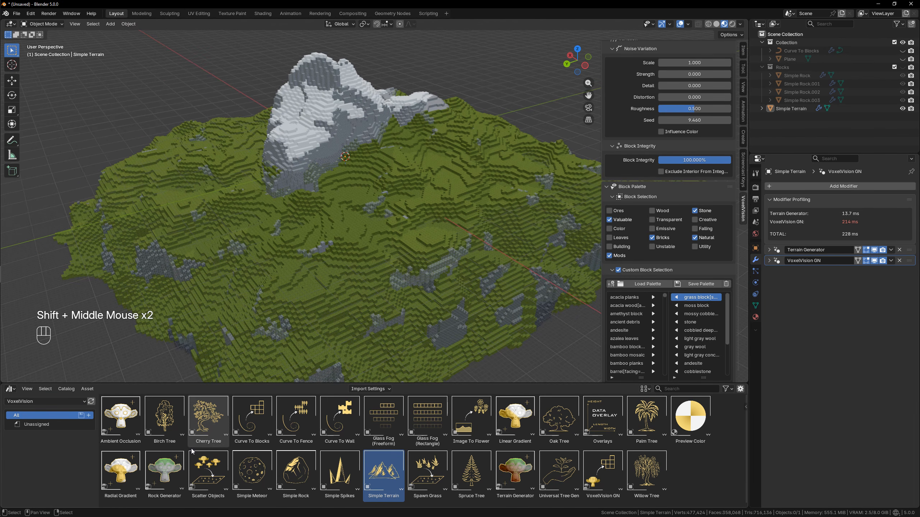
{"action": "left_click", "coordinate": [135, 483]}
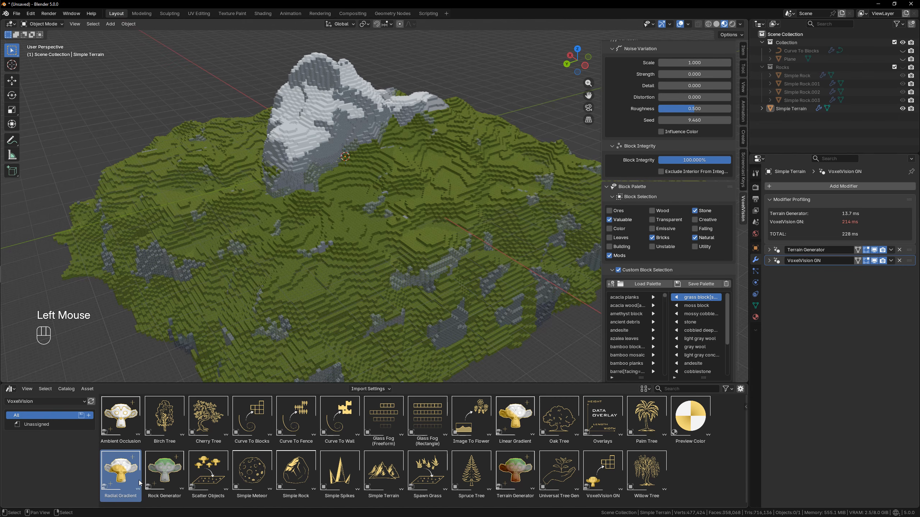
{"action": "left_click_drag", "start_coordinate": [121, 477], "coordinate": [355, 173]}
{"action": "left_click_drag", "start_coordinate": [427, 260], "coordinate": [426, 265]}
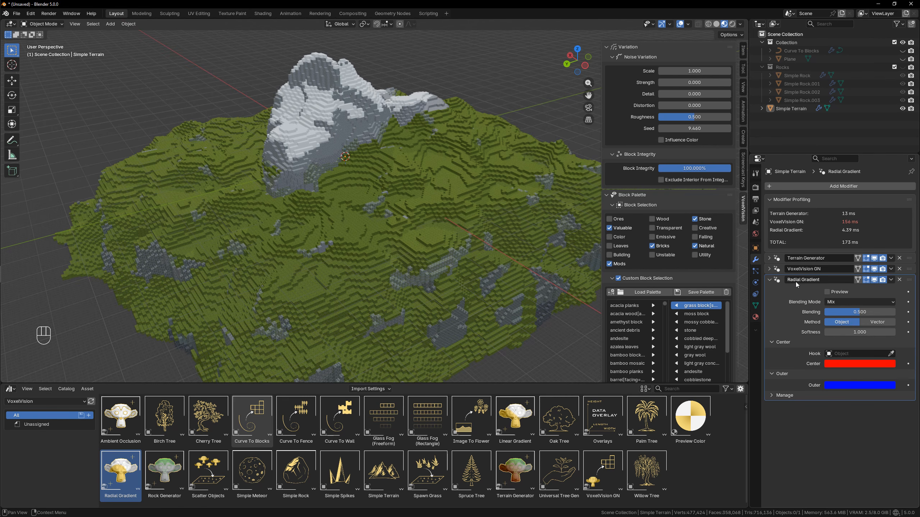
- Move the Radial Gradient modifier above VoxelVision GN in the terrain's modifier stack and enable its Preview option
{"action": "left_click", "coordinate": [815, 270]}
{"action": "key", "text": "Escape"}
{"action": "left_click_drag", "start_coordinate": [909, 279], "coordinate": [909, 266]}
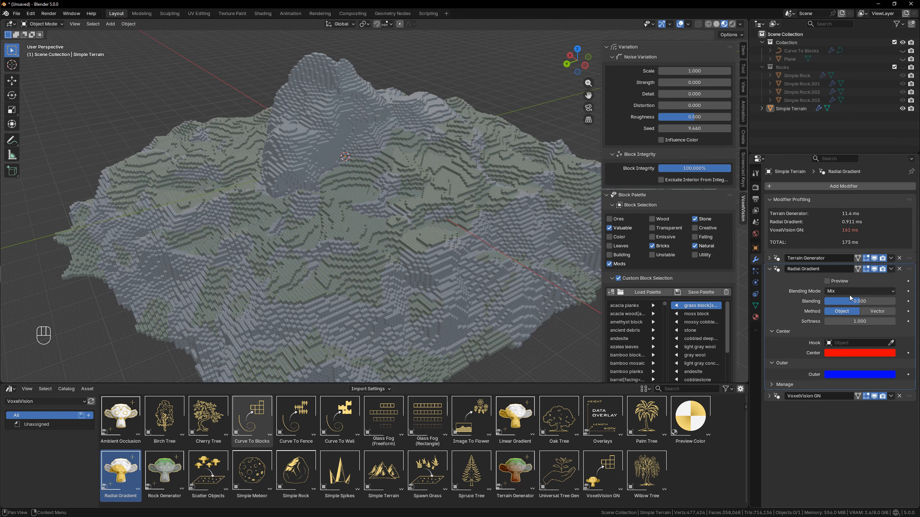
{"action": "left_click", "coordinate": [846, 282]}
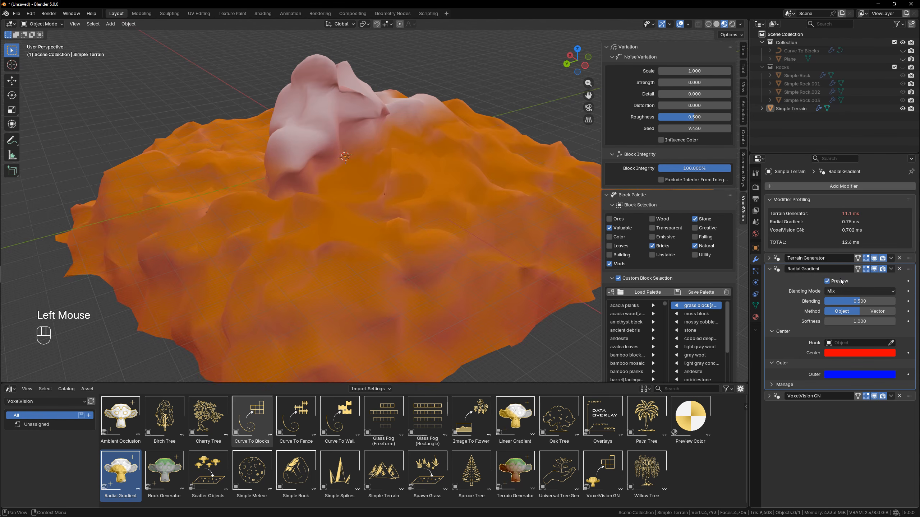
{"action": "left_click", "coordinate": [831, 281]}
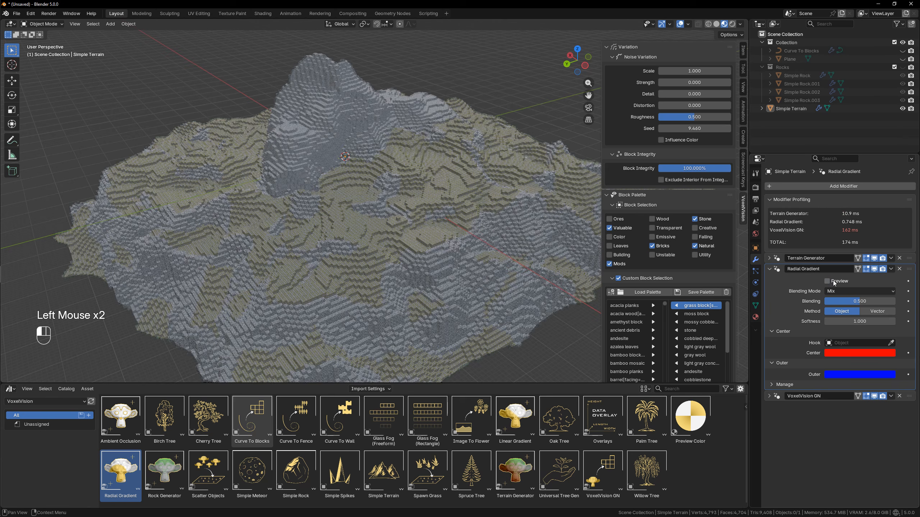
{"action": "left_click", "coordinate": [831, 281]}
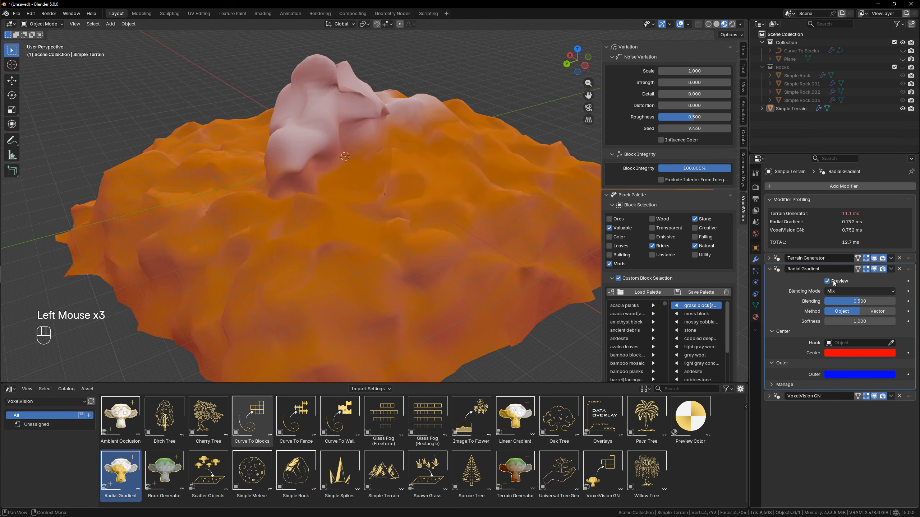
- Disable VoxelVision GN in the viewport and toggle the Radial Gradient's viewport display to compare the terrain with and without it
{"action": "left_click", "coordinate": [875, 268]}
{"action": "left_click", "coordinate": [875, 396]}
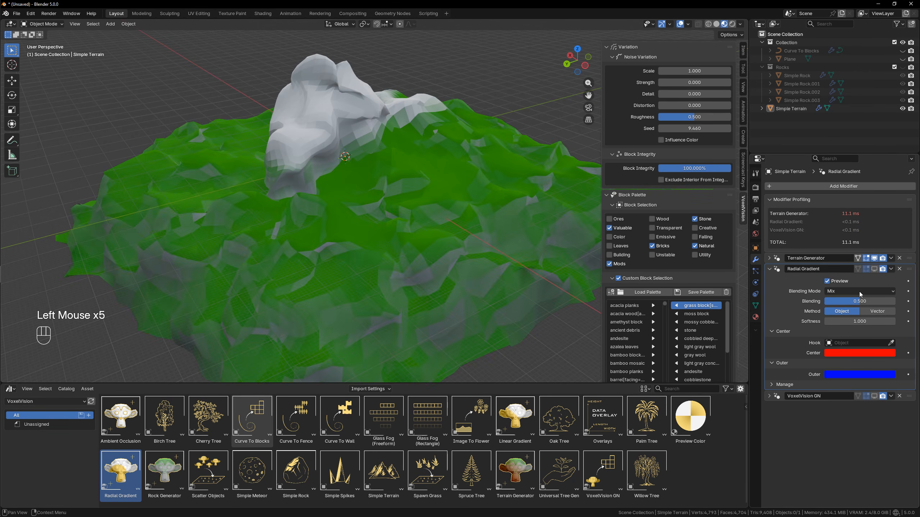
{"action": "left_click", "coordinate": [874, 270]}
{"action": "left_click", "coordinate": [874, 270]}
{"action": "left_click", "coordinate": [874, 269]}
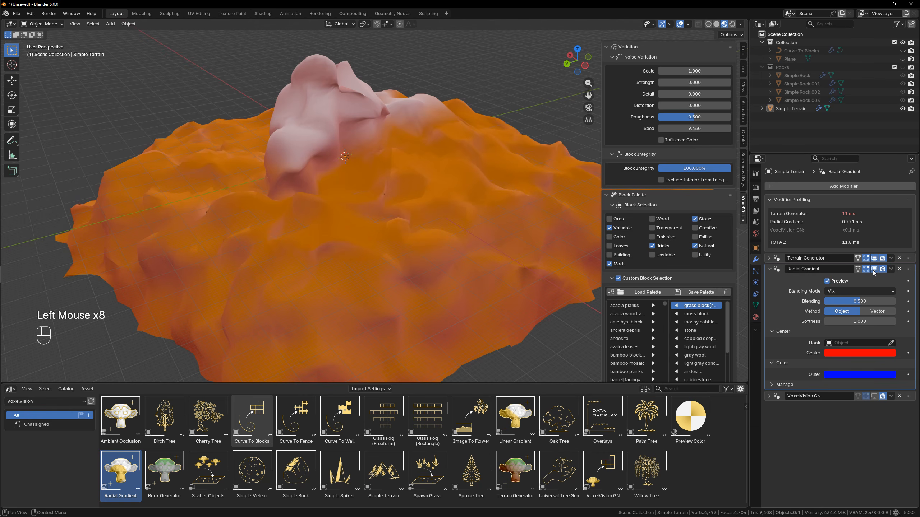
{"action": "left_click", "coordinate": [873, 269]}
{"action": "left_click", "coordinate": [876, 269]}
- Try the Radial Gradient's blending at 0.000, then set it to 0.610
{"action": "left_click_drag", "start_coordinate": [862, 301], "coordinate": [828, 301]}
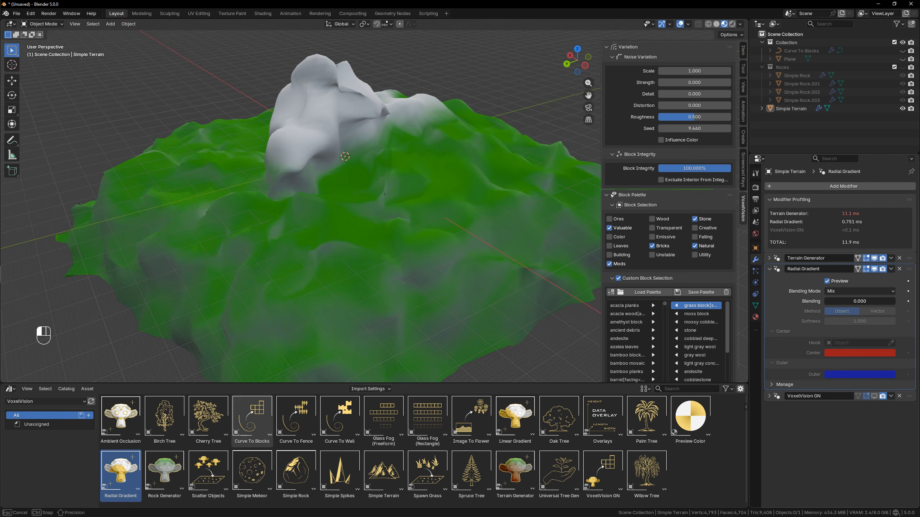
{"action": "left_click_drag", "start_coordinate": [830, 300], "coordinate": [868, 301]}
{"action": "left_click", "coordinate": [828, 292]}
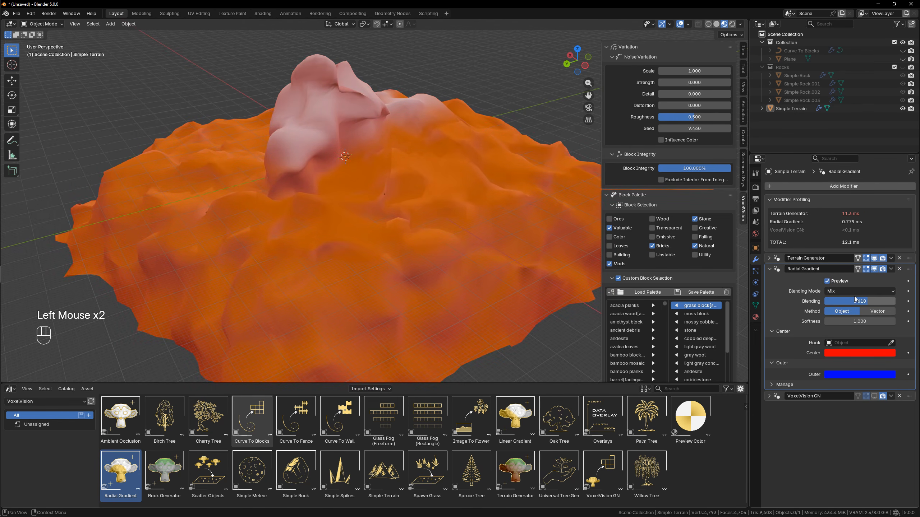
{"action": "scroll", "coordinate": [434, 189], "scroll_direction": "down", "scroll_amount": 1}
{"action": "middle_click_drag", "start_coordinate": [435, 189], "coordinate": [392, 223], "text": "shift"}
{"action": "scroll", "coordinate": [394, 209], "scroll_direction": "down", "scroll_amount": 2}
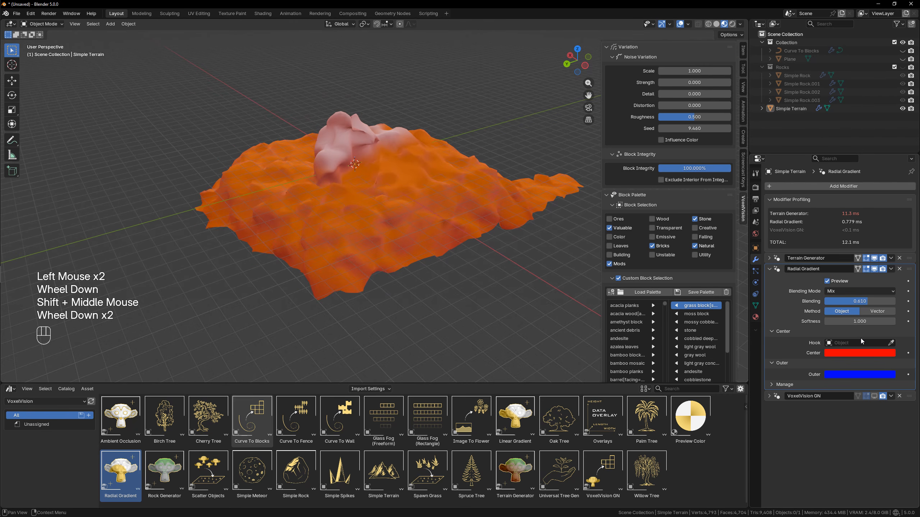
{"action": "scroll", "coordinate": [423, 224], "scroll_direction": "up", "scroll_amount": 2}
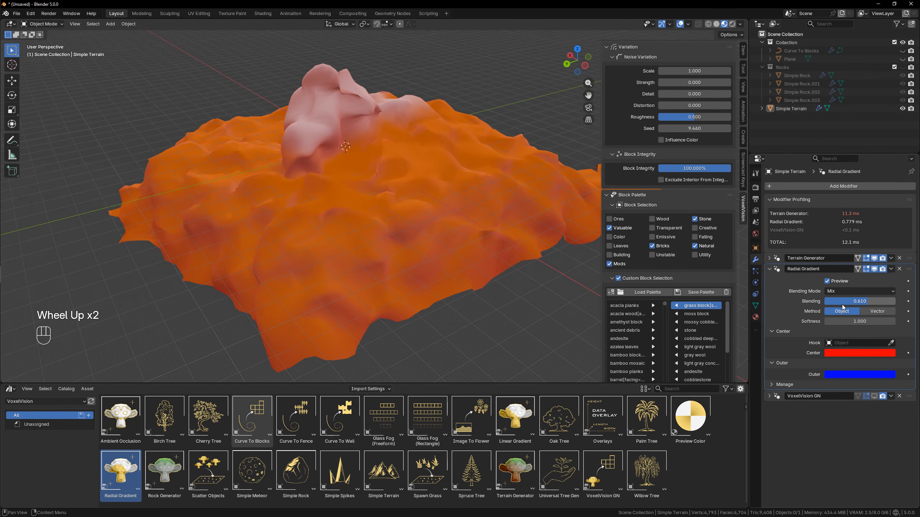
- Add a sphere empty at the terrain's center and scale it up to about 53.5 so it surrounds the mountain
{"action": "key", "text": "shift+a"}
{"action": "mouse_move", "coordinate": [421, 278]}
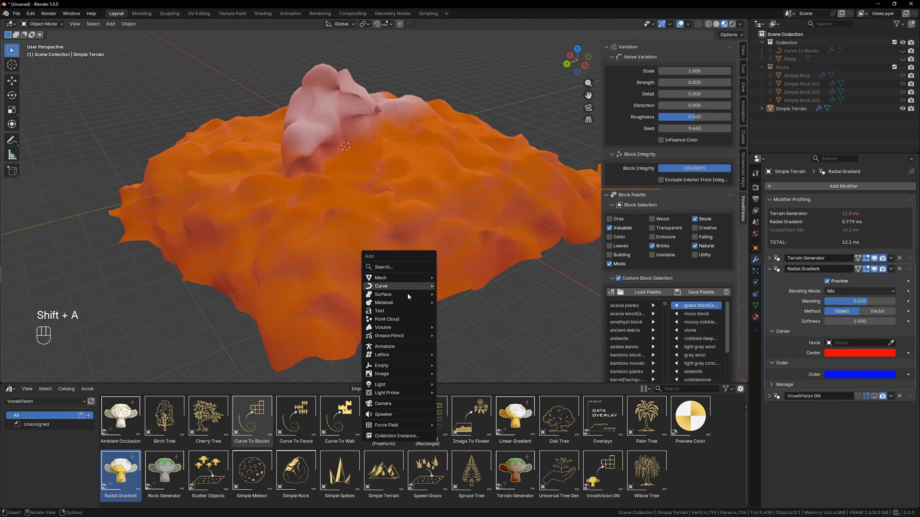
{"action": "mouse_move", "coordinate": [394, 365]}
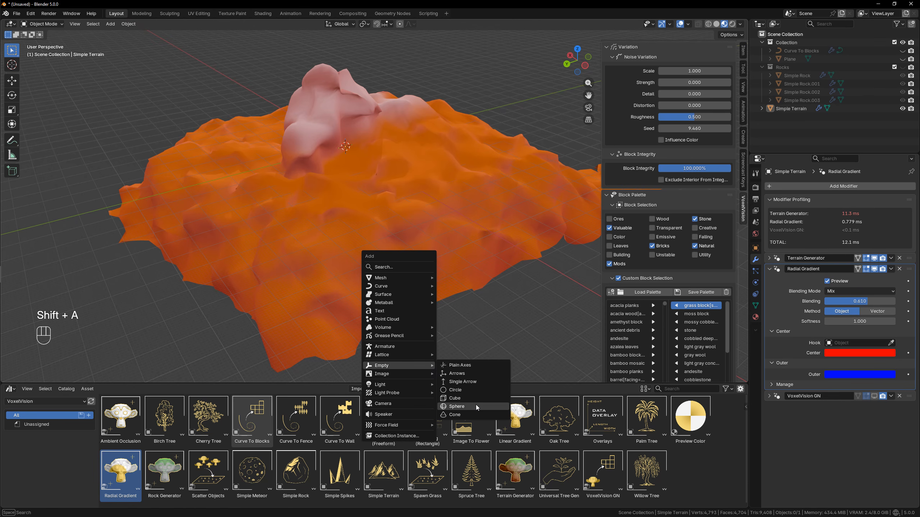
{"action": "left_click", "coordinate": [461, 407]}
{"action": "key", "text": "s"}
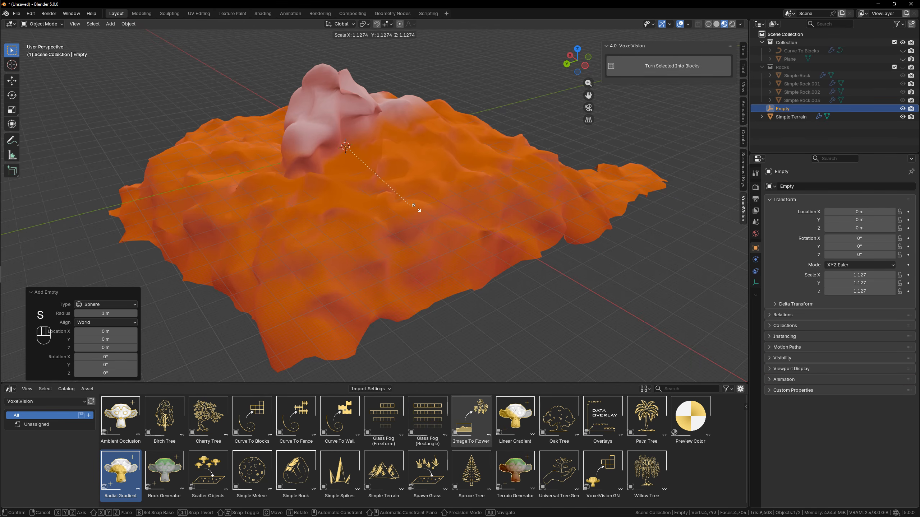
{"action": "left_click", "coordinate": [92, 186]}
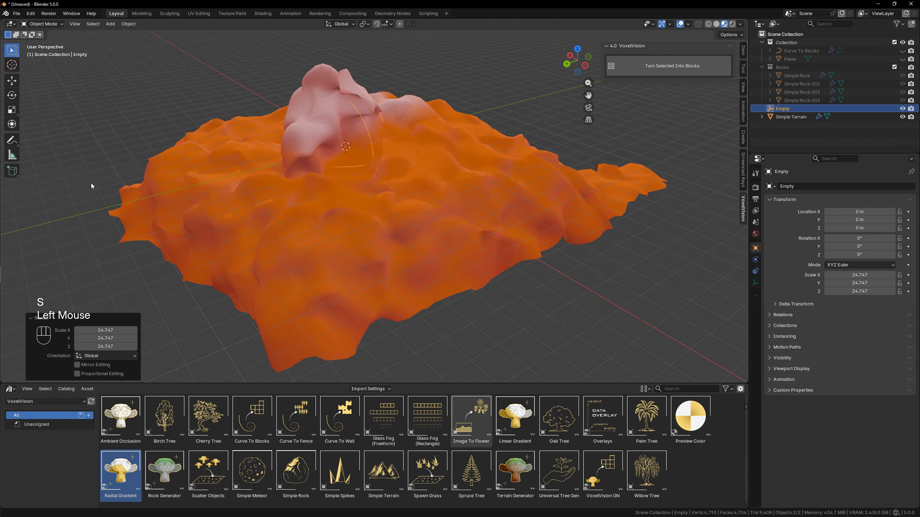
{"action": "key", "text": "s"}
{"action": "left_click", "coordinate": [387, 196]}
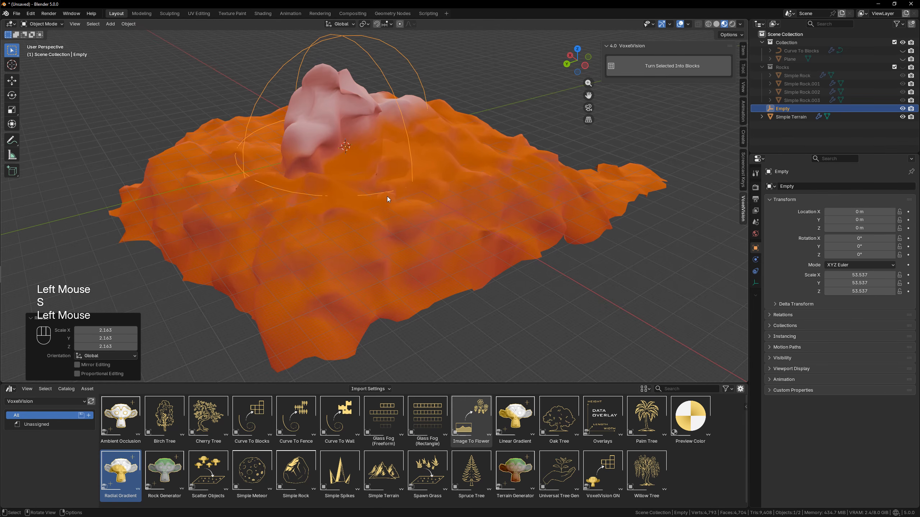
{"action": "scroll", "coordinate": [387, 196], "scroll_direction": "down", "scroll_amount": 2}
{"action": "key", "text": "g"}
{"action": "right_click", "coordinate": [393, 122]}
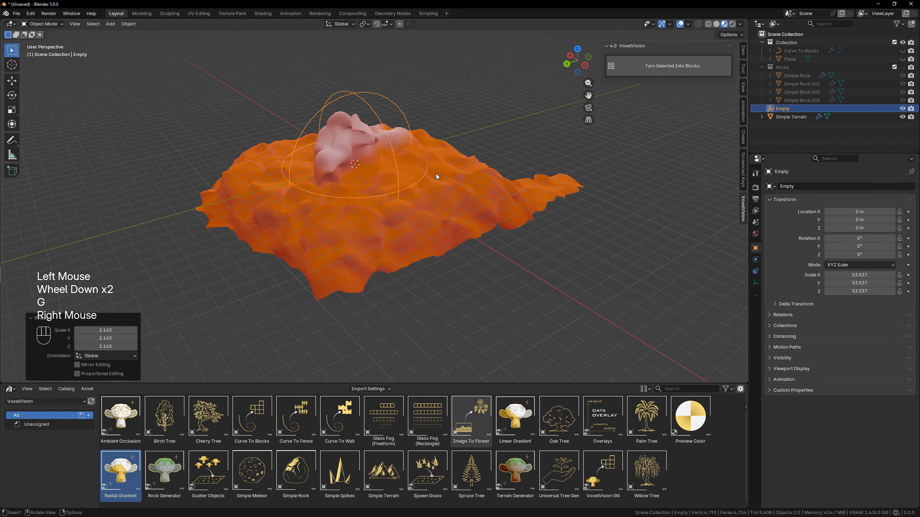
- Select the terrain and start picking an object for the Radial Gradient's center hook
{"action": "left_click", "coordinate": [340, 180]}
{"action": "middle_click_drag", "start_coordinate": [340, 179], "coordinate": [354, 214], "text": "shift"}
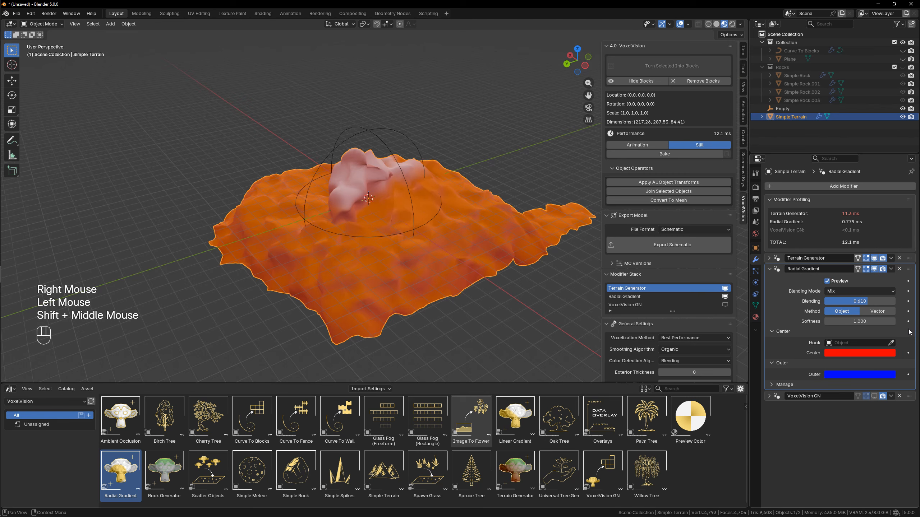
{"action": "left_click", "coordinate": [891, 342]}
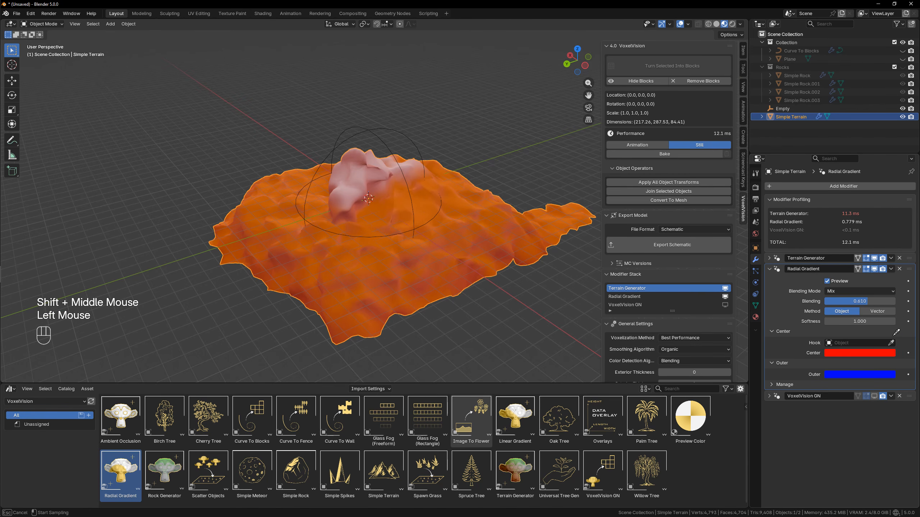
- Hook the Radial Gradient's center to the spherical empty around the terrain's peak, and select that empty
{"action": "left_click", "coordinate": [369, 128]}
{"action": "middle_click_drag", "start_coordinate": [386, 180], "coordinate": [428, 185]}
{"action": "scroll", "coordinate": [389, 212], "scroll_direction": "up", "scroll_amount": 2}
{"action": "left_click", "coordinate": [413, 221]}
{"action": "key", "text": "s"}
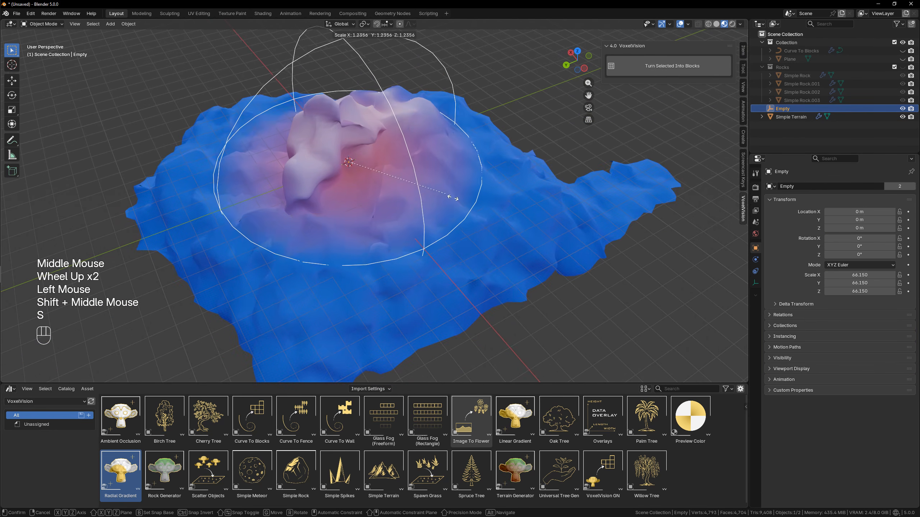
{"action": "right_click", "coordinate": [452, 182]}
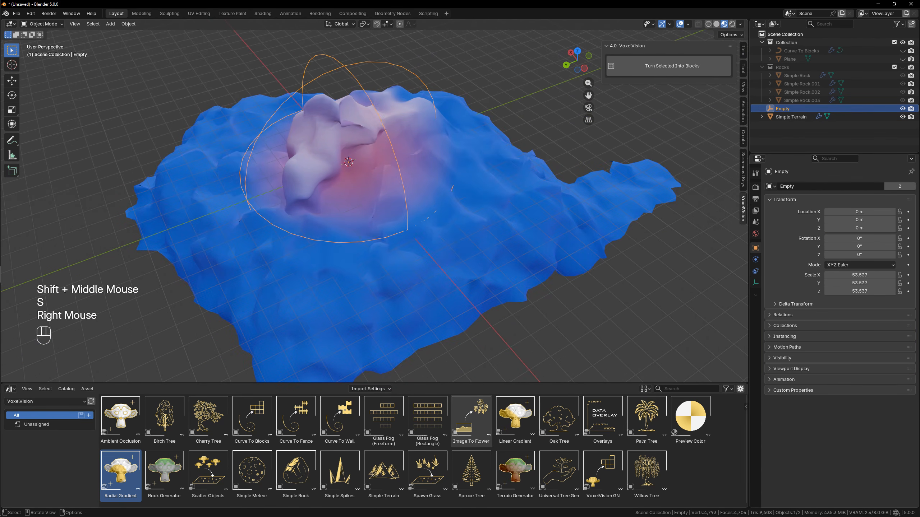
{"action": "key", "text": "s"}
{"action": "right_click", "coordinate": [455, 208]}
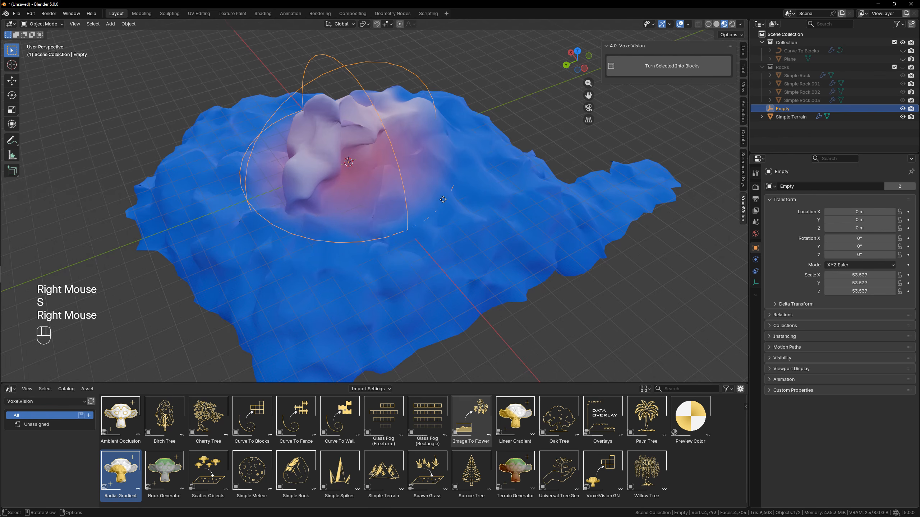
{"action": "key", "text": "g"}
{"action": "right_click", "coordinate": [449, 309]}
{"action": "middle_click_drag", "start_coordinate": [449, 301], "coordinate": [492, 207]}
{"action": "key", "text": "g"}
{"action": "right_click", "coordinate": [438, 239]}
- Move the spherical empty to about X 40.7, Y 27.7, Z -0.9 m and scale it up about 1.5 times
{"action": "key", "text": "g"}
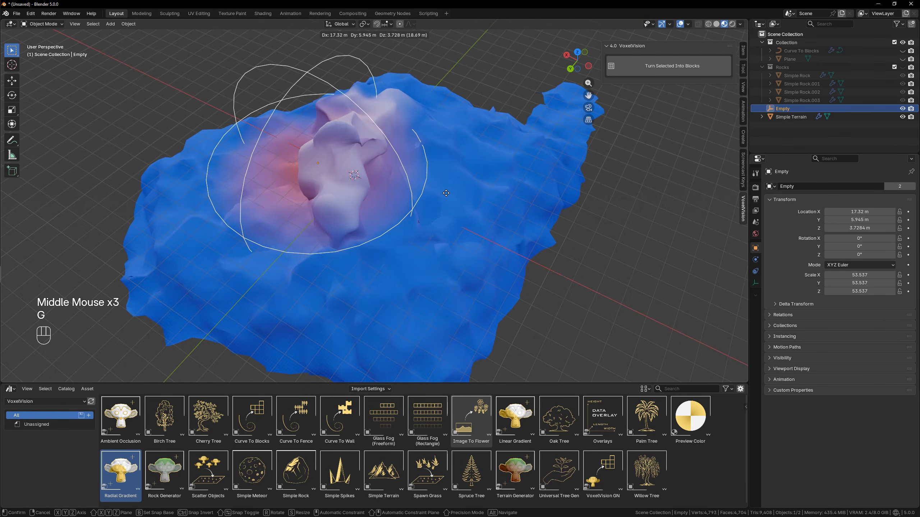
{"action": "left_click", "coordinate": [349, 218]}
{"action": "key", "text": "s"}
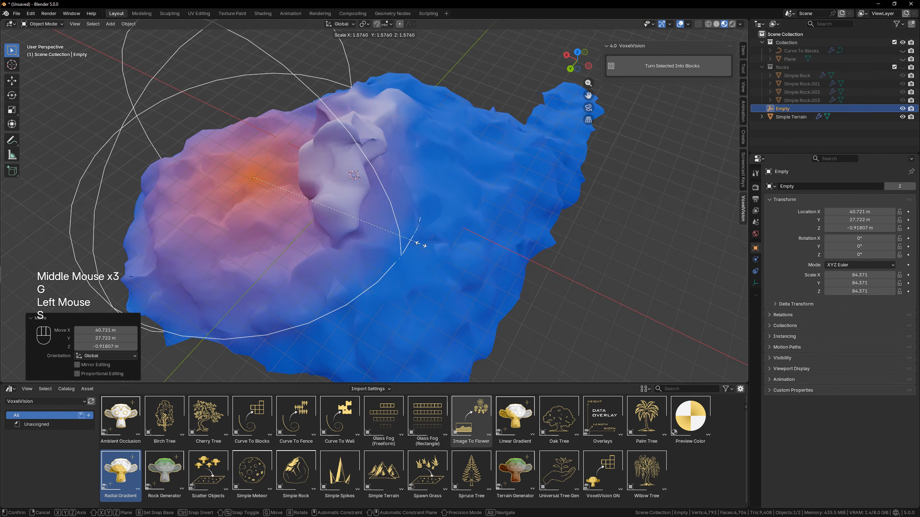
{"action": "left_click", "coordinate": [415, 243]}
- Select Simple Terrain and raise the Radial Gradient's blending to 1.000
{"action": "left_click", "coordinate": [460, 237]}
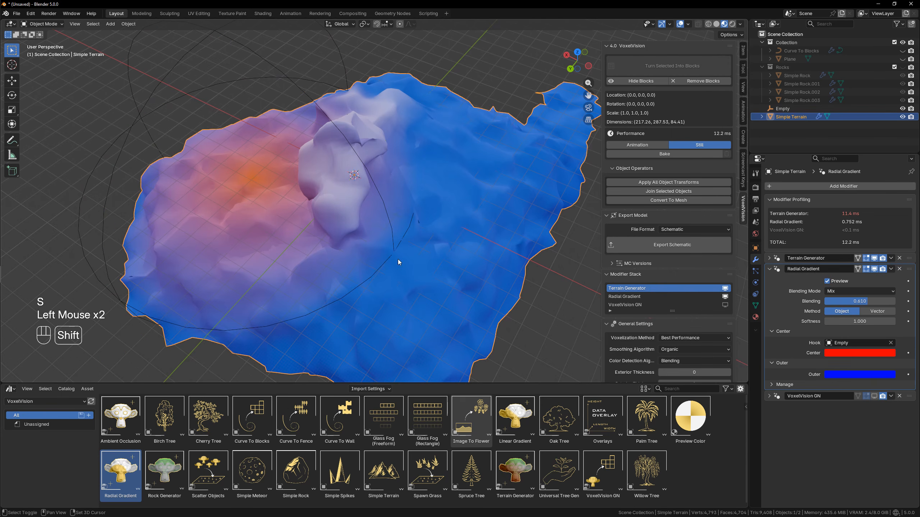
{"action": "middle_click_drag", "start_coordinate": [398, 259], "coordinate": [419, 258], "text": "shift"}
{"action": "left_click_drag", "start_coordinate": [860, 301], "coordinate": [897, 305]}
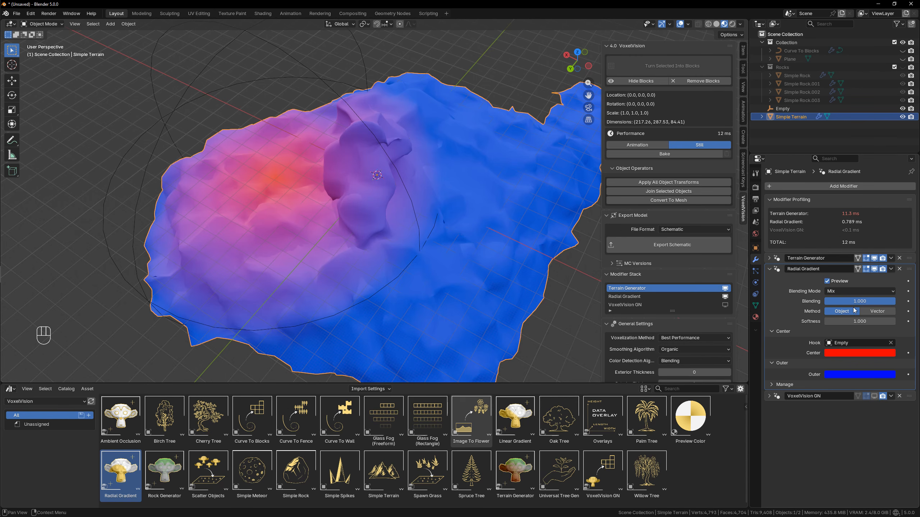
- Cycle the Radial Gradient's blending mode through Multiply, Color Dodge and Add to Linear Light
{"action": "scroll", "coordinate": [849, 291], "scroll_direction": "down", "scroll_amount": 2, "text": "ctrl"}
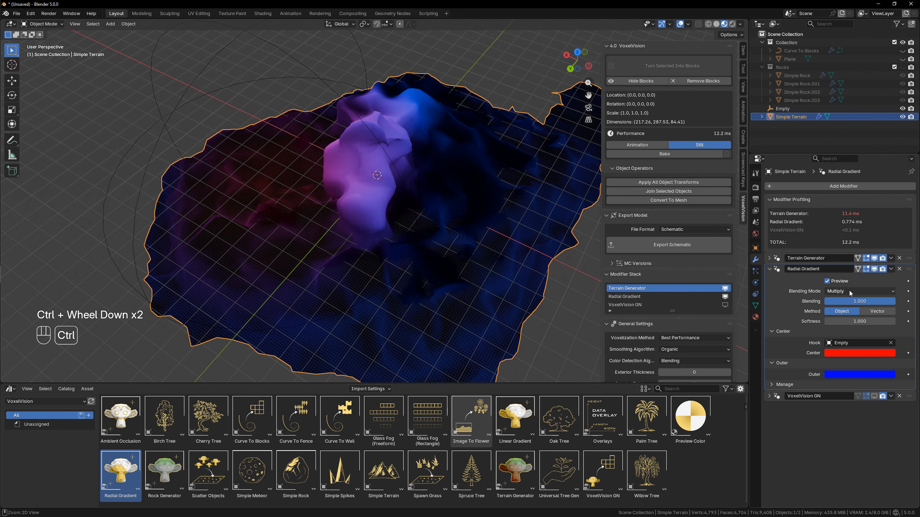
{"action": "scroll", "coordinate": [850, 290], "scroll_direction": "down", "scroll_amount": 4, "text": "ctrl"}
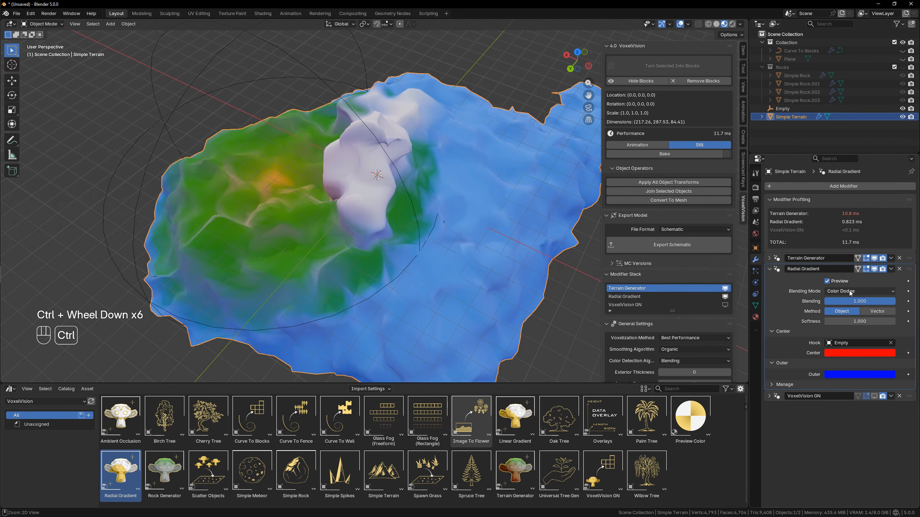
{"action": "scroll", "coordinate": [849, 291], "scroll_direction": "down", "scroll_amount": 2, "text": "ctrl"}
{"action": "scroll", "coordinate": [849, 290], "scroll_direction": "up", "scroll_amount": 1, "text": "ctrl"}
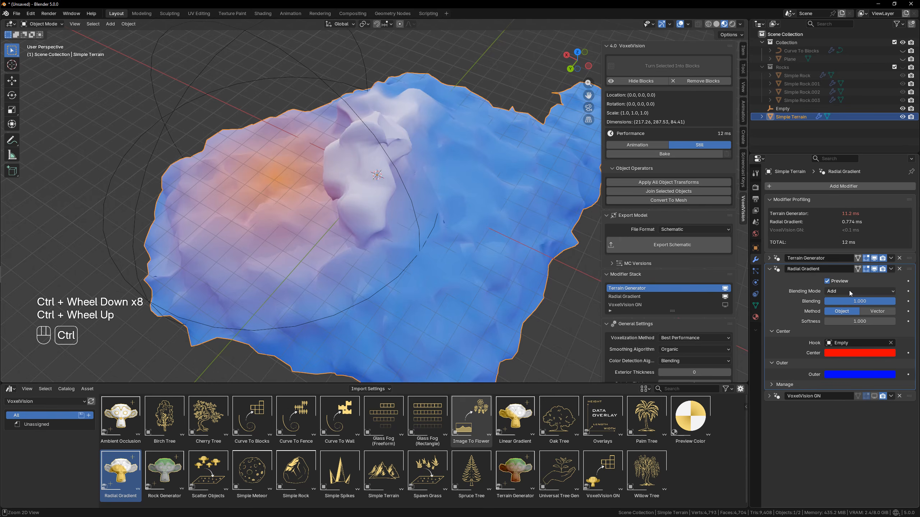
{"action": "scroll", "coordinate": [849, 290], "scroll_direction": "down", "scroll_amount": 3, "text": "ctrl"}
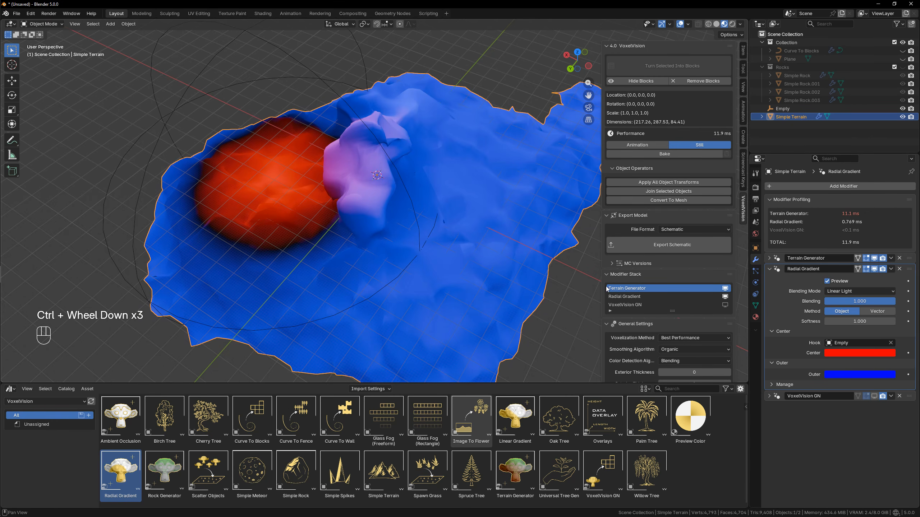
- Change the Radial Gradient's center color to green #22FF00 and its outer color to light orange
{"action": "left_click", "coordinate": [860, 353]}
{"action": "left_click_drag", "start_coordinate": [828, 235], "coordinate": [820, 230]}
{"action": "left_click_drag", "start_coordinate": [889, 242], "coordinate": [889, 209]}
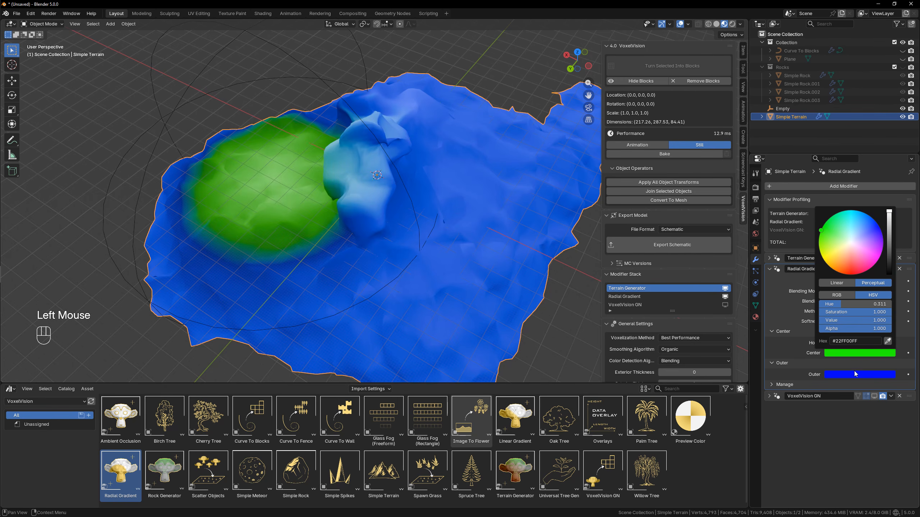
{"action": "left_click", "coordinate": [854, 375]}
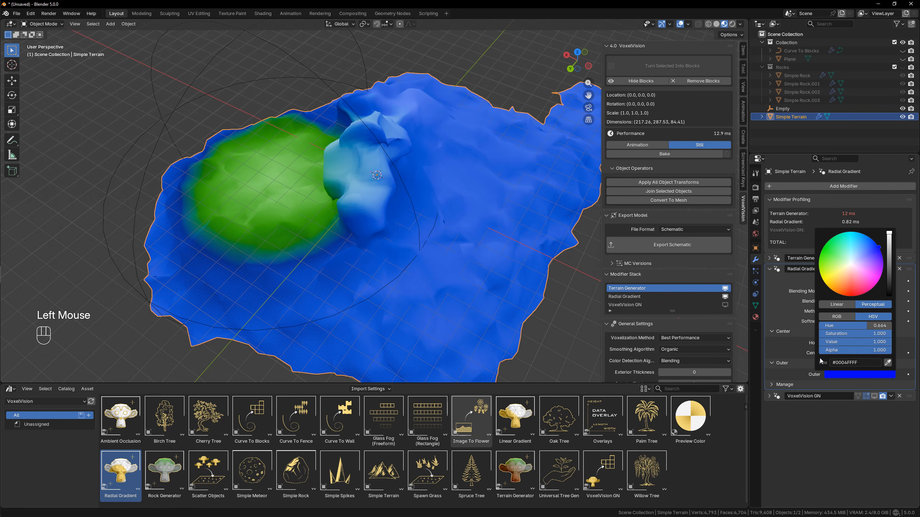
{"action": "mouse_move", "coordinate": [849, 286]}
{"action": "left_mouse_down"}
{"action": "mouse_move", "coordinate": [845, 295]}
{"action": "mouse_move", "coordinate": [845, 278]}
{"action": "left_mouse_up"}
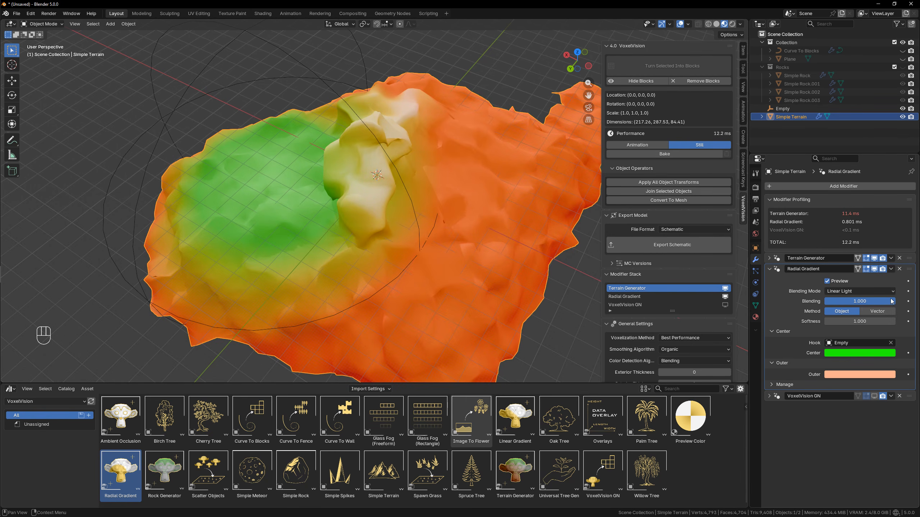
- Set the Radial Gradient's blending mode to Mix, blending to 0.330 and softness to 52.030
{"action": "left_click", "coordinate": [872, 293]}
{"action": "left_click", "coordinate": [846, 299]}
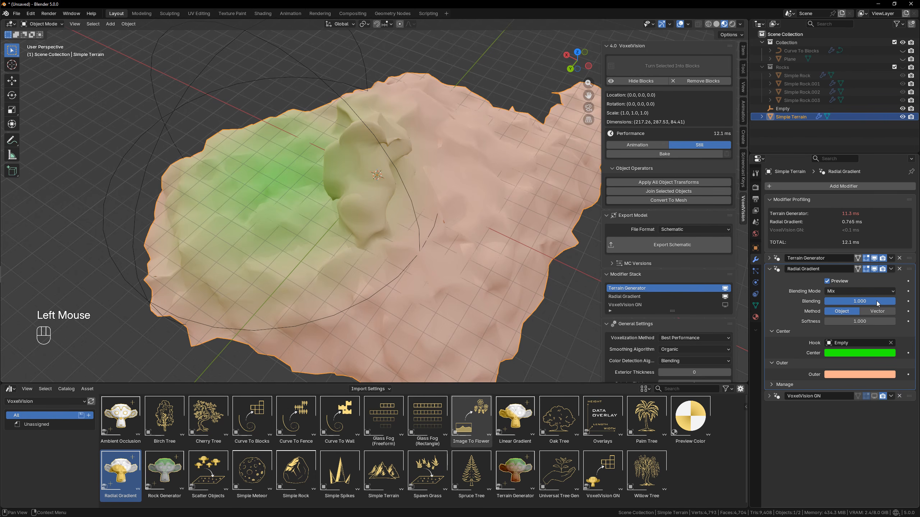
{"action": "left_click_drag", "start_coordinate": [877, 303], "coordinate": [890, 322]}
{"action": "middle_click_drag", "start_coordinate": [484, 211], "coordinate": [461, 217]}
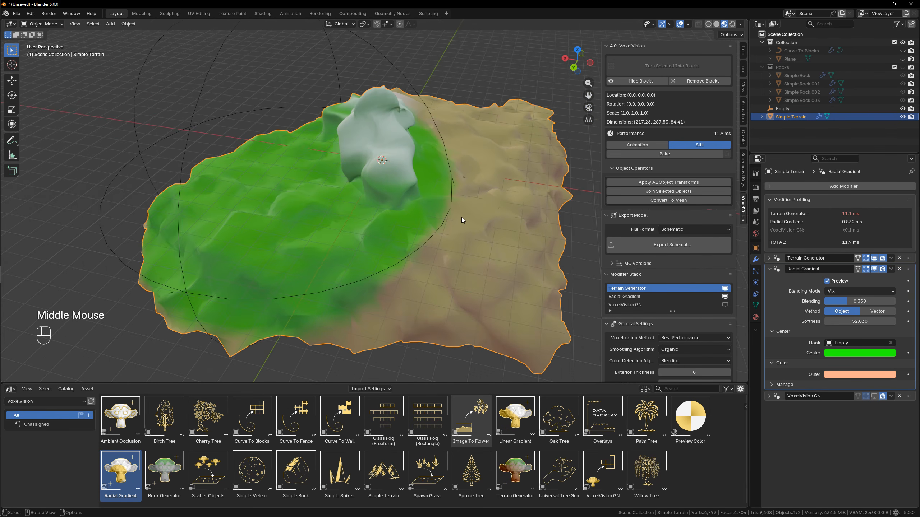
- Scale the spherical empty down to about 53.5 and shift it toward the near edge of the terrain's green area
{"action": "left_click", "coordinate": [390, 57]}
{"action": "key", "text": "s"}
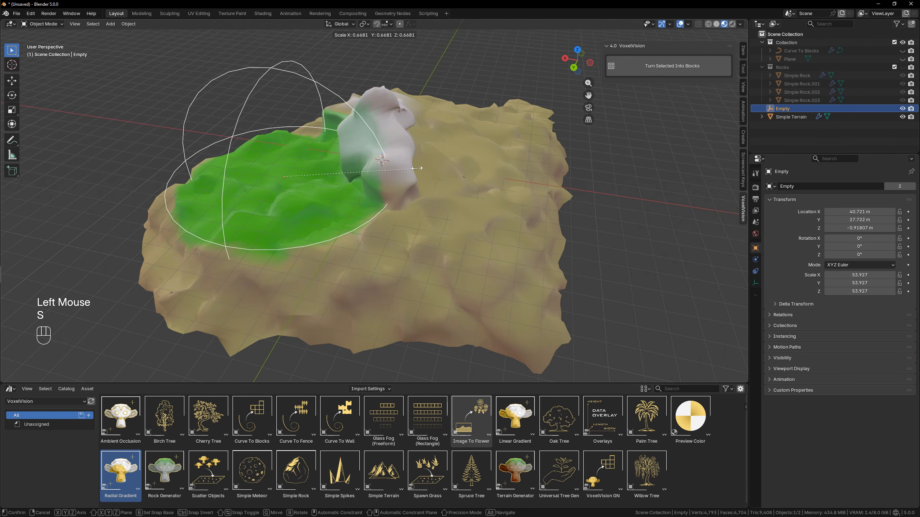
{"action": "left_click", "coordinate": [416, 168]}
{"action": "middle_click_drag", "start_coordinate": [390, 175], "coordinate": [385, 197], "text": "shift"}
{"action": "key", "text": "g"}
{"action": "left_click", "coordinate": [371, 222]}
- Enable Simple Terrain's VoxelVision GN modifier in the viewport and turn off the Radial Gradient's preview
{"action": "left_click", "coordinate": [372, 223]}
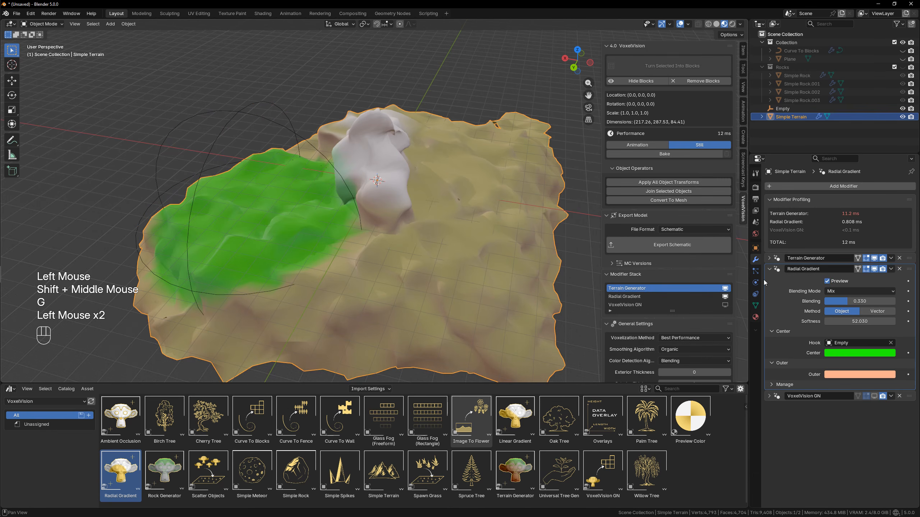
{"action": "left_click", "coordinate": [874, 395]}
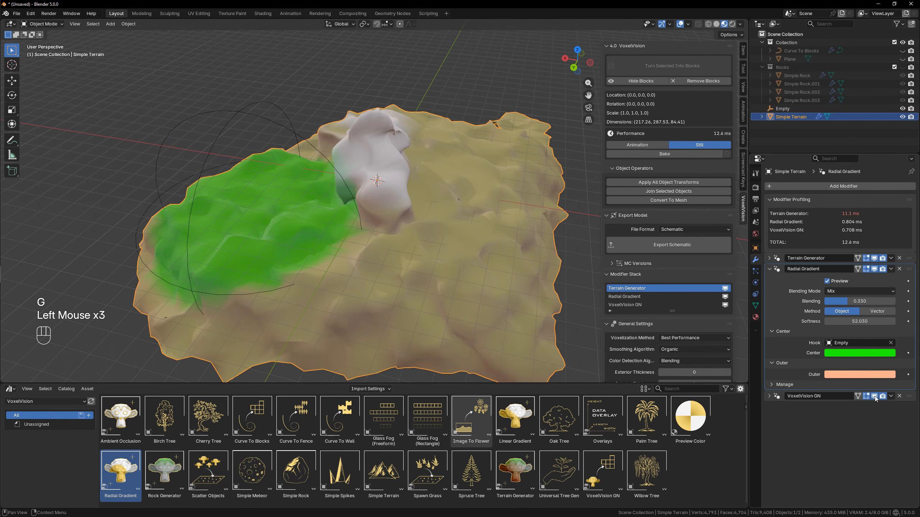
{"action": "left_click", "coordinate": [828, 281]}
- Move the spherical empty over the voxelized terrain to about X 44.5, Y 41.8, Z -15.5 m
{"action": "middle_click_drag", "start_coordinate": [379, 234], "coordinate": [300, 100]}
{"action": "left_click", "coordinate": [300, 102]}
{"action": "scroll", "coordinate": [347, 162], "scroll_direction": "down", "scroll_amount": 2}
{"action": "key", "text": "g"}
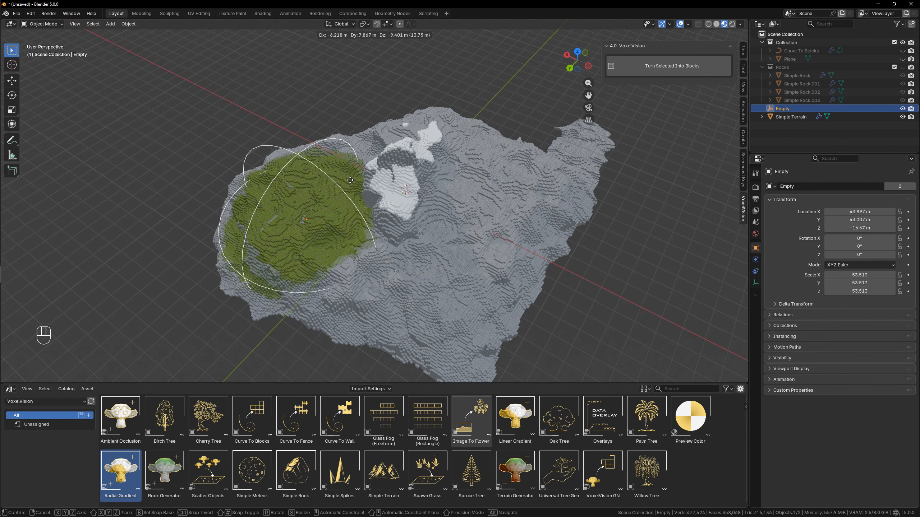
{"action": "left_click", "coordinate": [251, 163]}
{"action": "mouse_move", "coordinate": [365, 198]}
{"action": "middle_mouse_down"}
{"action": "mouse_move", "coordinate": [375, 188]}
{"action": "mouse_move", "coordinate": [374, 205]}
{"action": "middle_mouse_up"}
{"action": "scroll", "coordinate": [375, 188], "scroll_direction": "up", "scroll_amount": 2}
{"action": "scroll", "coordinate": [373, 205], "scroll_direction": "down", "scroll_amount": 1}
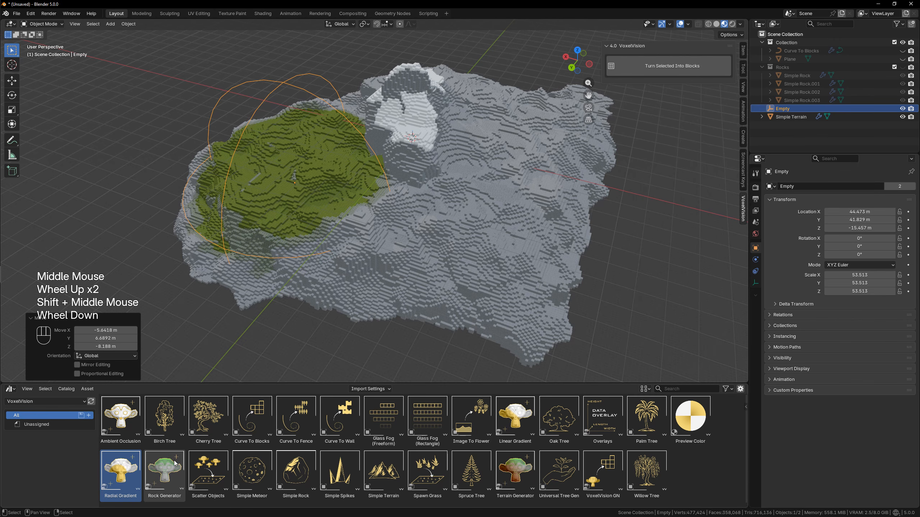
- Add the Linear Gradient asset to Simple Terrain and reorder its modifier above VoxelVision GN
{"action": "left_click", "coordinate": [523, 423]}
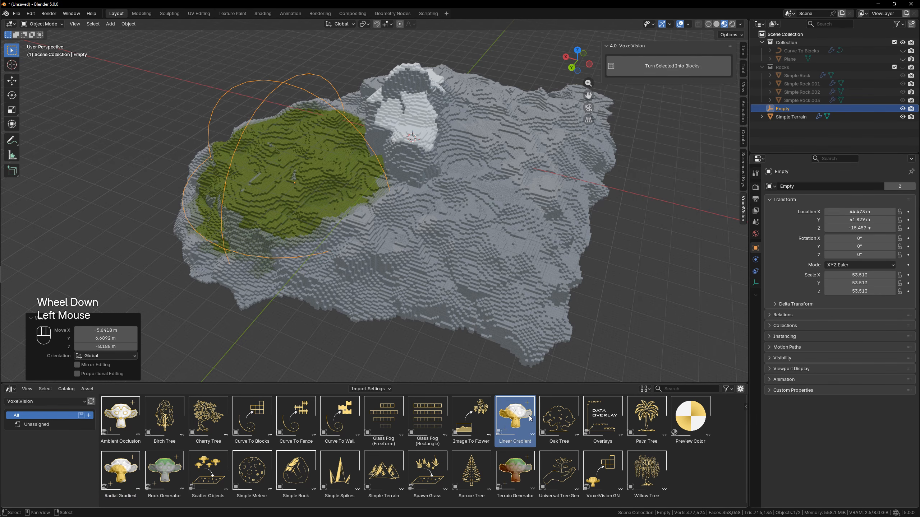
{"action": "left_click_drag", "start_coordinate": [517, 424], "coordinate": [490, 193]}
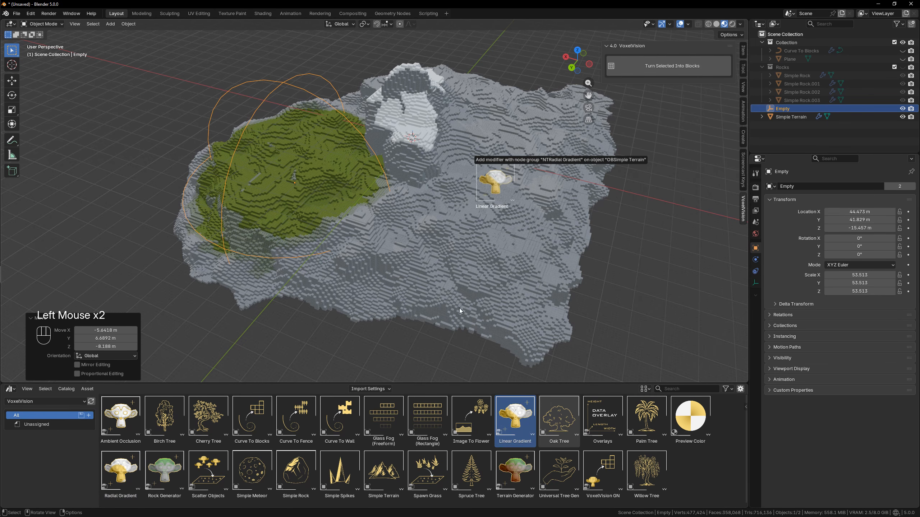
{"action": "left_click_drag", "start_coordinate": [460, 309], "coordinate": [460, 309]}
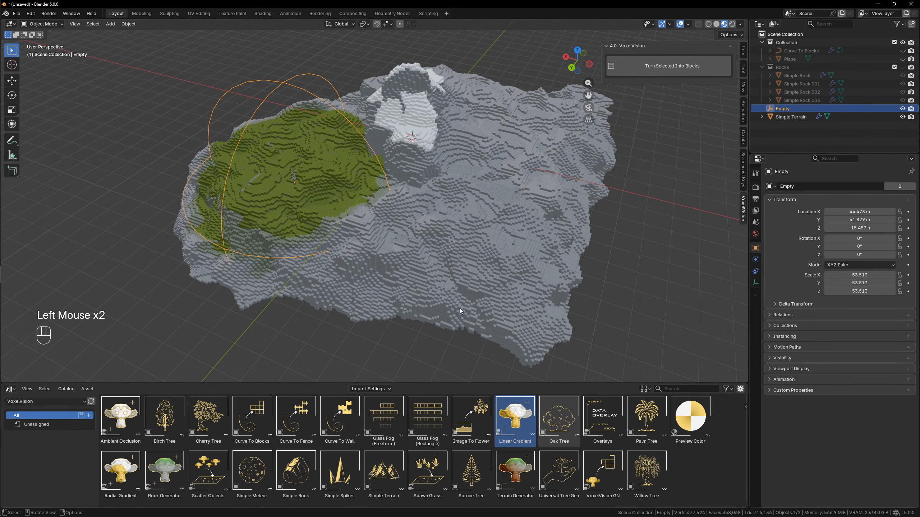
{"action": "left_click", "coordinate": [493, 250]}
{"action": "scroll", "coordinate": [833, 391], "scroll_direction": "down", "scroll_amount": 3}
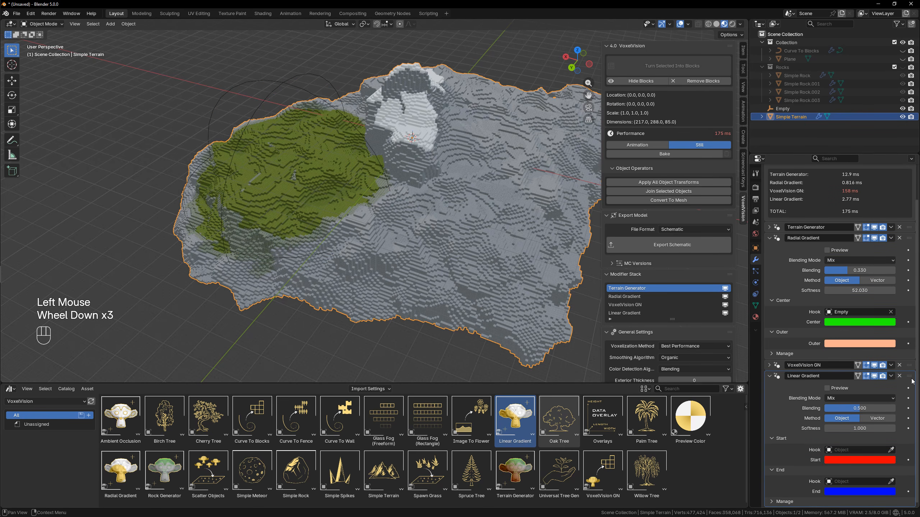
{"action": "left_click_drag", "start_coordinate": [909, 377], "coordinate": [910, 365]}
{"action": "scroll", "coordinate": [818, 398], "scroll_direction": "down", "scroll_amount": 2}
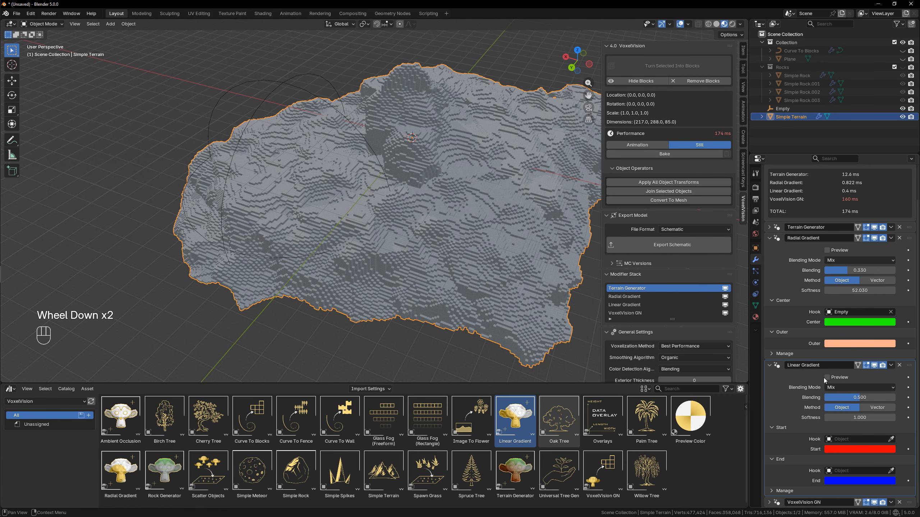
- Turn on the Linear Gradient's preview and set its blending to 1.000
{"action": "left_click", "coordinate": [827, 378]}
{"action": "scroll", "coordinate": [543, 267], "scroll_direction": "down", "scroll_amount": 2}
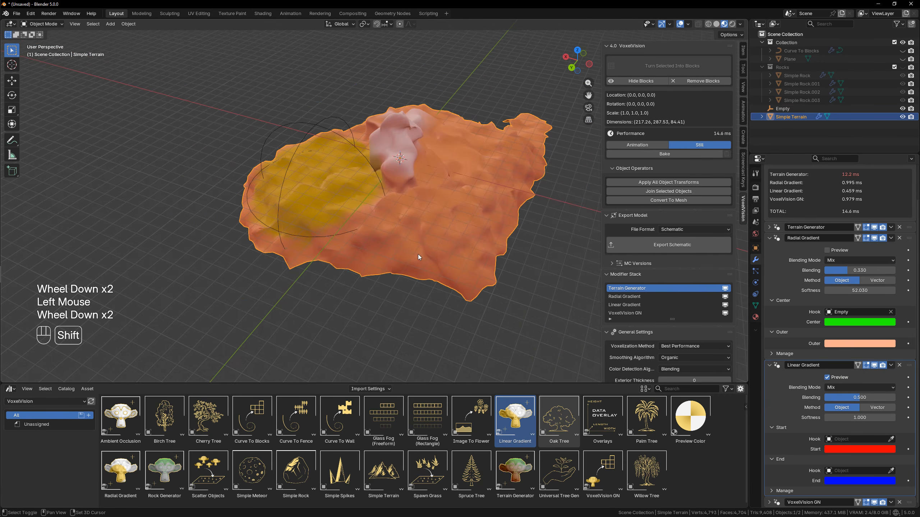
{"action": "middle_click_drag", "start_coordinate": [418, 255], "coordinate": [404, 247], "text": "shift"}
{"action": "left_click_drag", "start_coordinate": [848, 397], "coordinate": [892, 397]}
{"action": "scroll", "coordinate": [852, 446], "scroll_direction": "down", "scroll_amount": 1}
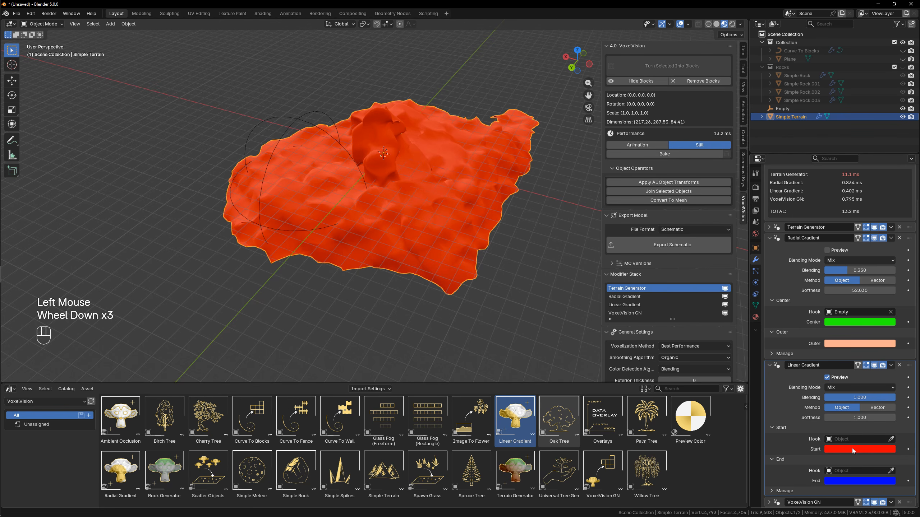
- Collapse the Radial Gradient modifier's settings
{"action": "scroll", "coordinate": [837, 391], "scroll_direction": "down", "scroll_amount": 3}
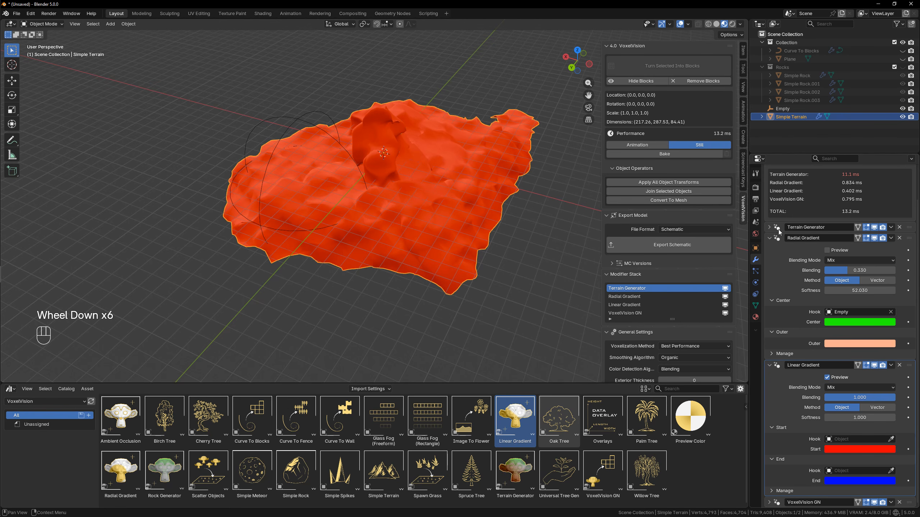
{"action": "left_click", "coordinate": [769, 236]}
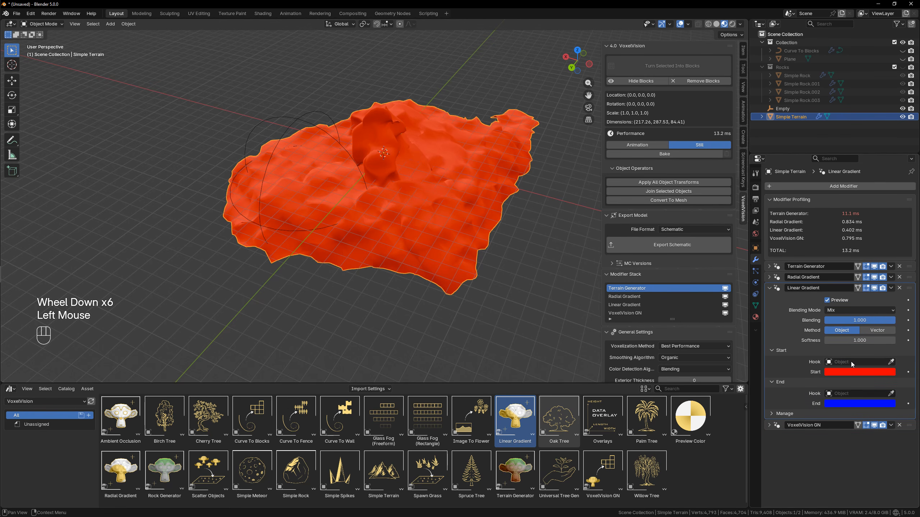
- Add a plain axes empty, place it at about X -93.9, Y -88.3, Z 47.4 m and scale it to about 6.8
{"action": "middle_click_drag", "start_coordinate": [410, 302], "coordinate": [410, 288], "text": "shift"}
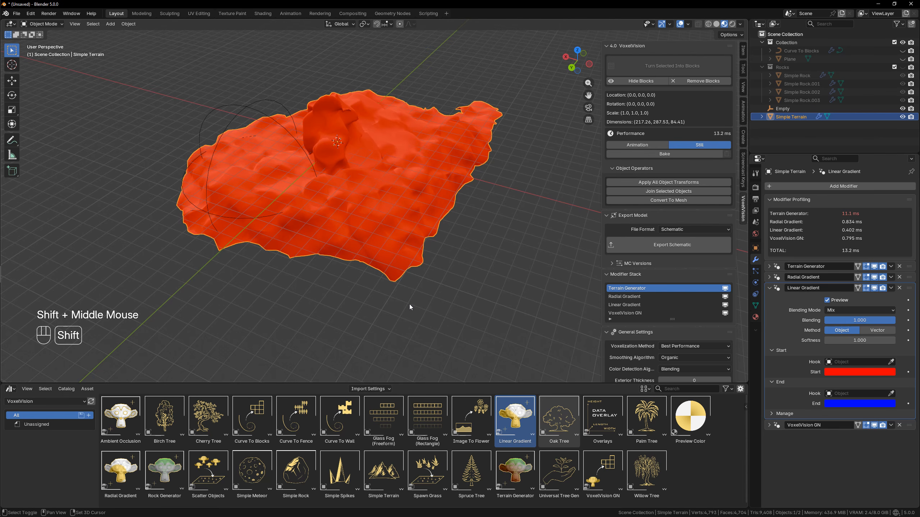
{"action": "key", "text": "shift+a"}
{"action": "mouse_move", "coordinate": [409, 305]}
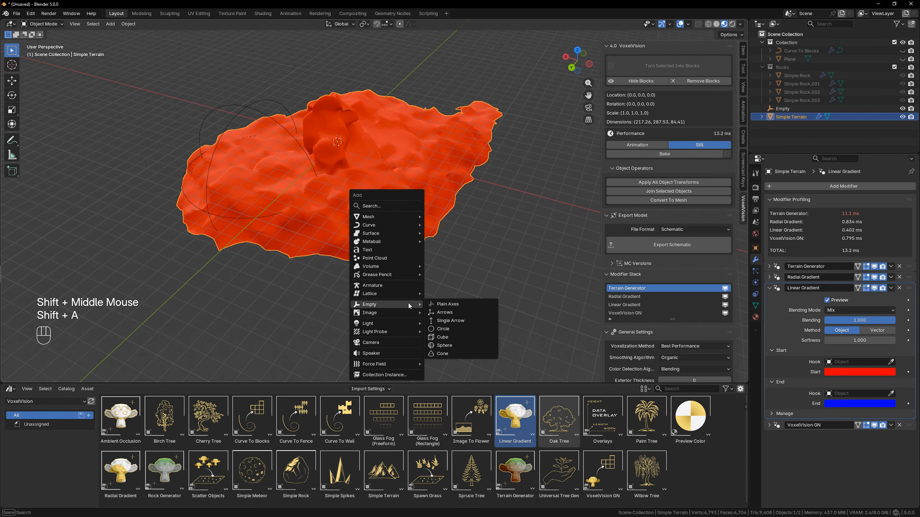
{"action": "left_click", "coordinate": [445, 304]}
{"action": "key", "text": "g"}
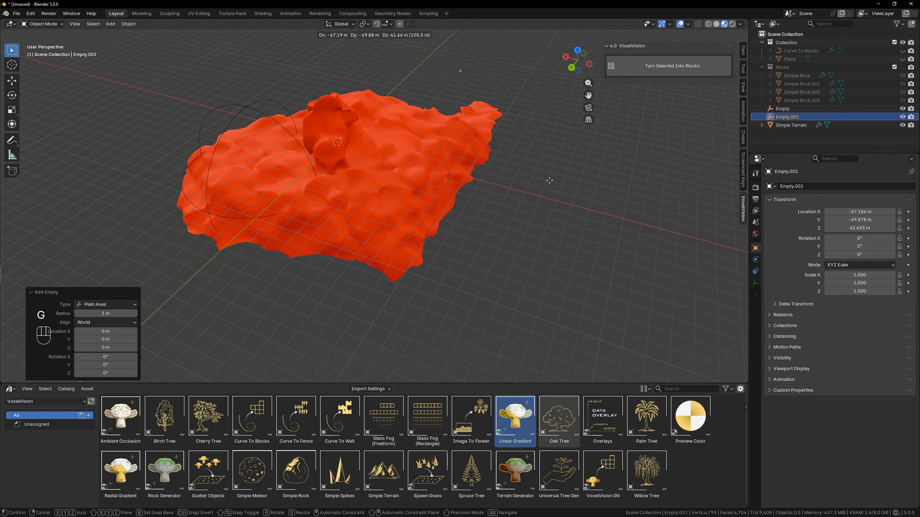
{"action": "left_click", "coordinate": [579, 177]}
{"action": "key", "text": "s"}
{"action": "left_click", "coordinate": [568, 197]}
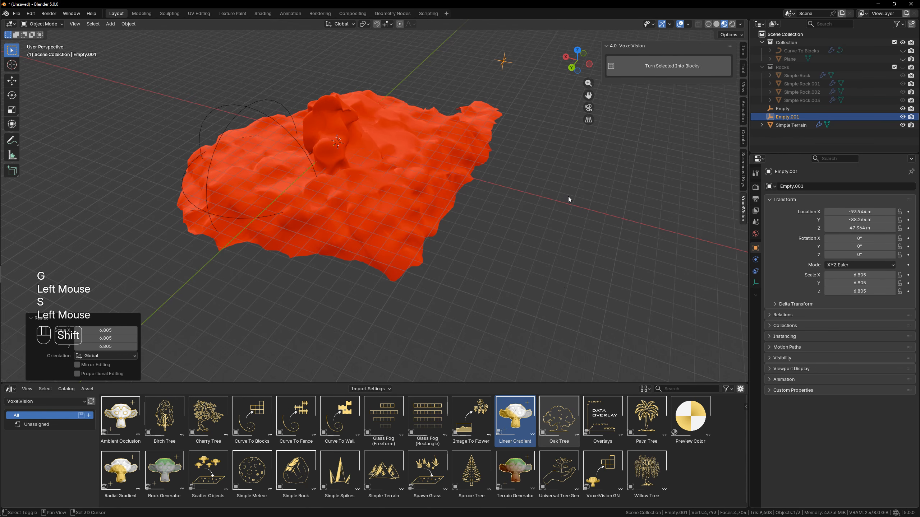
- Duplicate the plain axes empty to about X 153.1, Y 64.9, Z 13.7 m and scale the copy about 1.6 times
{"action": "key", "text": "shift+d"}
{"action": "left_click", "coordinate": [127, 260]}
{"action": "key", "text": "s"}
{"action": "left_click", "coordinate": [171, 204]}
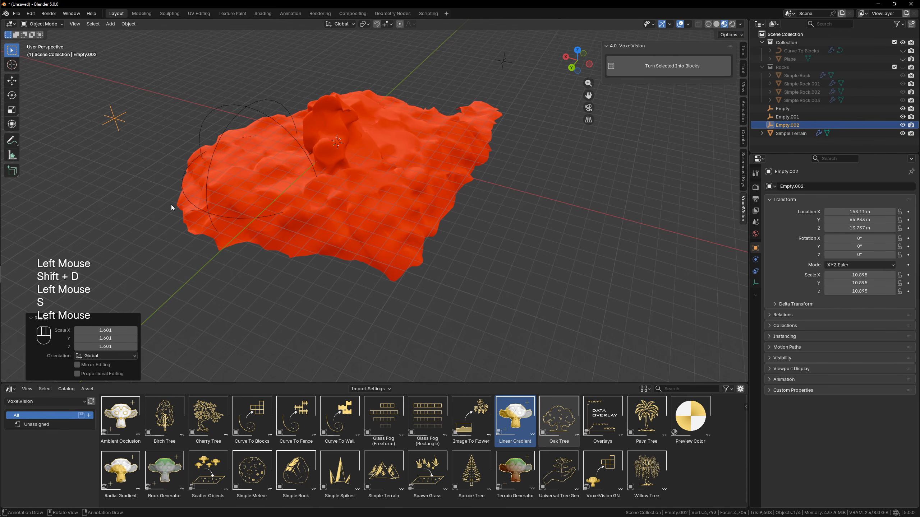
- Assign Empty.001 as the start hook and Empty.002 as the end hook of the terrain's Linear Gradient
{"action": "left_click", "coordinate": [393, 182]}
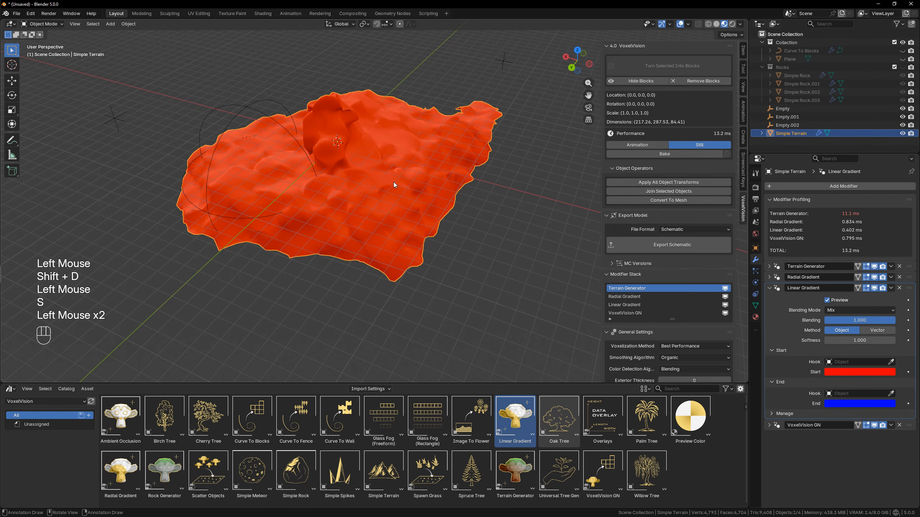
{"action": "left_click", "coordinate": [891, 362]}
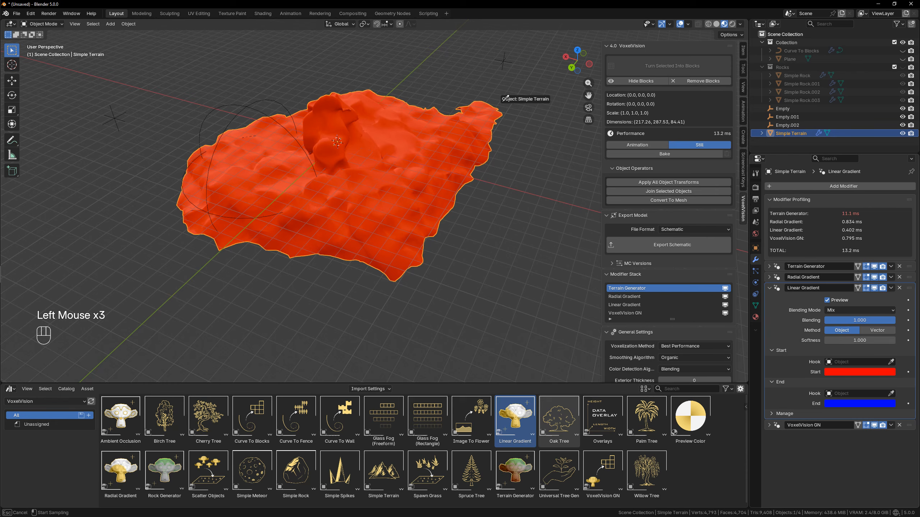
{"action": "left_click", "coordinate": [503, 60]}
{"action": "left_click", "coordinate": [891, 393]}
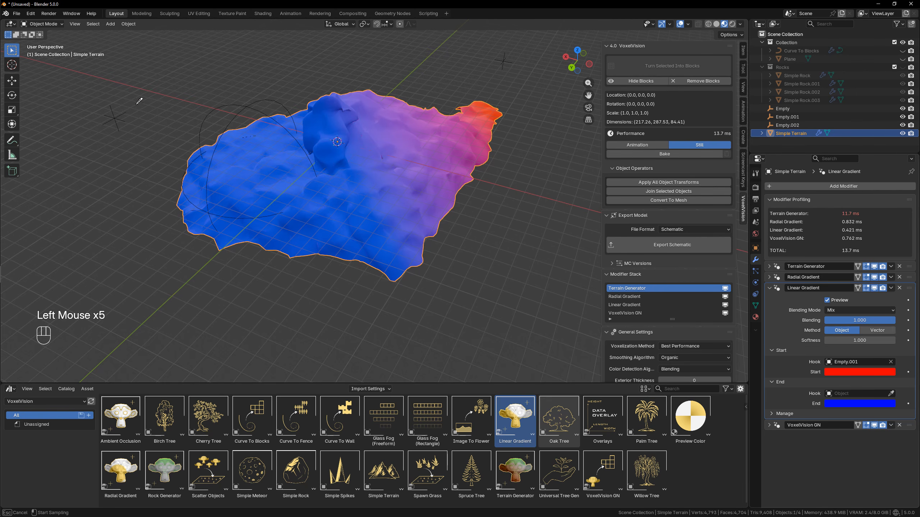
{"action": "left_click", "coordinate": [113, 120]}
- Move the gradient's end empty onto the terrain's blue side, to about X 46.6, Y 60.1, Z -13.4 m
{"action": "middle_click_drag", "start_coordinate": [318, 174], "coordinate": [340, 206]}
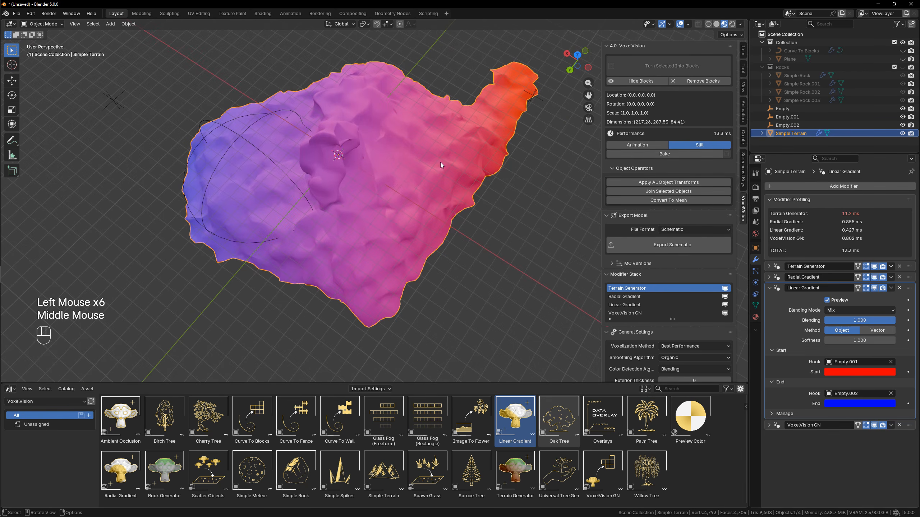
{"action": "left_click", "coordinate": [118, 104]}
{"action": "key", "text": "g"}
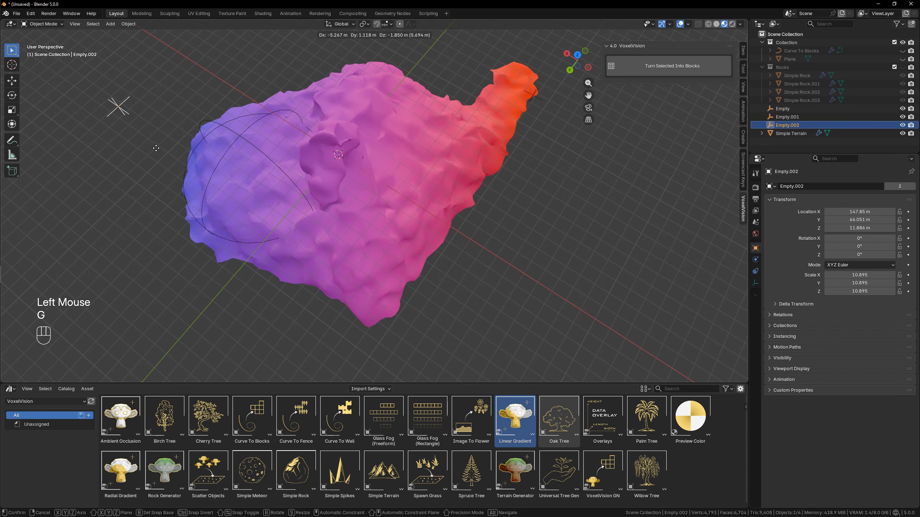
{"action": "left_click", "coordinate": [241, 193]}
- Move the gradient's start empty closer to the terrain's center, to about X -51.3, Y -17.7, Z 26.9 m
{"action": "middle_click_drag", "start_coordinate": [457, 165], "coordinate": [427, 167]}
{"action": "scroll", "coordinate": [523, 97], "scroll_direction": "down", "scroll_amount": 1}
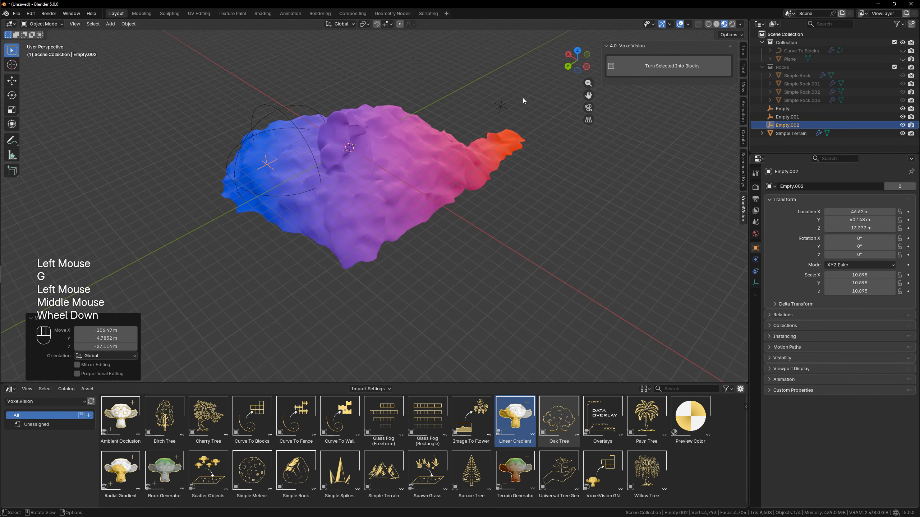
{"action": "left_click", "coordinate": [506, 106]}
{"action": "key", "text": "g"}
{"action": "left_click", "coordinate": [321, 183]}
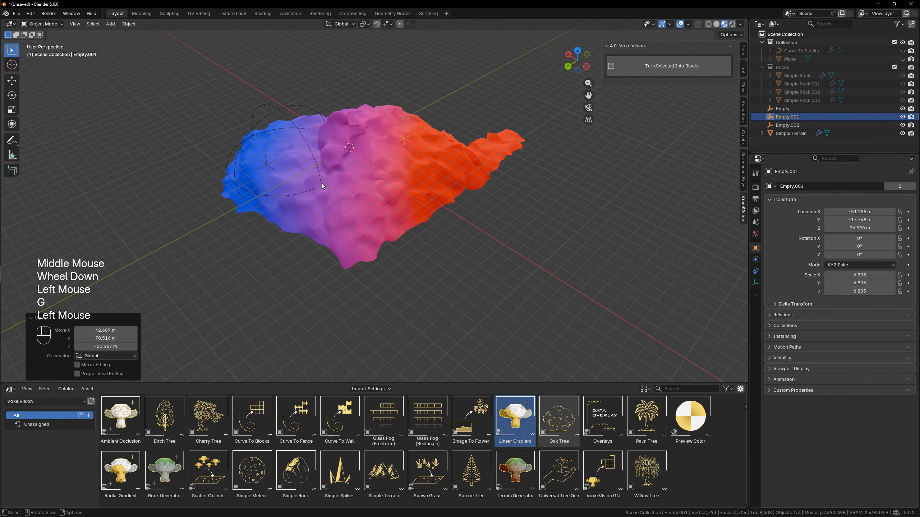
{"action": "middle_click_drag", "start_coordinate": [322, 182], "coordinate": [336, 174]}
{"action": "scroll", "coordinate": [335, 174], "scroll_direction": "up", "scroll_amount": 2}
{"action": "left_click", "coordinate": [237, 161]}
{"action": "key", "text": "g"}
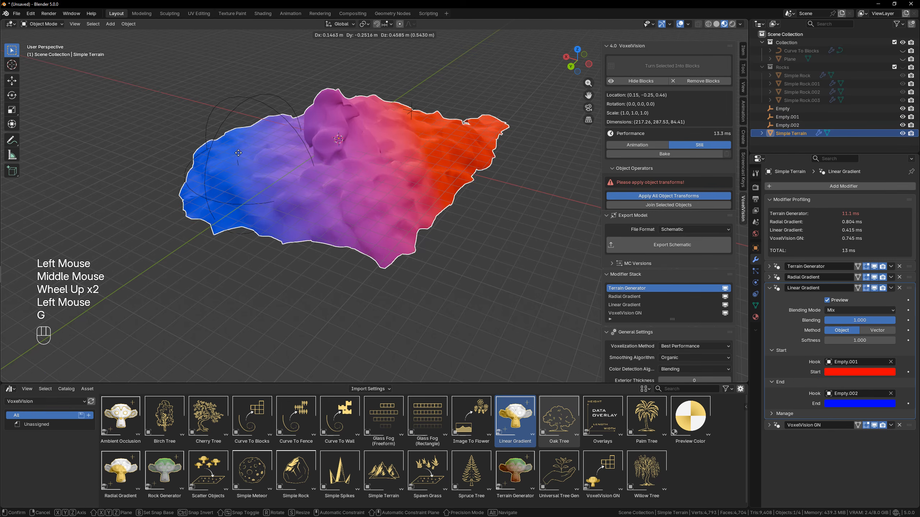
{"action": "right_click", "coordinate": [240, 159]}
- Select the gradient's end empty inside the terrain and raise it above the surface on the blue side
{"action": "left_click", "coordinate": [237, 161]}
{"action": "left_click", "coordinate": [238, 164]}
{"action": "middle_click_drag", "start_coordinate": [242, 174], "coordinate": [229, 214]}
{"action": "scroll", "coordinate": [251, 173], "scroll_direction": "up", "scroll_amount": 2}
{"action": "left_click", "coordinate": [155, 116]}
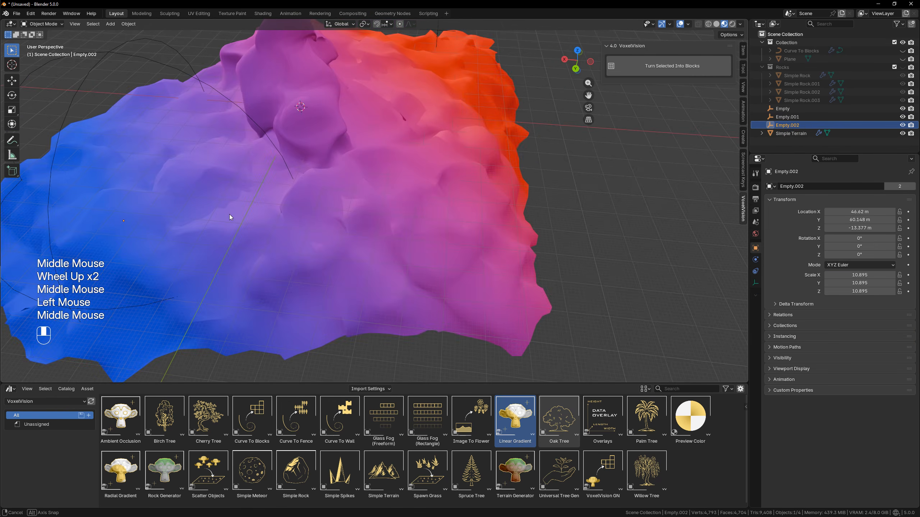
{"action": "scroll", "coordinate": [312, 206], "scroll_direction": "down", "scroll_amount": 1}
{"action": "middle_click_drag", "start_coordinate": [311, 206], "coordinate": [312, 200], "text": "shift"}
{"action": "key", "text": "g"}
{"action": "left_click", "coordinate": [246, 188]}
- Reposition the gradient's start empty just above the terrain's red side
{"action": "middle_click_drag", "start_coordinate": [246, 189], "coordinate": [441, 99]}
{"action": "left_click", "coordinate": [458, 153]}
{"action": "key", "text": "g"}
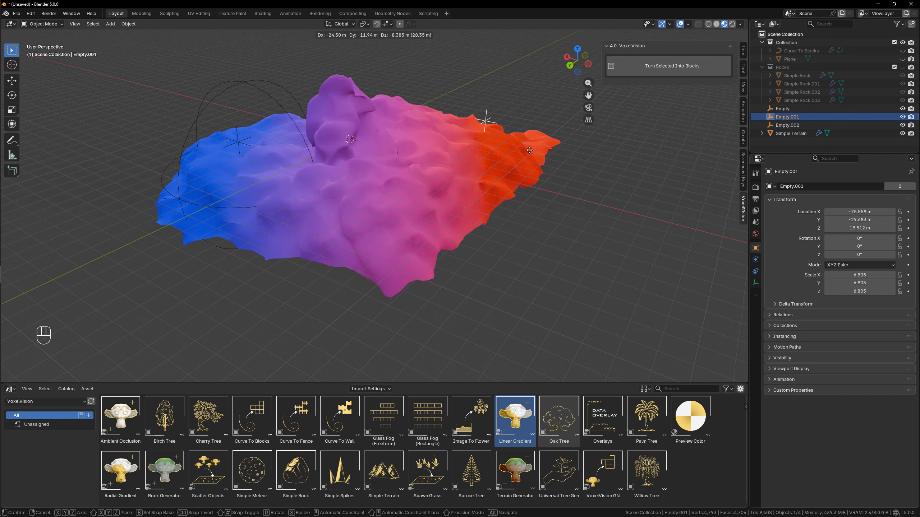
{"action": "left_click", "coordinate": [465, 149]}
- Set the terrain's Linear Gradient start color to yellow #FFF300FF and its end color to dark gray
{"action": "middle_click_drag", "start_coordinate": [466, 151], "coordinate": [421, 185]}
{"action": "left_click", "coordinate": [481, 200]}
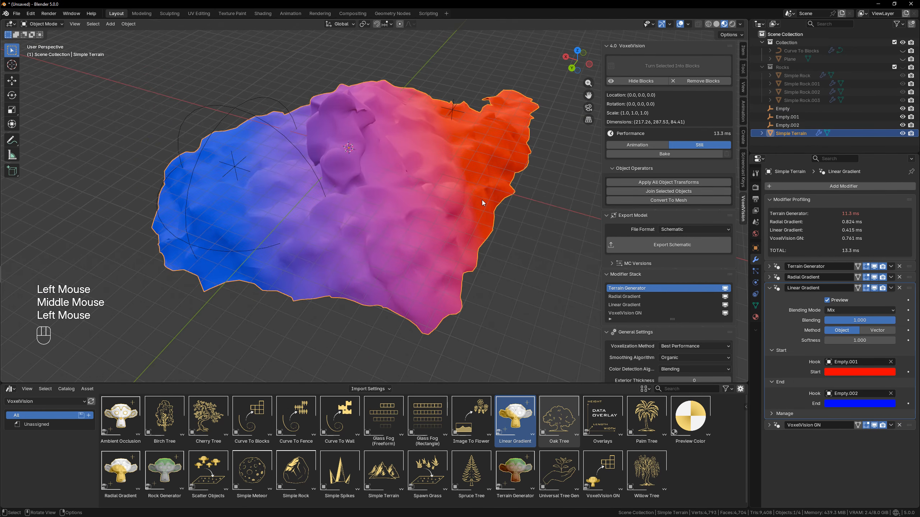
{"action": "left_click", "coordinate": [854, 373]}
{"action": "left_click", "coordinate": [840, 274]}
{"action": "left_click_drag", "start_coordinate": [840, 274], "coordinate": [823, 278]}
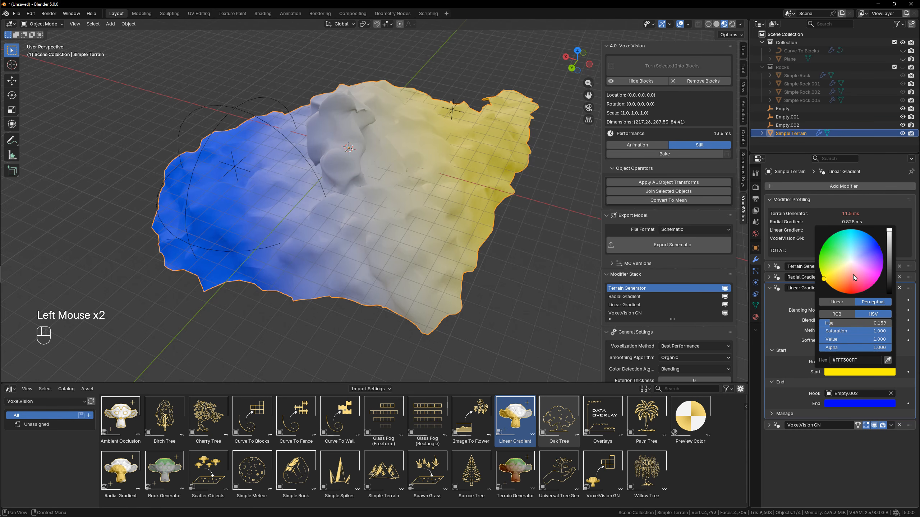
{"action": "left_click", "coordinate": [852, 404]}
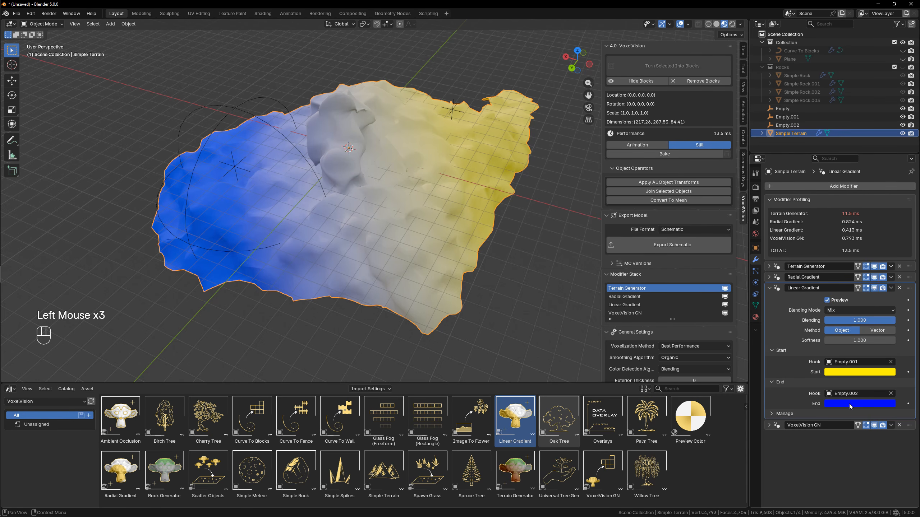
{"action": "left_click", "coordinate": [848, 404]}
{"action": "mouse_move", "coordinate": [891, 295]}
{"action": "left_mouse_down"}
{"action": "mouse_move", "coordinate": [890, 324]}
{"action": "mouse_move", "coordinate": [890, 301]}
{"action": "mouse_move", "coordinate": [847, 294]}
{"action": "left_mouse_up"}
- Set the Linear Gradient's blending to 0.405 and turn off its preview
{"action": "left_click_drag", "start_coordinate": [892, 320], "coordinate": [853, 320]}
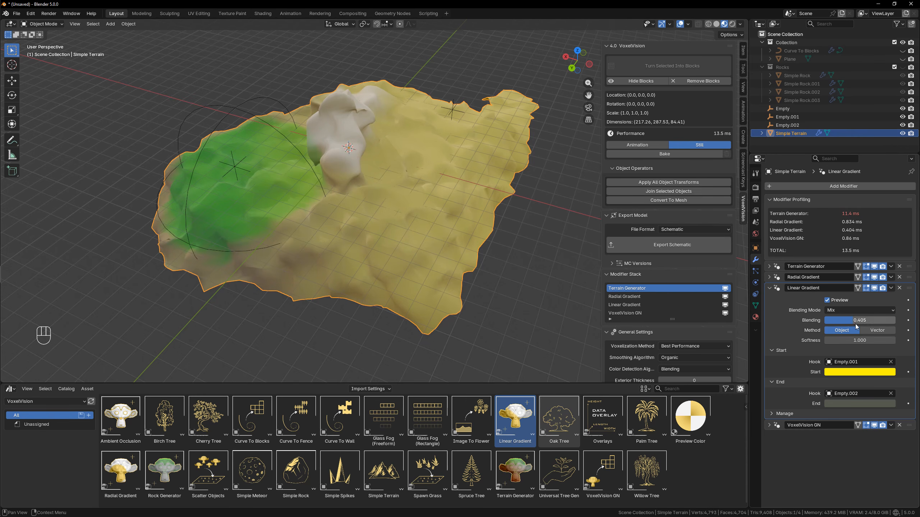
{"action": "left_click", "coordinate": [827, 300]}
{"action": "middle_click_drag", "start_coordinate": [482, 261], "coordinate": [525, 270]}
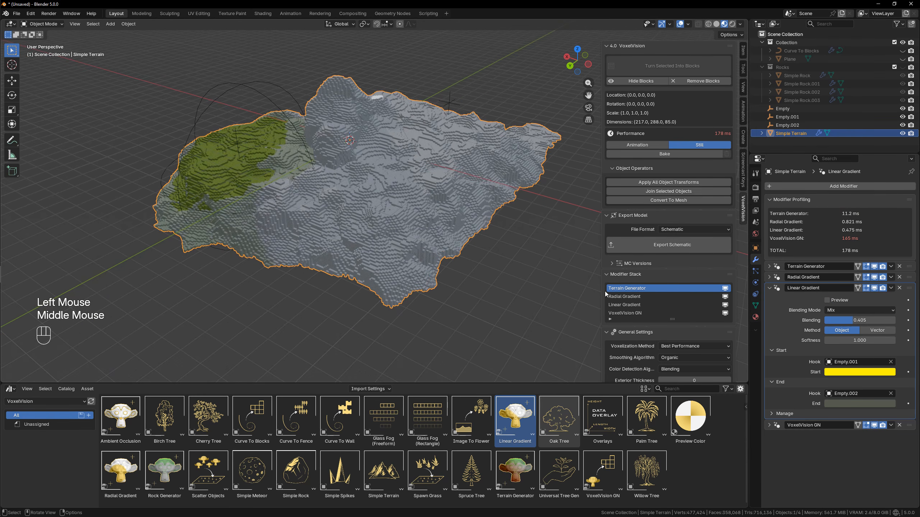
- Disable the terrain's Custom Block Selection in the block palette
{"action": "scroll", "coordinate": [683, 286], "scroll_direction": "down", "scroll_amount": 11}
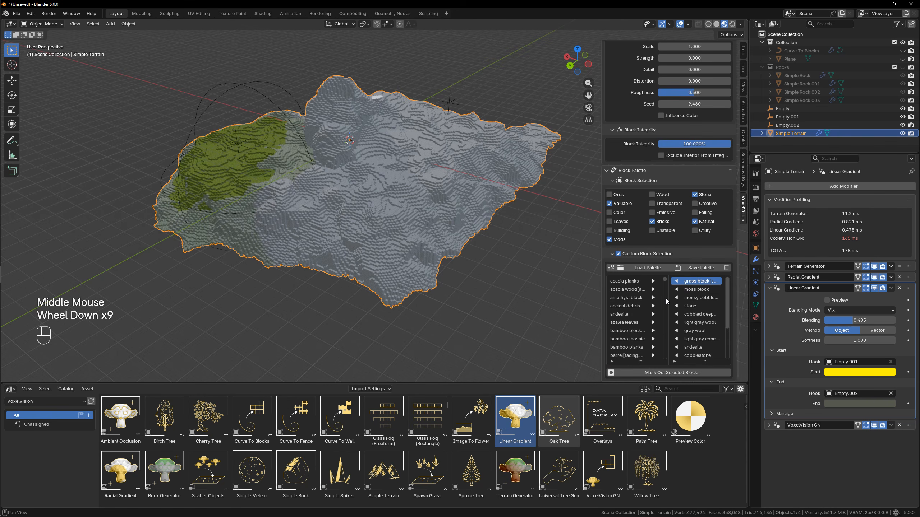
{"action": "left_click", "coordinate": [619, 254]}
{"action": "middle_click_drag", "start_coordinate": [478, 232], "coordinate": [435, 250]}
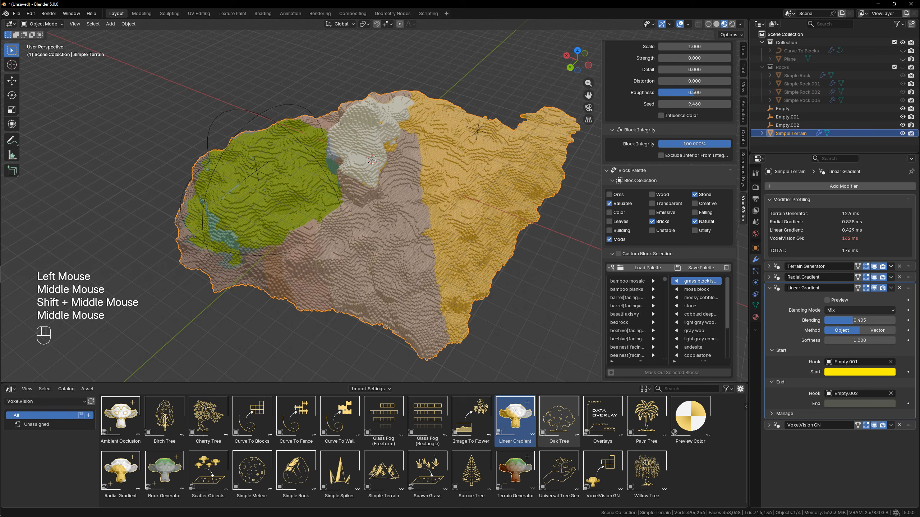
- Change the Linear Gradient's start color to a pinkish violet
{"action": "left_click", "coordinate": [851, 372]}
{"action": "mouse_move", "coordinate": [824, 278]}
{"action": "left_mouse_down"}
{"action": "mouse_move", "coordinate": [844, 245]}
{"action": "mouse_move", "coordinate": [821, 253]}
{"action": "mouse_move", "coordinate": [866, 268]}
{"action": "left_mouse_up"}
{"action": "middle_click_drag", "start_coordinate": [421, 266], "coordinate": [427, 248]}
- Move the gradient's start empty high above the terrain, to about X 58.8, Y -48.9, Z 63.4 m
{"action": "left_click", "coordinate": [476, 111]}
{"action": "scroll", "coordinate": [516, 239], "scroll_direction": "down", "scroll_amount": 2}
{"action": "middle_click_drag", "start_coordinate": [517, 239], "coordinate": [502, 276]}
{"action": "key", "text": "g"}
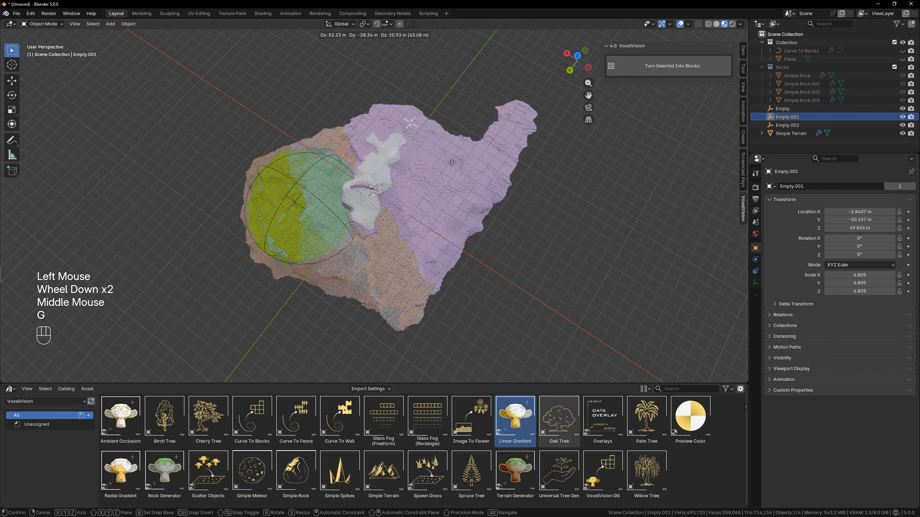
{"action": "left_click", "coordinate": [418, 171]}
- Shift the start empty in two moves to just beyond the terrain's far purple edge
{"action": "middle_click_drag", "start_coordinate": [418, 171], "coordinate": [340, 194]}
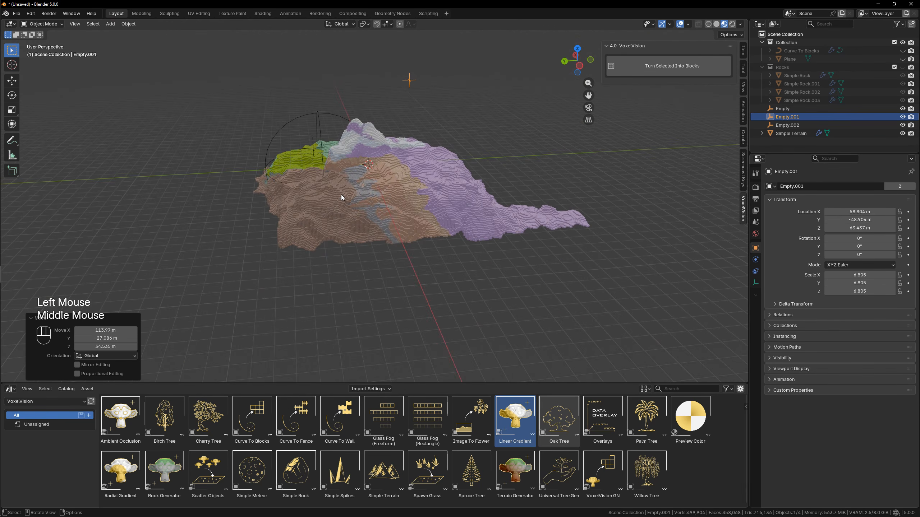
{"action": "key", "text": "g"}
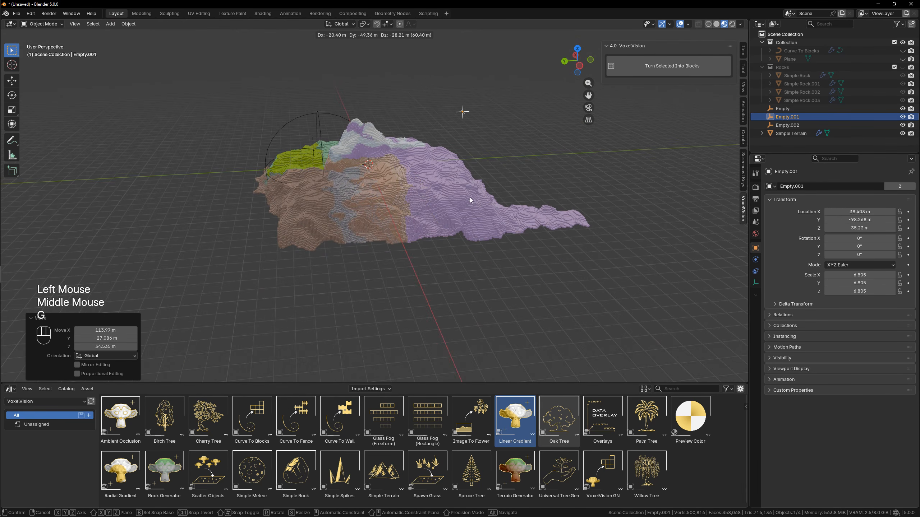
{"action": "left_click", "coordinate": [521, 186]}
{"action": "middle_click_drag", "start_coordinate": [522, 186], "coordinate": [438, 211]}
{"action": "key", "text": "g"}
{"action": "left_click", "coordinate": [456, 211]}
{"action": "scroll", "coordinate": [436, 215], "scroll_direction": "up", "scroll_amount": 2}
- Move the terrain's Terrain Generator modifier below the Linear Gradient and collapse the Linear Gradient's settings
{"action": "left_click", "coordinate": [437, 214]}
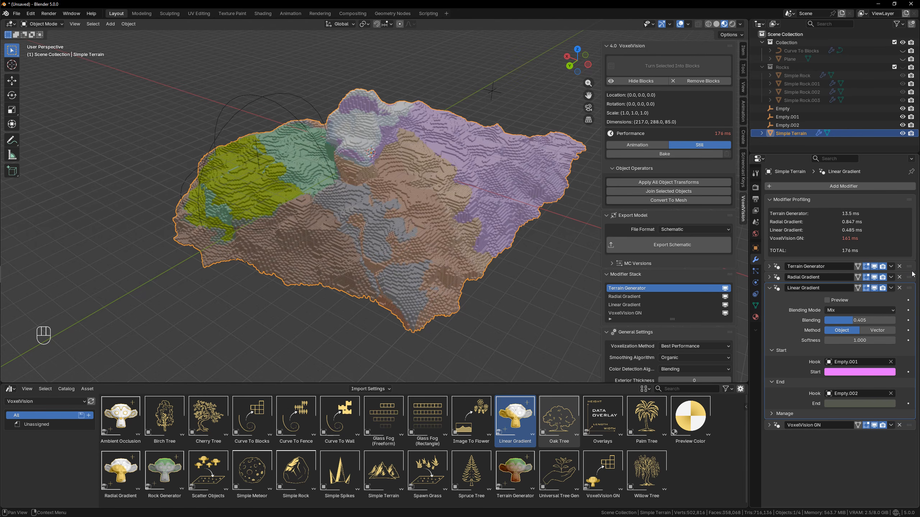
{"action": "left_click_drag", "start_coordinate": [909, 266], "coordinate": [907, 415]}
{"action": "left_click", "coordinate": [769, 277]}
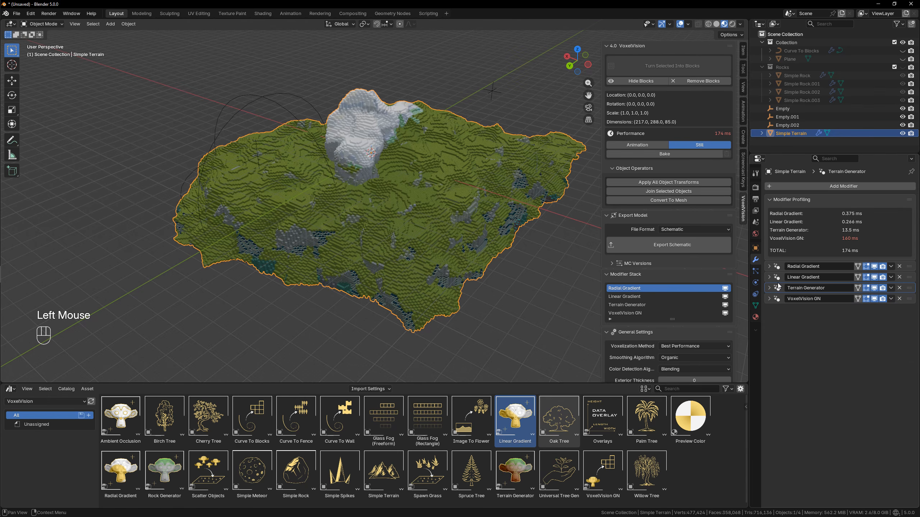
- Expand the Terrain Generator's settings and set its blending to 0.545
{"action": "left_click", "coordinate": [768, 289]}
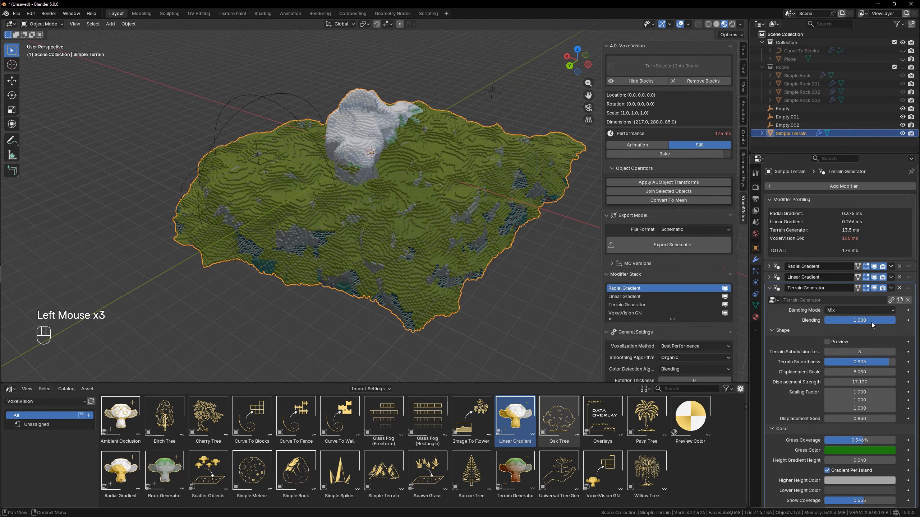
{"action": "left_click_drag", "start_coordinate": [888, 322], "coordinate": [856, 322]}
{"action": "scroll", "coordinate": [453, 159], "scroll_direction": "up", "scroll_amount": 2}
{"action": "scroll", "coordinate": [408, 168], "scroll_direction": "down", "scroll_amount": 1}
{"action": "middle_click_drag", "start_coordinate": [453, 159], "coordinate": [457, 206]}
{"action": "scroll", "coordinate": [407, 166], "scroll_direction": "up", "scroll_amount": 2}
{"action": "scroll", "coordinate": [407, 166], "scroll_direction": "up", "scroll_amount": 1}
{"action": "scroll", "coordinate": [407, 166], "scroll_direction": "down", "scroll_amount": 3}
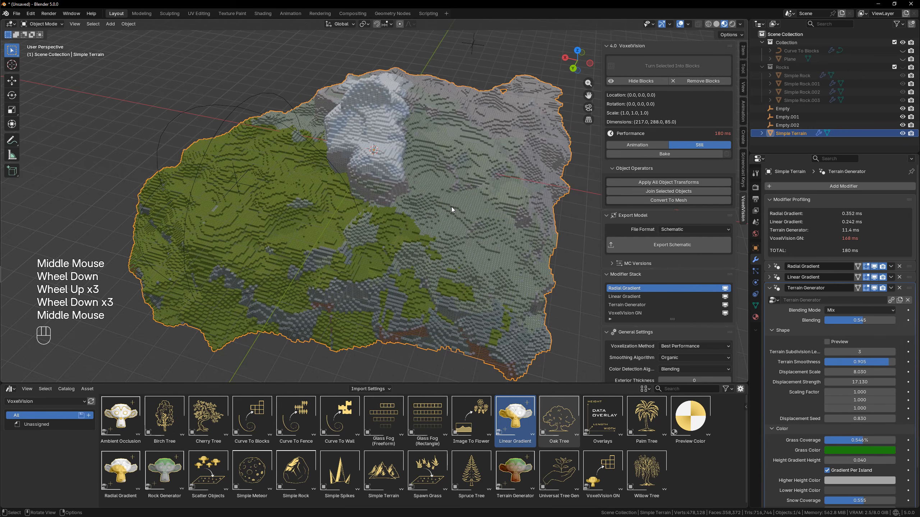
- Hide the terrain and add a monkey mesh at the origin
{"action": "left_click", "coordinate": [709, 467]}
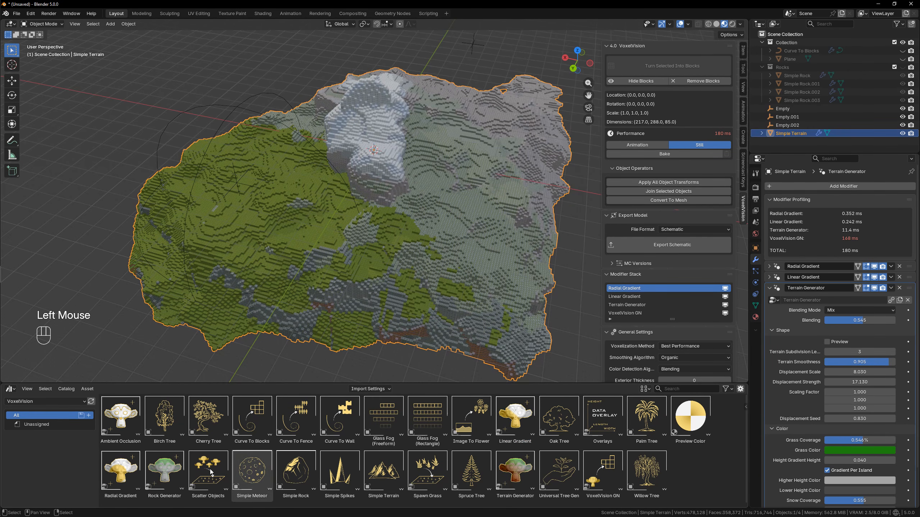
{"action": "left_click", "coordinate": [134, 429]}
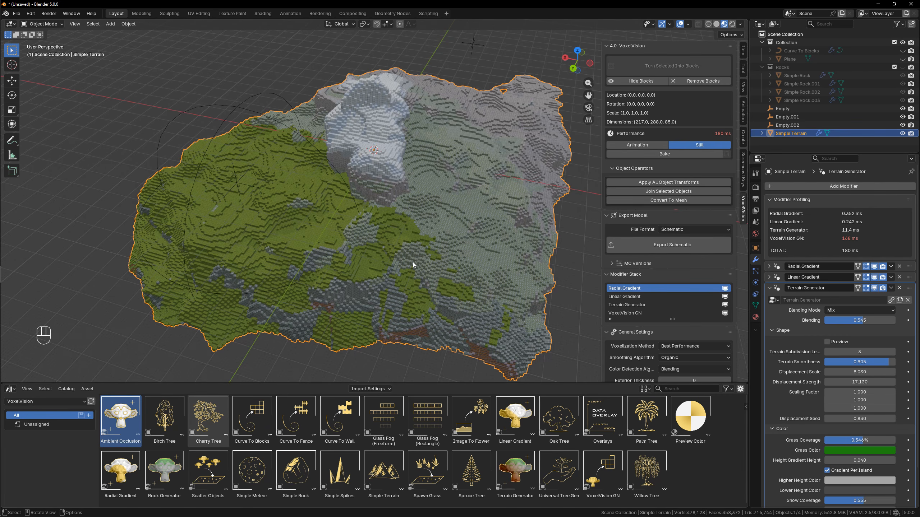
{"action": "key", "text": "h"}
{"action": "key", "text": "shift+a"}
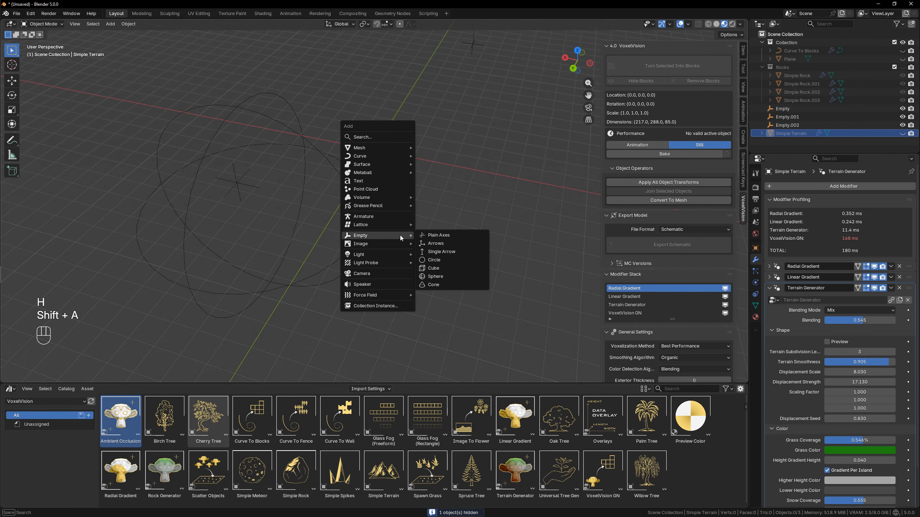
{"action": "mouse_move", "coordinate": [375, 147]}
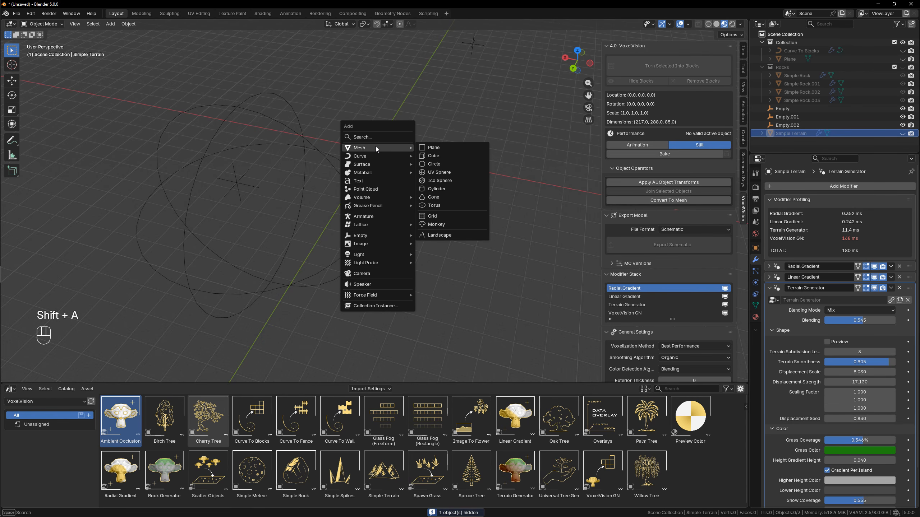
{"action": "left_click", "coordinate": [439, 224]}
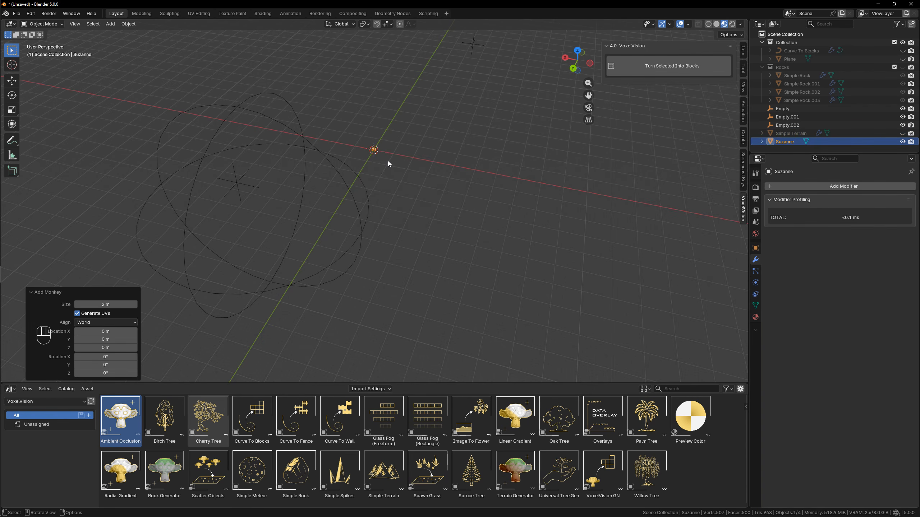
- Scale up the monkey twice, the second time by about 1.5, and apply its scale
{"action": "key", "text": "s"}
{"action": "left_click", "coordinate": [634, 217]}
{"action": "key", "text": "s"}
{"action": "left_click", "coordinate": [522, 203]}
{"action": "key", "text": "ctrl+a"}
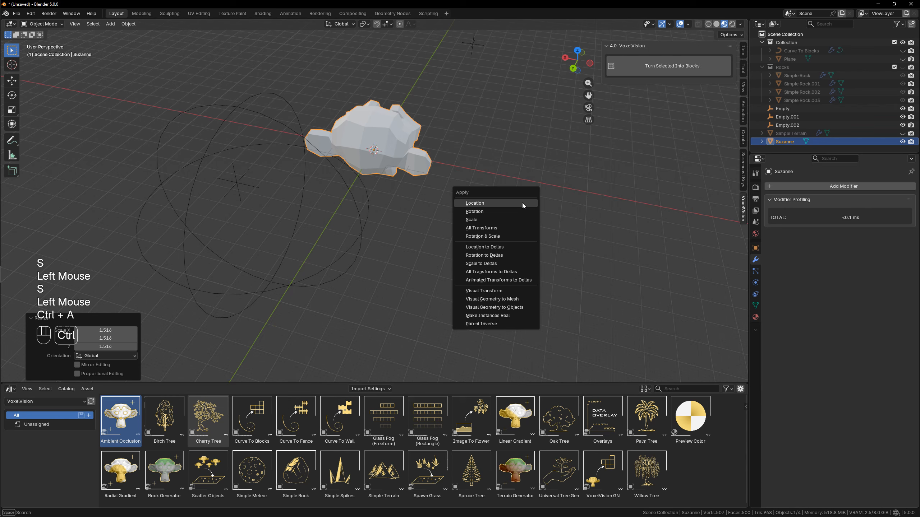
{"action": "left_click", "coordinate": [485, 220]}
- Add a Subdivision modifier to the monkey and set its viewport level to 2
{"action": "key", "text": "ctrl+1"}
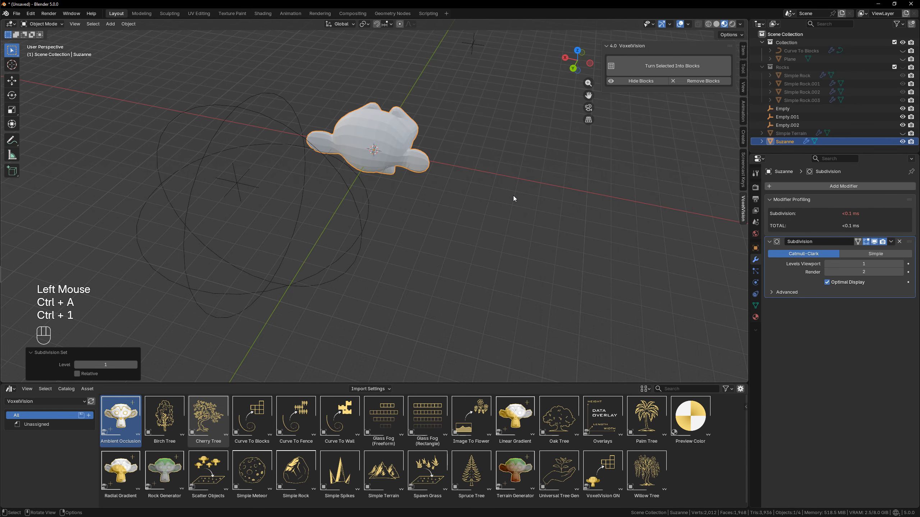
{"action": "scroll", "coordinate": [364, 200], "scroll_direction": "up", "scroll_amount": 3}
{"action": "middle_click_drag", "start_coordinate": [513, 196], "coordinate": [319, 156]}
{"action": "middle_click_drag", "start_coordinate": [319, 156], "coordinate": [337, 192], "text": "shift"}
{"action": "key", "text": "ctrl+2"}
{"action": "middle_click_drag", "start_coordinate": [336, 167], "coordinate": [411, 227]}
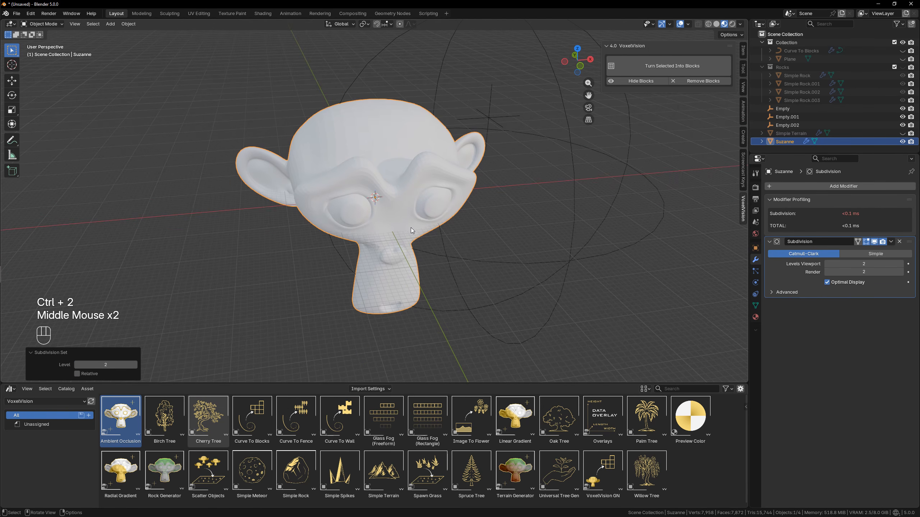
- Apply the Ambient Occlusion asset to the monkey and set its blending to 0.420
{"action": "left_click_drag", "start_coordinate": [121, 417], "coordinate": [380, 182]}
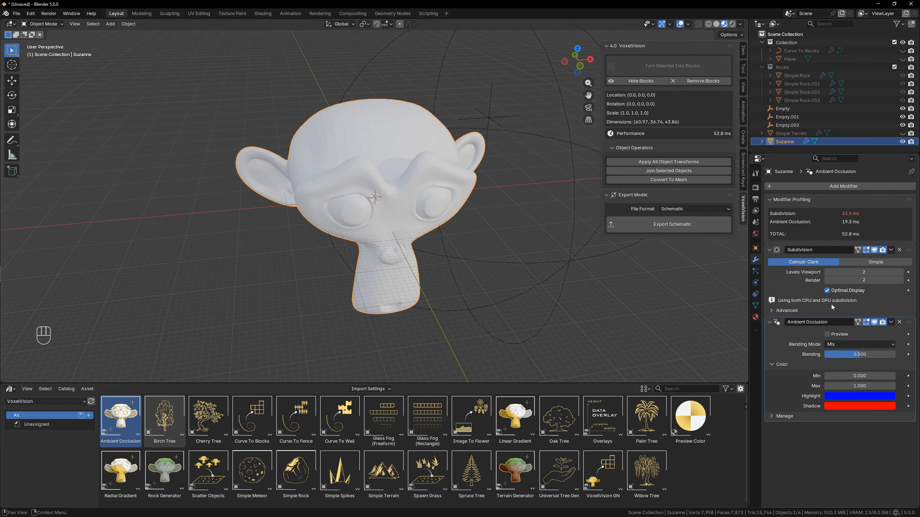
{"action": "mouse_move", "coordinate": [856, 355]}
{"action": "left_mouse_down"}
{"action": "mouse_move", "coordinate": [877, 355]}
{"action": "mouse_move", "coordinate": [852, 355]}
{"action": "mouse_move", "coordinate": [851, 344]}
{"action": "left_mouse_up"}
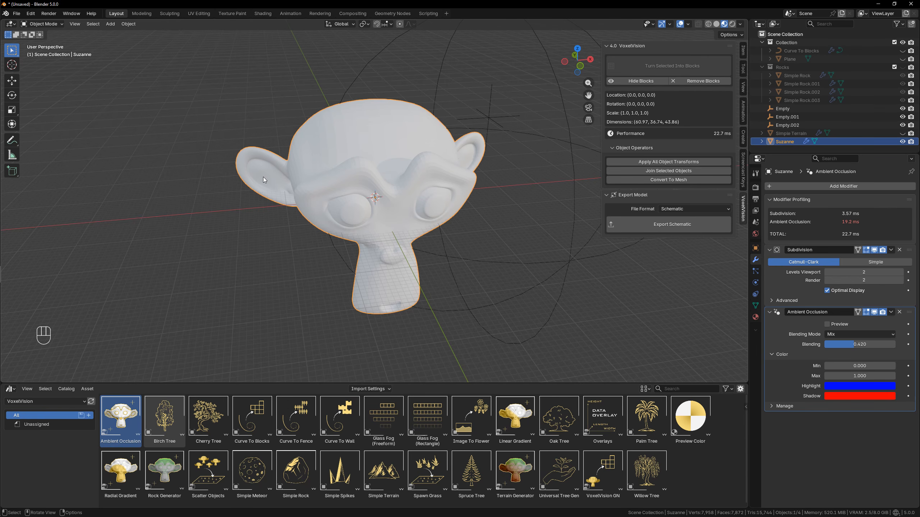
{"action": "left_click", "coordinate": [727, 460]}
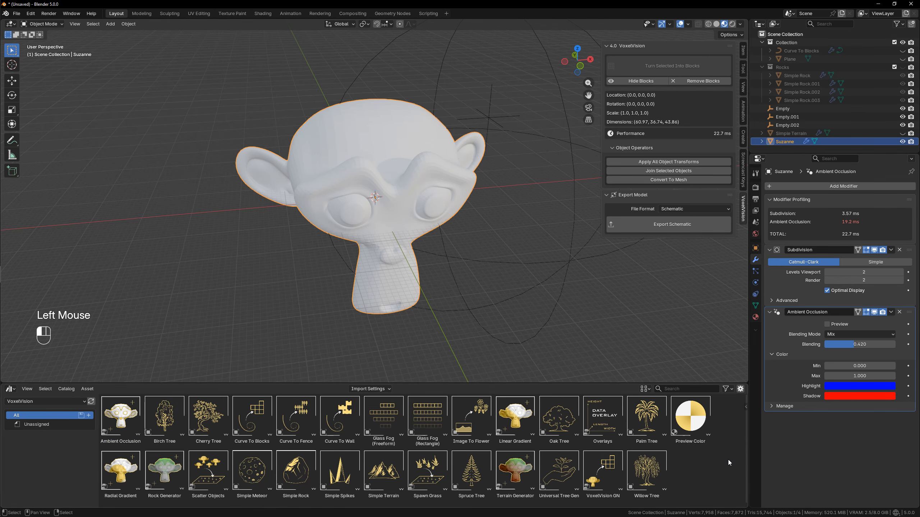
- Apply the Preview Color material to the monkey and leave the Ambient Occlusion preview option off
{"action": "left_click", "coordinate": [838, 327]}
{"action": "left_click_drag", "start_coordinate": [689, 424], "coordinate": [365, 144]}
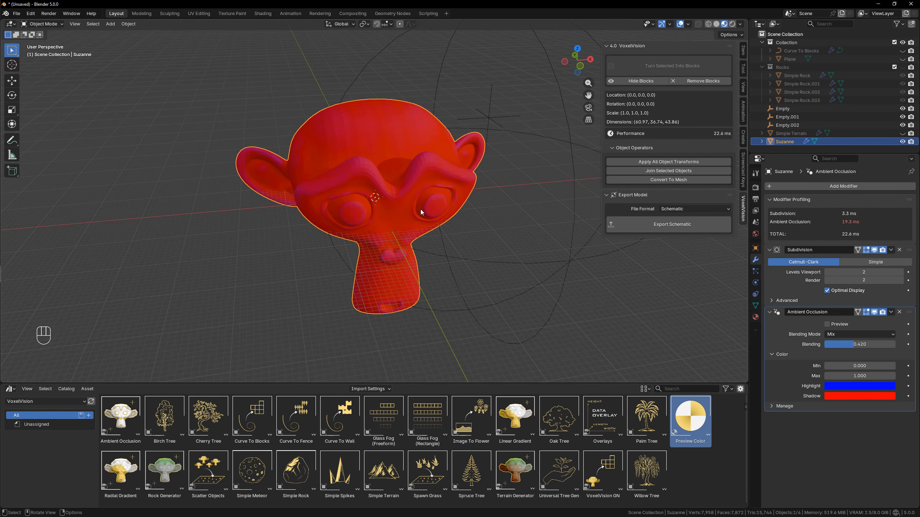
{"action": "scroll", "coordinate": [420, 209], "scroll_direction": "up", "scroll_amount": 2}
{"action": "left_click", "coordinate": [835, 325]}
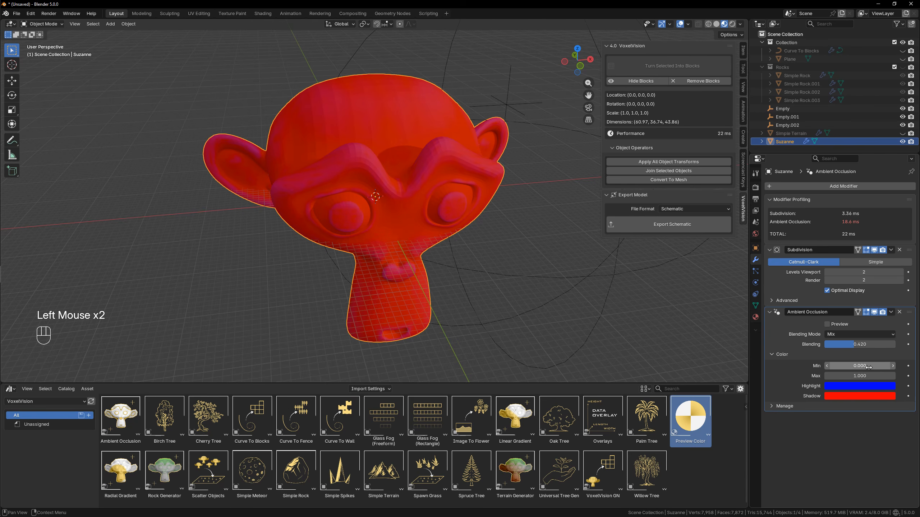
- Set the monkey's Ambient Occlusion blending to 1.000 and its color Max to 20.260
{"action": "left_click_drag", "start_coordinate": [858, 349], "coordinate": [898, 350]}
{"action": "left_click_drag", "start_coordinate": [859, 377], "coordinate": [898, 376]}
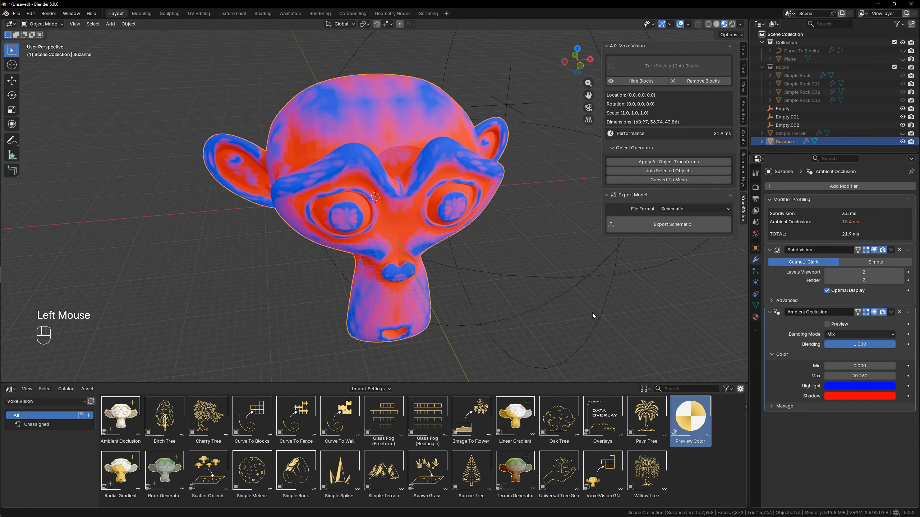
{"action": "middle_click_drag", "start_coordinate": [592, 313], "coordinate": [462, 239]}
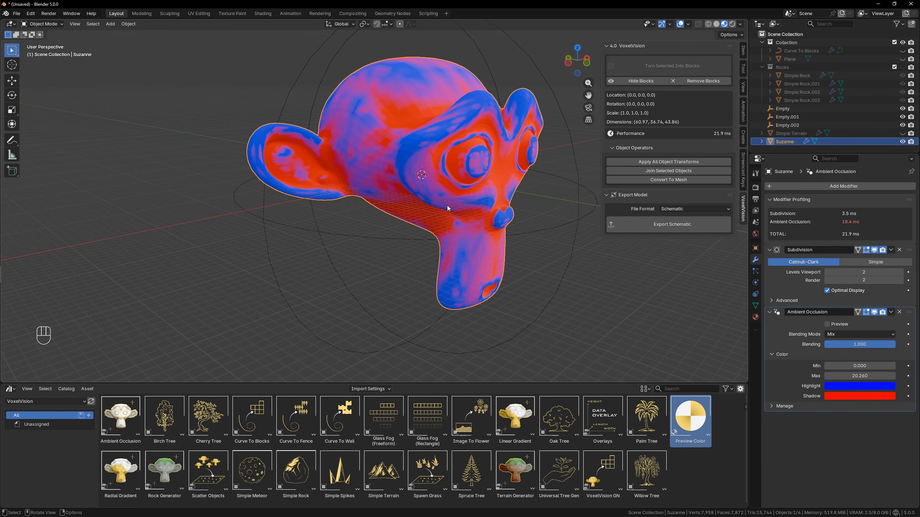
- Change the Ambient Occlusion shadow color to black and the highlight color to near-white, #F4FFFFFF
{"action": "left_click", "coordinate": [849, 396]}
{"action": "left_click_drag", "start_coordinate": [889, 255], "coordinate": [889, 317]}
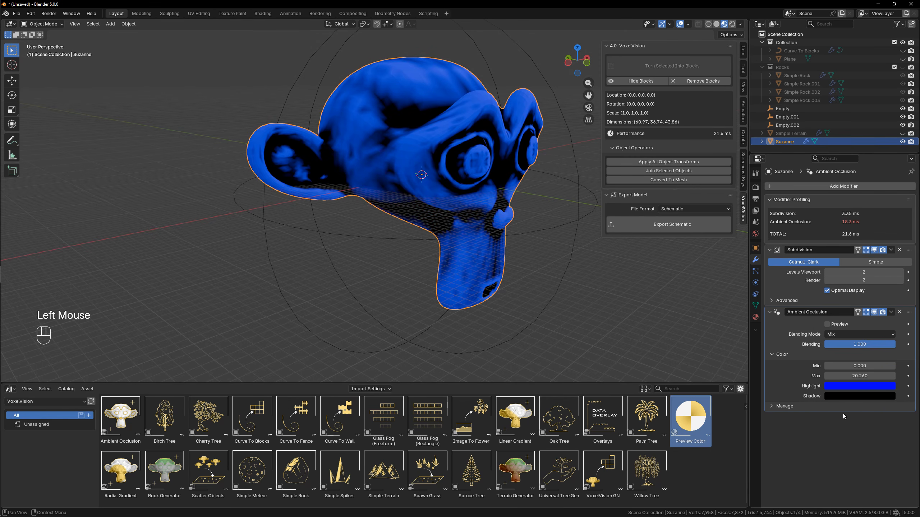
{"action": "left_click", "coordinate": [840, 389]}
{"action": "left_click_drag", "start_coordinate": [878, 259], "coordinate": [851, 275]}
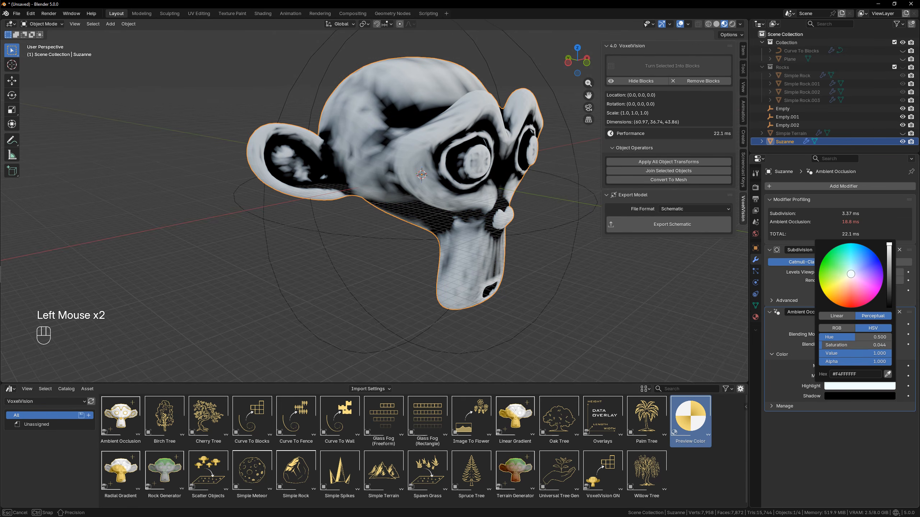
- Set the Ambient Occlusion color Min to 0.020 and Max to 3.060
{"action": "middle_click_drag", "start_coordinate": [530, 281], "coordinate": [532, 308]}
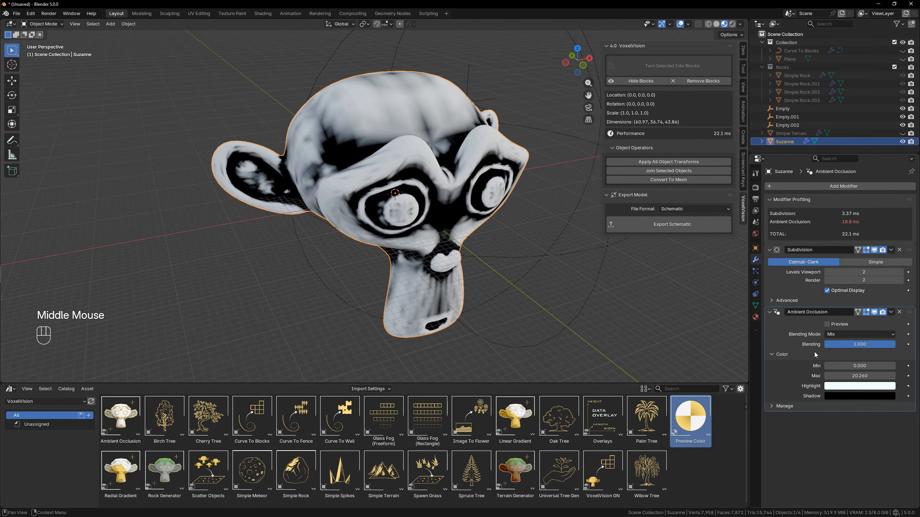
{"action": "mouse_move", "coordinate": [855, 375]}
{"action": "left_mouse_down"}
{"action": "mouse_move", "coordinate": [822, 375]}
{"action": "mouse_move", "coordinate": [880, 366]}
{"action": "mouse_move", "coordinate": [855, 366]}
{"action": "left_mouse_up"}
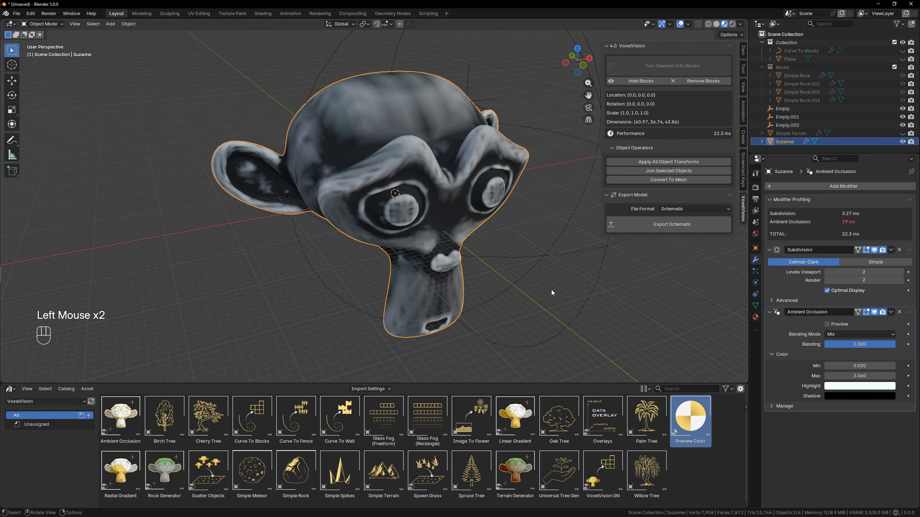
{"action": "scroll", "coordinate": [524, 277], "scroll_direction": "down", "scroll_amount": 2}
- Apply the VoxelVision GN asset to the monkey to turn it into blocks
{"action": "middle_click_drag", "start_coordinate": [524, 277], "coordinate": [425, 260]}
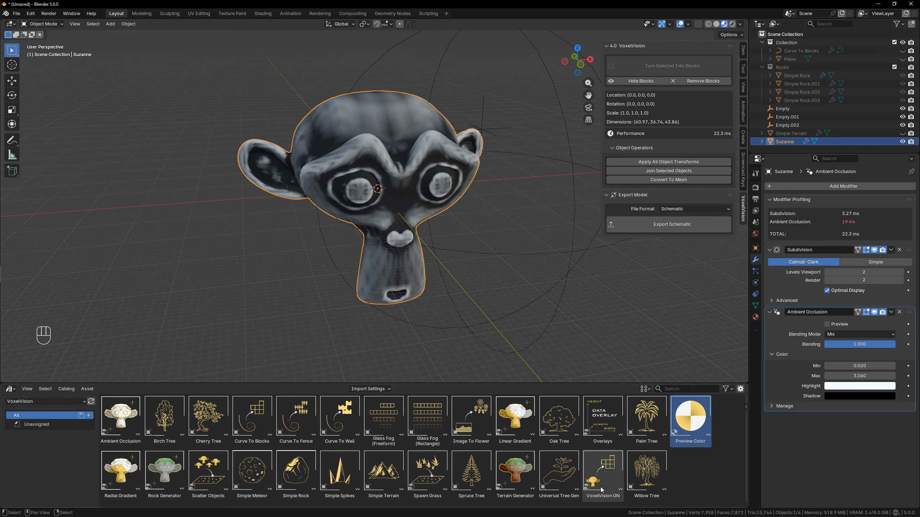
{"action": "left_click_drag", "start_coordinate": [601, 471], "coordinate": [392, 122]}
{"action": "middle_click_drag", "start_coordinate": [420, 198], "coordinate": [432, 191]}
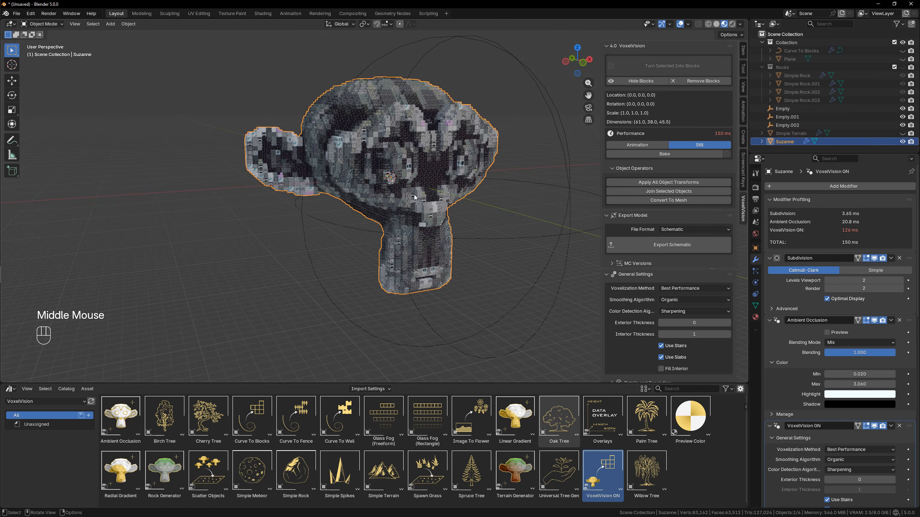
- Exclude the Utility and Transparent categories from the monkey's block palette
{"action": "scroll", "coordinate": [684, 270], "scroll_direction": "down", "scroll_amount": 4}
{"action": "scroll", "coordinate": [646, 279], "scroll_direction": "up", "scroll_amount": 1}
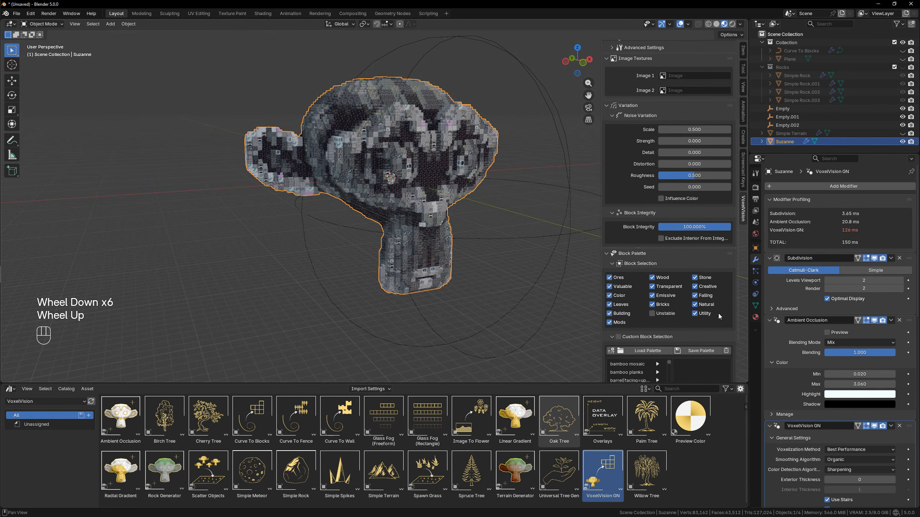
{"action": "left_click", "coordinate": [706, 313]}
{"action": "scroll", "coordinate": [666, 306], "scroll_direction": "up", "scroll_amount": 2}
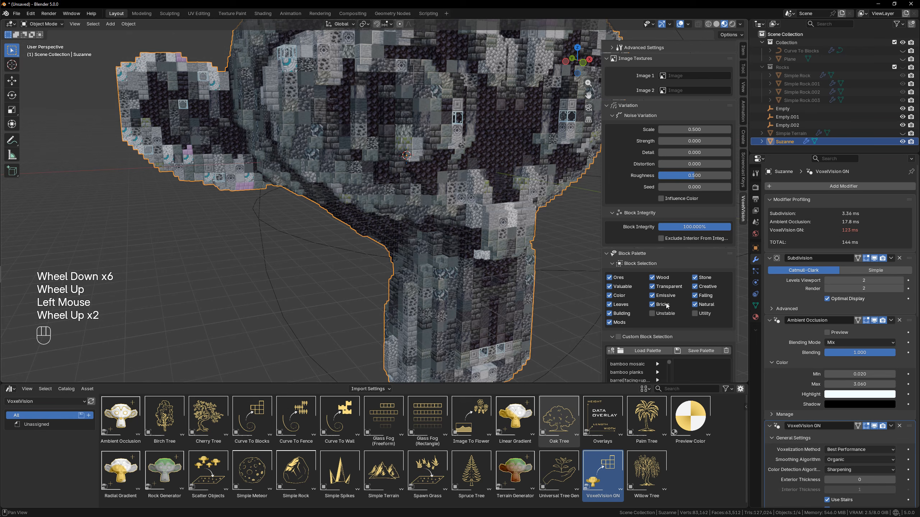
{"action": "left_click", "coordinate": [657, 287]}
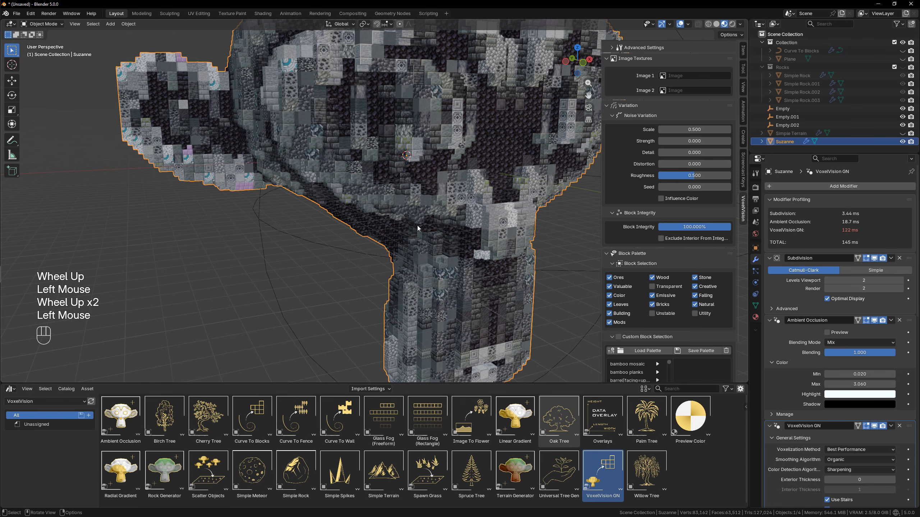
- Exclude the Bricks and Creative categories from the monkey's block palette
{"action": "left_click", "coordinate": [659, 303]}
{"action": "scroll", "coordinate": [396, 223], "scroll_direction": "down", "scroll_amount": 1}
{"action": "scroll", "coordinate": [396, 223], "scroll_direction": "up", "scroll_amount": 1}
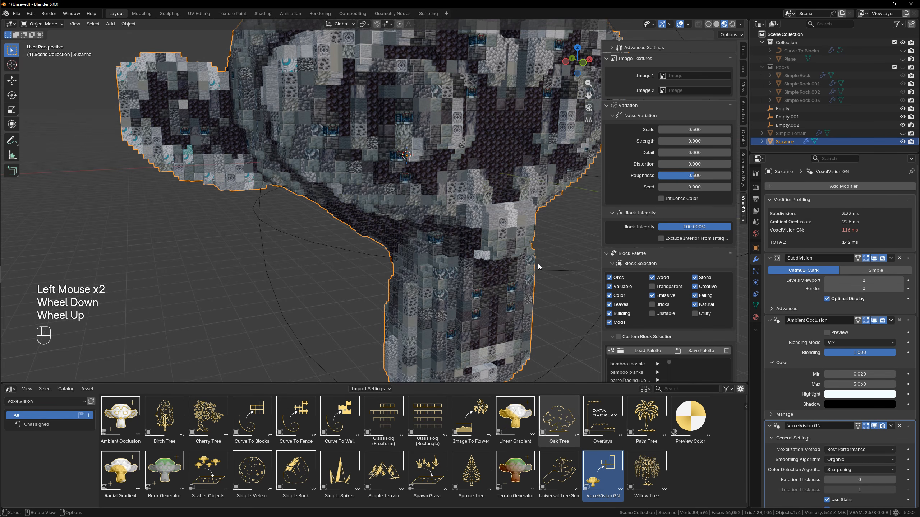
{"action": "scroll", "coordinate": [416, 147], "scroll_direction": "up", "scroll_amount": 2}
{"action": "middle_click_drag", "start_coordinate": [415, 145], "coordinate": [444, 180], "text": "shift"}
{"action": "scroll", "coordinate": [444, 179], "scroll_direction": "up", "scroll_amount": 1}
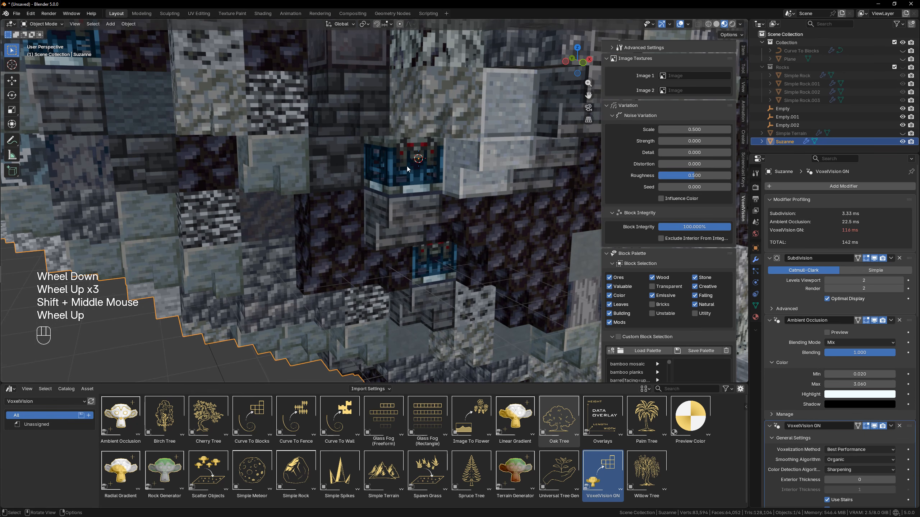
{"action": "left_click", "coordinate": [694, 286]}
{"action": "scroll", "coordinate": [398, 220], "scroll_direction": "down", "scroll_amount": 4}
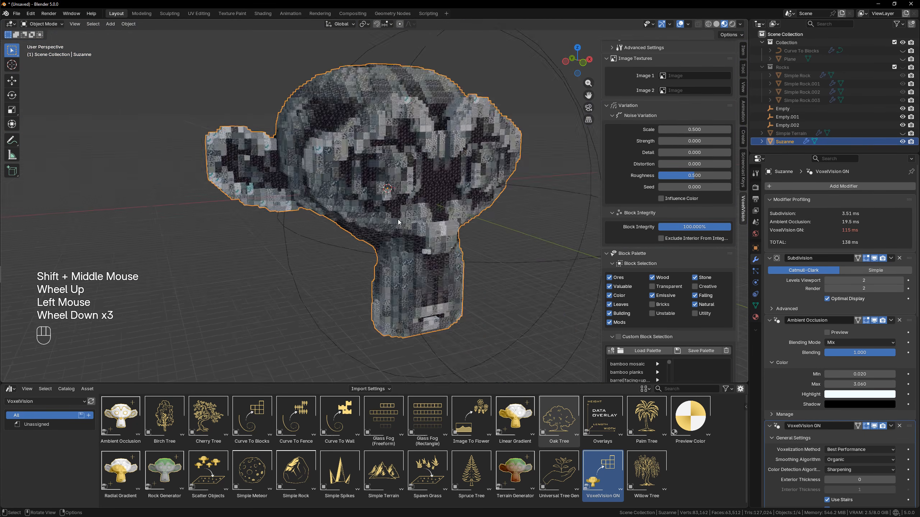
- Scale up the monkey by about 1.363 and again by about 1.755, and apply its scale
{"action": "middle_click_drag", "start_coordinate": [398, 219], "coordinate": [423, 231]}
{"action": "scroll", "coordinate": [424, 233], "scroll_direction": "up", "scroll_amount": 1}
{"action": "key", "text": "s"}
{"action": "left_click", "coordinate": [559, 266]}
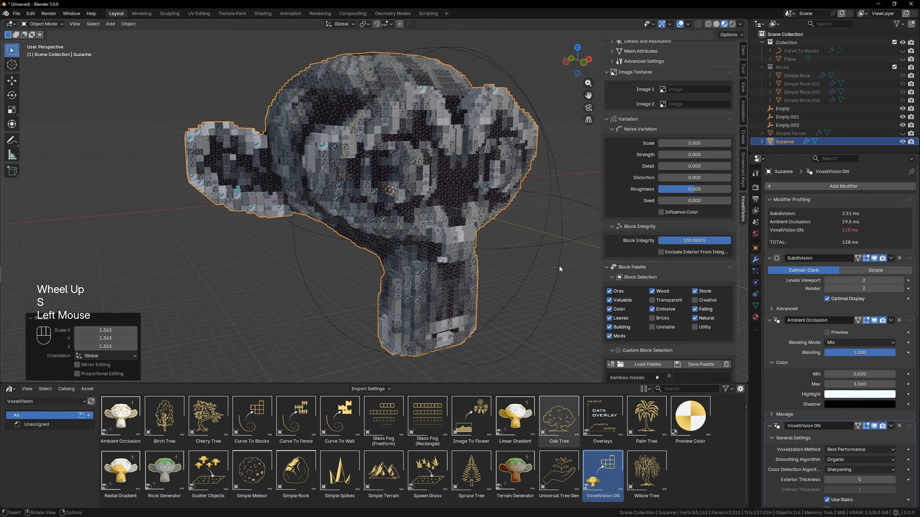
{"action": "scroll", "coordinate": [559, 265], "scroll_direction": "down", "scroll_amount": 1}
{"action": "key", "text": "s"}
{"action": "left_click", "coordinate": [531, 272]}
{"action": "scroll", "coordinate": [476, 268], "scroll_direction": "down", "scroll_amount": 2}
{"action": "key", "text": "ctrl+a"}
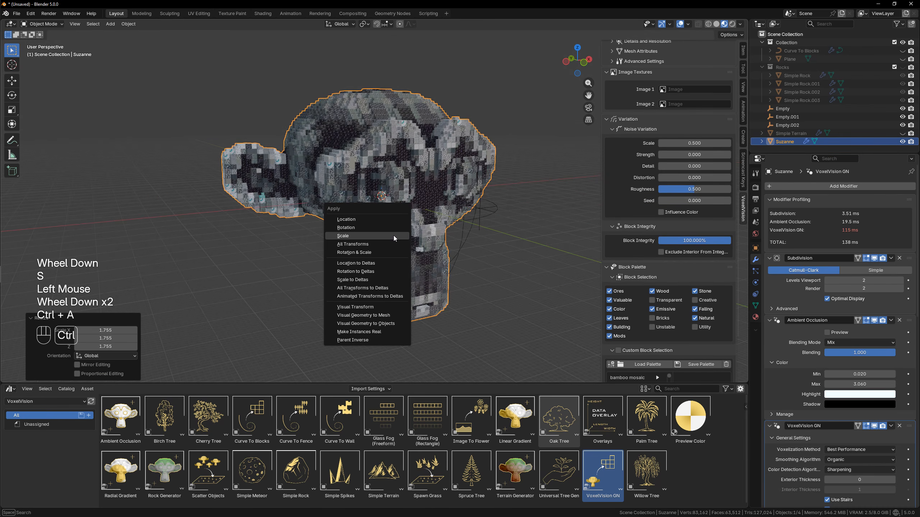
{"action": "left_click", "coordinate": [394, 236]}
{"action": "mouse_move", "coordinate": [477, 259]}
{"action": "middle_mouse_down"}
{"action": "mouse_move", "coordinate": [468, 242]}
{"action": "mouse_move", "coordinate": [486, 252]}
{"action": "middle_mouse_up"}
{"action": "scroll", "coordinate": [487, 252], "scroll_direction": "up", "scroll_amount": 1}
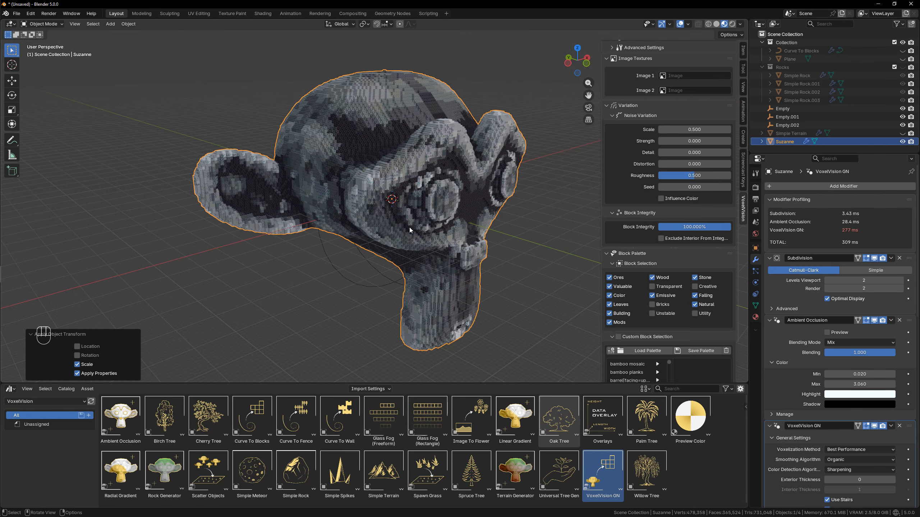
- Change the monkey's Ambient Occlusion shadow color to dark green
{"action": "scroll", "coordinate": [409, 229], "scroll_direction": "down", "scroll_amount": 1}
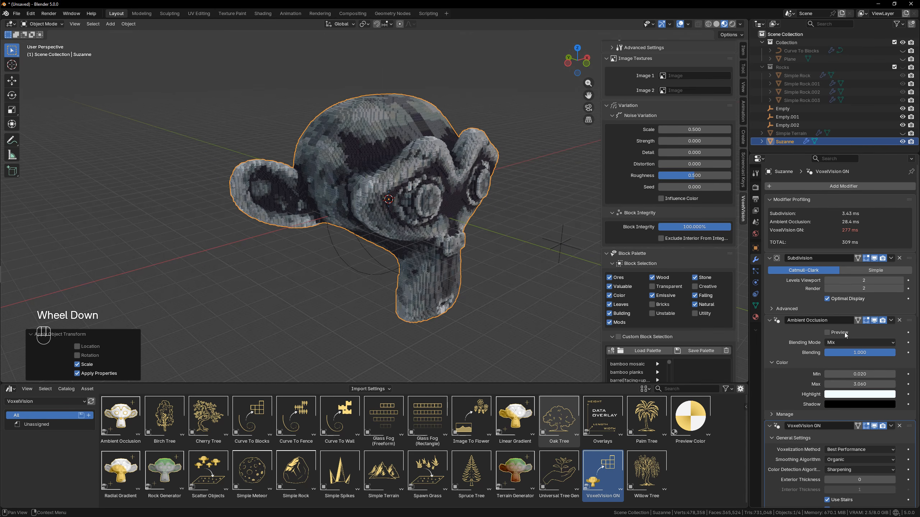
{"action": "left_click", "coordinate": [871, 404]}
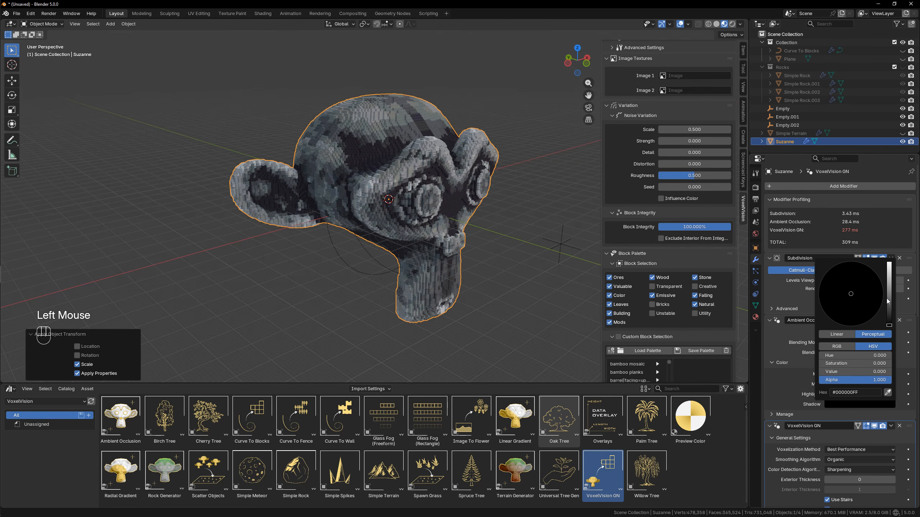
{"action": "left_click_drag", "start_coordinate": [889, 325], "coordinate": [825, 282]}
{"action": "middle_click_drag", "start_coordinate": [528, 247], "coordinate": [489, 229]}
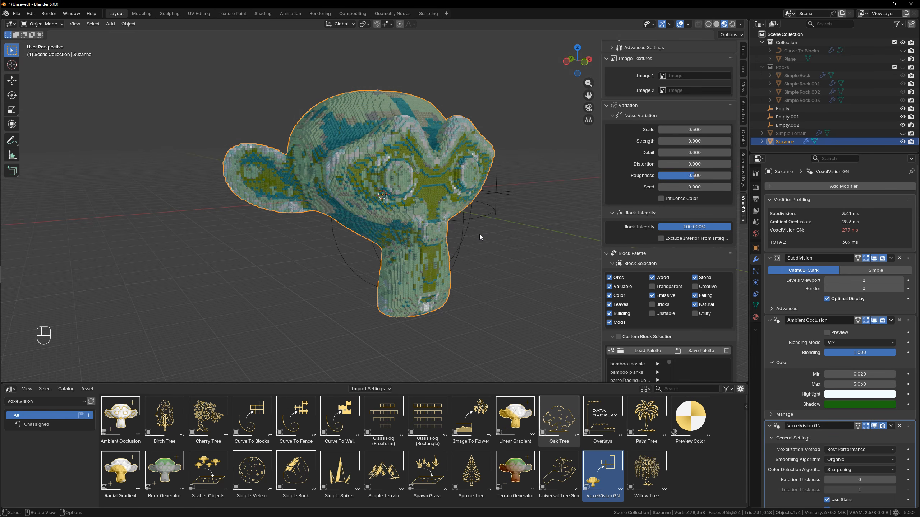
- Delete the monkey, and unhide and select the Simple Terrain
{"action": "key", "text": "Delete"}
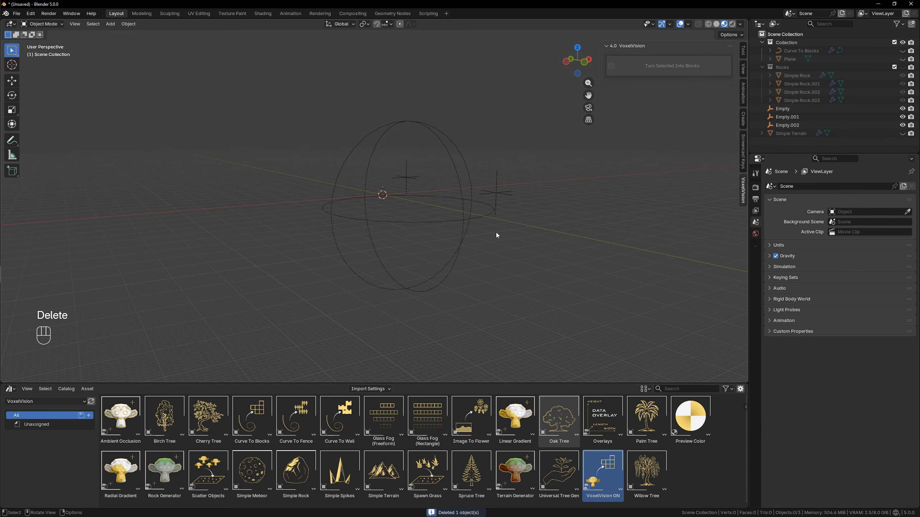
{"action": "left_click", "coordinate": [899, 134]}
{"action": "left_click", "coordinate": [460, 249]}
{"action": "middle_click_drag", "start_coordinate": [460, 249], "coordinate": [472, 268]}
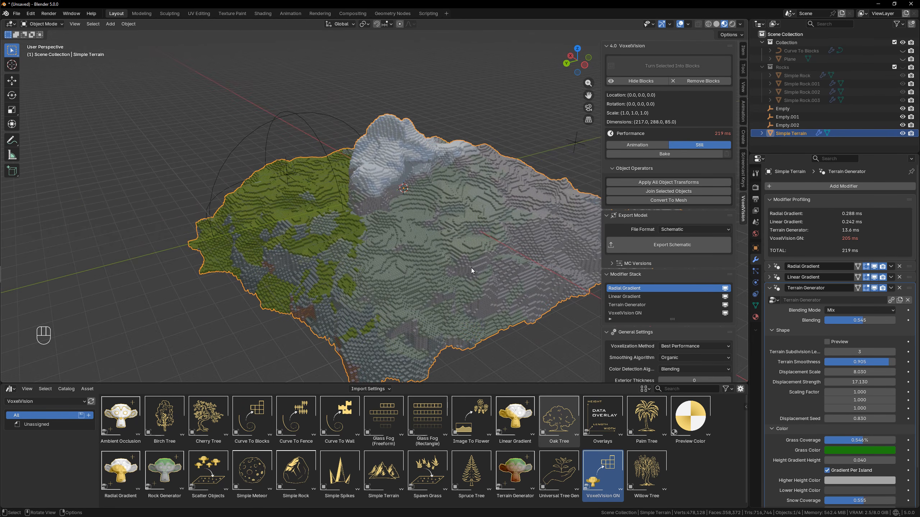
{"action": "middle_click_drag", "start_coordinate": [471, 267], "coordinate": [405, 300], "text": "shift"}
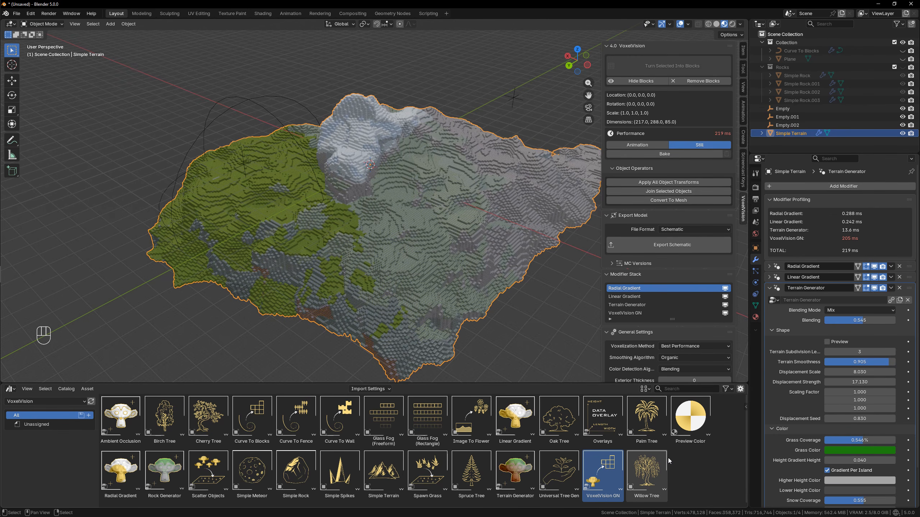
{"action": "left_click", "coordinate": [658, 455]}
{"action": "double_click", "coordinate": [608, 427]}
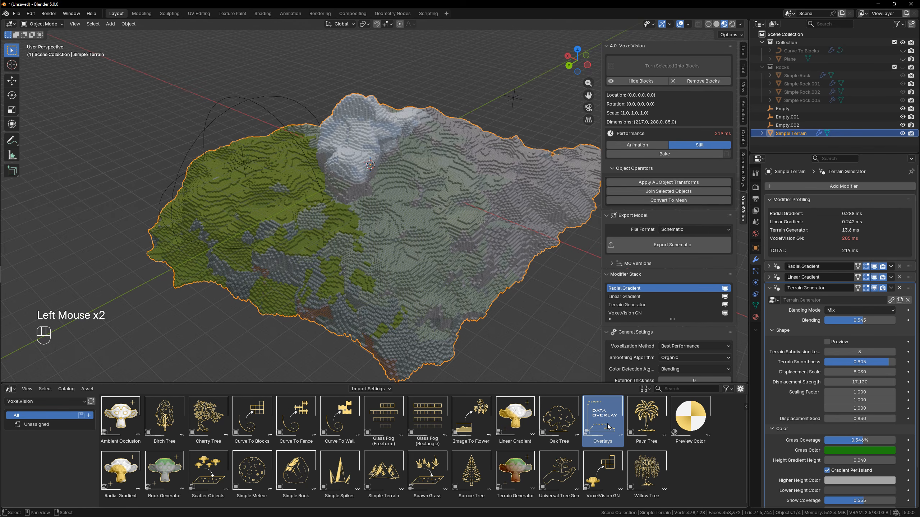
{"action": "left_click", "coordinate": [600, 425]}
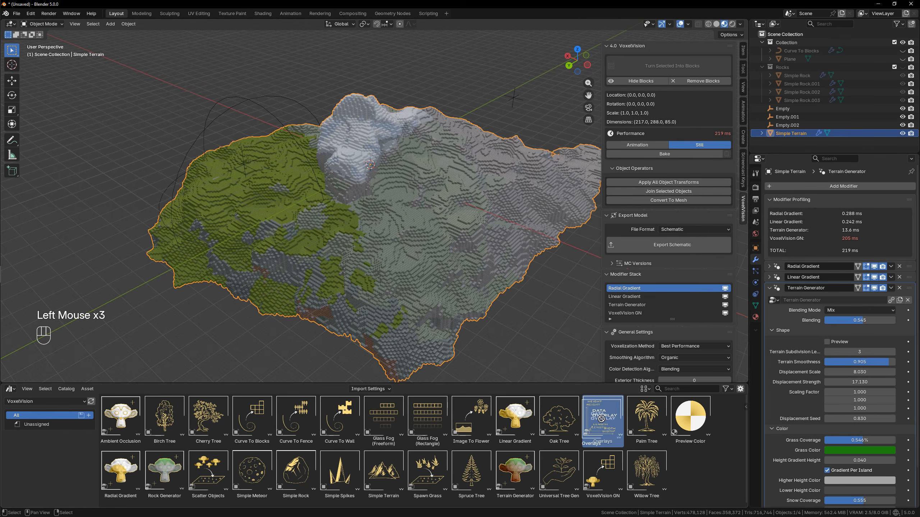
{"action": "left_click", "coordinate": [209, 471]}
{"action": "left_click", "coordinate": [383, 471]}
{"action": "left_click", "coordinate": [428, 476]}
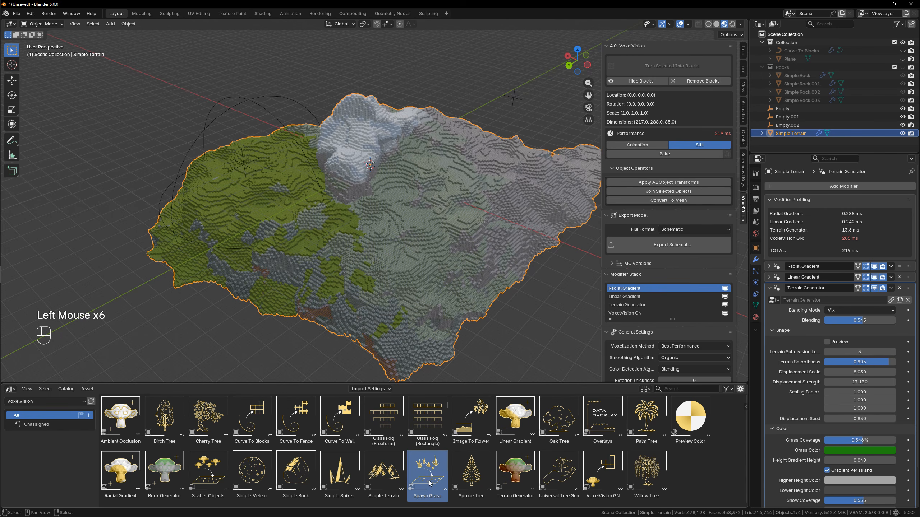
- Apply the Overlays asset to the terrain and collapse the Terrain Generator modifier to reach the Overlays settings
{"action": "left_click", "coordinate": [606, 418]}
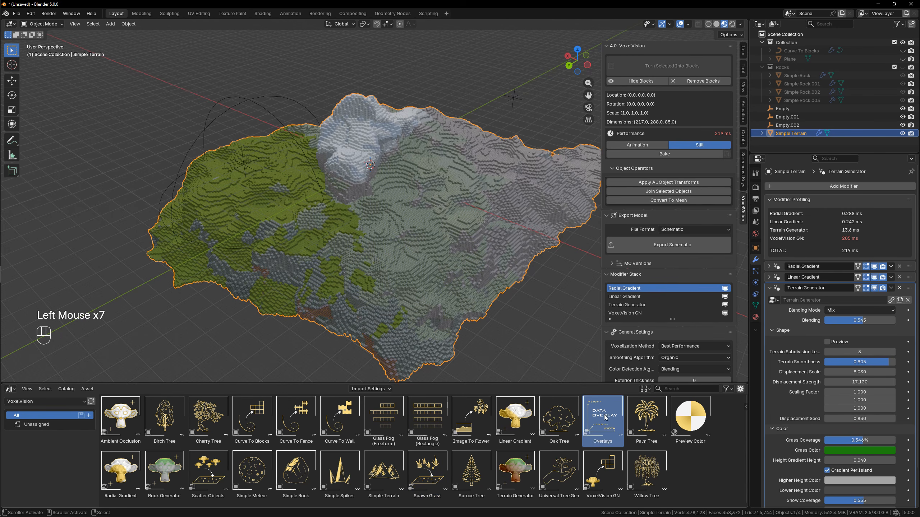
{"action": "left_click_drag", "start_coordinate": [606, 418], "coordinate": [447, 226]}
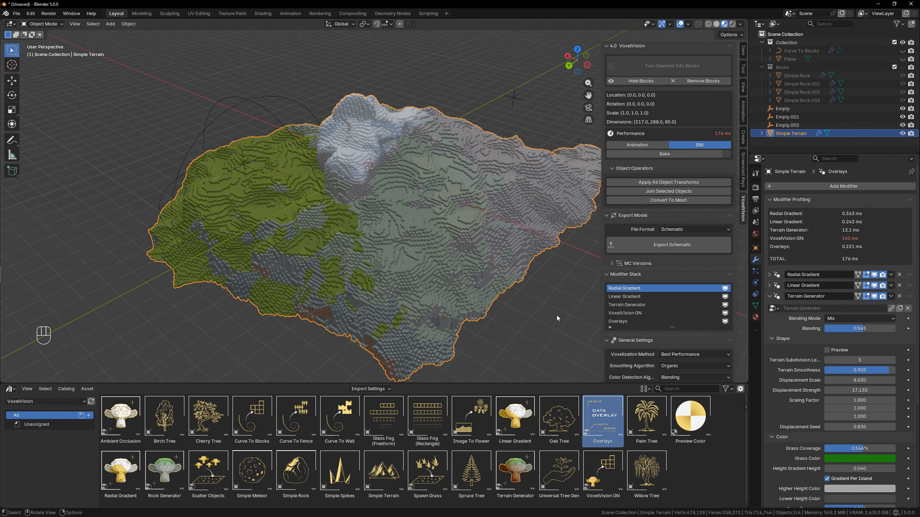
{"action": "scroll", "coordinate": [556, 315], "scroll_direction": "down", "scroll_amount": 1}
{"action": "left_click", "coordinate": [769, 297]}
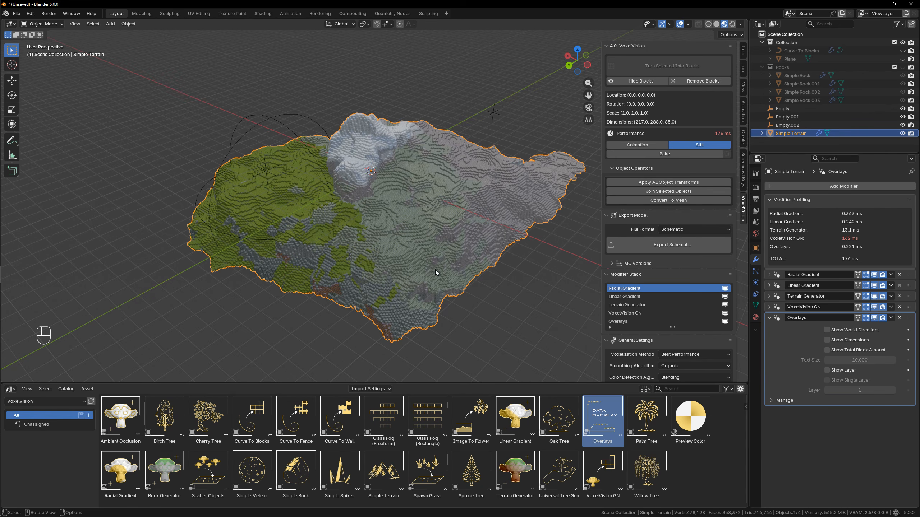
{"action": "middle_click_drag", "start_coordinate": [435, 269], "coordinate": [213, 139]}
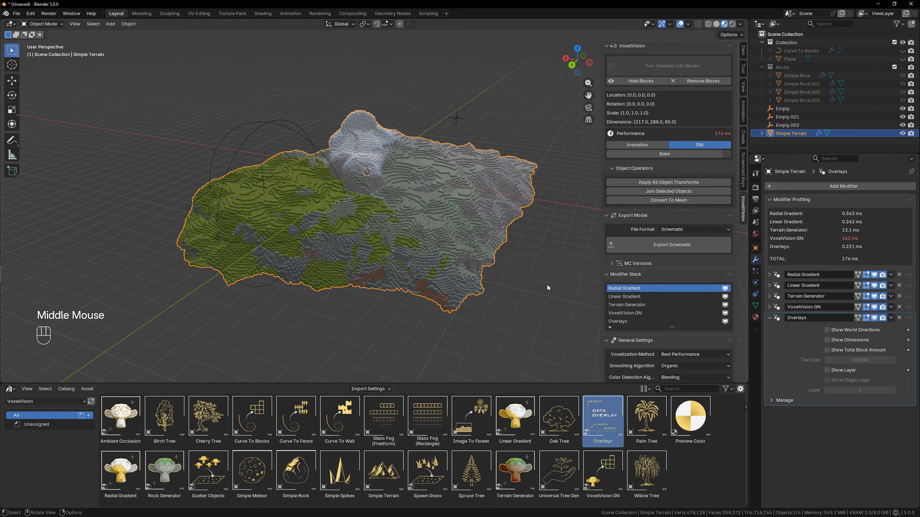
- Try Show World Directions in the terrain's Overlays modifier, inspect the direction marker around the model, and turn the option off again
{"action": "left_click", "coordinate": [847, 330]}
{"action": "scroll", "coordinate": [452, 260], "scroll_direction": "down", "scroll_amount": 2}
{"action": "middle_click_drag", "start_coordinate": [452, 260], "coordinate": [301, 287]}
{"action": "scroll", "coordinate": [296, 289], "scroll_direction": "up", "scroll_amount": 1}
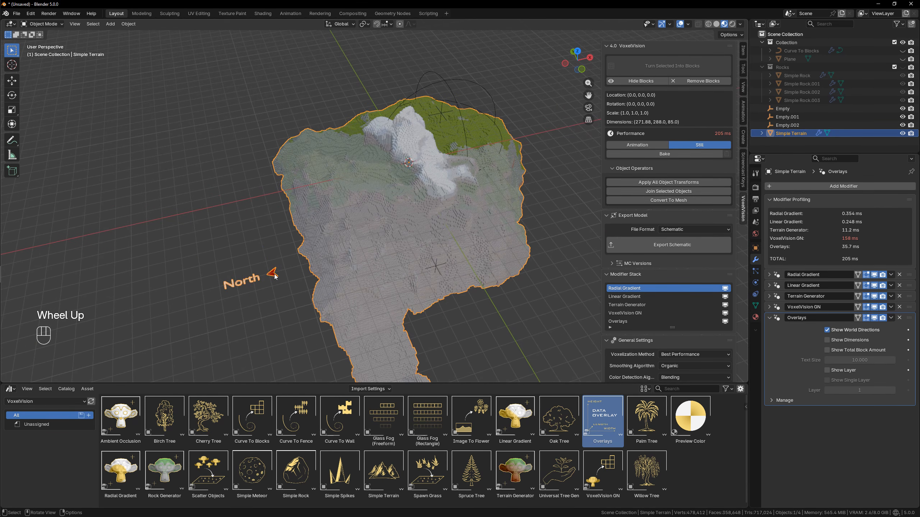
{"action": "middle_click_drag", "start_coordinate": [274, 276], "coordinate": [285, 270]}
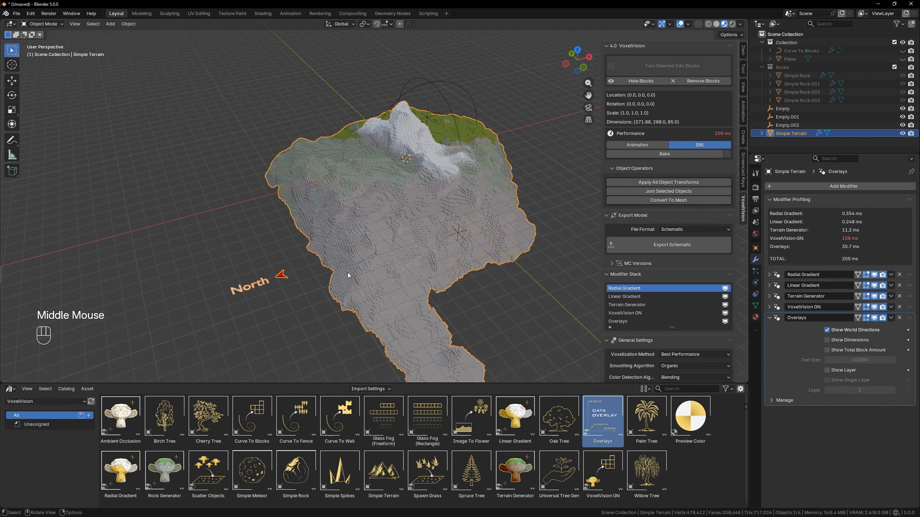
{"action": "left_click", "coordinate": [847, 330]}
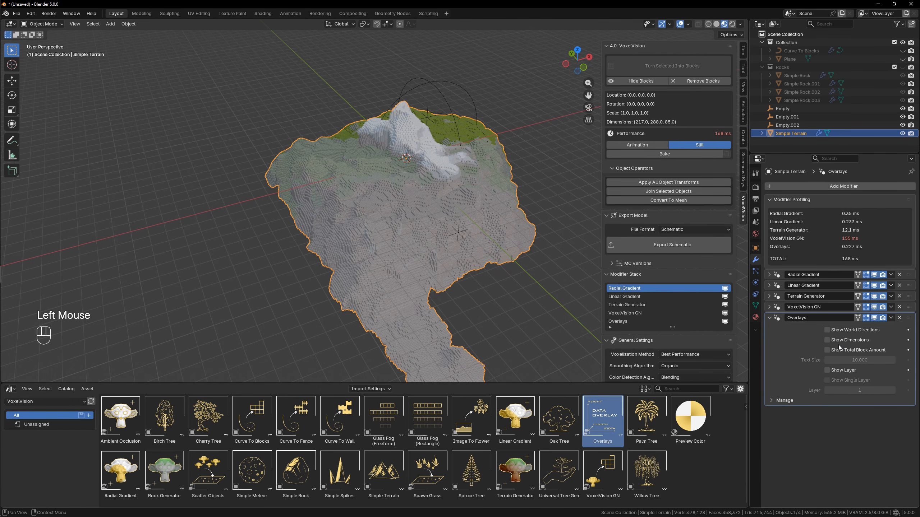
- Try Show Dimensions in the terrain's Overlays modifier, inspect the X, Y and Z labels around the model, and turn the option off again
{"action": "left_click", "coordinate": [845, 340]}
{"action": "middle_click_drag", "start_coordinate": [465, 272], "coordinate": [438, 249]}
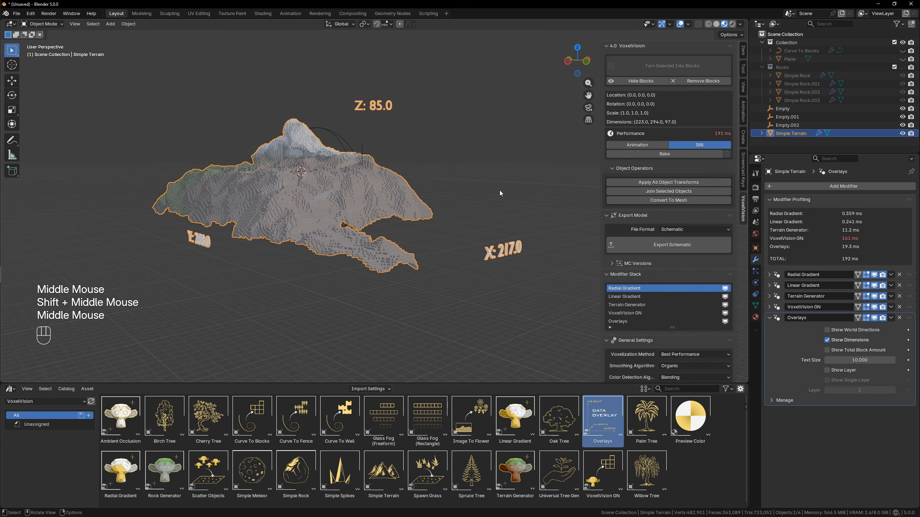
{"action": "middle_click_drag", "start_coordinate": [499, 190], "coordinate": [385, 270]}
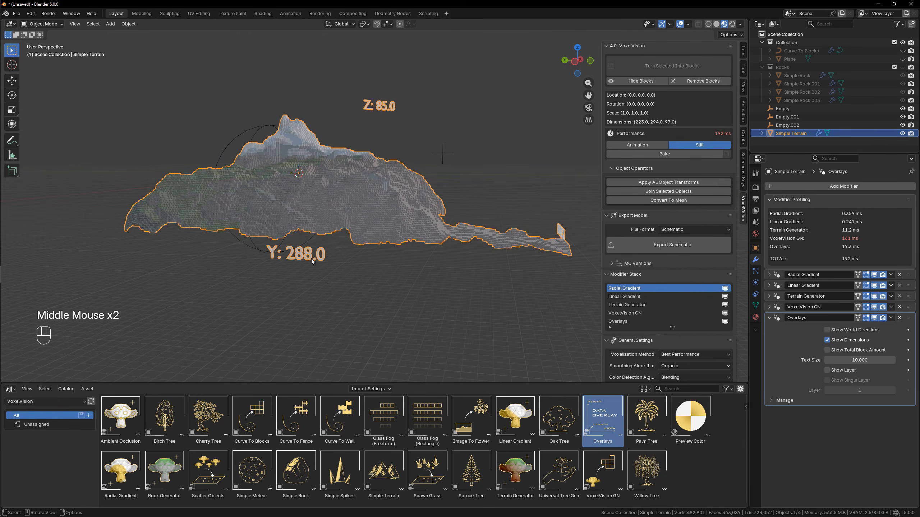
{"action": "mouse_move", "coordinate": [310, 253]}
{"action": "middle_mouse_down"}
{"action": "mouse_move", "coordinate": [346, 243]}
{"action": "mouse_move", "coordinate": [324, 251]}
{"action": "middle_mouse_up"}
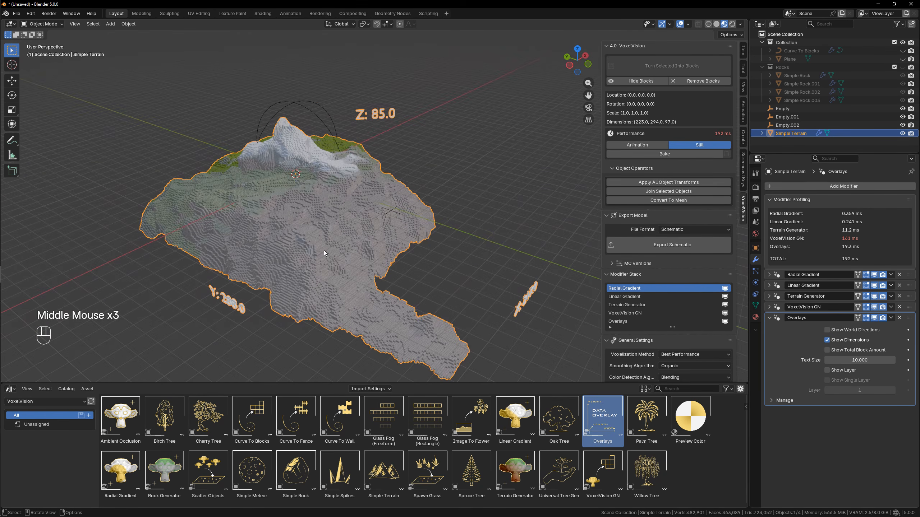
{"action": "middle_click_drag", "start_coordinate": [395, 108], "coordinate": [357, 160]}
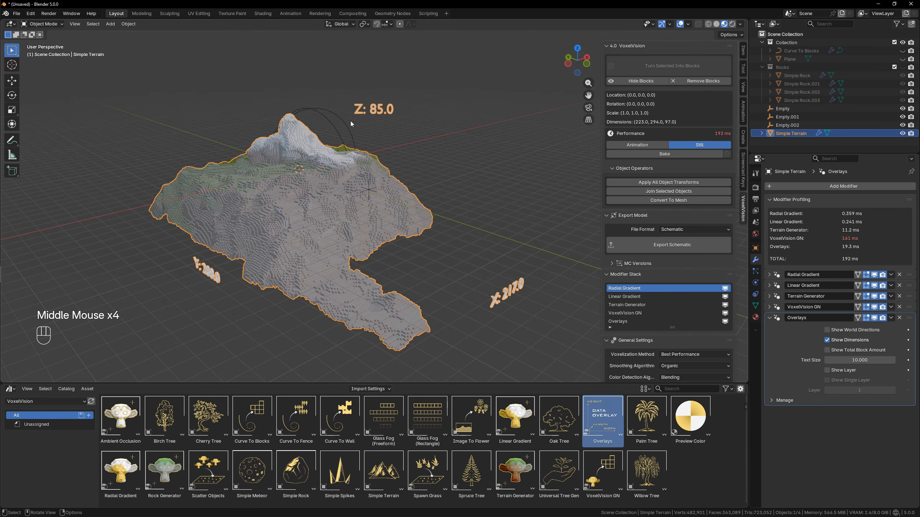
{"action": "left_click", "coordinate": [842, 340]}
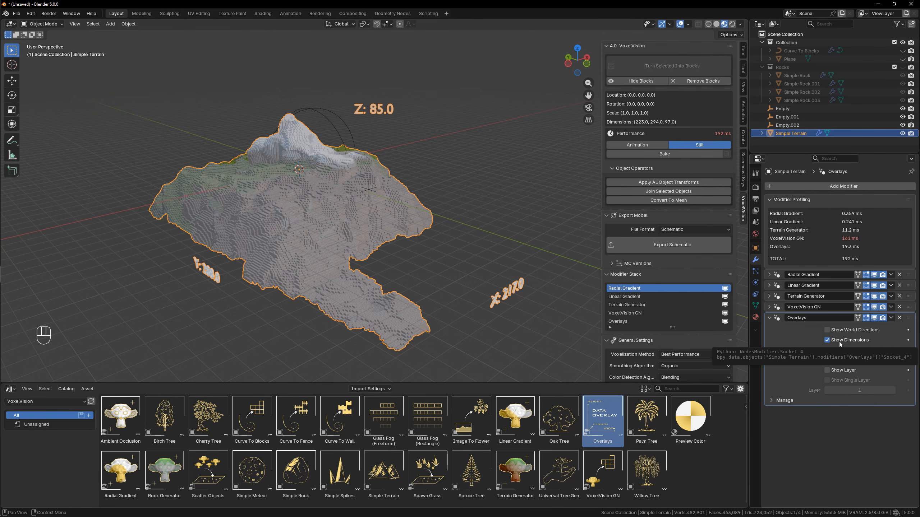
- Try Show Total Block Amount in the Overlays modifier, view the count above the terrain, and turn the option off again
{"action": "left_click", "coordinate": [834, 350]}
{"action": "middle_click_drag", "start_coordinate": [466, 268], "coordinate": [441, 232]}
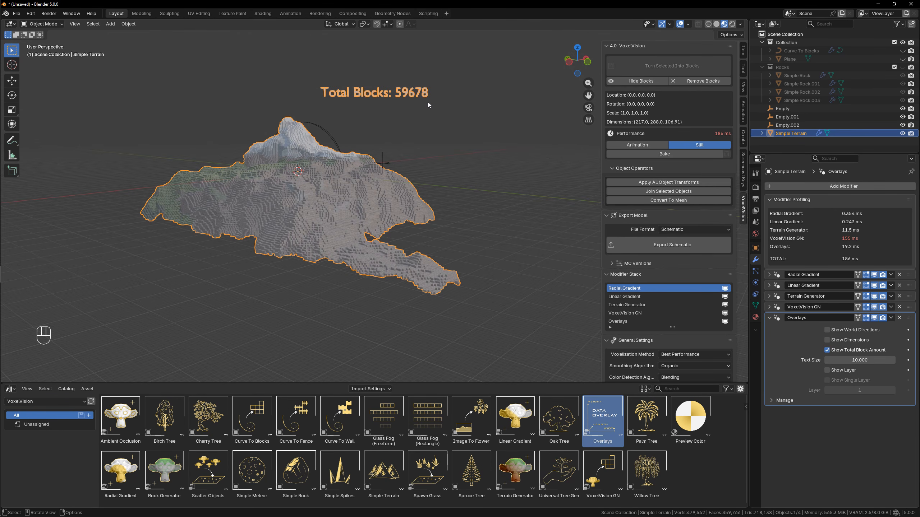
{"action": "left_click", "coordinate": [862, 351]}
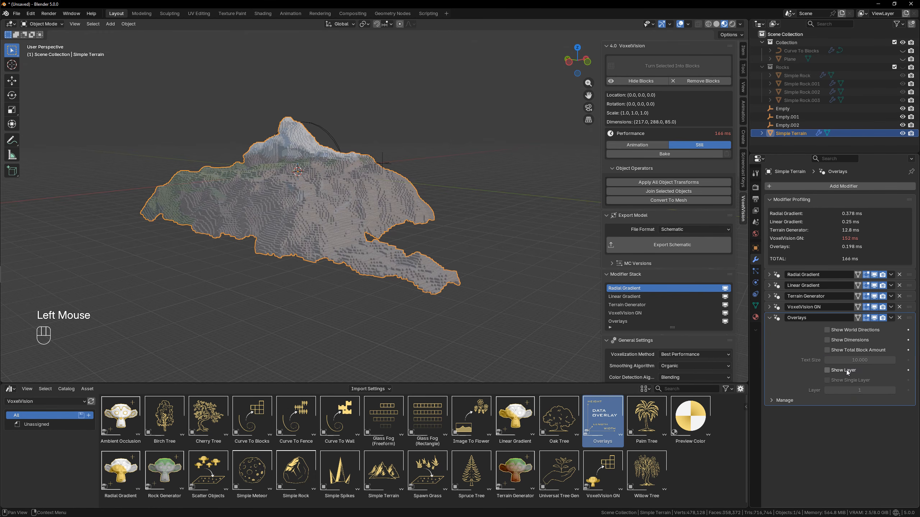
- Turn on Show Layer in the Overlays modifier and raise the Layer value step by step to 14
{"action": "left_click", "coordinate": [846, 371]}
{"action": "middle_click_drag", "start_coordinate": [434, 268], "coordinate": [437, 273]}
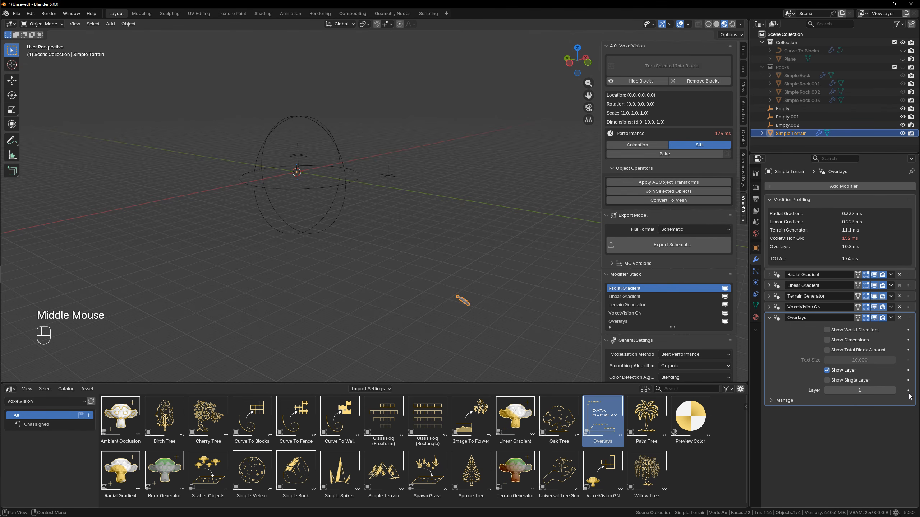
{"action": "left_click", "coordinate": [892, 387]}
{"action": "left_click", "coordinate": [892, 387]}
{"action": "left_click", "coordinate": [892, 388]}
{"action": "left_click", "coordinate": [892, 388]}
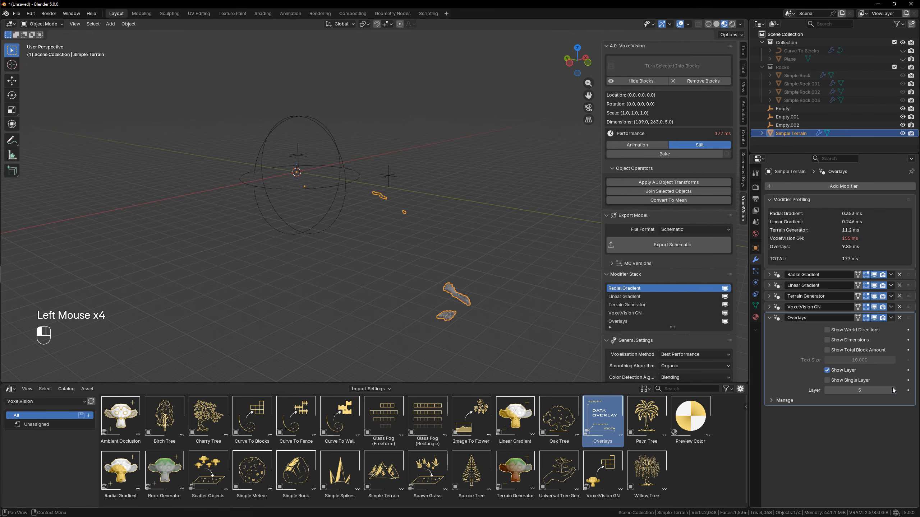
{"action": "left_click", "coordinate": [892, 388]}
{"action": "left_click", "coordinate": [893, 388]}
{"action": "left_click", "coordinate": [893, 388]}
{"action": "left_click", "coordinate": [892, 388]}
{"action": "left_click", "coordinate": [892, 387]}
{"action": "left_click", "coordinate": [892, 387]}
{"action": "left_click", "coordinate": [892, 387]}
{"action": "left_click", "coordinate": [892, 389]}
{"action": "left_click", "coordinate": [892, 388]}
{"action": "left_click", "coordinate": [892, 388]}
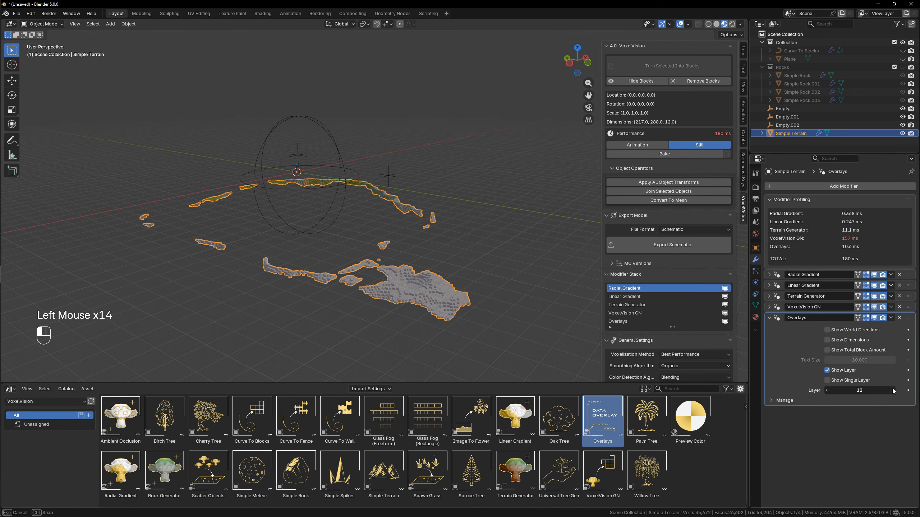
{"action": "left_click", "coordinate": [893, 388]}
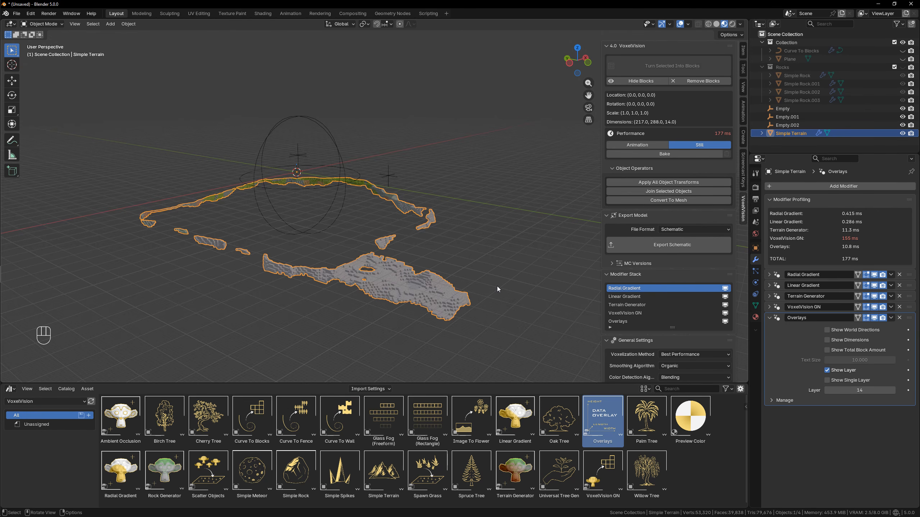
- Turn on Show Single Layer and raise the Layer value step by step to 21 to inspect individual terrain slices
{"action": "middle_click_drag", "start_coordinate": [497, 286], "coordinate": [462, 304], "text": "shift"}
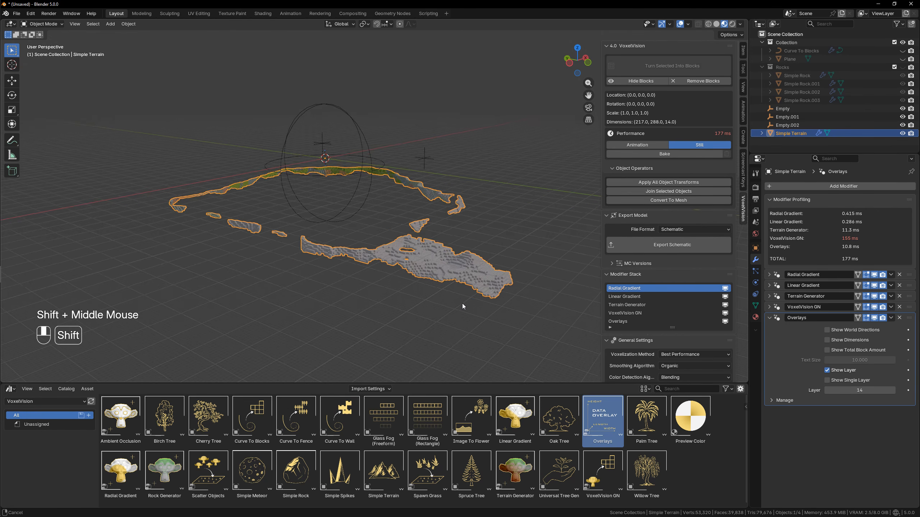
{"action": "scroll", "coordinate": [370, 285], "scroll_direction": "up", "scroll_amount": 3}
{"action": "scroll", "coordinate": [363, 270], "scroll_direction": "down", "scroll_amount": 1}
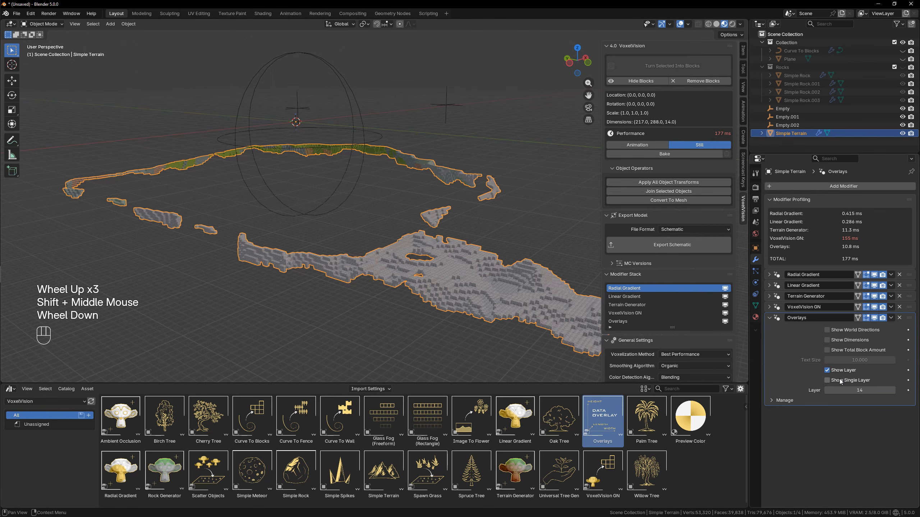
{"action": "left_click", "coordinate": [827, 381]}
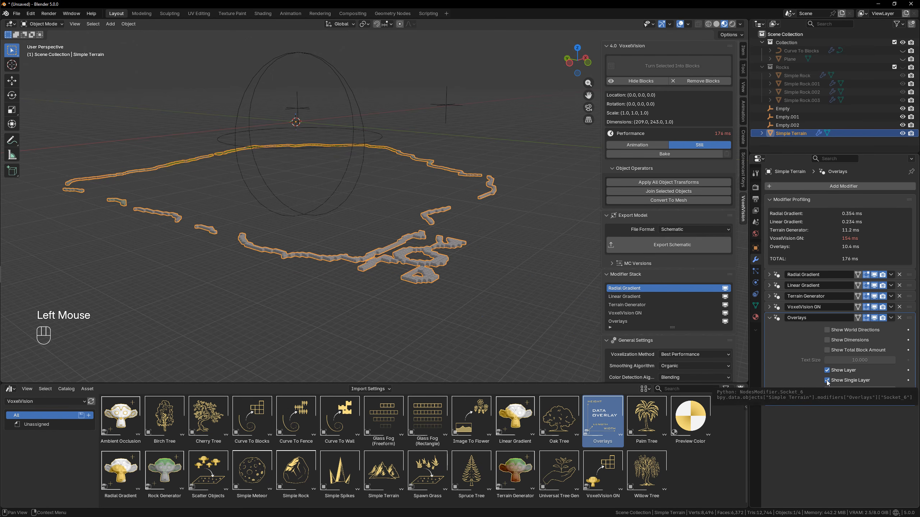
{"action": "scroll", "coordinate": [392, 314], "scroll_direction": "up", "scroll_amount": 1}
{"action": "left_click", "coordinate": [893, 390]}
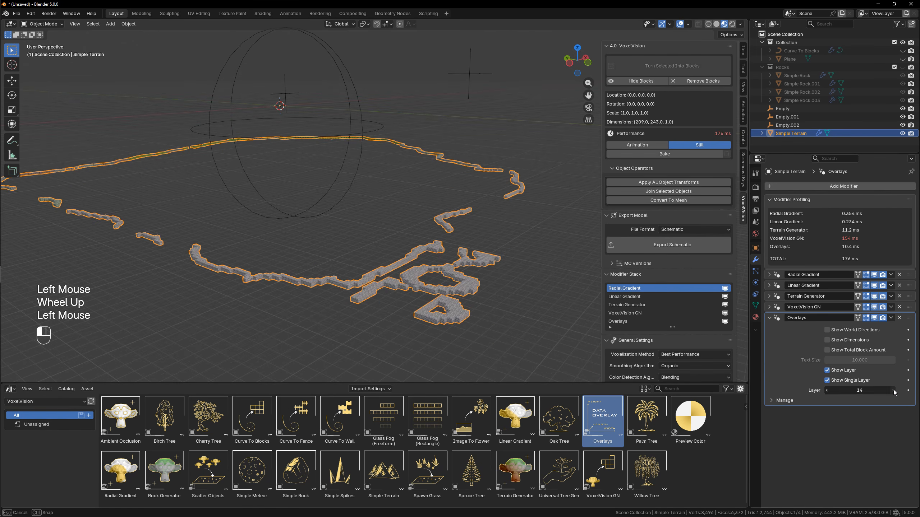
{"action": "left_click", "coordinate": [893, 390]}
{"action": "left_click", "coordinate": [893, 390]}
{"action": "left_click", "coordinate": [893, 389]}
{"action": "left_click", "coordinate": [893, 390]}
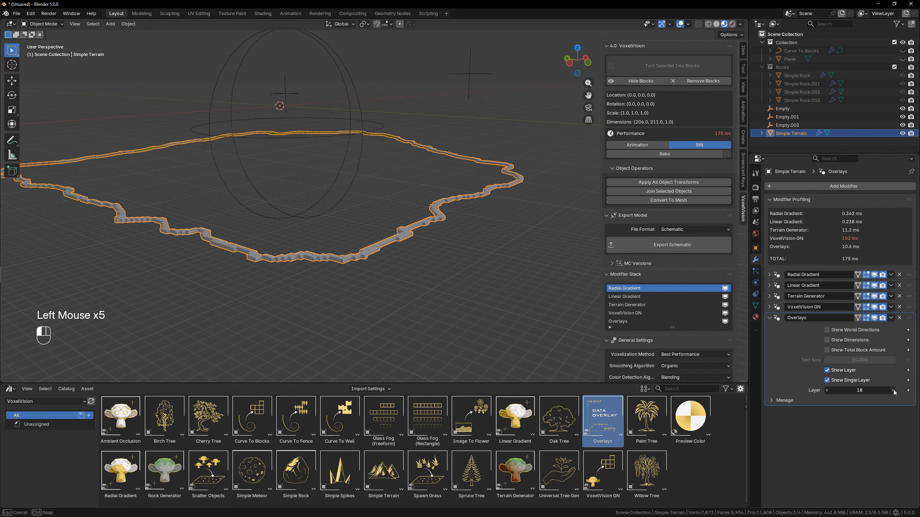
{"action": "left_click", "coordinate": [893, 390]}
{"action": "left_click", "coordinate": [893, 390]}
{"action": "scroll", "coordinate": [431, 233], "scroll_direction": "down", "scroll_amount": 2}
{"action": "middle_click_drag", "start_coordinate": [430, 241], "coordinate": [445, 254]}
{"action": "scroll", "coordinate": [446, 254], "scroll_direction": "up", "scroll_amount": 2}
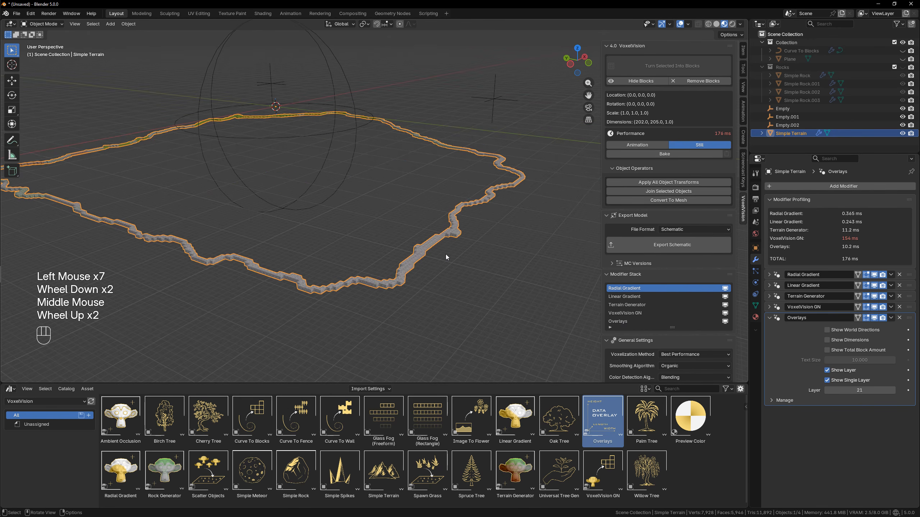
- Turn on Show Total Block Amount for the single layer and raise the Layer value step by step to 40
{"action": "left_click", "coordinate": [831, 351]}
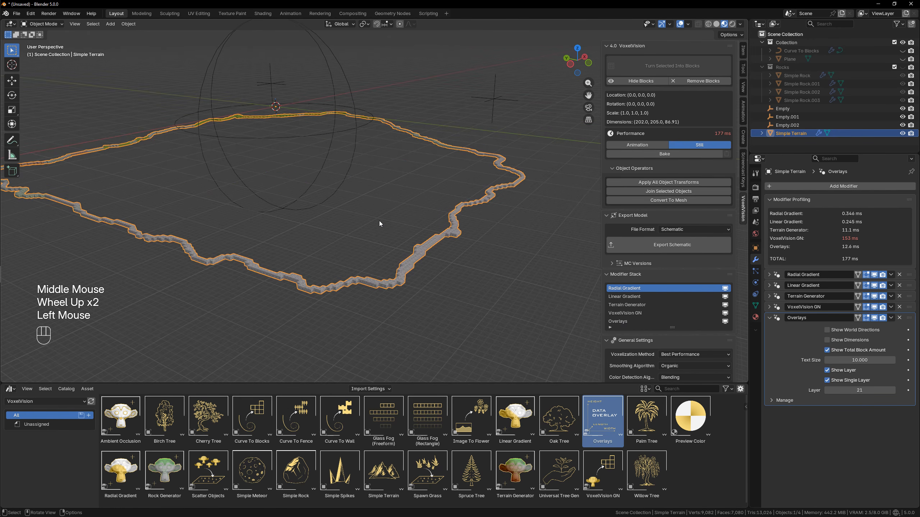
{"action": "scroll", "coordinate": [379, 221], "scroll_direction": "down", "scroll_amount": 2}
{"action": "middle_click_drag", "start_coordinate": [416, 188], "coordinate": [427, 231], "text": "shift"}
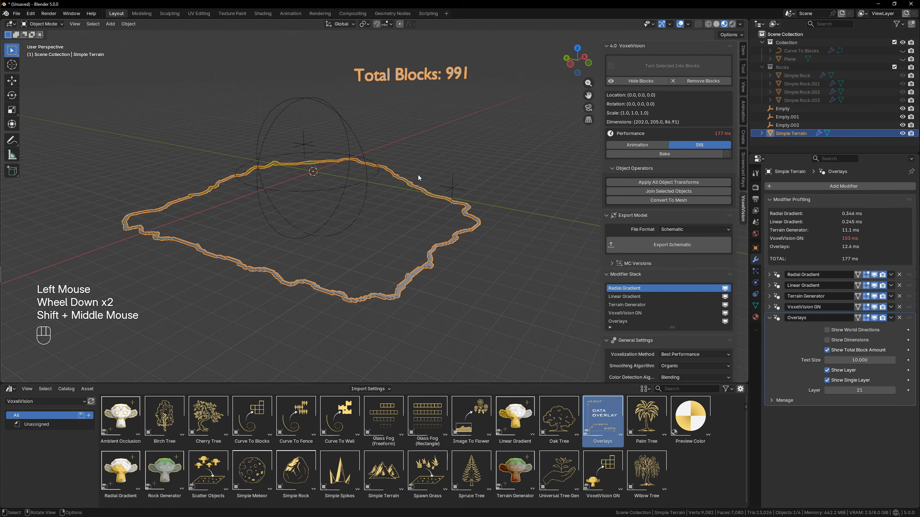
{"action": "left_click", "coordinate": [894, 390]}
{"action": "left_click", "coordinate": [894, 390]}
{"action": "left_click", "coordinate": [894, 391]}
{"action": "left_click", "coordinate": [894, 390]}
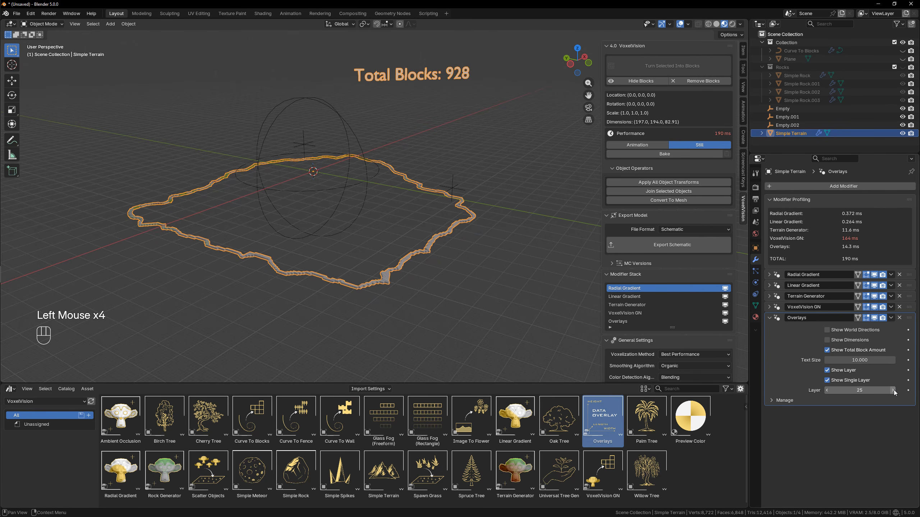
{"action": "left_click", "coordinate": [893, 390]}
{"action": "left_click", "coordinate": [893, 390]}
{"action": "left_click", "coordinate": [894, 389]}
{"action": "left_click", "coordinate": [894, 390]}
{"action": "left_click", "coordinate": [893, 390]}
{"action": "left_click", "coordinate": [894, 390]}
{"action": "left_click", "coordinate": [894, 390]}
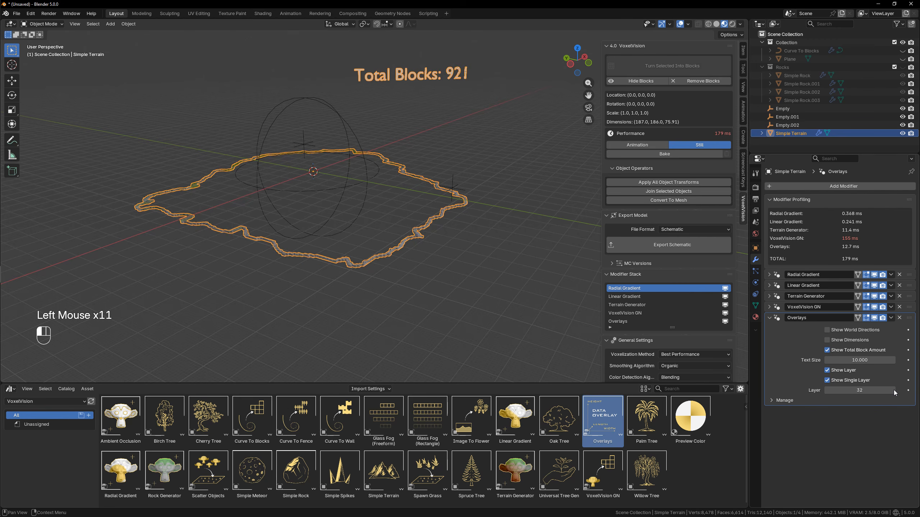
{"action": "left_click", "coordinate": [894, 390]}
{"action": "left_click", "coordinate": [894, 390]}
{"action": "left_click", "coordinate": [894, 390]}
{"action": "left_click", "coordinate": [893, 390]}
{"action": "left_click", "coordinate": [894, 390]}
{"action": "left_click", "coordinate": [894, 390]}
{"action": "left_click", "coordinate": [893, 389]}
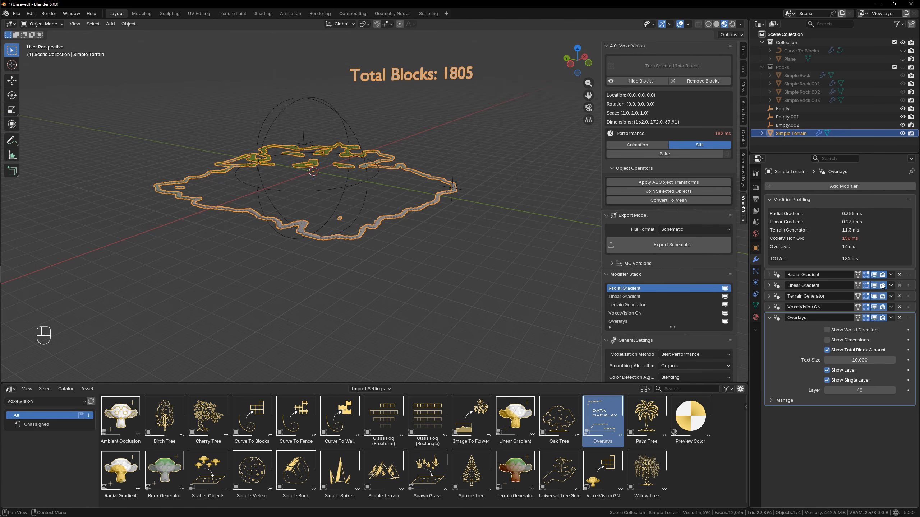
- Turn off Show Single Layer and inspect all terrain layers up to layer 40 from different angles
{"action": "middle_click_drag", "start_coordinate": [319, 196], "coordinate": [406, 181]}
{"action": "scroll", "coordinate": [334, 208], "scroll_direction": "up", "scroll_amount": 3}
{"action": "left_click", "coordinate": [841, 384]}
{"action": "scroll", "coordinate": [504, 283], "scroll_direction": "down", "scroll_amount": 2}
{"action": "middle_click_drag", "start_coordinate": [504, 283], "coordinate": [454, 260]}
{"action": "scroll", "coordinate": [387, 233], "scroll_direction": "down", "scroll_amount": 1}
{"action": "scroll", "coordinate": [467, 218], "scroll_direction": "up", "scroll_amount": 1}
{"action": "middle_click_drag", "start_coordinate": [386, 233], "coordinate": [411, 191]}
{"action": "scroll", "coordinate": [420, 198], "scroll_direction": "down", "scroll_amount": 1}
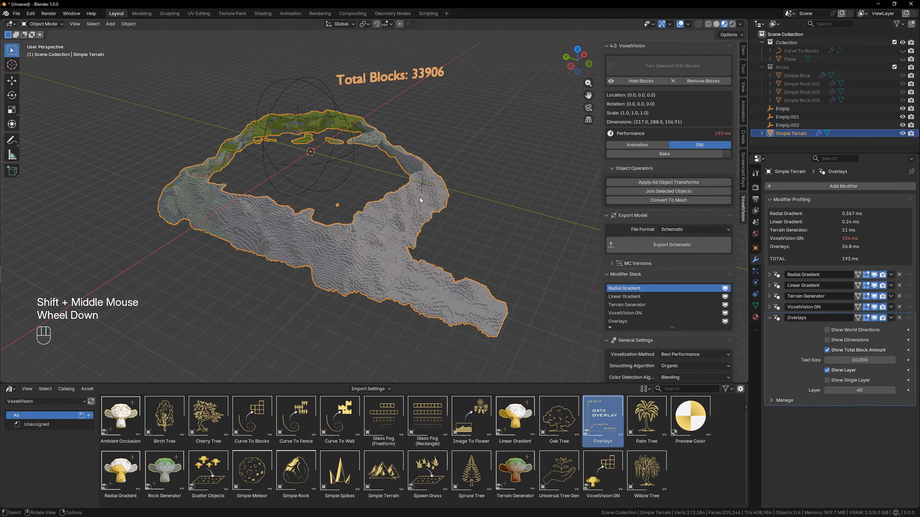
- Remove the Overlays modifier from the terrain and apply the Scatter Objects asset to it
{"action": "left_click", "coordinate": [901, 317]}
{"action": "middle_click_drag", "start_coordinate": [412, 230], "coordinate": [438, 236]}
{"action": "scroll", "coordinate": [436, 239], "scroll_direction": "up", "scroll_amount": 2}
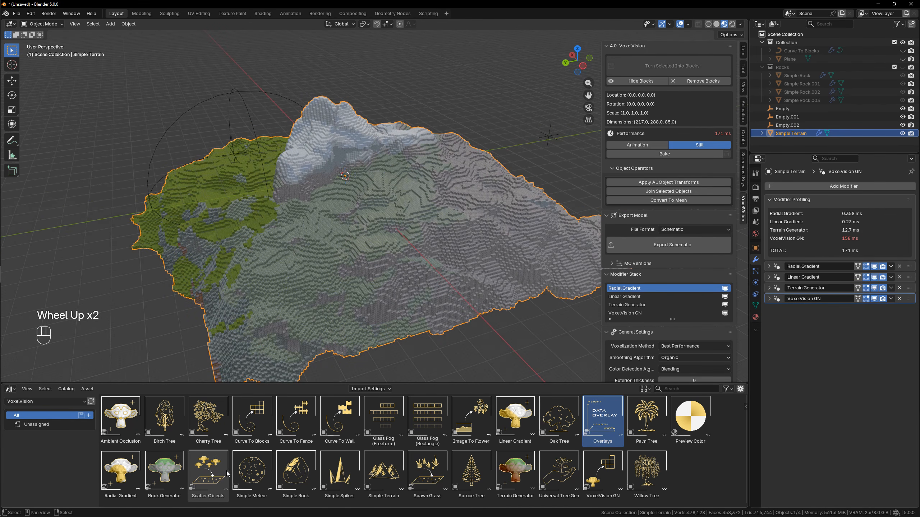
{"action": "left_click", "coordinate": [213, 487]}
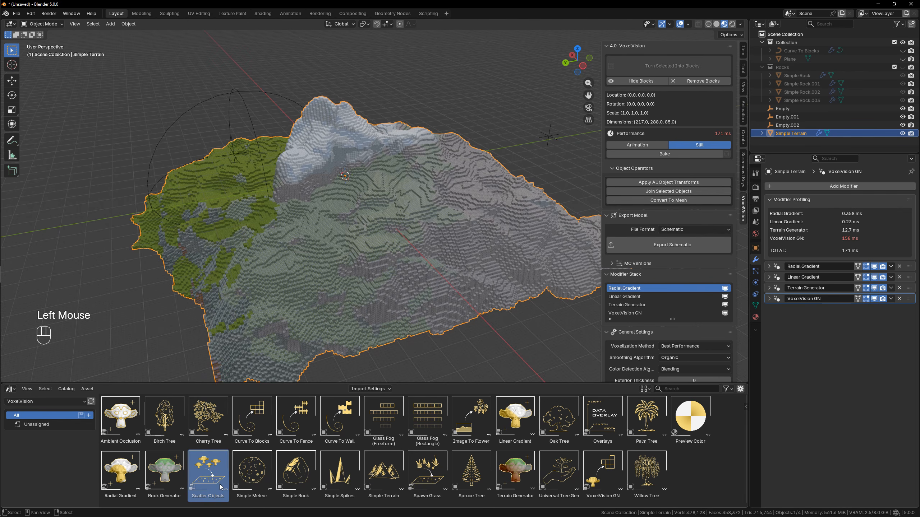
{"action": "left_click_drag", "start_coordinate": [213, 485], "coordinate": [366, 217]}
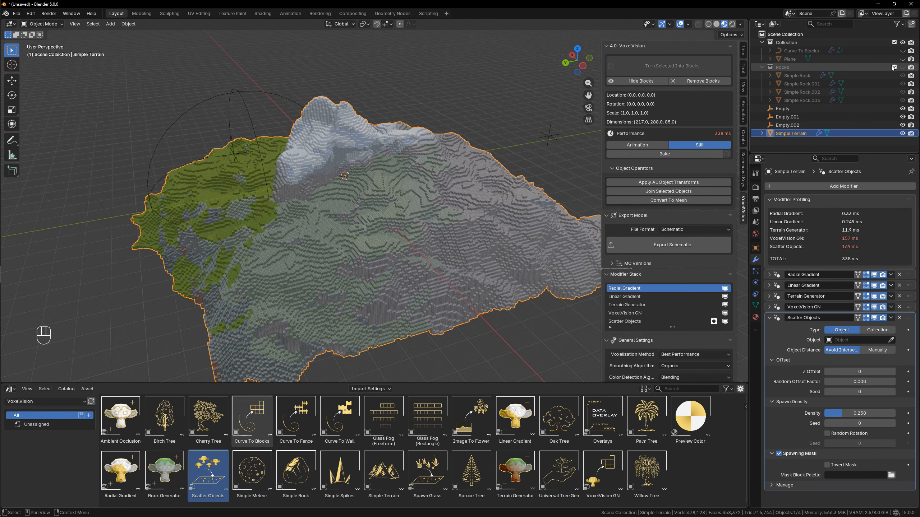
- Unhide the Rocks collection and hide the Simple Terrain to inspect the rock models on their own
{"action": "left_click", "coordinate": [902, 67]}
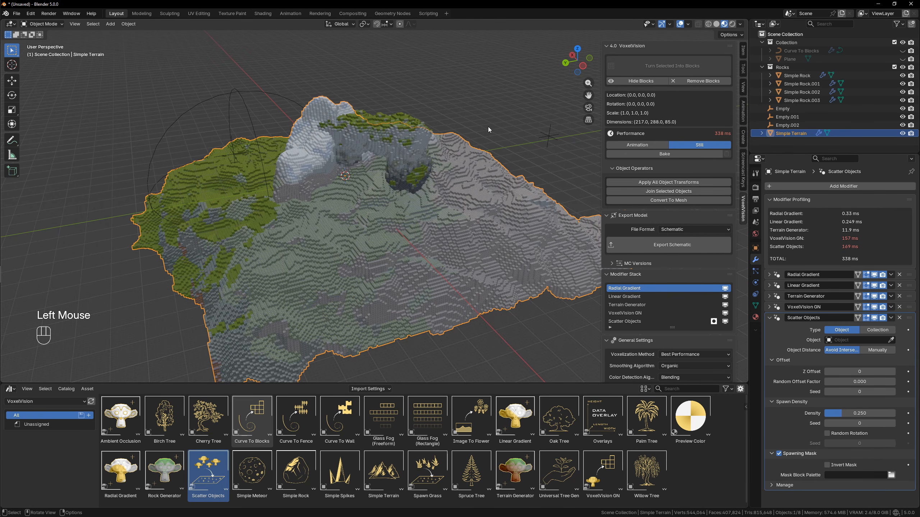
{"action": "left_click", "coordinate": [901, 133]}
{"action": "middle_click_drag", "start_coordinate": [424, 149], "coordinate": [404, 152]}
{"action": "left_click", "coordinate": [389, 165]}
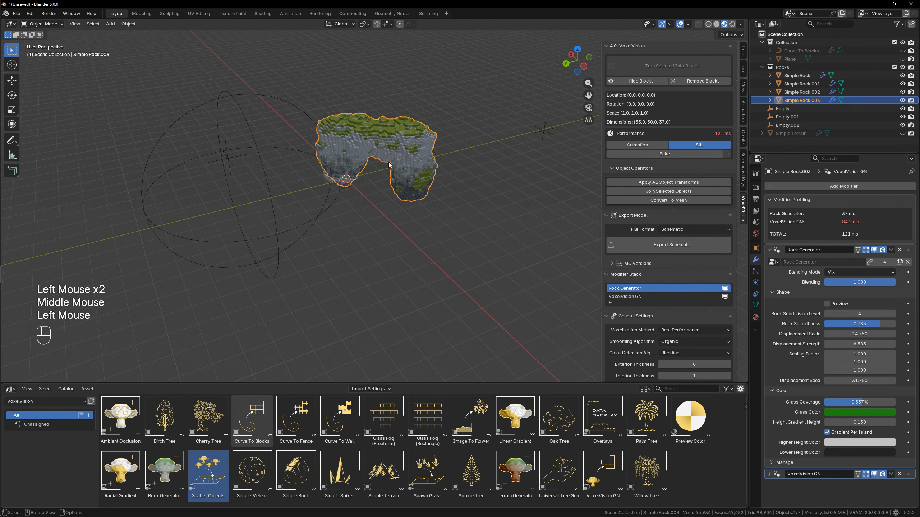
{"action": "key", "text": "g"}
{"action": "right_click", "coordinate": [451, 166]}
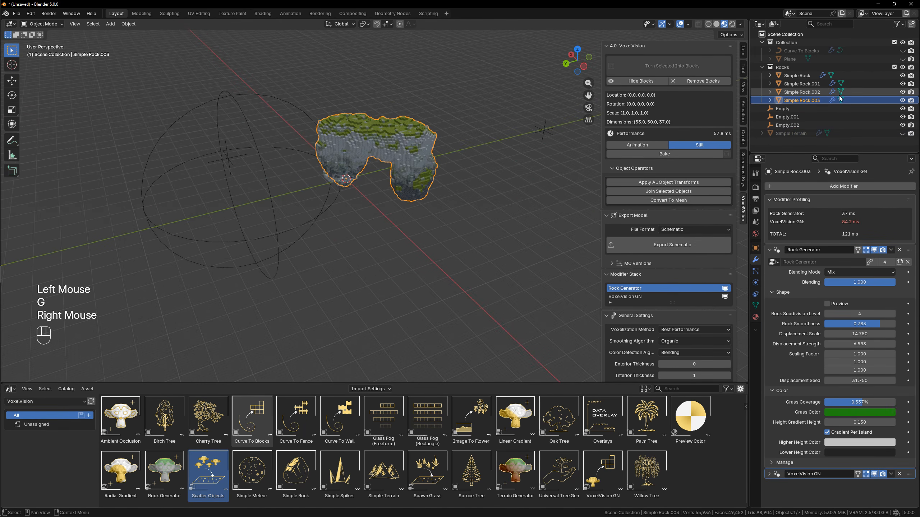
- Hide the Rocks collection, and unhide and select the Simple Terrain
{"action": "left_click", "coordinate": [902, 67]}
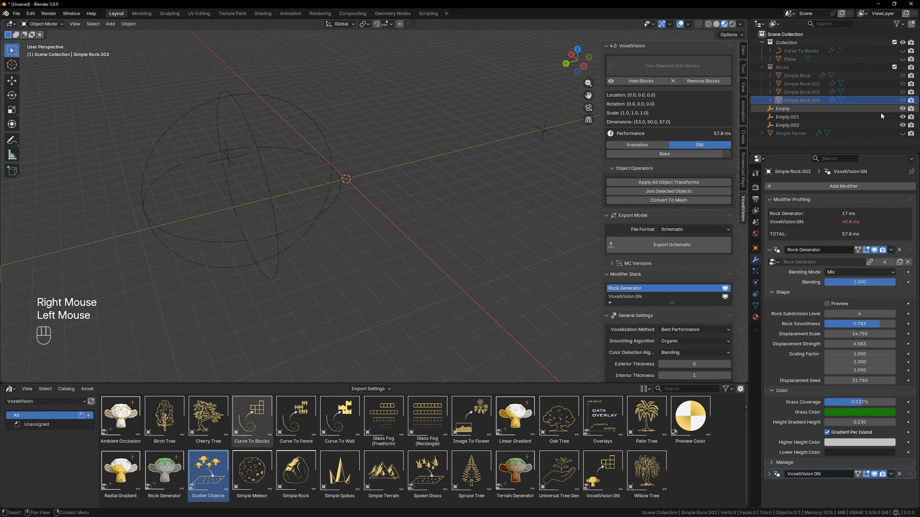
{"action": "left_click", "coordinate": [902, 134]}
{"action": "left_click", "coordinate": [877, 133]}
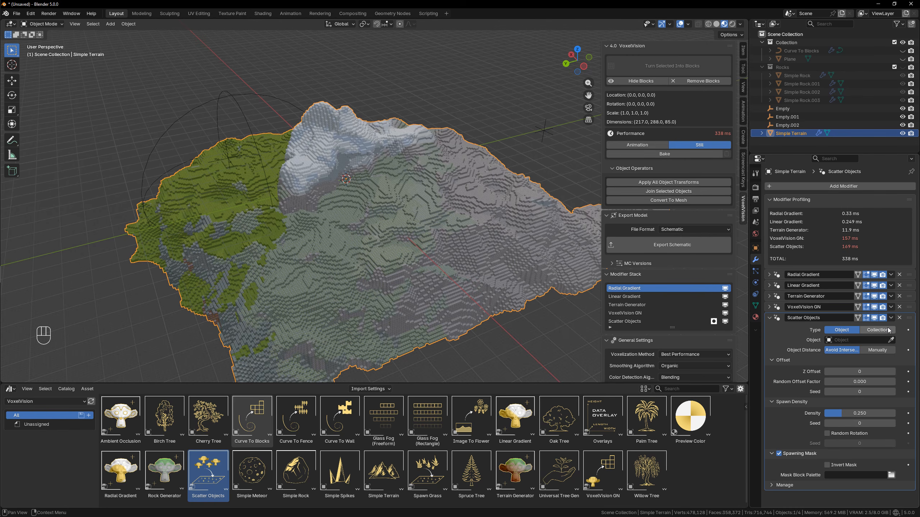
- Set Simple Rock as the scattered object on the terrain and switch Object Distance to Manually
{"action": "left_click", "coordinate": [891, 341]}
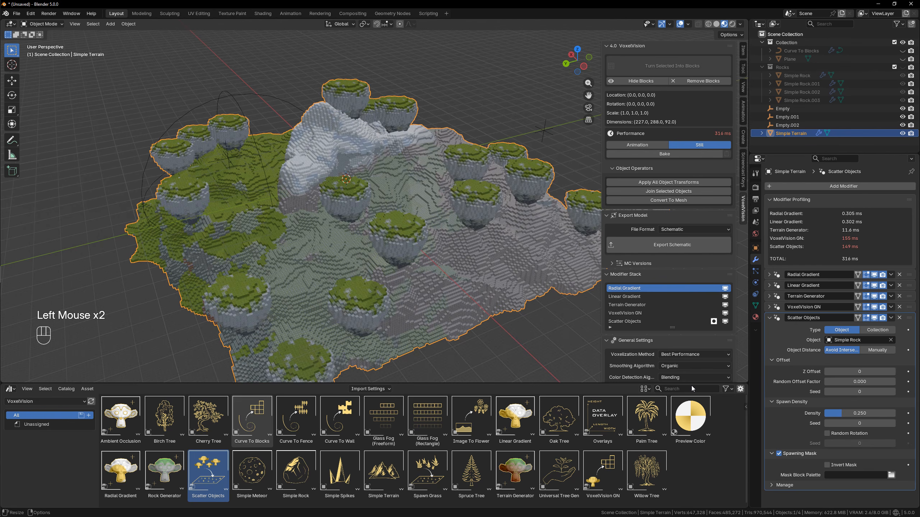
{"action": "scroll", "coordinate": [462, 270], "scroll_direction": "down", "scroll_amount": 2}
{"action": "middle_click_drag", "start_coordinate": [469, 264], "coordinate": [392, 235]}
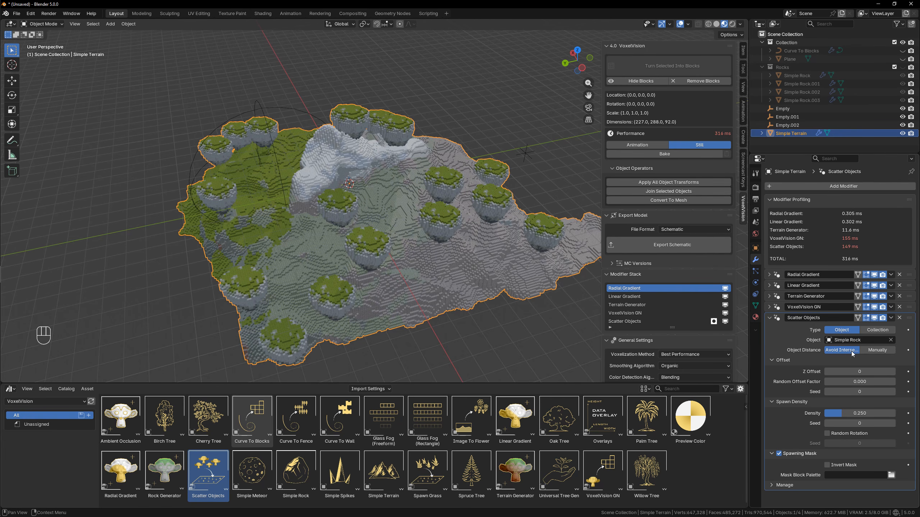
{"action": "left_click", "coordinate": [877, 350]}
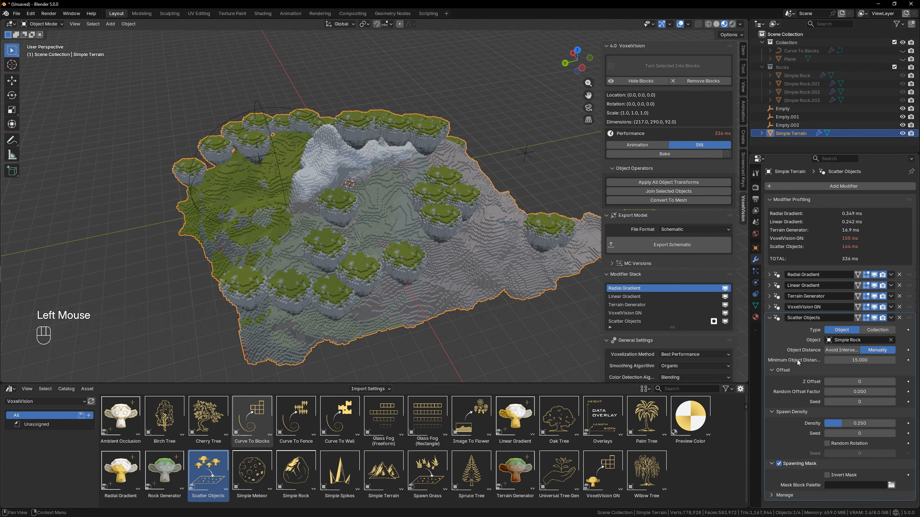
{"action": "middle_click_drag", "start_coordinate": [425, 235], "coordinate": [551, 259]}
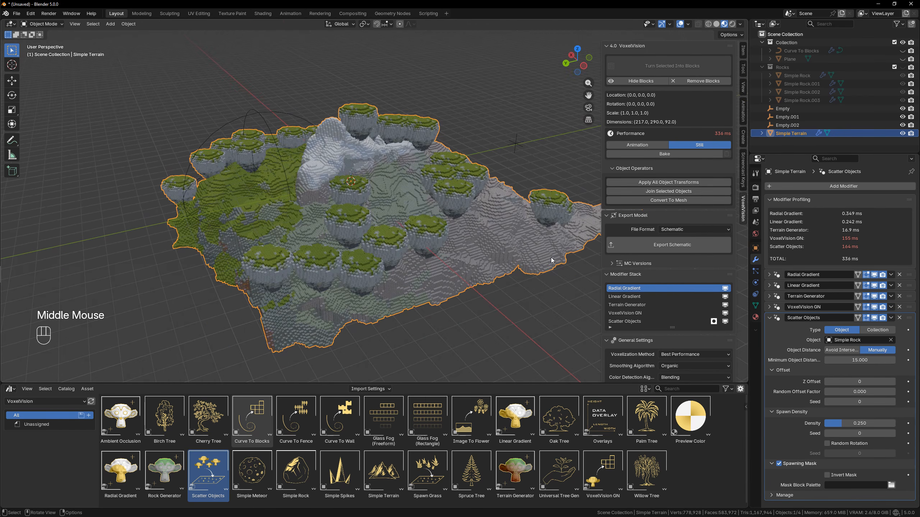
- Set the scatter's spawn density to 1 and switch Object Distance to Avoid Intersecting
{"action": "left_click", "coordinate": [843, 423]}
{"action": "type", "text": "1"}
{"action": "key", "text": "Return"}
{"action": "middle_click_drag", "start_coordinate": [456, 188], "coordinate": [475, 277]}
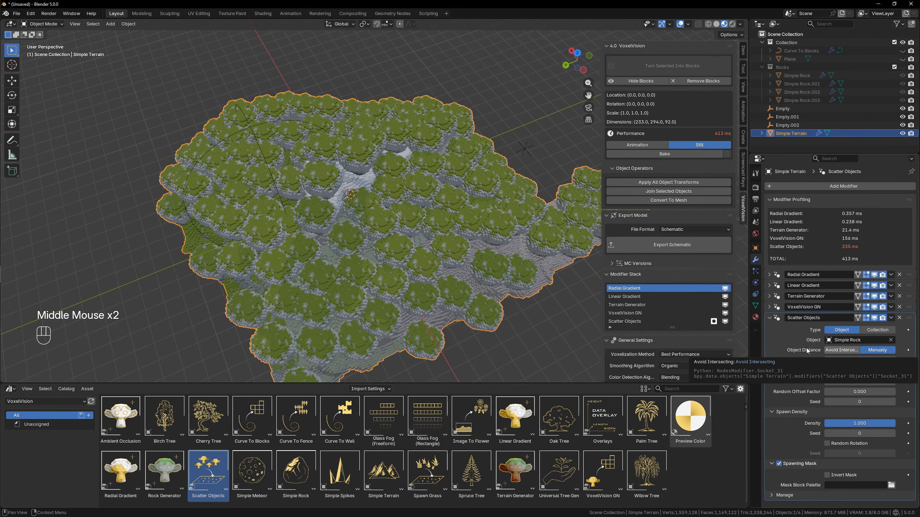
{"action": "left_click", "coordinate": [841, 350]}
{"action": "middle_click_drag", "start_coordinate": [466, 273], "coordinate": [437, 209]}
{"action": "scroll", "coordinate": [350, 244], "scroll_direction": "up", "scroll_amount": 2}
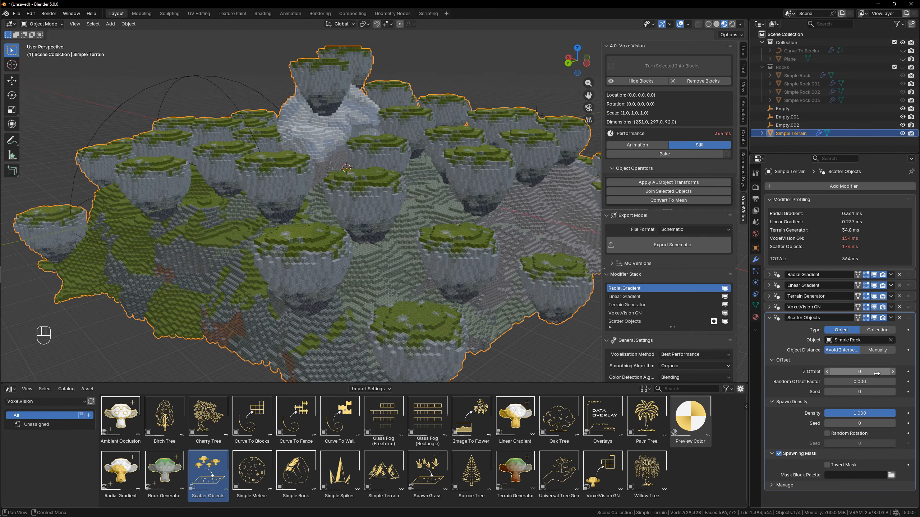
- Lower the Z Offset of the scattered rocks to -11 so they sink into the terrain
{"action": "left_click", "coordinate": [827, 371]}
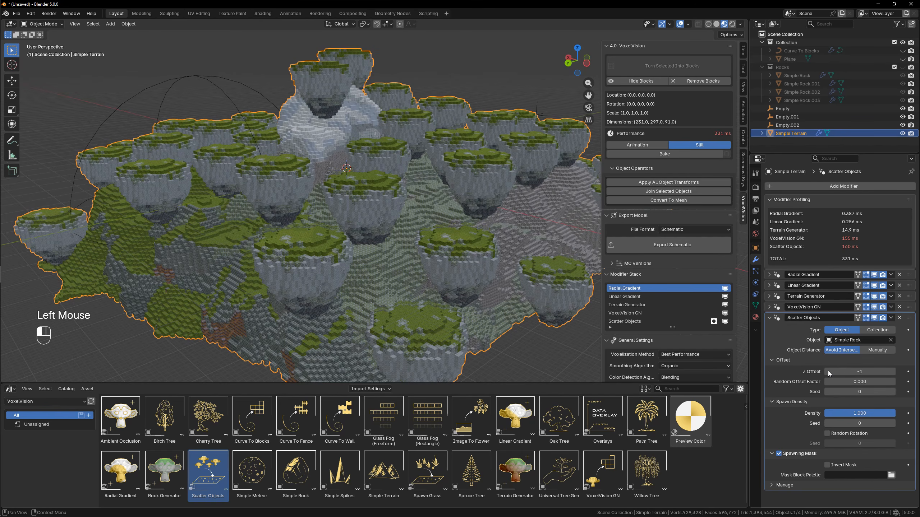
{"action": "left_click", "coordinate": [827, 371]}
{"action": "left_click", "coordinate": [827, 371]}
{"action": "left_click", "coordinate": [828, 371]}
{"action": "left_click", "coordinate": [828, 371]}
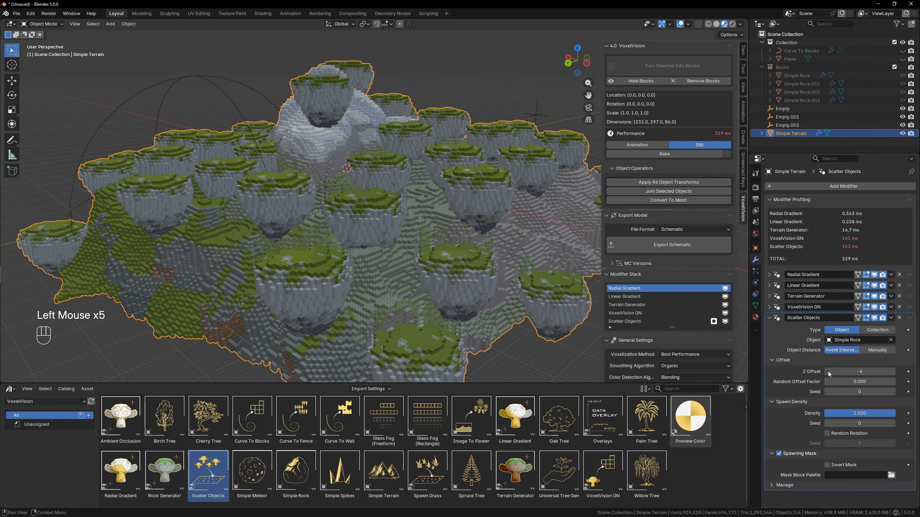
{"action": "left_click", "coordinate": [828, 371]}
{"action": "left_click", "coordinate": [828, 371]}
{"action": "left_click", "coordinate": [827, 372]}
{"action": "left_click", "coordinate": [828, 371]}
{"action": "left_click", "coordinate": [828, 371]}
{"action": "left_click", "coordinate": [828, 372]}
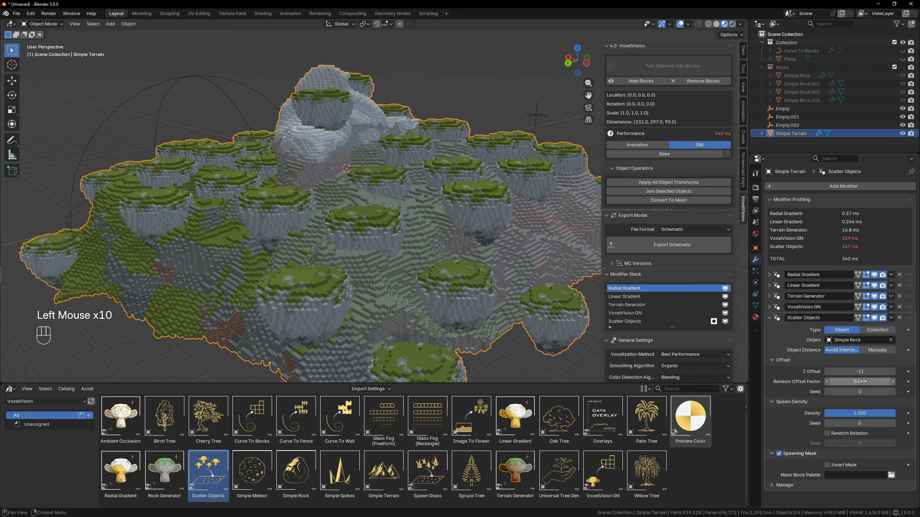
- Try a Random Offset Factor of 5 for the scattered rocks and raise it to 15
{"action": "left_click", "coordinate": [862, 382]}
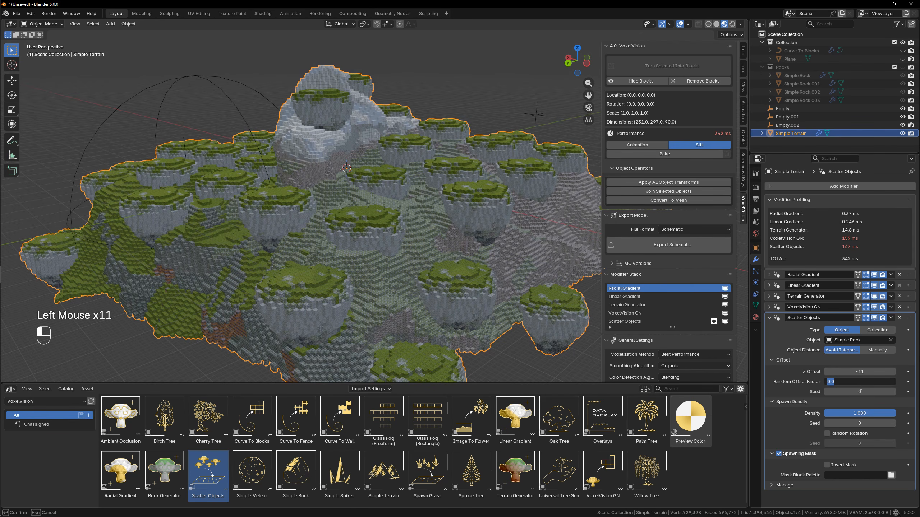
{"action": "key", "text": "Return"}
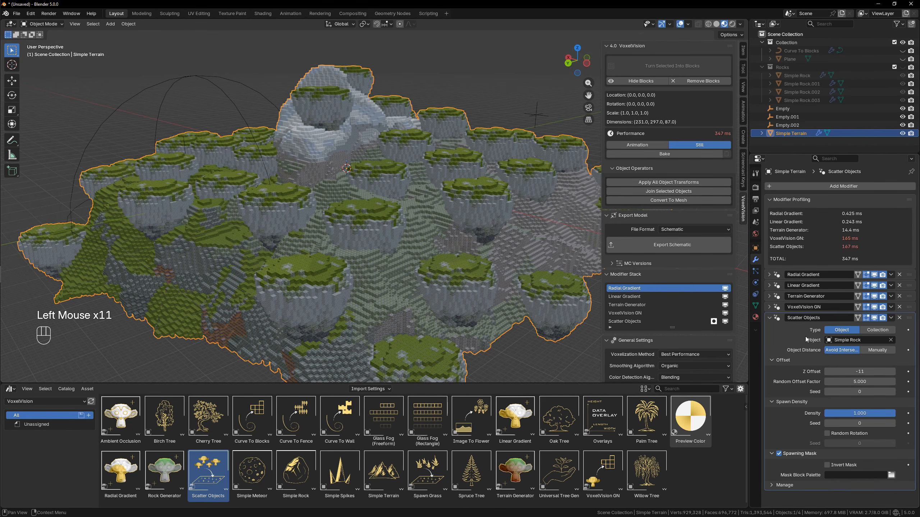
{"action": "left_click", "coordinate": [855, 382]}
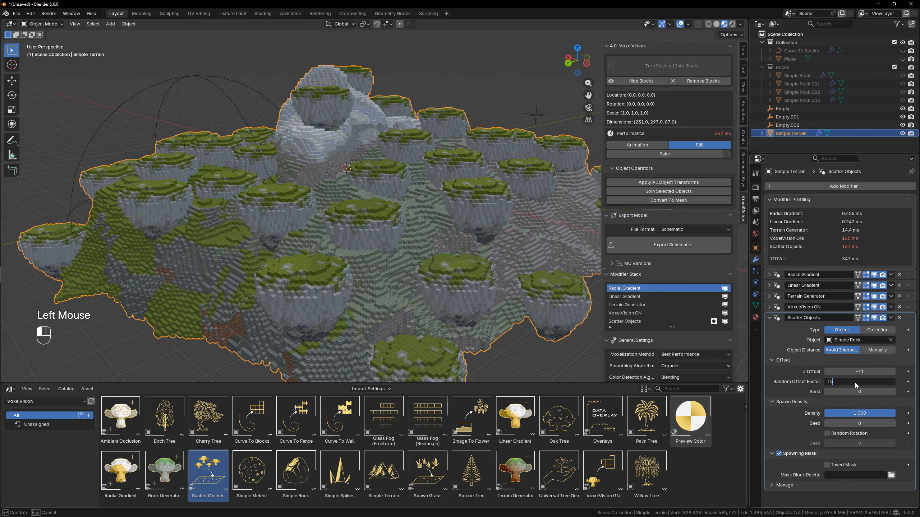
{"action": "key", "text": "Return"}
{"action": "middle_click_drag", "start_coordinate": [297, 231], "coordinate": [290, 245]}
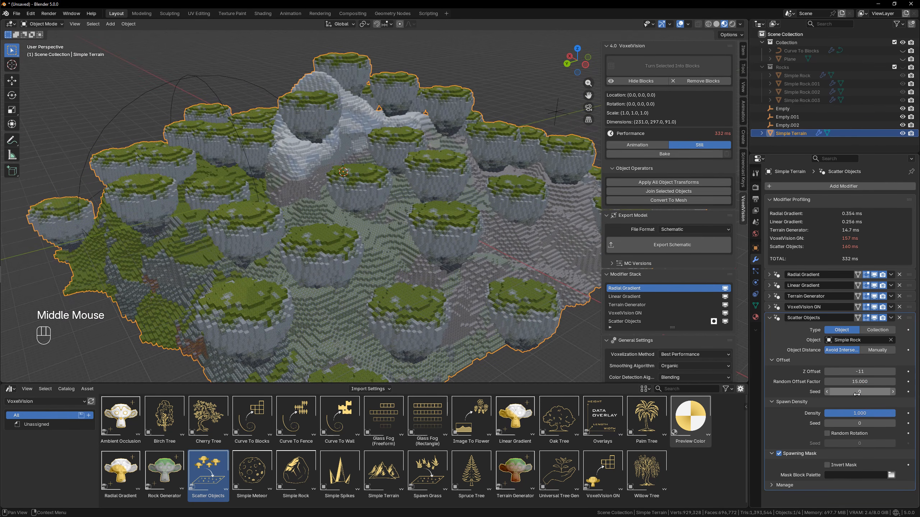
- Lower the Z Offset of the scattered rocks further to -17
{"action": "left_click", "coordinate": [829, 372]}
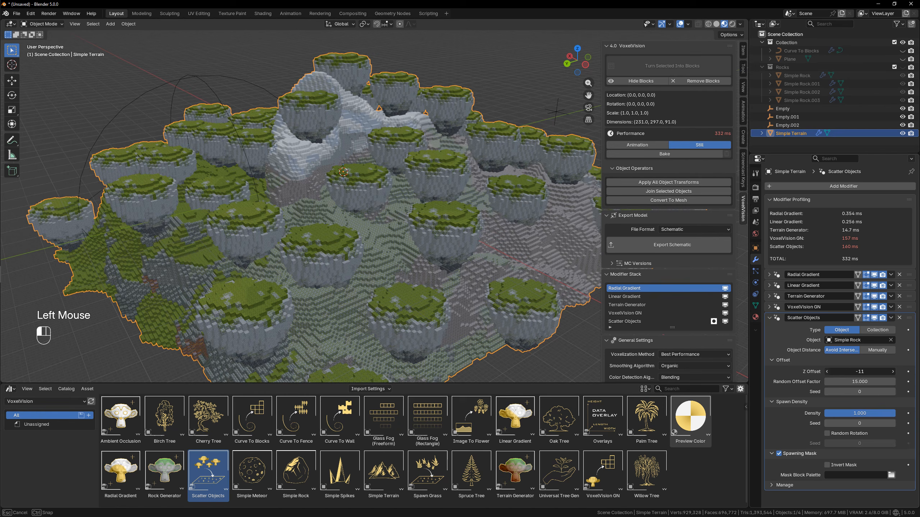
{"action": "left_click", "coordinate": [829, 372]}
{"action": "left_click", "coordinate": [828, 372]}
{"action": "left_click", "coordinate": [828, 372]}
{"action": "left_click", "coordinate": [828, 371]}
{"action": "left_click", "coordinate": [828, 371]}
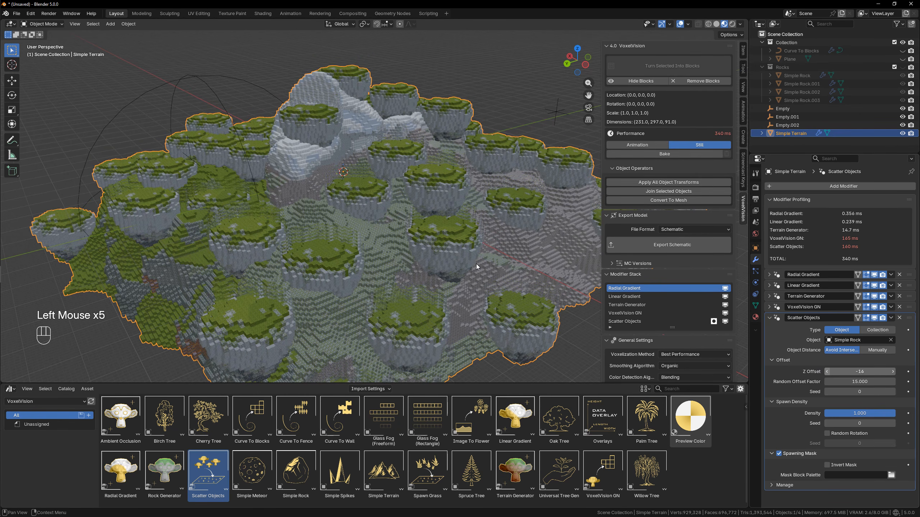
{"action": "scroll", "coordinate": [472, 266], "scroll_direction": "down", "scroll_amount": 1}
{"action": "mouse_move", "coordinate": [472, 266]}
{"action": "middle_mouse_down"}
{"action": "mouse_move", "coordinate": [403, 285]}
{"action": "mouse_move", "coordinate": [402, 245]}
{"action": "mouse_move", "coordinate": [467, 276]}
{"action": "mouse_move", "coordinate": [463, 264]}
{"action": "middle_mouse_up"}
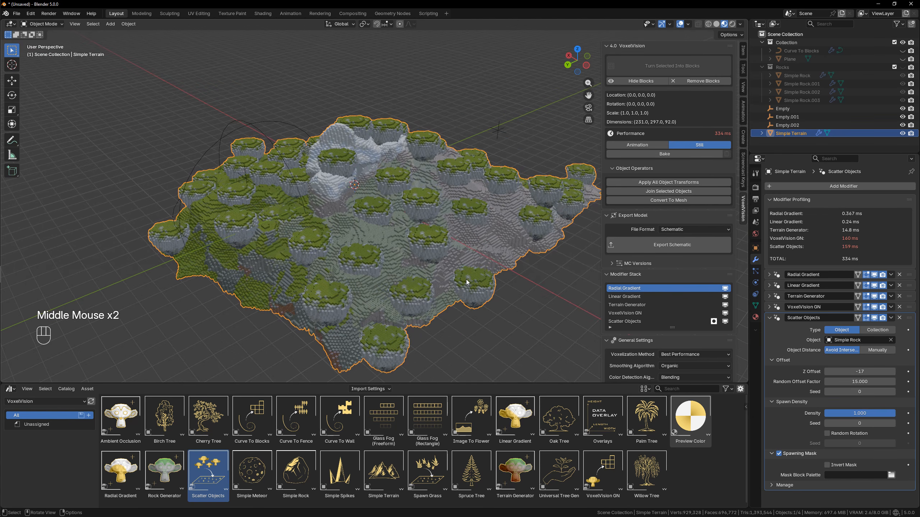
{"action": "scroll", "coordinate": [463, 264], "scroll_direction": "up", "scroll_amount": 2}
- Set the scatter's offset seed to 3 and its spawn density to 0.5
{"action": "left_click", "coordinate": [894, 392]}
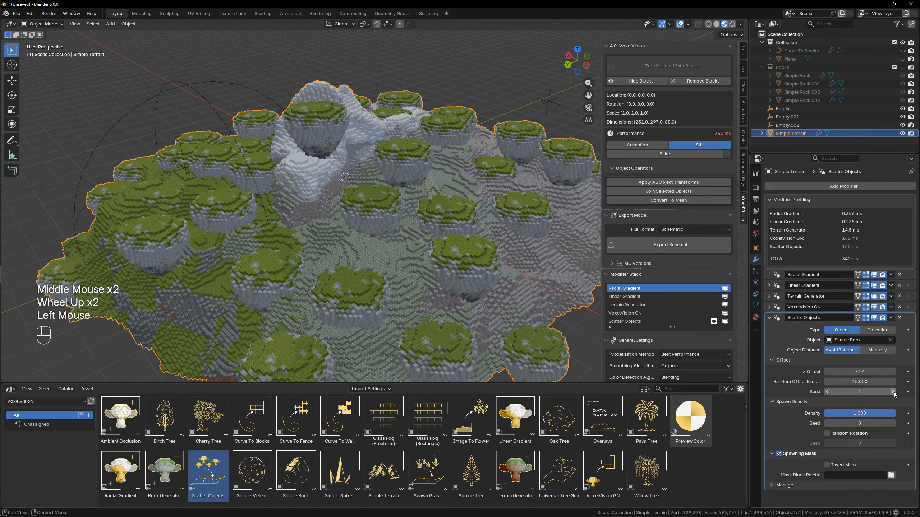
{"action": "left_click", "coordinate": [894, 392]}
{"action": "left_click", "coordinate": [894, 392]}
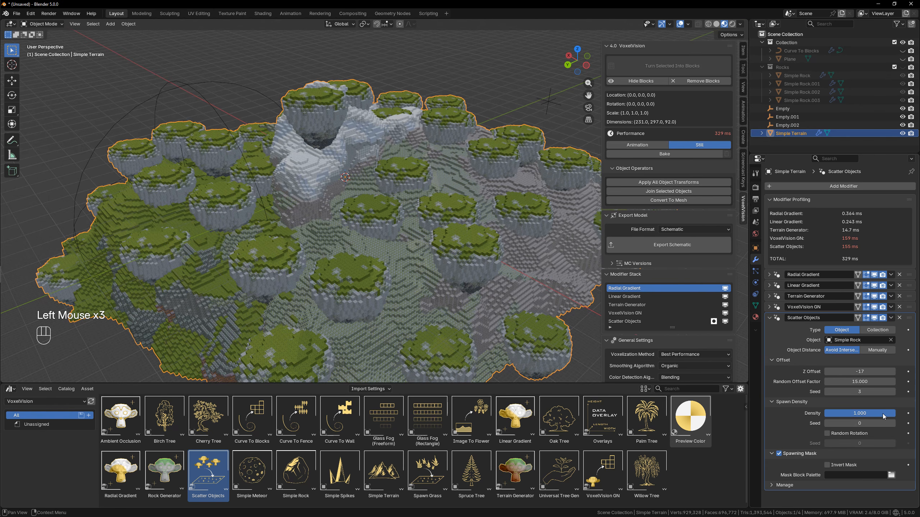
{"action": "left_click", "coordinate": [882, 415]}
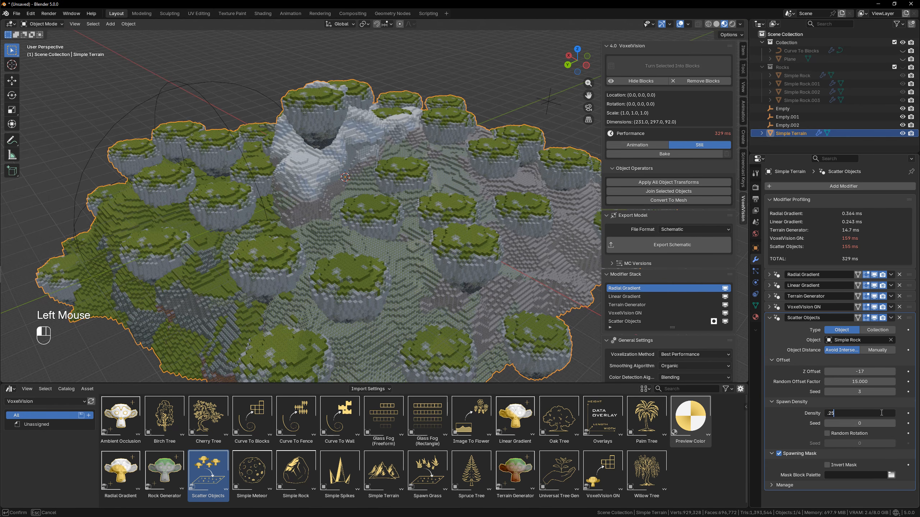
{"action": "type", "text": ".2"}
{"action": "key", "text": "Return"}
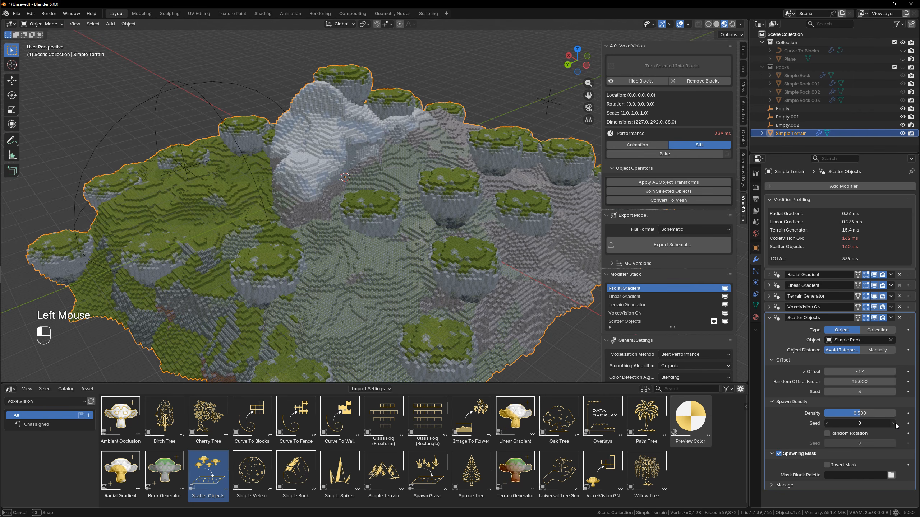
- Set the spawn density seed to 4 and check the rock distribution from above
{"action": "left_click", "coordinate": [892, 423]}
{"action": "left_click", "coordinate": [892, 423]}
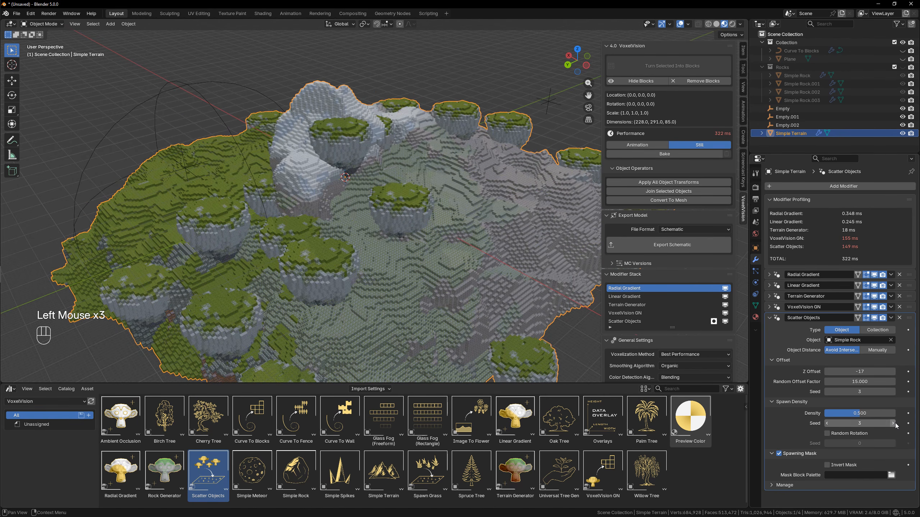
{"action": "left_click", "coordinate": [892, 423]}
{"action": "scroll", "coordinate": [356, 257], "scroll_direction": "down", "scroll_amount": 2}
{"action": "middle_click_drag", "start_coordinate": [356, 258], "coordinate": [467, 292]}
{"action": "key", "text": "KP_7"}
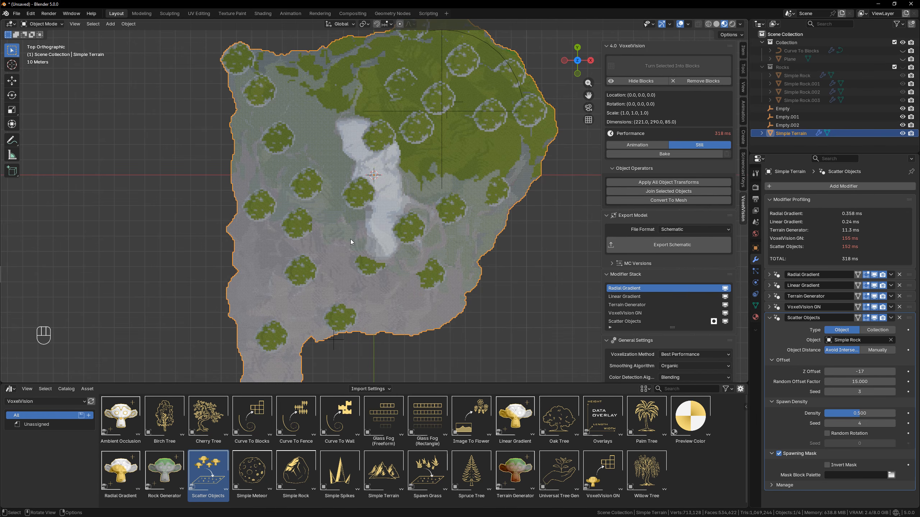
{"action": "middle_click_drag", "start_coordinate": [350, 239], "coordinate": [489, 191]}
{"action": "scroll", "coordinate": [488, 192], "scroll_direction": "up", "scroll_amount": 3}
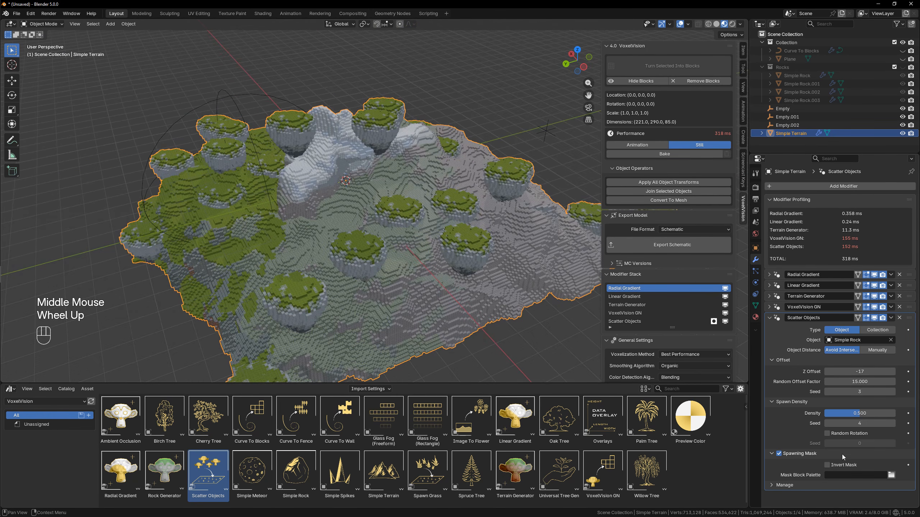
- Enable Random Rotation for the scattered rocks and check their orientation from the top view
{"action": "left_click", "coordinate": [833, 435]}
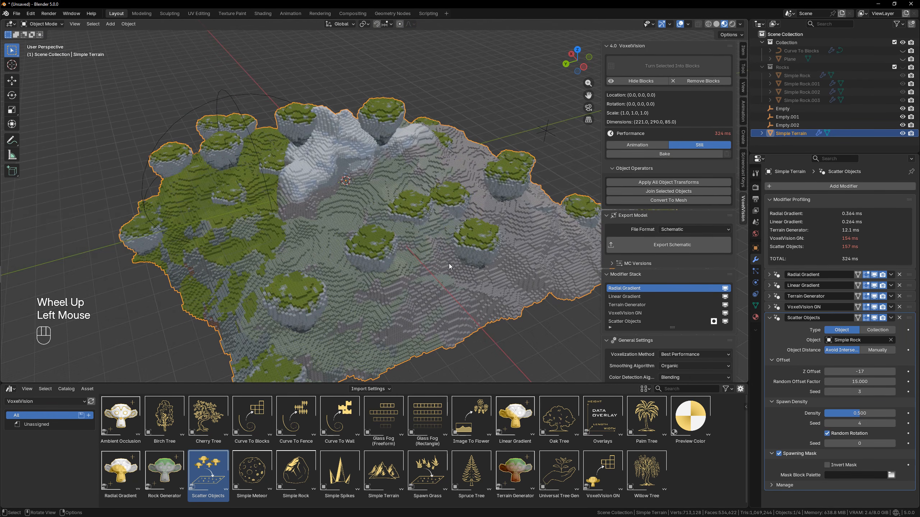
{"action": "scroll", "coordinate": [449, 263], "scroll_direction": "down", "scroll_amount": 2}
{"action": "middle_click_drag", "start_coordinate": [449, 263], "coordinate": [431, 283]}
{"action": "key", "text": "KP_7"}
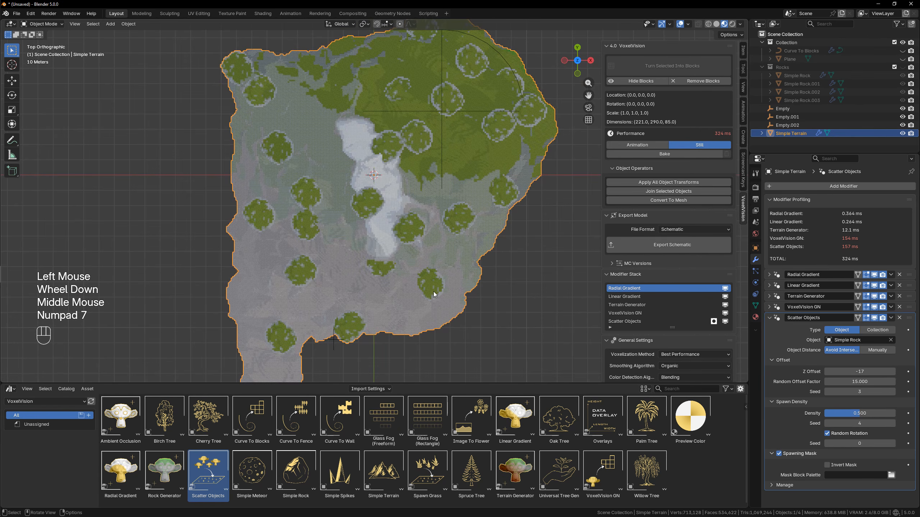
{"action": "middle_click_drag", "start_coordinate": [430, 292], "coordinate": [492, 261]}
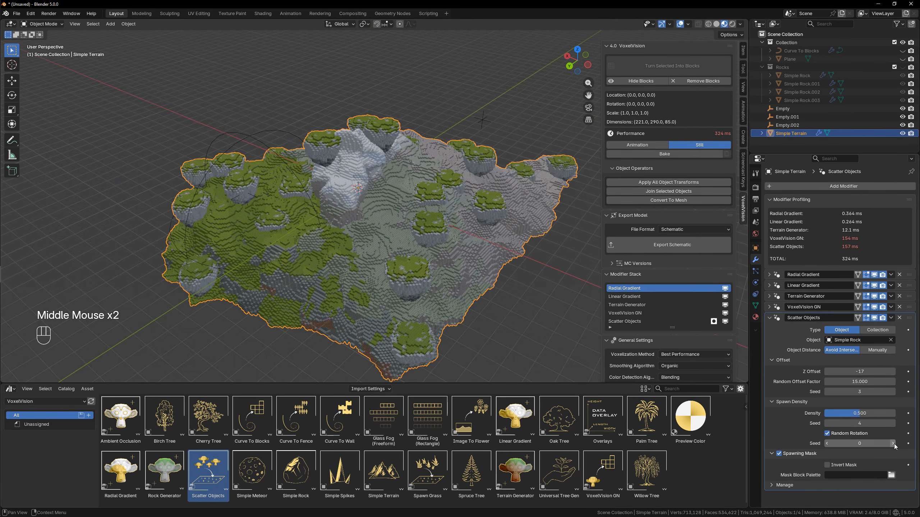
- Set the random rotation seed of the scattered rocks to 4
{"action": "left_click", "coordinate": [893, 443]}
{"action": "left_click", "coordinate": [893, 444]}
{"action": "left_click", "coordinate": [893, 444]}
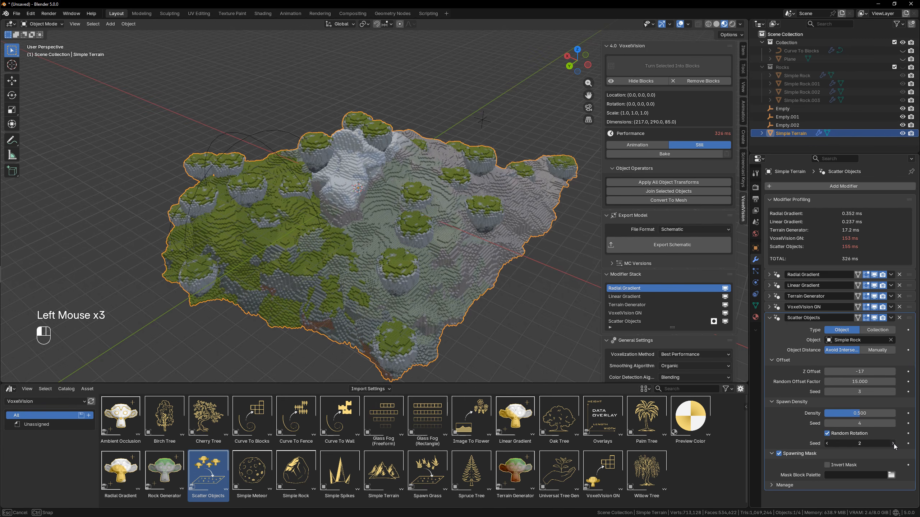
{"action": "left_click", "coordinate": [893, 443]}
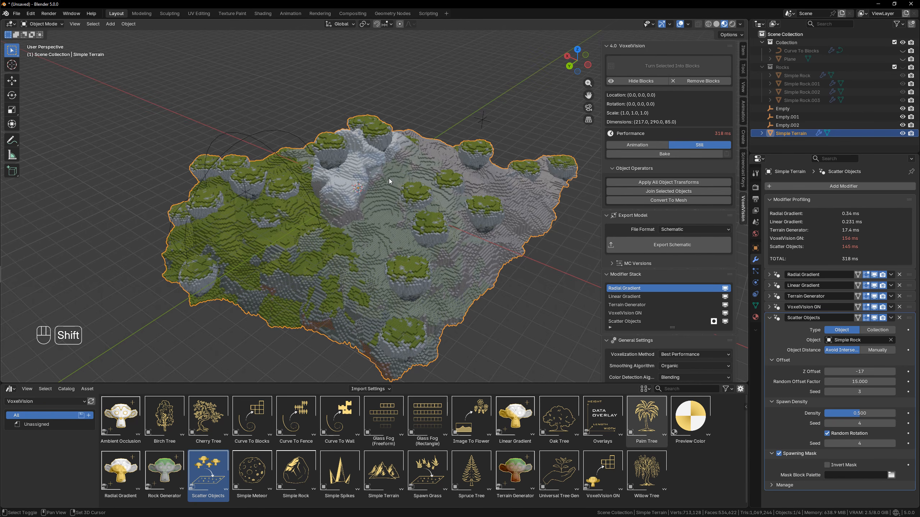
- Examine up close how the scattered rocks sit around the snowy peak
{"action": "middle_click_drag", "start_coordinate": [388, 178], "coordinate": [411, 206], "text": "shift"}
{"action": "scroll", "coordinate": [411, 206], "scroll_direction": "up", "scroll_amount": 3}
{"action": "middle_click_drag", "start_coordinate": [350, 201], "coordinate": [391, 260]}
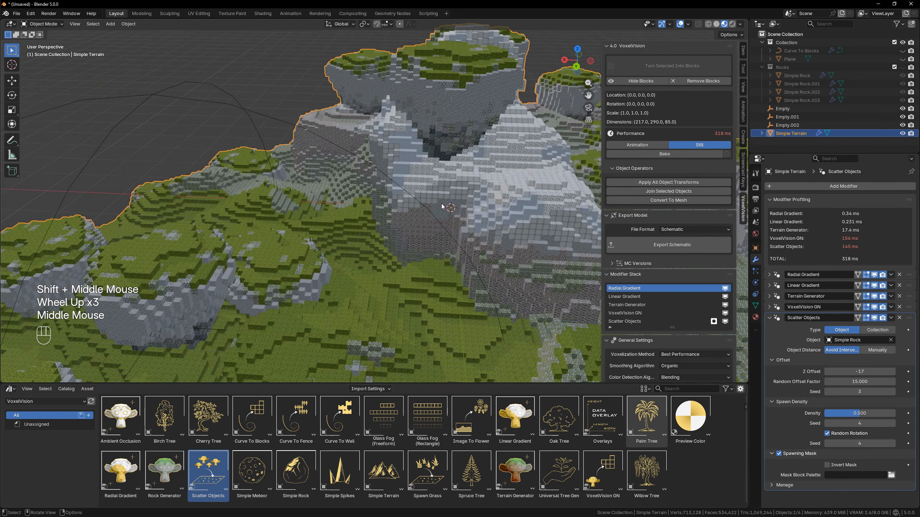
{"action": "scroll", "coordinate": [366, 318], "scroll_direction": "down", "scroll_amount": 2}
{"action": "middle_click_drag", "start_coordinate": [366, 318], "coordinate": [416, 241], "text": "shift"}
{"action": "middle_click_drag", "start_coordinate": [416, 241], "coordinate": [485, 231]}
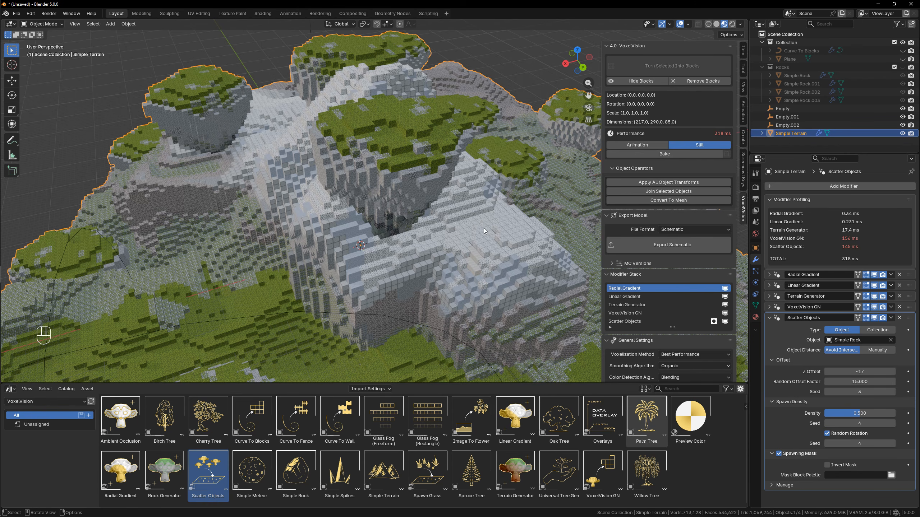
- Widen the VoxelVision sidebar slightly and step through the modifier stack entries to VoxelVision GN
{"action": "scroll", "coordinate": [649, 239], "scroll_direction": "down", "scroll_amount": 3}
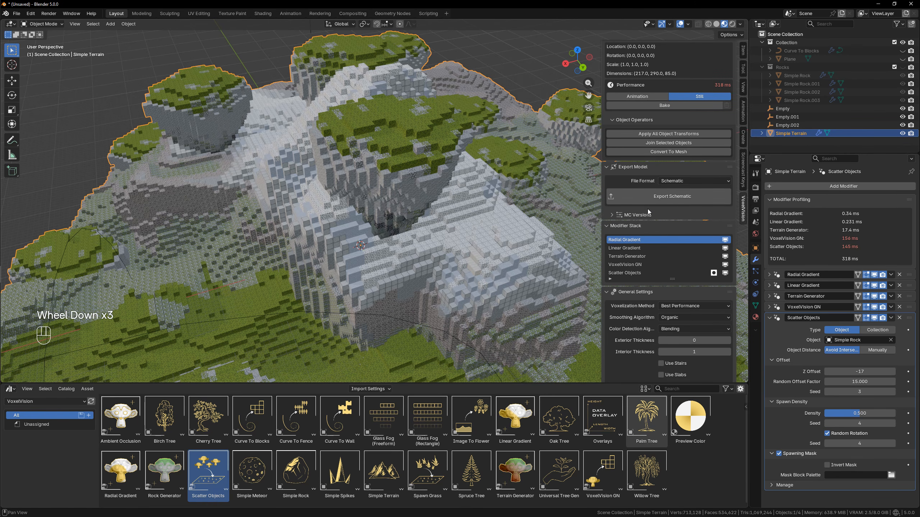
{"action": "scroll", "coordinate": [648, 208], "scroll_direction": "down", "scroll_amount": 3}
{"action": "scroll", "coordinate": [629, 110], "scroll_direction": "up", "scroll_amount": 3}
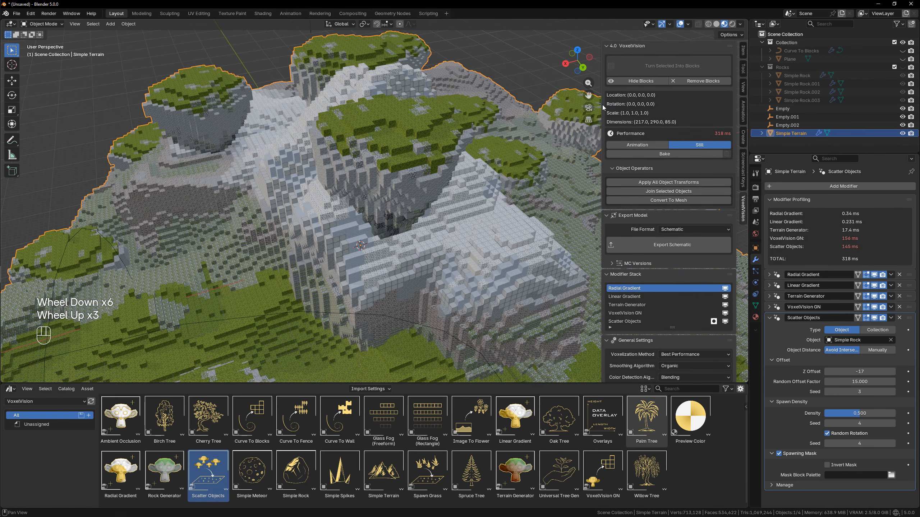
{"action": "left_click_drag", "start_coordinate": [600, 104], "coordinate": [596, 106]}
{"action": "scroll", "coordinate": [609, 195], "scroll_direction": "down", "scroll_amount": 3}
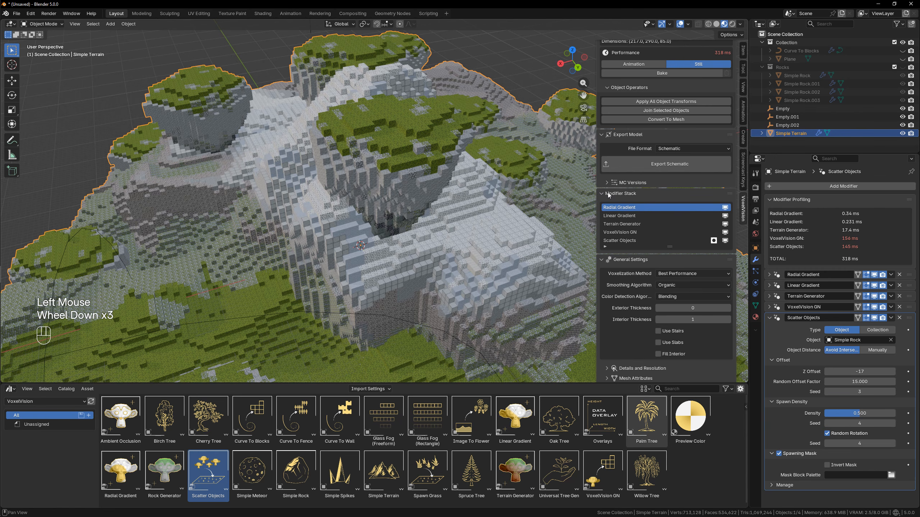
{"action": "left_click", "coordinate": [644, 216]}
{"action": "left_click", "coordinate": [644, 224]}
{"action": "left_click", "coordinate": [645, 232]}
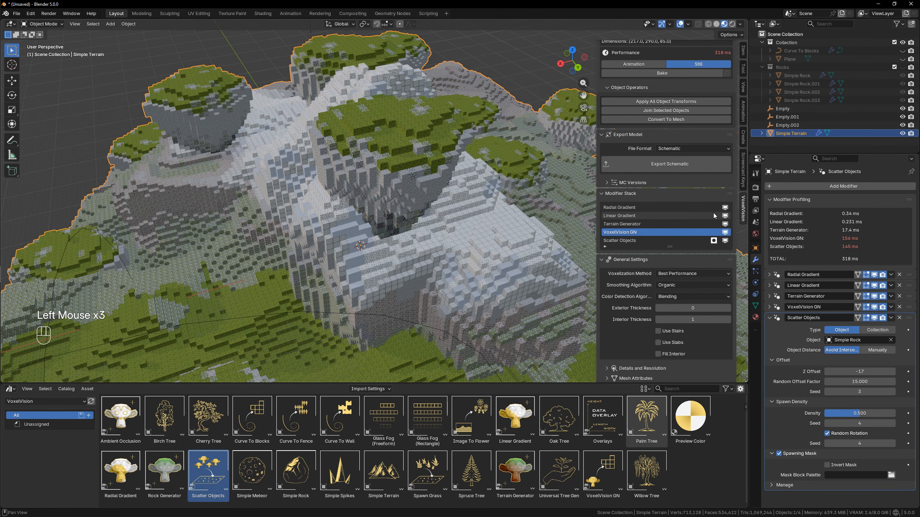
- Switch the viewport display of the Radial Gradient, Linear Gradient and Terrain Generator modifiers off and back on in turn
{"action": "left_click", "coordinate": [725, 209]}
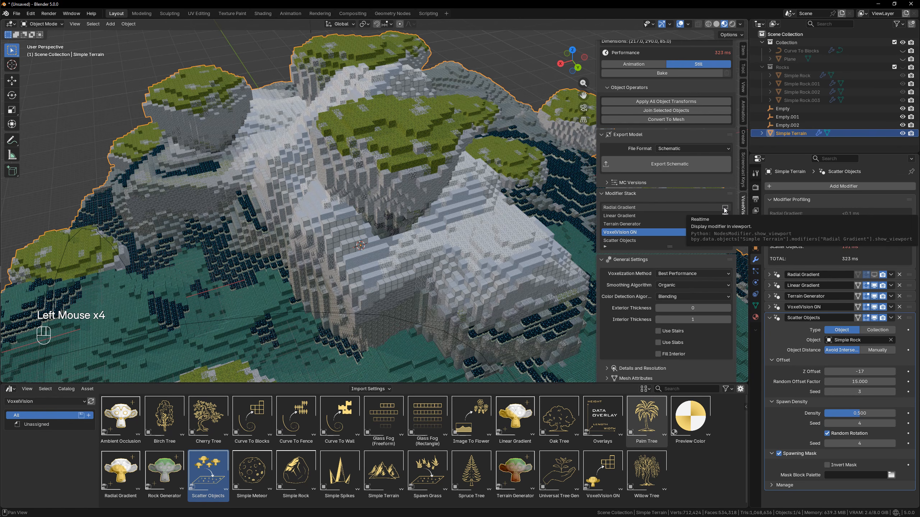
{"action": "left_click", "coordinate": [725, 208]}
{"action": "left_click", "coordinate": [725, 215]}
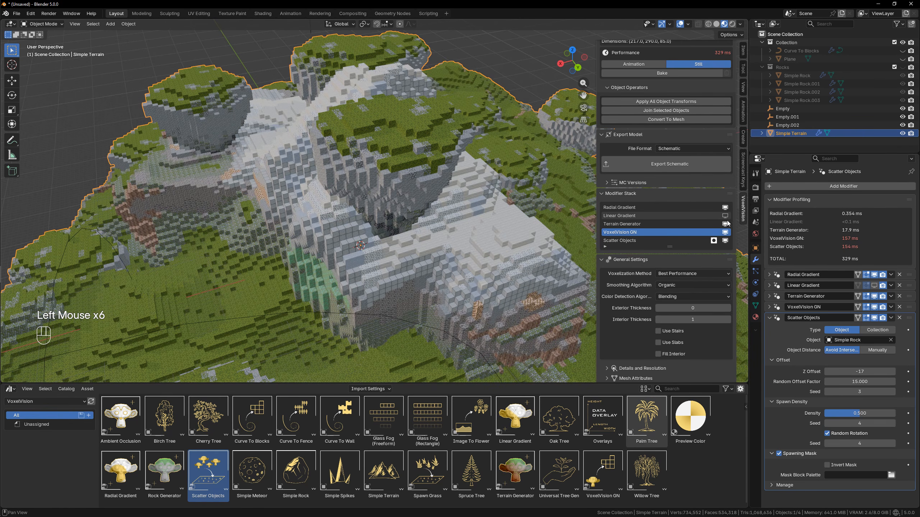
{"action": "left_click", "coordinate": [725, 216]}
{"action": "left_click", "coordinate": [725, 224]}
{"action": "left_click", "coordinate": [725, 224]}
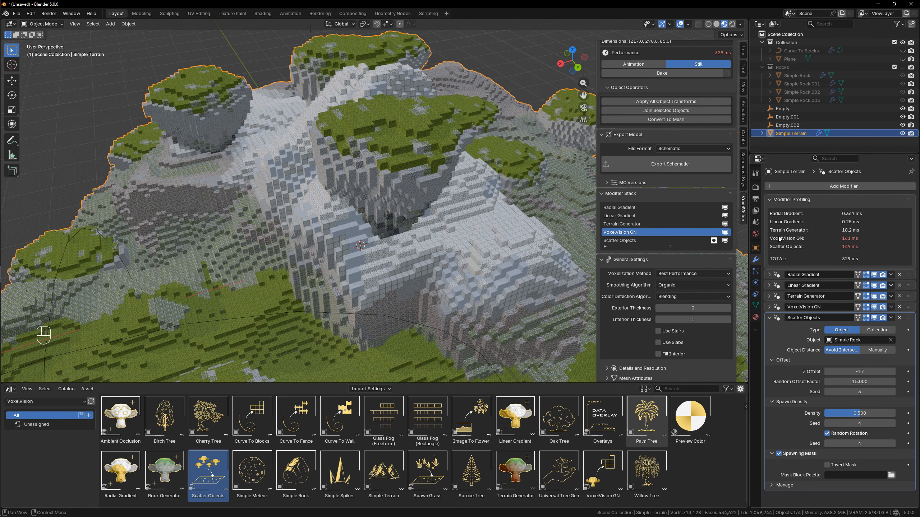
- Turn the Scatter Objects spawning mask off and on again from the modifier stack, opening its Mask Editor
{"action": "left_click", "coordinate": [713, 241]}
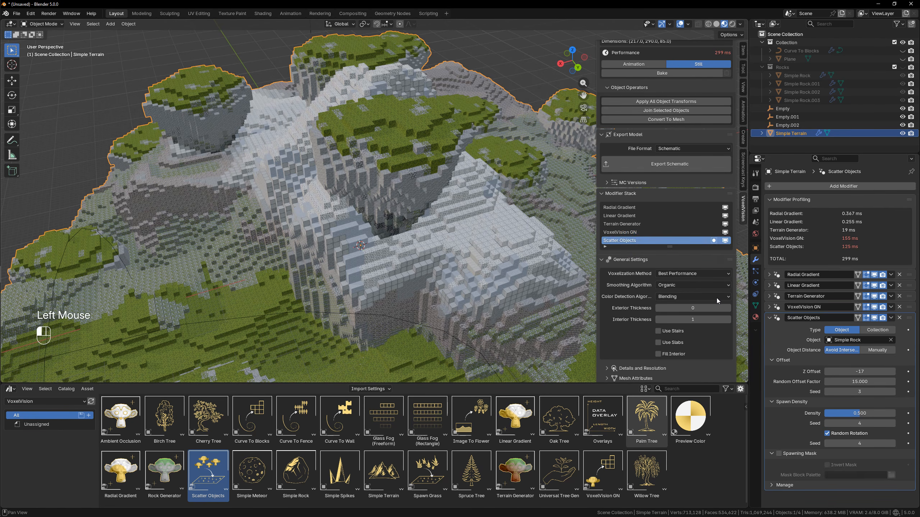
{"action": "left_click", "coordinate": [714, 241]}
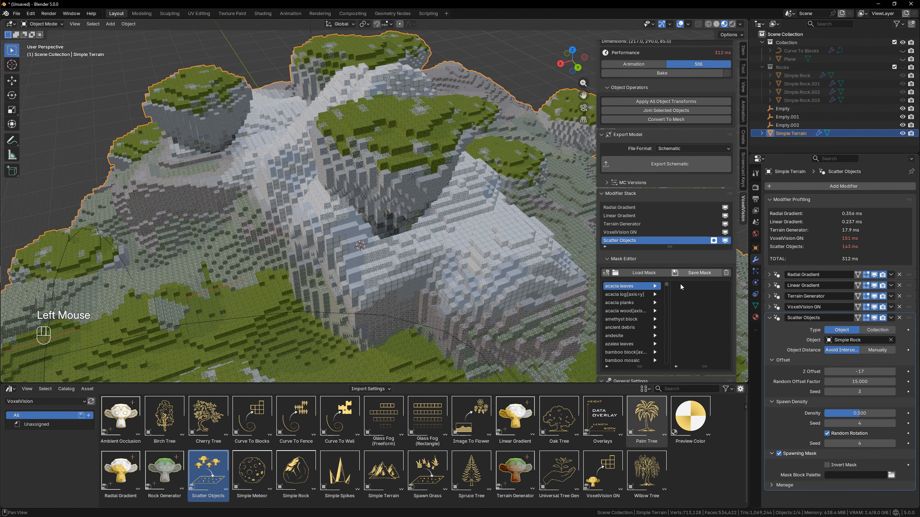
- Widen the VoxelVision sidebar and look through its settings down to the Block Palette, returning to the Mask Editor
{"action": "scroll", "coordinate": [681, 275], "scroll_direction": "down", "scroll_amount": 4}
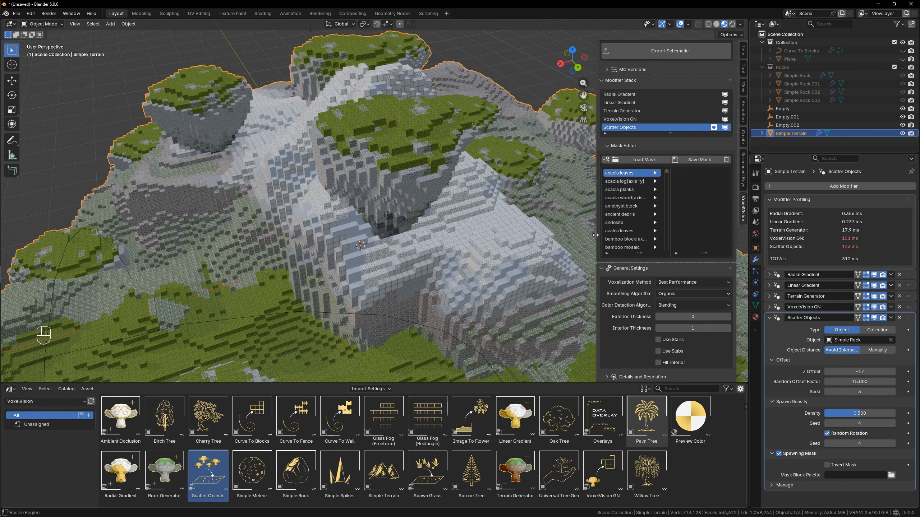
{"action": "left_click_drag", "start_coordinate": [595, 235], "coordinate": [576, 234]}
{"action": "scroll", "coordinate": [581, 302], "scroll_direction": "down", "scroll_amount": 8}
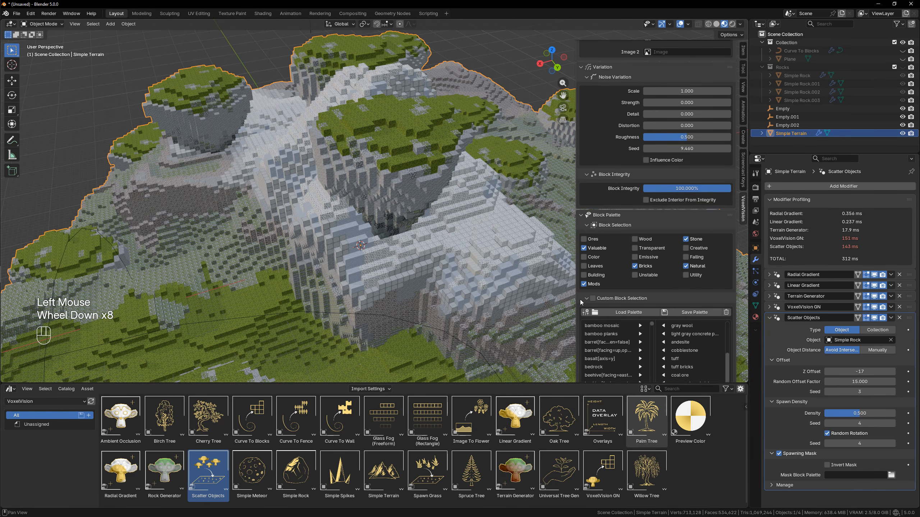
{"action": "scroll", "coordinate": [699, 250], "scroll_direction": "up", "scroll_amount": 11}
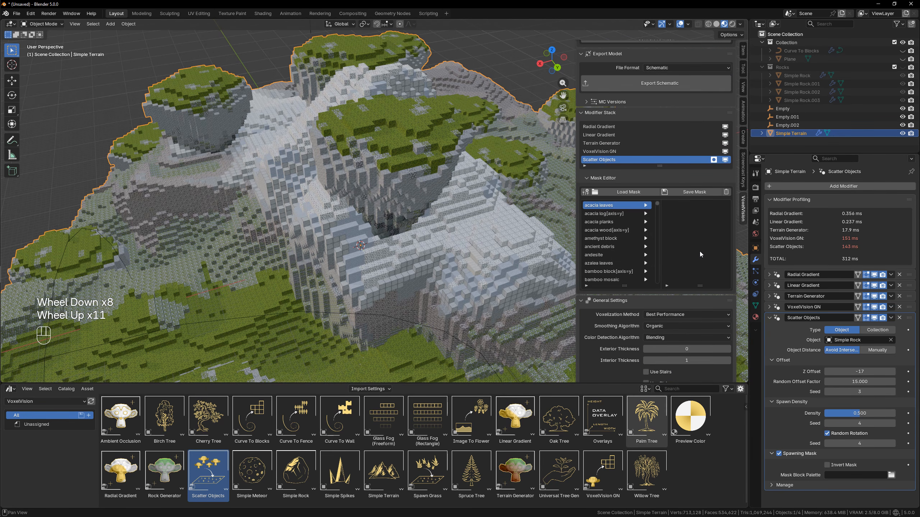
- Find the moss block by filtering the mask's block list for "moss" and add it to the Scatter Objects spawning mask
{"action": "middle_click_drag", "start_coordinate": [559, 213], "coordinate": [409, 269]}
{"action": "scroll", "coordinate": [375, 74], "scroll_direction": "up", "scroll_amount": 1}
{"action": "middle_click_drag", "start_coordinate": [375, 74], "coordinate": [443, 213], "text": "shift"}
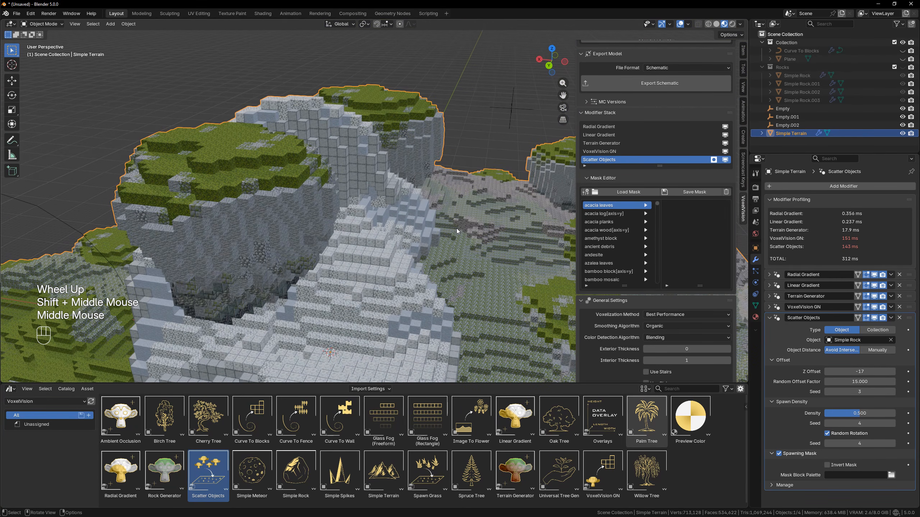
{"action": "scroll", "coordinate": [456, 228], "scroll_direction": "down", "scroll_amount": 1}
{"action": "middle_click_drag", "start_coordinate": [462, 235], "coordinate": [380, 249]}
{"action": "scroll", "coordinate": [380, 248], "scroll_direction": "up", "scroll_amount": 1, "text": "shift"}
{"action": "scroll", "coordinate": [380, 248], "scroll_direction": "up", "scroll_amount": 4}
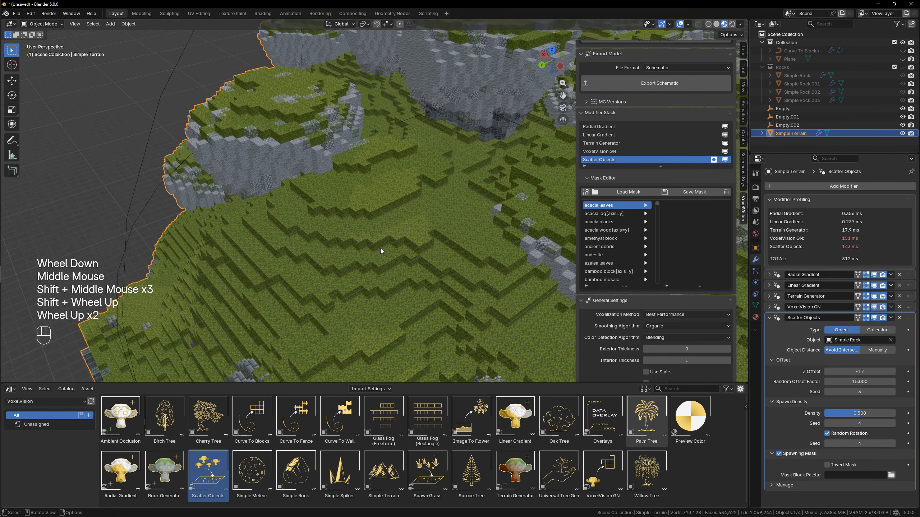
{"action": "left_click", "coordinate": [590, 286]}
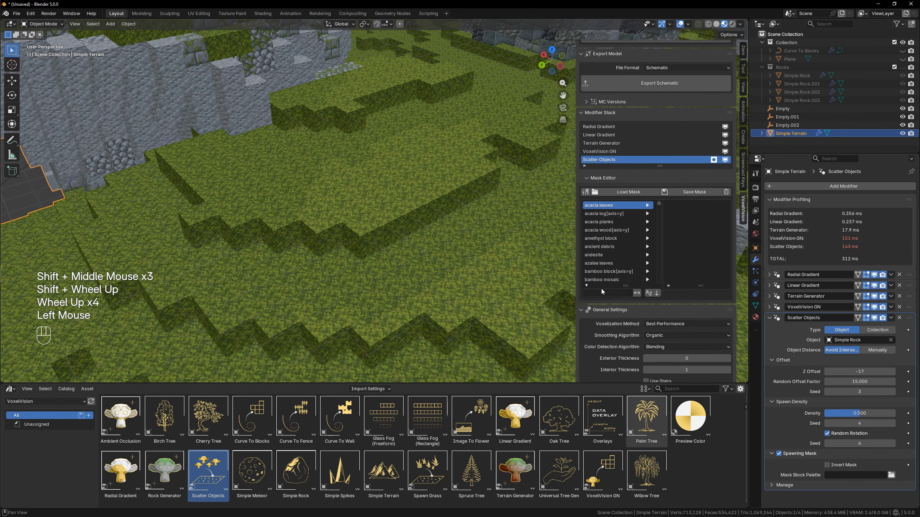
{"action": "left_click", "coordinate": [589, 293]}
{"action": "type", "text": "moss"}
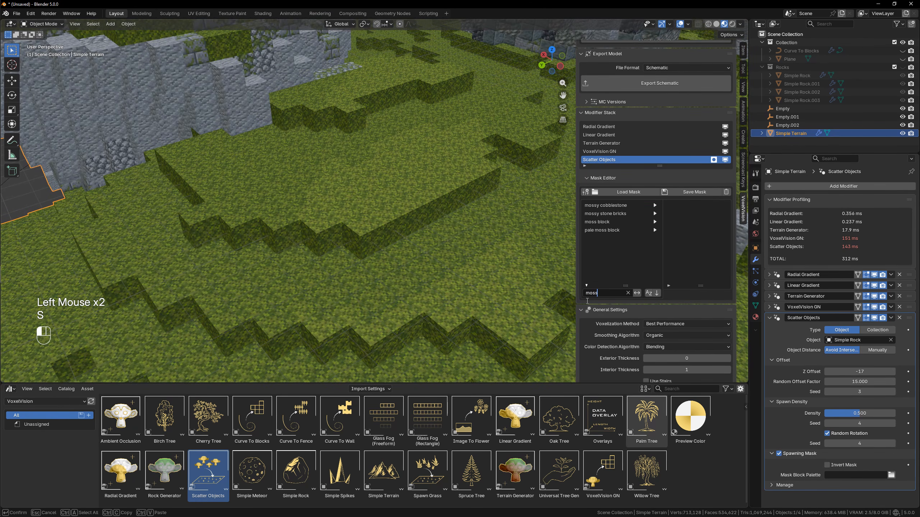
{"action": "left_click", "coordinate": [655, 222]}
{"action": "scroll", "coordinate": [450, 227], "scroll_direction": "down", "scroll_amount": 1}
{"action": "scroll", "coordinate": [450, 227], "scroll_direction": "down", "scroll_amount": 4}
{"action": "middle_click_drag", "start_coordinate": [478, 218], "coordinate": [421, 230], "text": "shift"}
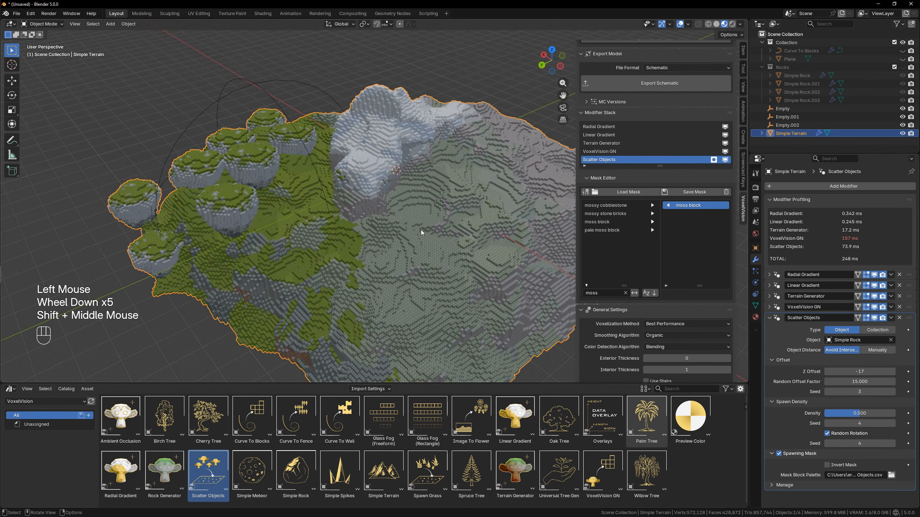
- Filter the mask's block list for "coral" and add dead brain coral block to the spawning mask
{"action": "middle_click_drag", "start_coordinate": [363, 272], "coordinate": [404, 263]}
{"action": "scroll", "coordinate": [416, 205], "scroll_direction": "up", "scroll_amount": 1}
{"action": "scroll", "coordinate": [401, 179], "scroll_direction": "up", "scroll_amount": 1}
{"action": "scroll", "coordinate": [409, 196], "scroll_direction": "down", "scroll_amount": 2}
{"action": "scroll", "coordinate": [420, 214], "scroll_direction": "up", "scroll_amount": 2}
{"action": "scroll", "coordinate": [421, 214], "scroll_direction": "up", "scroll_amount": 3}
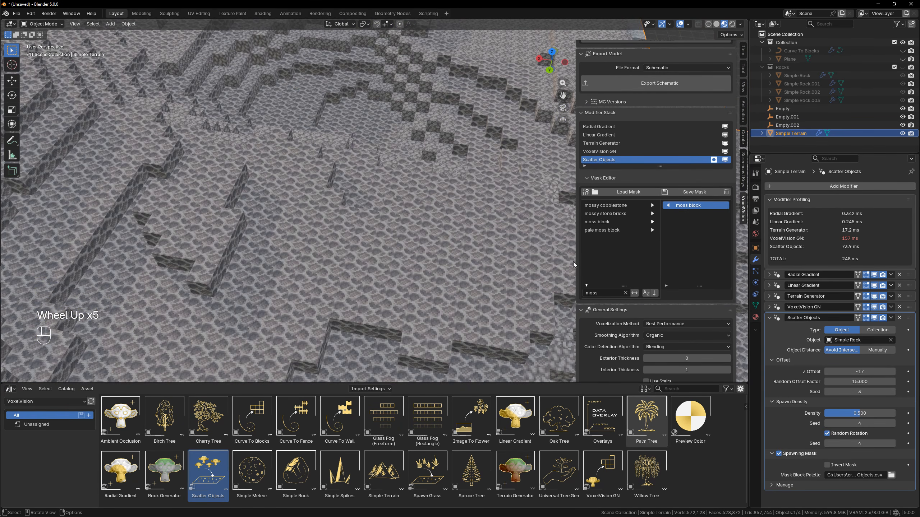
{"action": "left_click", "coordinate": [596, 293]}
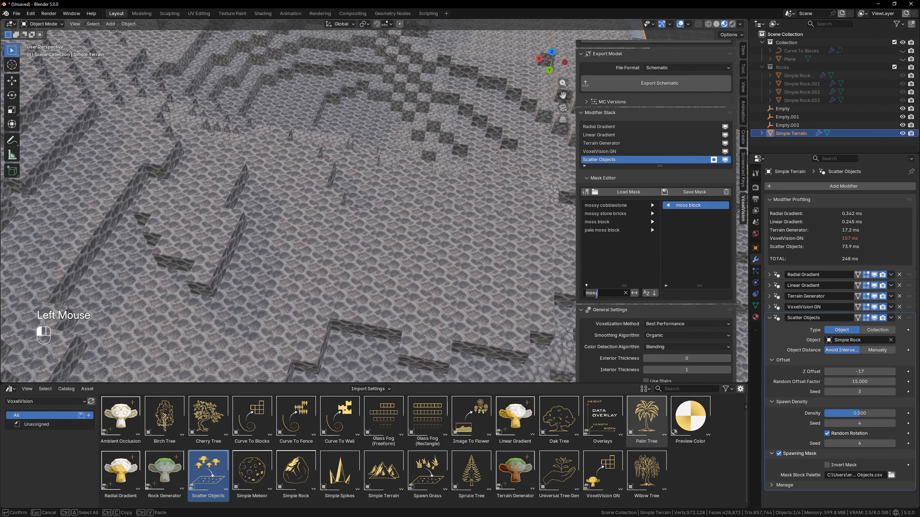
{"action": "type", "text": "coral"}
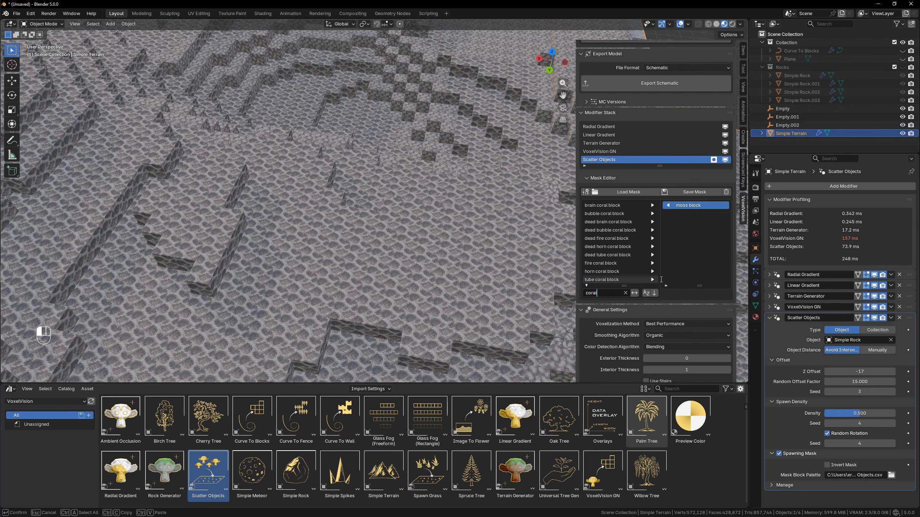
{"action": "key", "text": "Return"}
{"action": "left_click", "coordinate": [652, 221]}
- Inspect the grey ground up close and add dead bubble coral block to the spawning mask
{"action": "scroll", "coordinate": [393, 178], "scroll_direction": "down", "scroll_amount": 4}
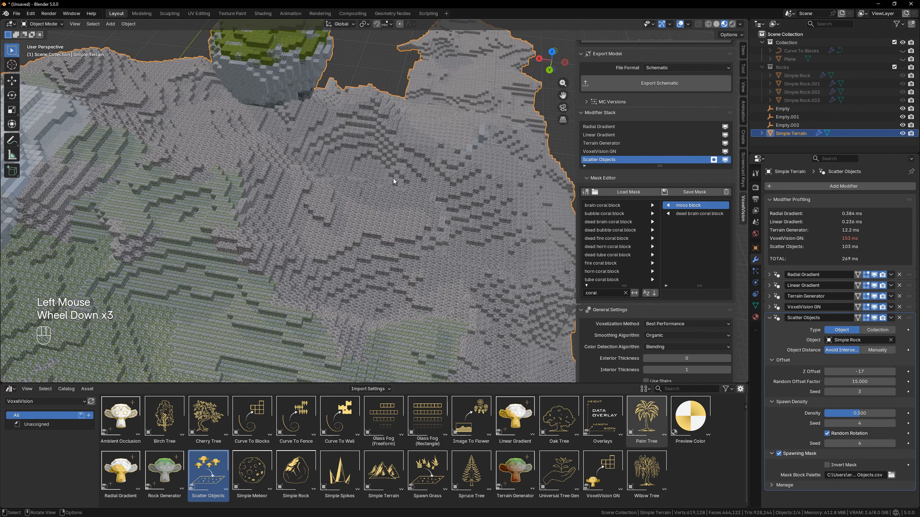
{"action": "middle_click_drag", "start_coordinate": [393, 179], "coordinate": [512, 250]}
{"action": "scroll", "coordinate": [336, 189], "scroll_direction": "up", "scroll_amount": 3}
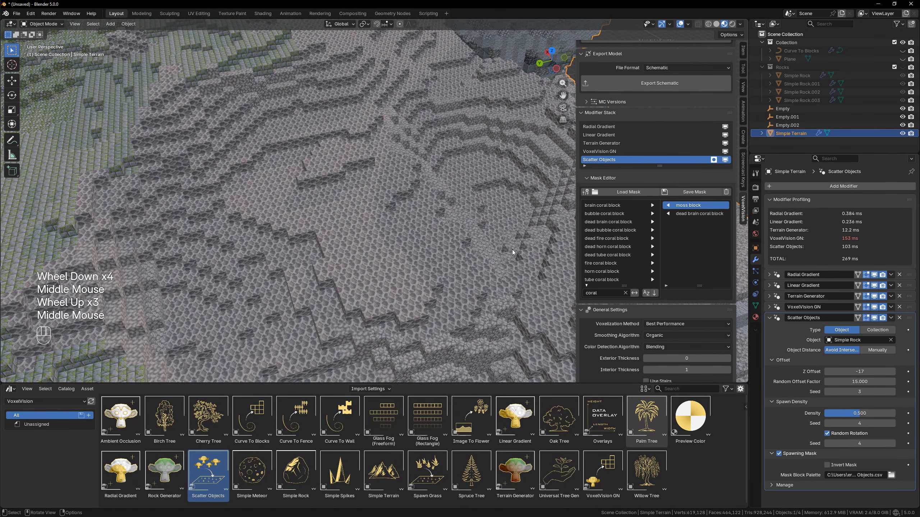
{"action": "left_click", "coordinate": [652, 230]}
- Add the dead fire, dead horn and dead tube coral blocks to the spawning mask
{"action": "scroll", "coordinate": [310, 213], "scroll_direction": "down", "scroll_amount": 4}
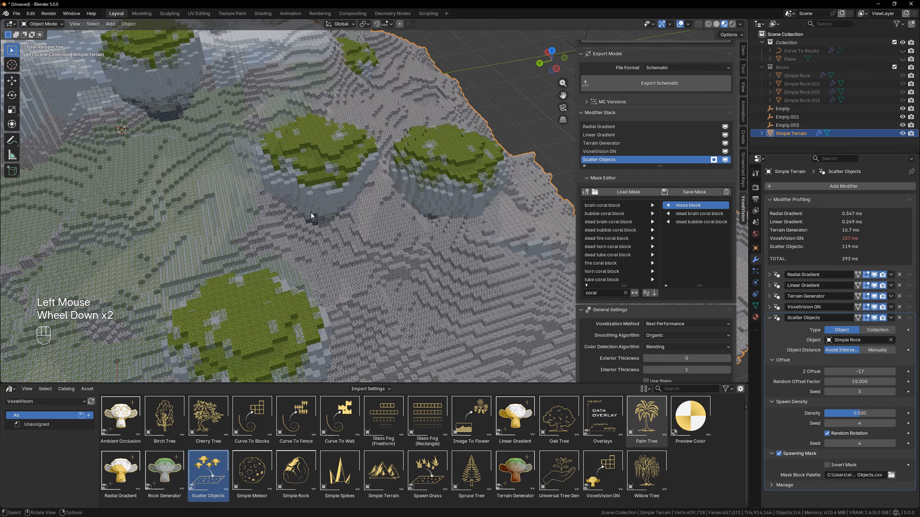
{"action": "middle_click_drag", "start_coordinate": [332, 226], "coordinate": [327, 266], "text": "shift"}
{"action": "scroll", "coordinate": [289, 247], "scroll_direction": "down", "scroll_amount": 2}
{"action": "middle_click_drag", "start_coordinate": [329, 270], "coordinate": [424, 204], "text": "shift"}
{"action": "scroll", "coordinate": [477, 262], "scroll_direction": "up", "scroll_amount": 5}
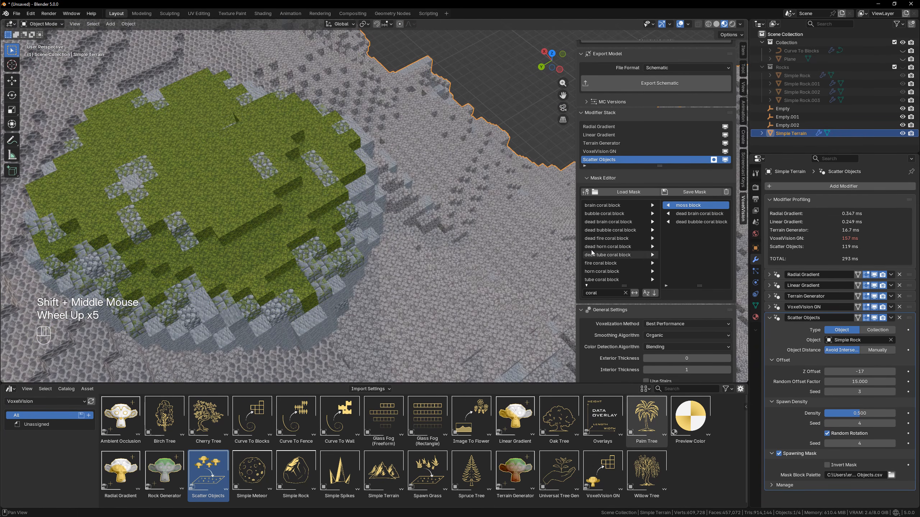
{"action": "left_click", "coordinate": [653, 238]}
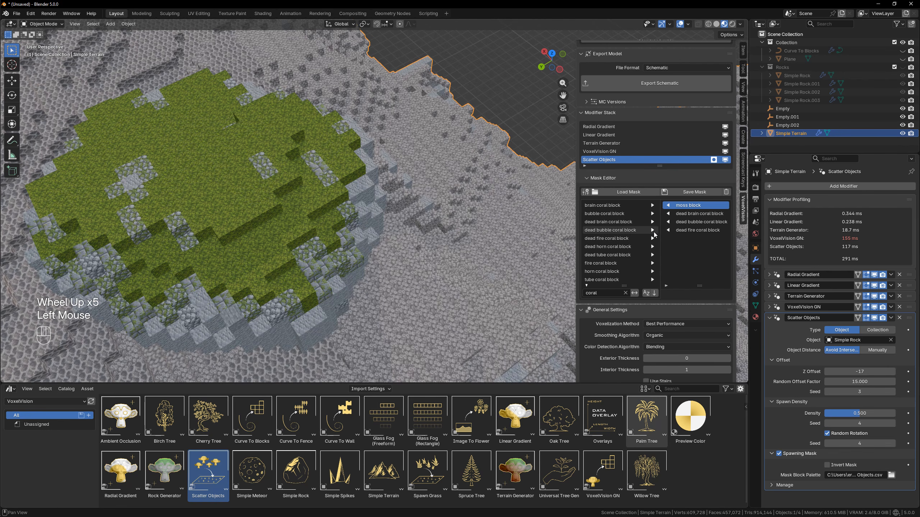
{"action": "left_click", "coordinate": [653, 248]}
{"action": "left_click", "coordinate": [654, 255]}
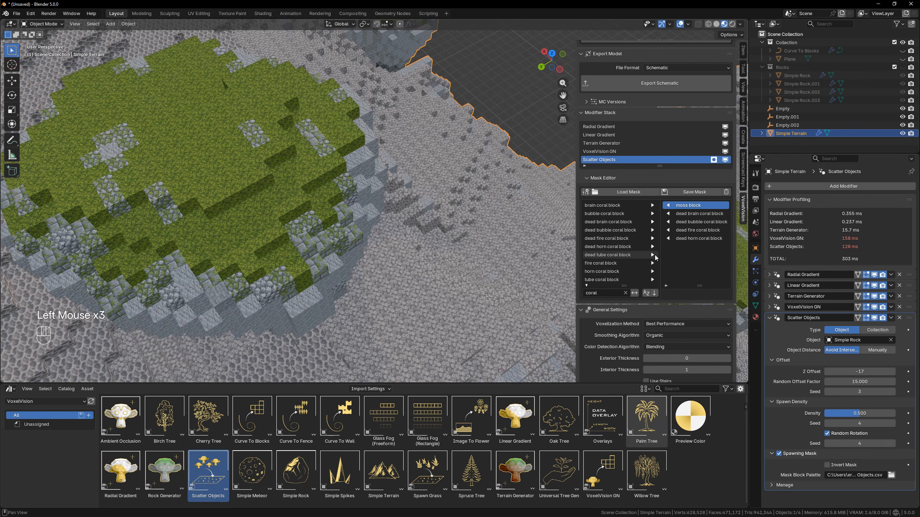
- Examine from several sides where the masked rocks spawn across the mossy, blended and grey areas of the terrain
{"action": "scroll", "coordinate": [365, 235], "scroll_direction": "down", "scroll_amount": 3}
{"action": "scroll", "coordinate": [369, 243], "scroll_direction": "down", "scroll_amount": 1}
{"action": "middle_click_drag", "start_coordinate": [369, 247], "coordinate": [336, 86]}
{"action": "middle_click_drag", "start_coordinate": [315, 158], "coordinate": [389, 268], "text": "shift"}
{"action": "scroll", "coordinate": [292, 276], "scroll_direction": "up", "scroll_amount": 1}
{"action": "middle_click_drag", "start_coordinate": [292, 276], "coordinate": [394, 252], "text": "shift"}
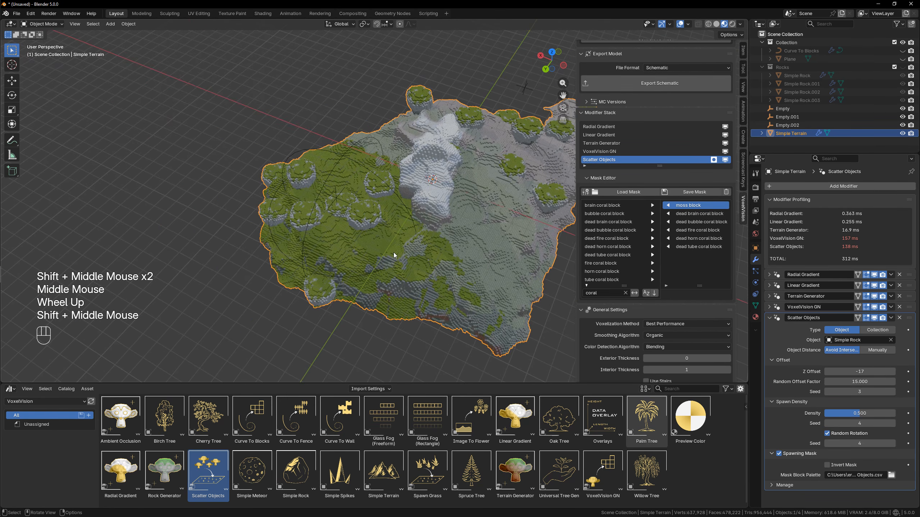
{"action": "middle_click_drag", "start_coordinate": [446, 200], "coordinate": [357, 198], "text": "shift"}
{"action": "scroll", "coordinate": [356, 199], "scroll_direction": "up", "scroll_amount": 1, "text": "shift"}
{"action": "scroll", "coordinate": [356, 199], "scroll_direction": "up", "scroll_amount": 6}
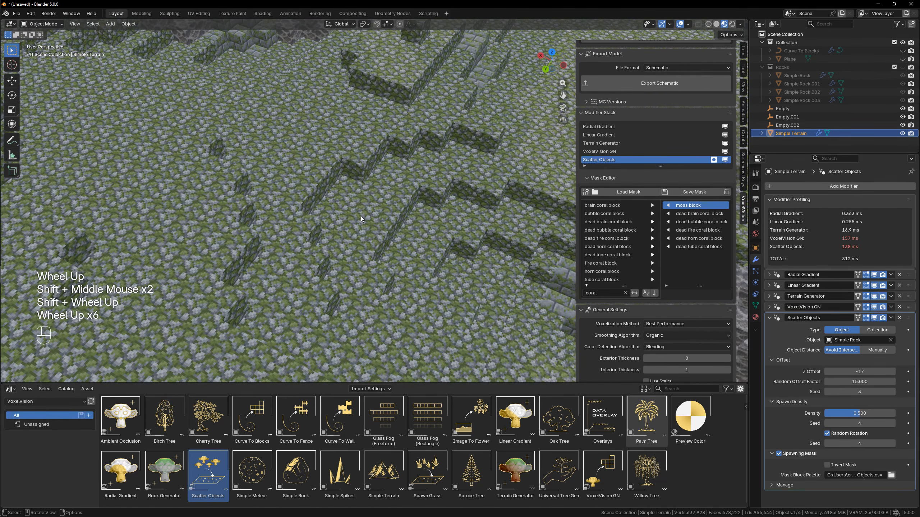
{"action": "scroll", "coordinate": [359, 215], "scroll_direction": "down", "scroll_amount": 3}
{"action": "scroll", "coordinate": [350, 215], "scroll_direction": "up", "scroll_amount": 2}
{"action": "middle_click_drag", "start_coordinate": [313, 222], "coordinate": [434, 181], "text": "shift"}
{"action": "scroll", "coordinate": [392, 249], "scroll_direction": "down", "scroll_amount": 2}
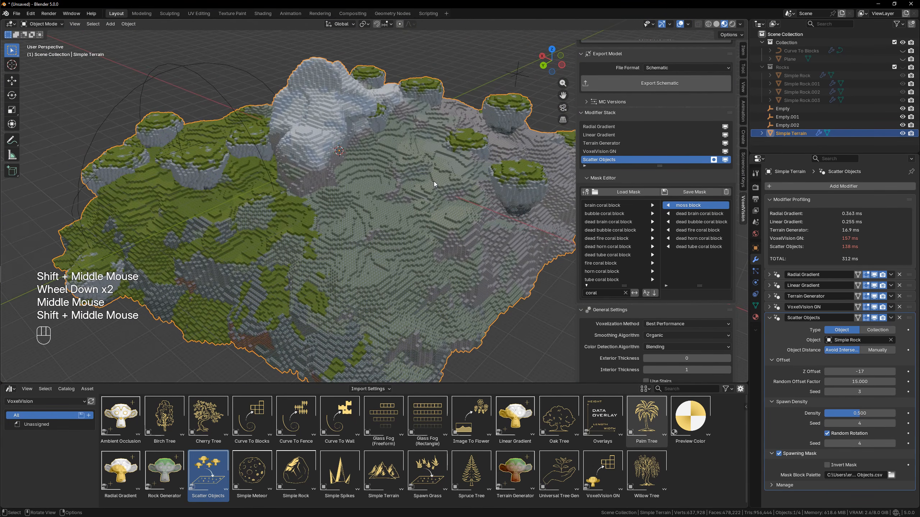
{"action": "middle_click_drag", "start_coordinate": [398, 200], "coordinate": [338, 210]}
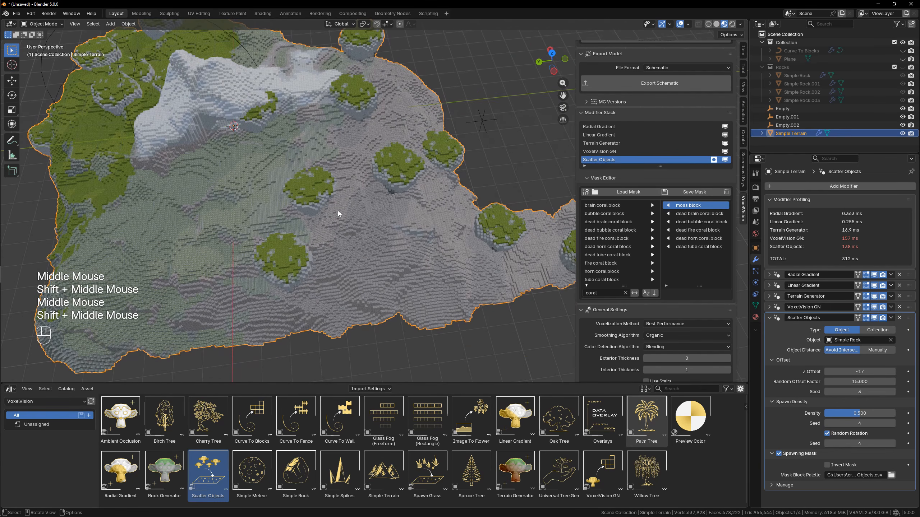
{"action": "scroll", "coordinate": [408, 170], "scroll_direction": "up", "scroll_amount": 2}
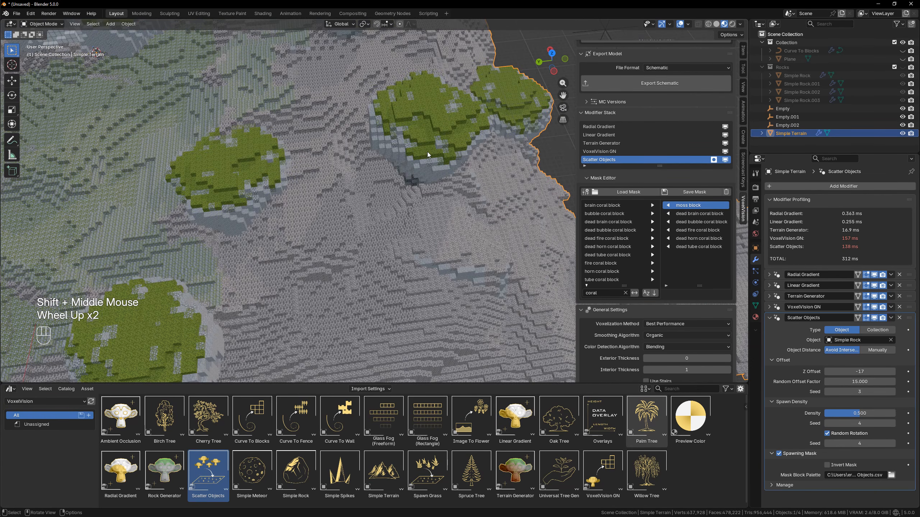
{"action": "middle_click_drag", "start_coordinate": [430, 129], "coordinate": [371, 208], "text": "shift"}
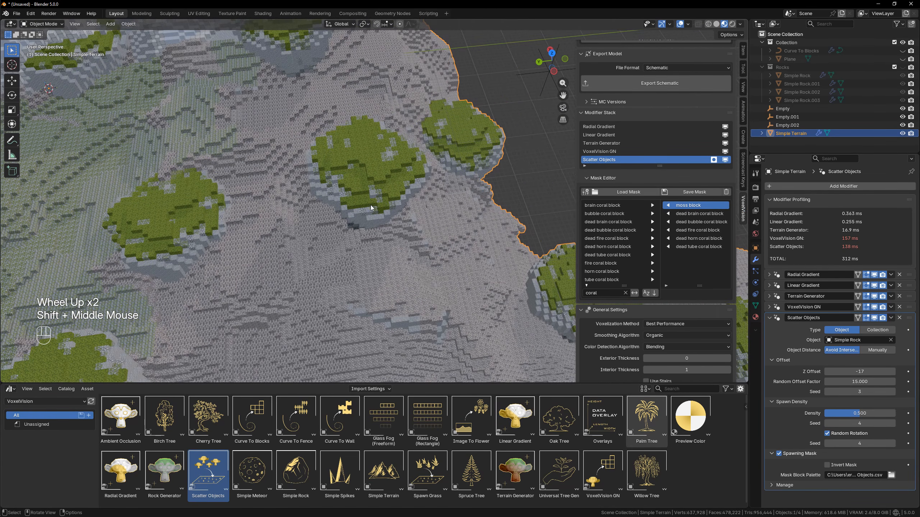
- Switch the Scatter Objects type to Collection and choose the Rocks collection as the scattered source
{"action": "left_click", "coordinate": [877, 330]}
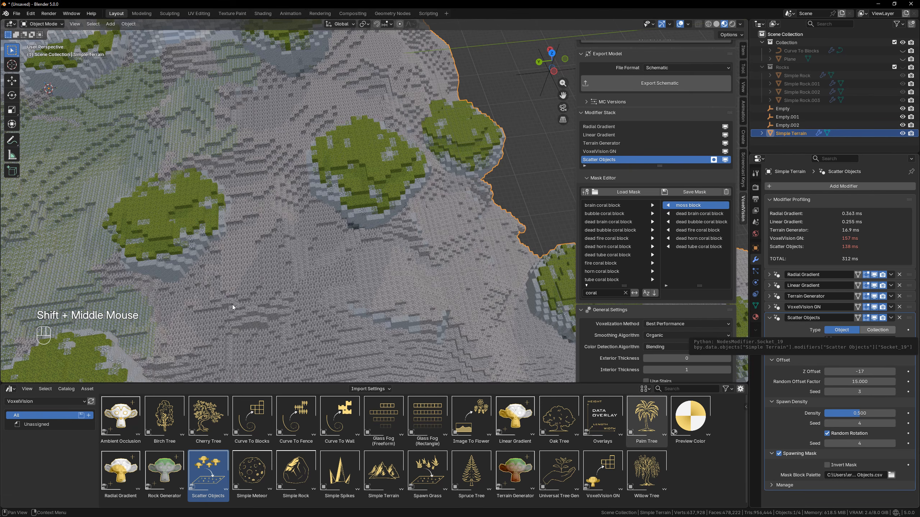
{"action": "scroll", "coordinate": [367, 274], "scroll_direction": "down", "scroll_amount": 3}
{"action": "middle_click_drag", "start_coordinate": [367, 274], "coordinate": [431, 275], "text": "shift"}
{"action": "scroll", "coordinate": [431, 275], "scroll_direction": "up", "scroll_amount": 4}
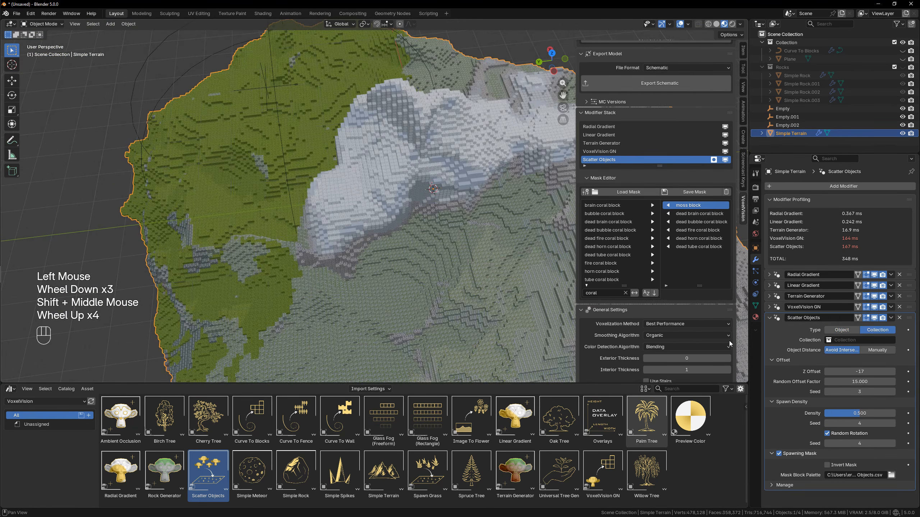
{"action": "left_click", "coordinate": [864, 340]}
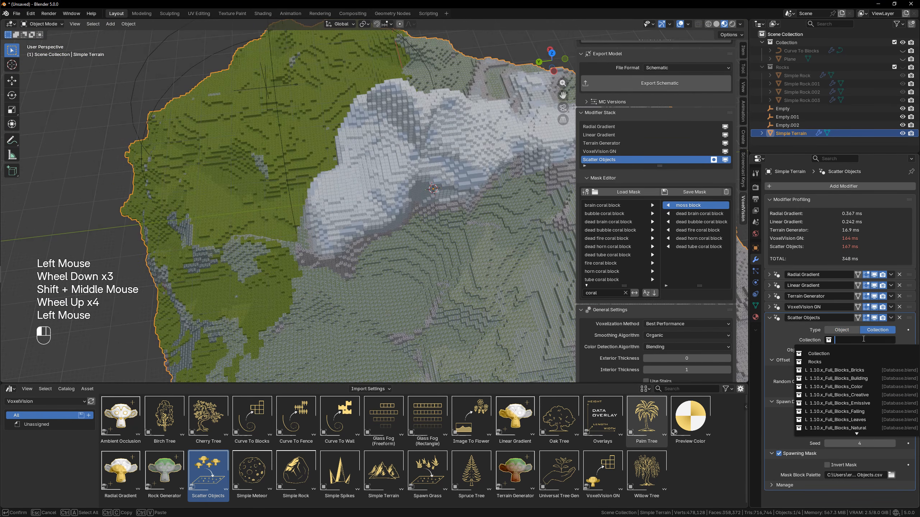
{"action": "left_click", "coordinate": [324, 268]}
{"action": "scroll", "coordinate": [324, 269], "scroll_direction": "down", "scroll_amount": 3}
{"action": "middle_click_drag", "start_coordinate": [324, 268], "coordinate": [310, 155]}
{"action": "middle_click_drag", "start_coordinate": [379, 259], "coordinate": [382, 280]}
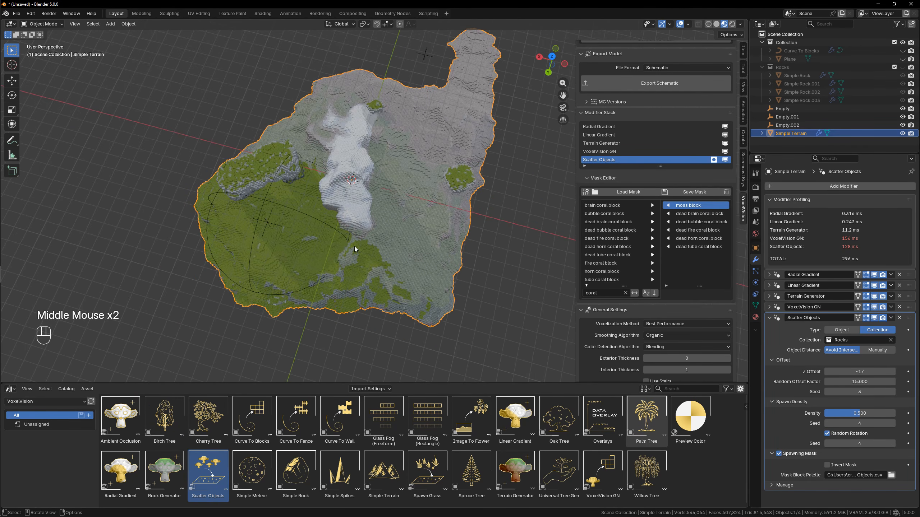
{"action": "middle_click_drag", "start_coordinate": [355, 246], "coordinate": [344, 211]}
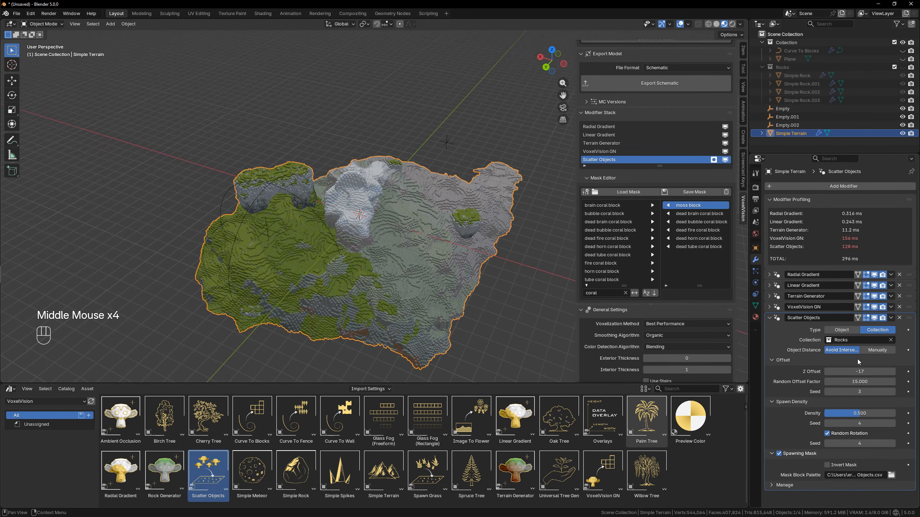
- Set the object distance manually with a minimum of 25, and turn the Scatter Objects display off and back on to compare
{"action": "left_click", "coordinate": [877, 350]}
{"action": "middle_click_drag", "start_coordinate": [433, 249], "coordinate": [496, 288]}
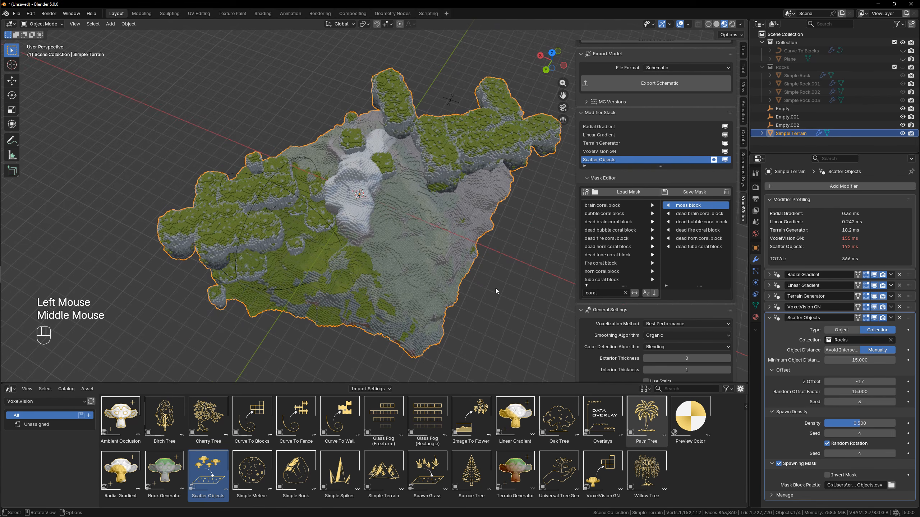
{"action": "left_click", "coordinate": [877, 360]}
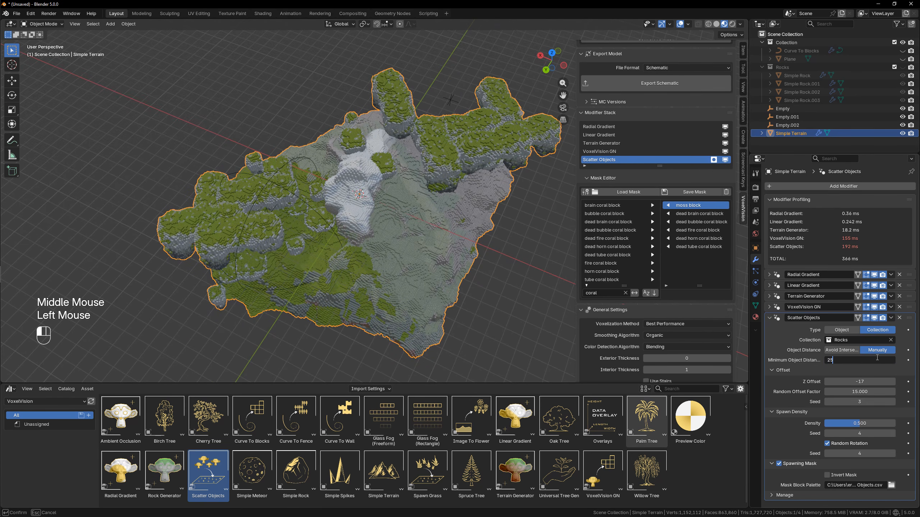
{"action": "type", "text": "25"}
{"action": "key", "text": "Return"}
{"action": "middle_click_drag", "start_coordinate": [445, 264], "coordinate": [554, 278]}
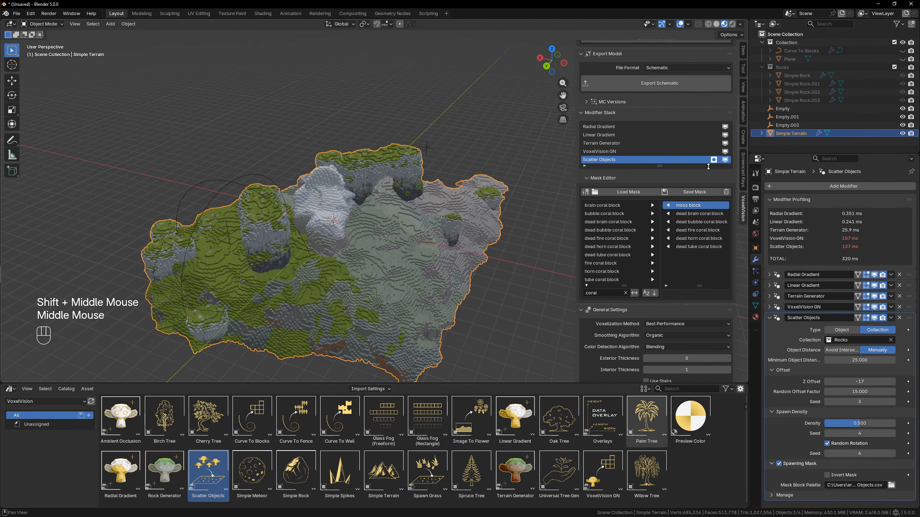
{"action": "left_click", "coordinate": [725, 160]}
{"action": "left_click", "coordinate": [725, 160]}
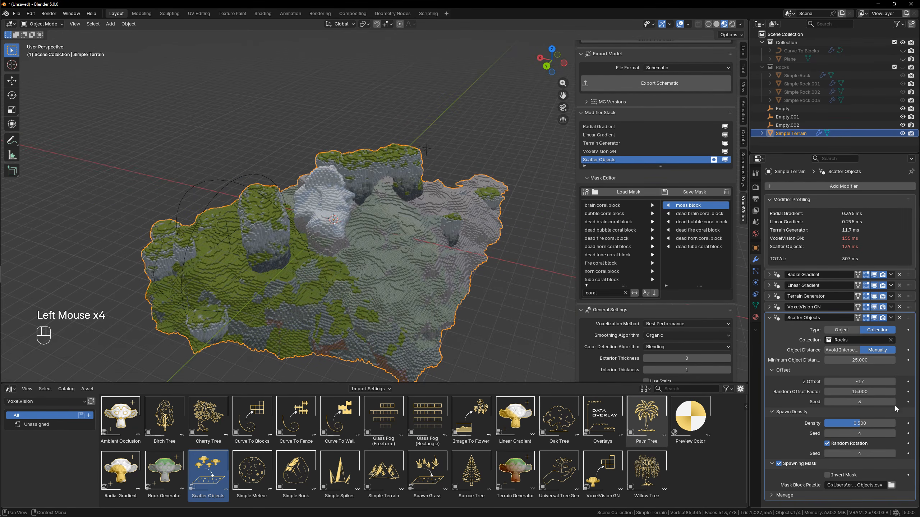
- Set the Scatter Objects offset seed to 5 and the spawn density to 0.75
{"action": "left_click", "coordinate": [894, 401]}
{"action": "left_click", "coordinate": [894, 401]}
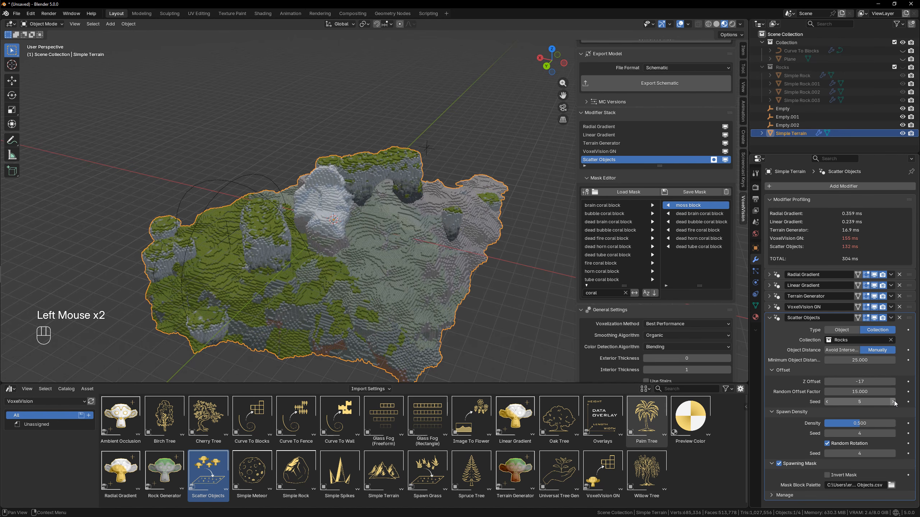
{"action": "left_click", "coordinate": [880, 424]}
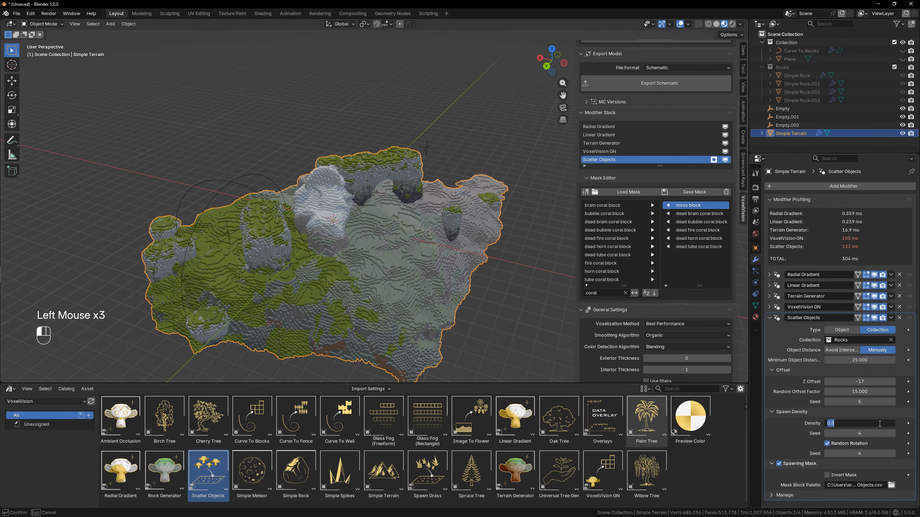
{"action": "key", "text": "Return"}
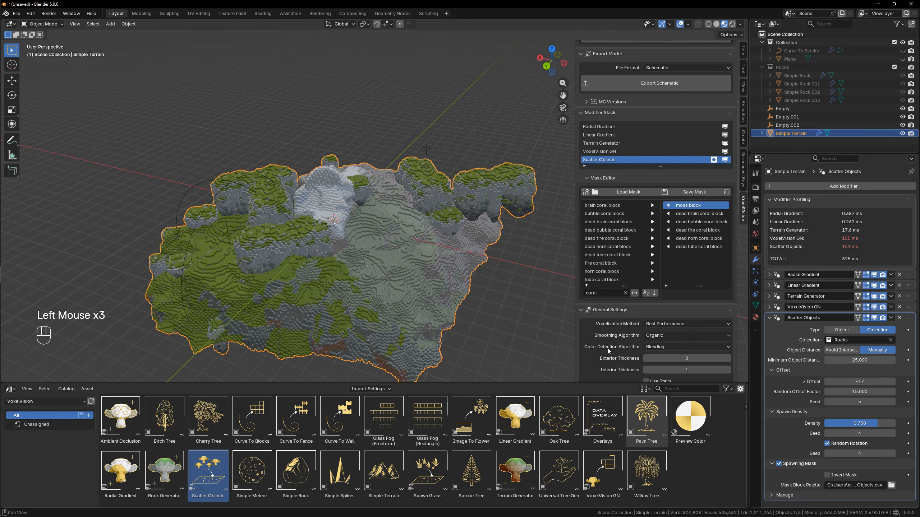
- Raise the Scatter Objects spawn density seed to 6 and inspect the new rock placement up close
{"action": "left_click", "coordinate": [892, 433]}
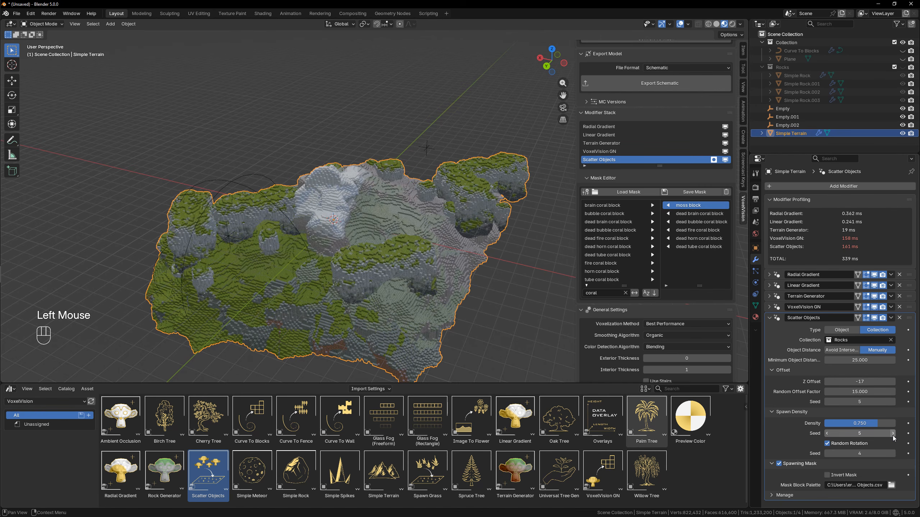
{"action": "left_click", "coordinate": [892, 435]}
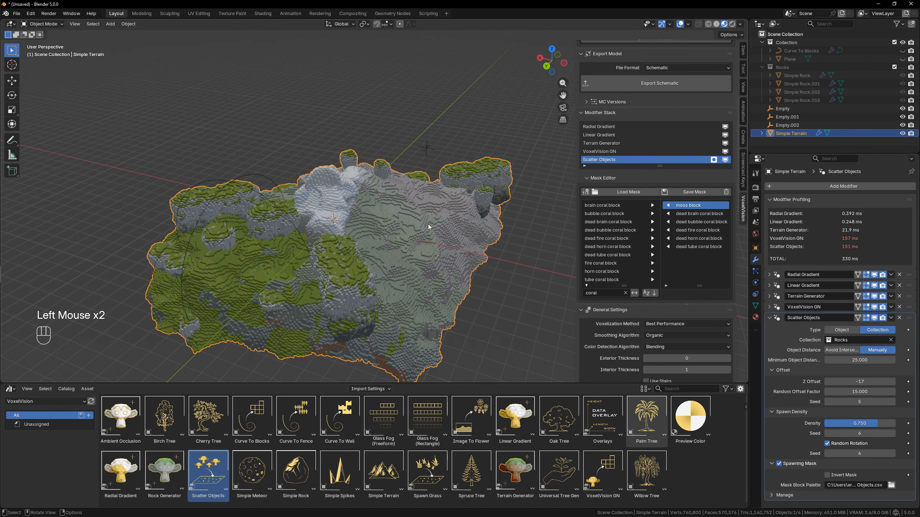
{"action": "middle_click_drag", "start_coordinate": [428, 224], "coordinate": [488, 192]}
{"action": "scroll", "coordinate": [445, 224], "scroll_direction": "up", "scroll_amount": 1}
{"action": "scroll", "coordinate": [382, 239], "scroll_direction": "up", "scroll_amount": 1, "text": "shift"}
{"action": "scroll", "coordinate": [383, 232], "scroll_direction": "up", "scroll_amount": 3}
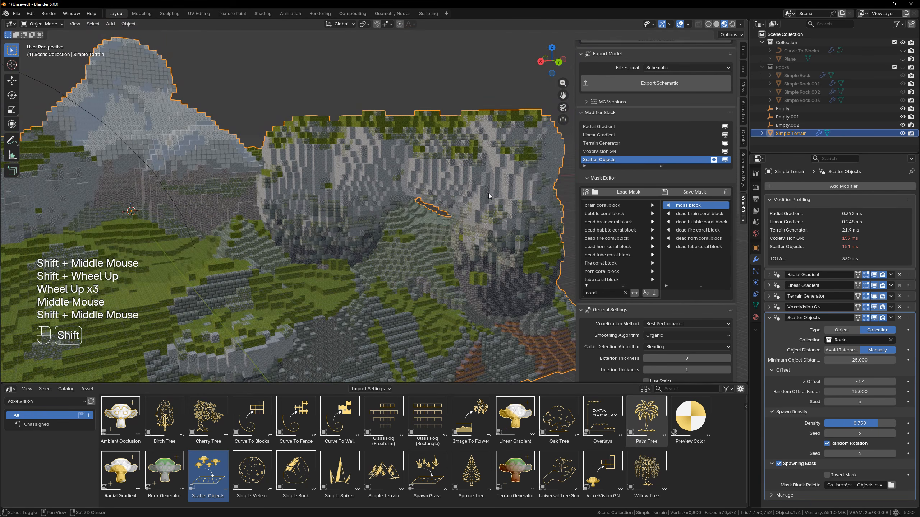
{"action": "scroll", "coordinate": [392, 176], "scroll_direction": "down", "scroll_amount": 2}
{"action": "middle_click_drag", "start_coordinate": [382, 240], "coordinate": [362, 213]}
{"action": "scroll", "coordinate": [460, 205], "scroll_direction": "up", "scroll_amount": 2}
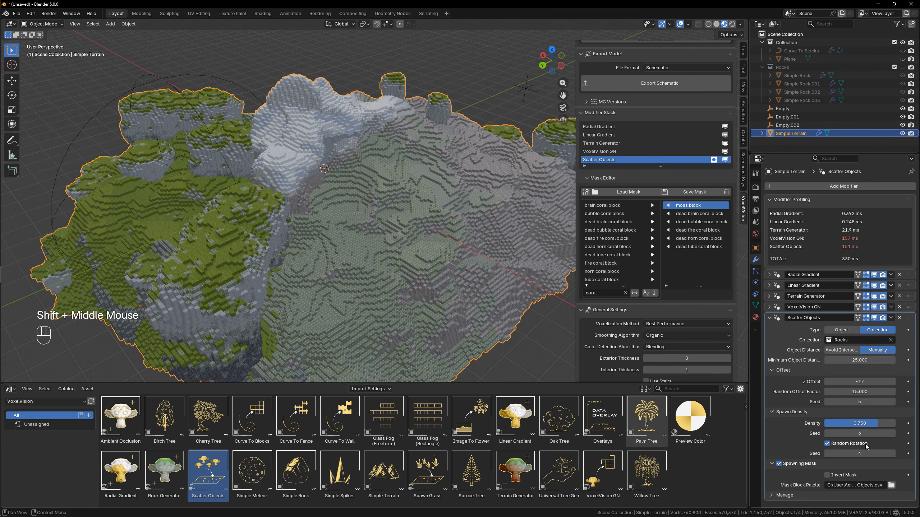
- Raise the spawn density seed to 8 and check how the rocks are distributed over the terrain
{"action": "double_click", "coordinate": [892, 435]}
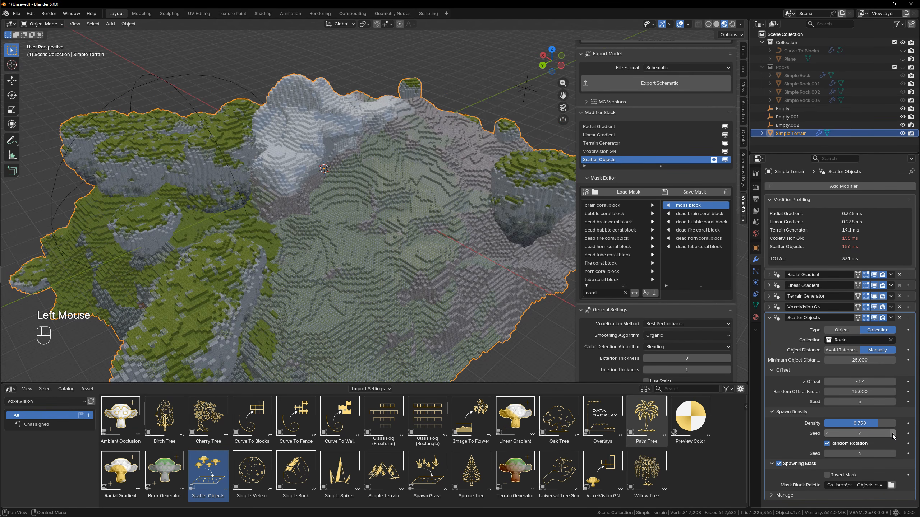
{"action": "scroll", "coordinate": [431, 265], "scroll_direction": "down", "scroll_amount": 3}
{"action": "middle_click_drag", "start_coordinate": [431, 265], "coordinate": [412, 225]}
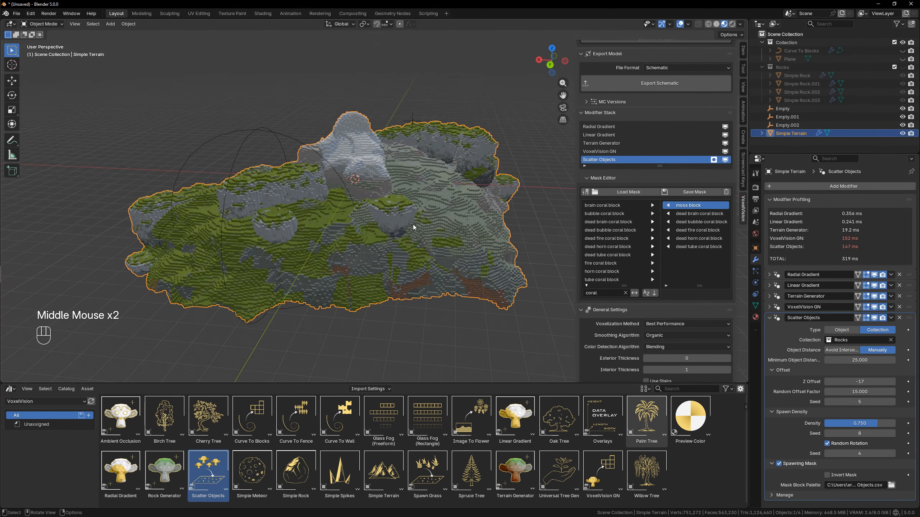
{"action": "scroll", "coordinate": [412, 224], "scroll_direction": "up", "scroll_amount": 2}
{"action": "scroll", "coordinate": [832, 362], "scroll_direction": "down", "scroll_amount": 3}
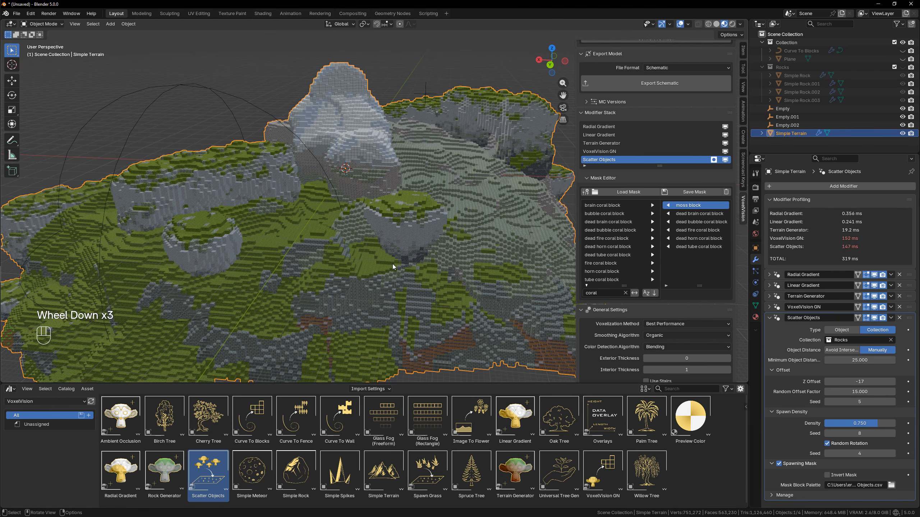
{"action": "scroll", "coordinate": [393, 267], "scroll_direction": "down", "scroll_amount": 4}
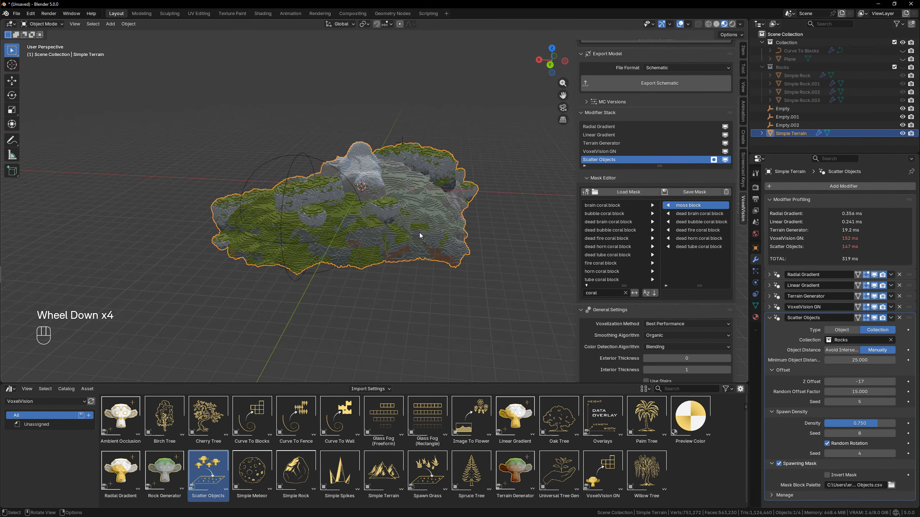
- Add the Birch Tree asset beside the terrain and look through its Trunk and Main Branches settings
{"action": "left_click", "coordinate": [170, 419]}
{"action": "left_click_drag", "start_coordinate": [170, 419], "coordinate": [209, 180]}
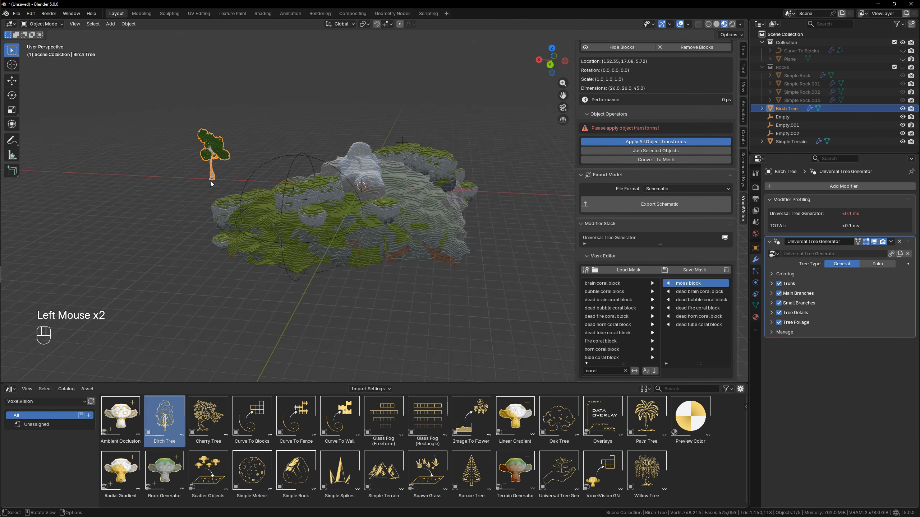
{"action": "key", "text": "KP_Decimal"}
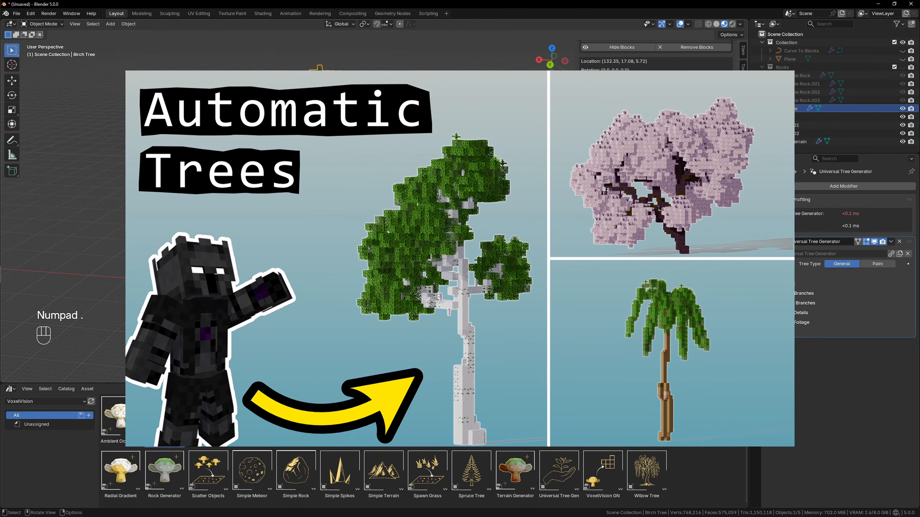
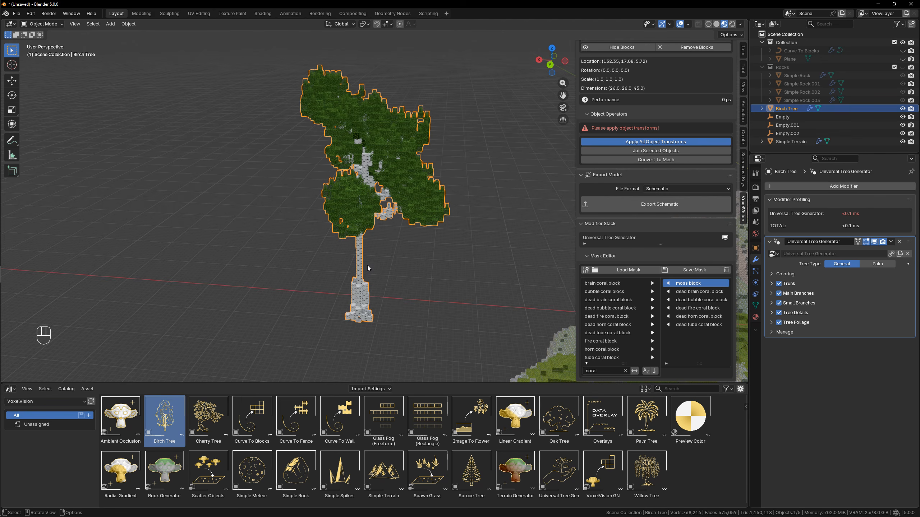
{"action": "left_click", "coordinate": [772, 284]}
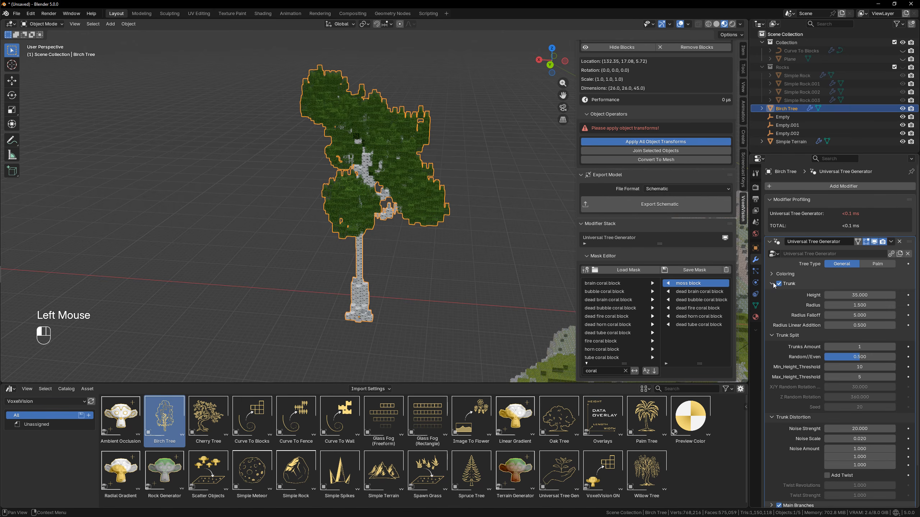
{"action": "left_click", "coordinate": [772, 284]}
{"action": "left_click", "coordinate": [772, 294]}
{"action": "left_click", "coordinate": [772, 294]}
{"action": "scroll", "coordinate": [287, 219], "scroll_direction": "down", "scroll_amount": 4}
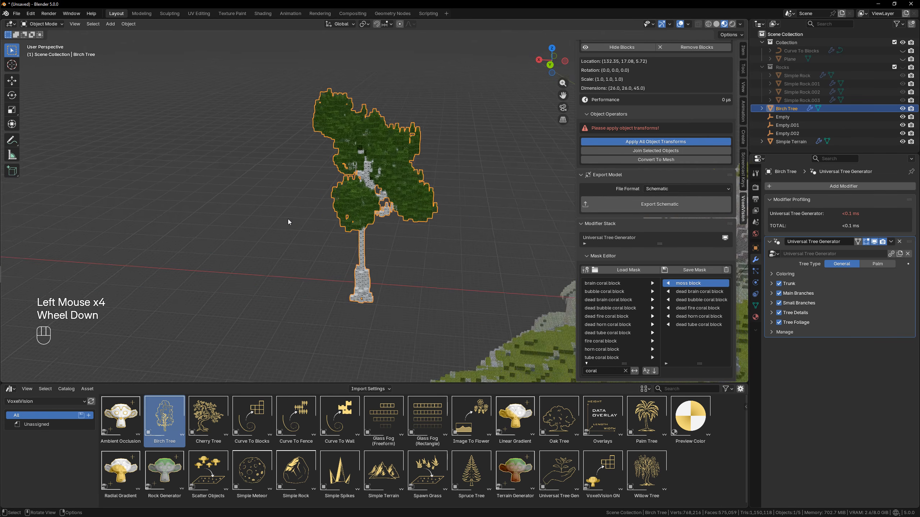
- Clear the birch tree's location so it sits at the world origin, and hide the tree in the viewport
{"action": "mouse_move", "coordinate": [351, 242]}
{"action": "middle_mouse_down", "text": "shift"}
{"action": "mouse_move", "coordinate": [363, 250]}
{"action": "mouse_move", "coordinate": [362, 238]}
{"action": "middle_mouse_up", "text": "shift"}
{"action": "key", "text": "alt"}
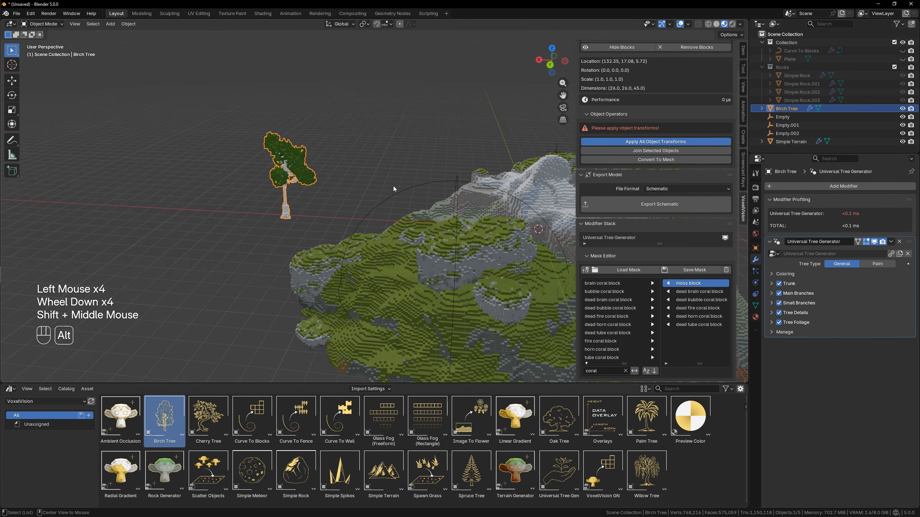
{"action": "key", "text": "alt+g"}
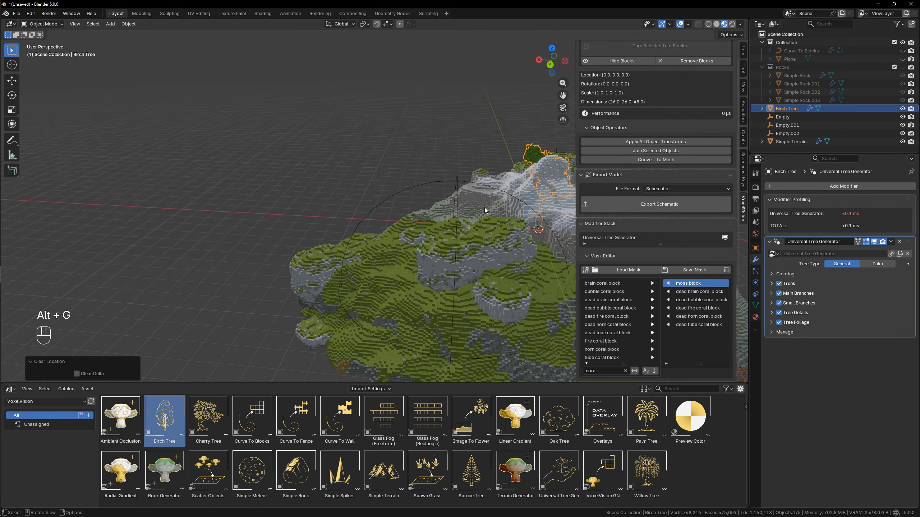
{"action": "middle_click_drag", "start_coordinate": [484, 207], "coordinate": [385, 285], "text": "shift"}
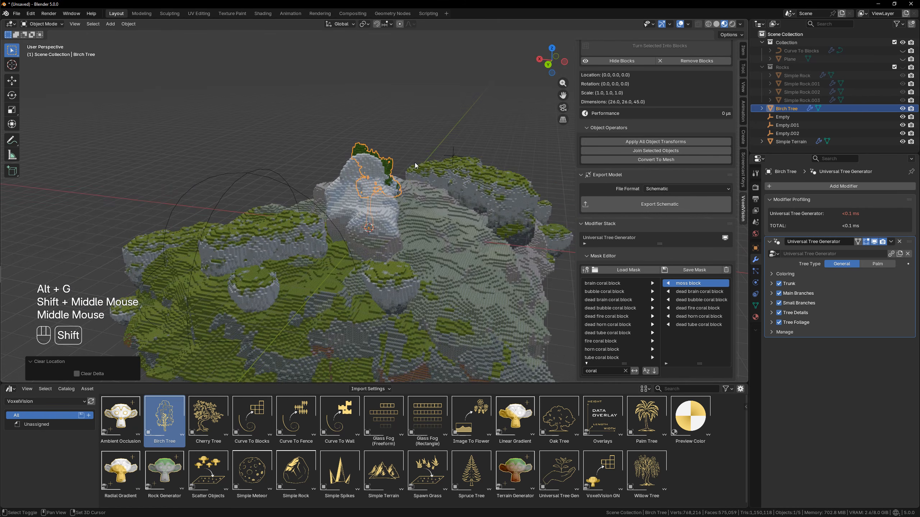
{"action": "middle_click_drag", "start_coordinate": [415, 169], "coordinate": [416, 204], "text": "shift"}
{"action": "middle_click_drag", "start_coordinate": [417, 203], "coordinate": [433, 235]}
{"action": "left_click", "coordinate": [902, 109]}
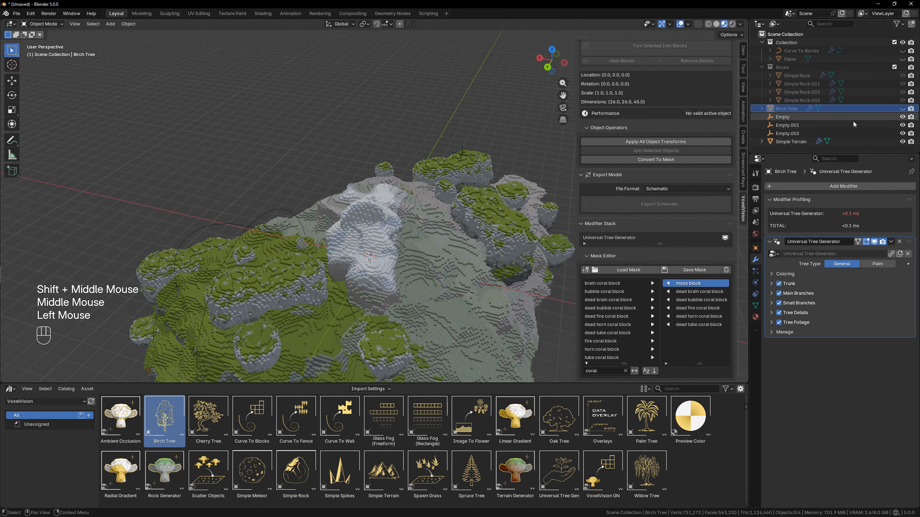
- Select Simple Terrain, collapse its Scatter Objects modifier and add a second Scatter Objects modifier to the terrain
{"action": "left_click", "coordinate": [790, 142]}
{"action": "middle_click_drag", "start_coordinate": [496, 240], "coordinate": [481, 199], "text": "shift"}
{"action": "middle_click_drag", "start_coordinate": [481, 199], "coordinate": [467, 160], "text": "shift"}
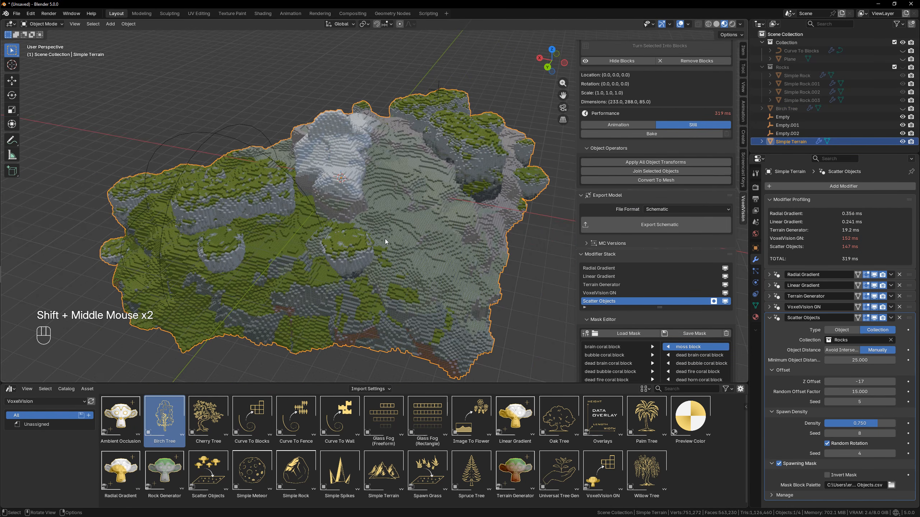
{"action": "left_click", "coordinate": [775, 319]}
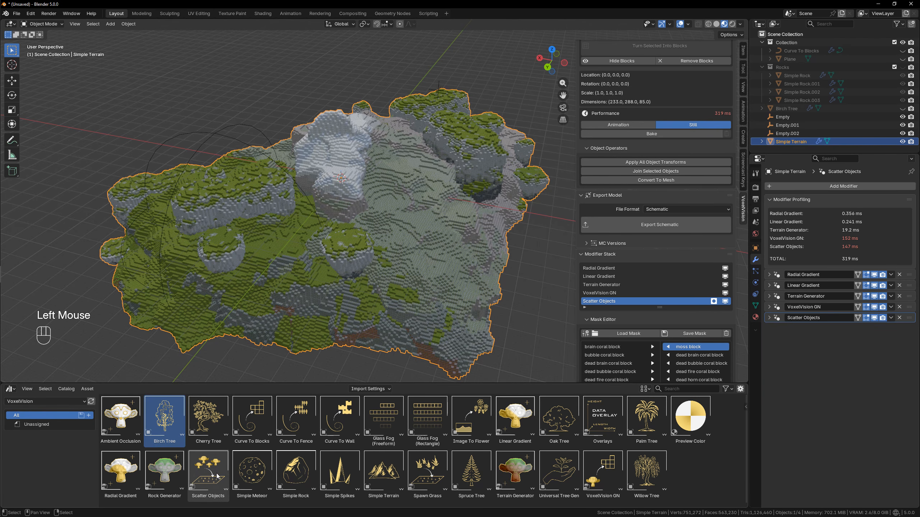
{"action": "left_click_drag", "start_coordinate": [217, 477], "coordinate": [332, 228]}
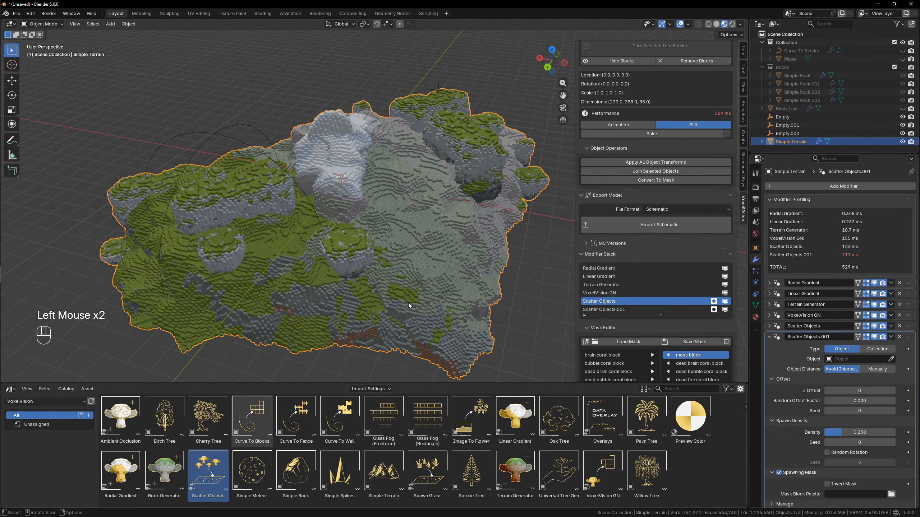
- Choose Birch Tree as the object scattered by the second Scatter Objects modifier
{"action": "scroll", "coordinate": [829, 417], "scroll_direction": "down", "scroll_amount": 4}
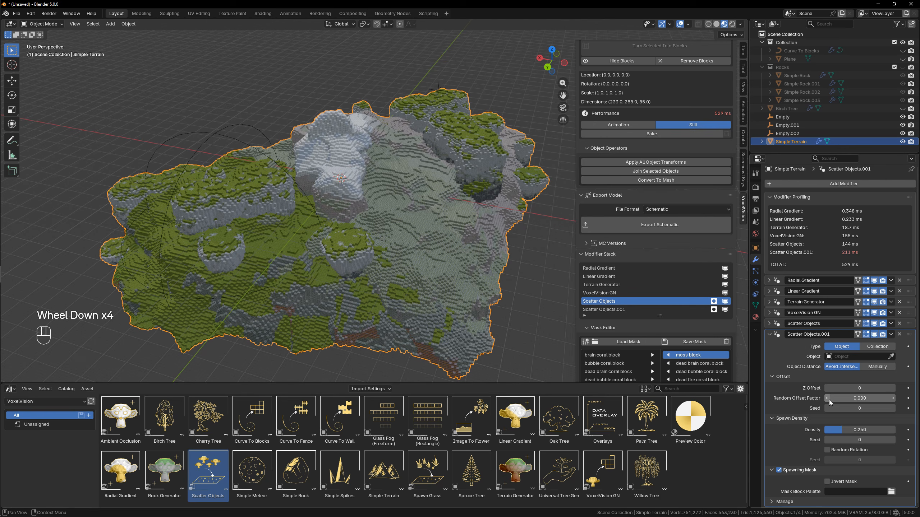
{"action": "left_click", "coordinate": [857, 357]}
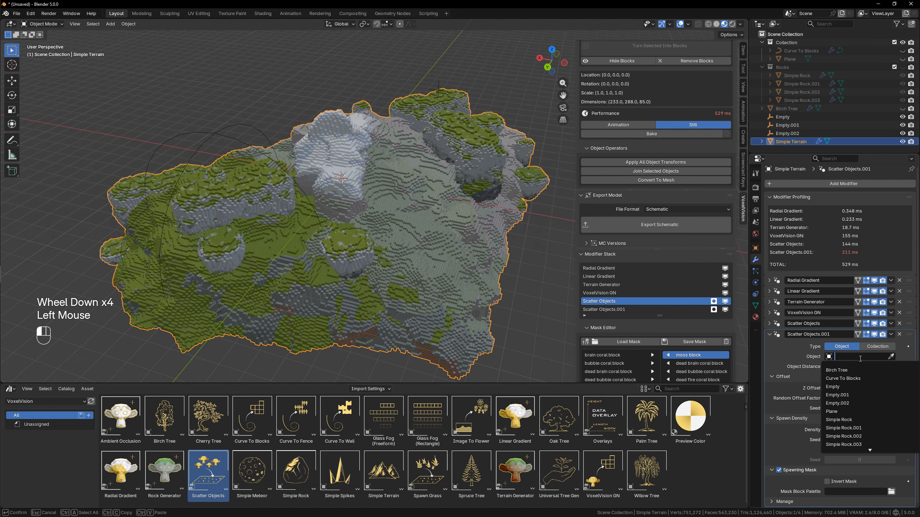
{"action": "left_click", "coordinate": [411, 328]}
{"action": "middle_click_drag", "start_coordinate": [427, 302], "coordinate": [465, 295]}
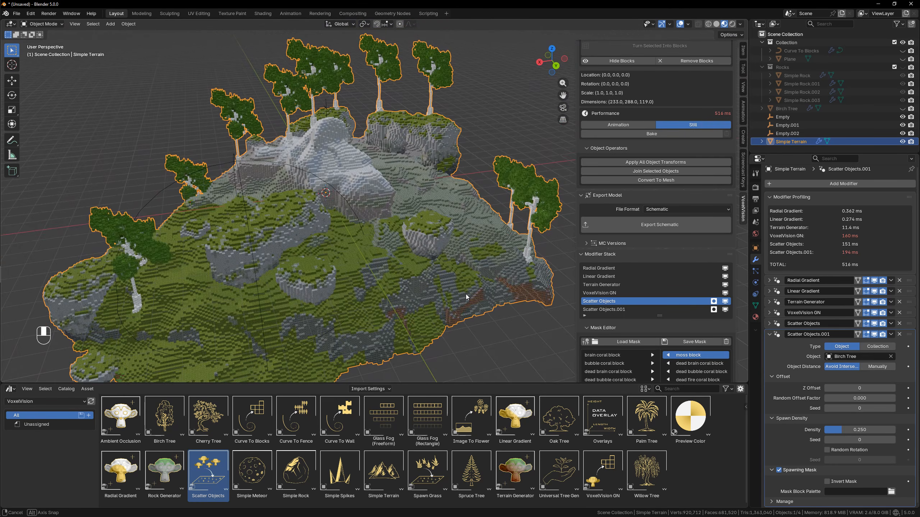
- Set the birch scatter's spawn density to 0.5 and enable Random Rotation
{"action": "scroll", "coordinate": [866, 368], "scroll_direction": "down", "scroll_amount": 3}
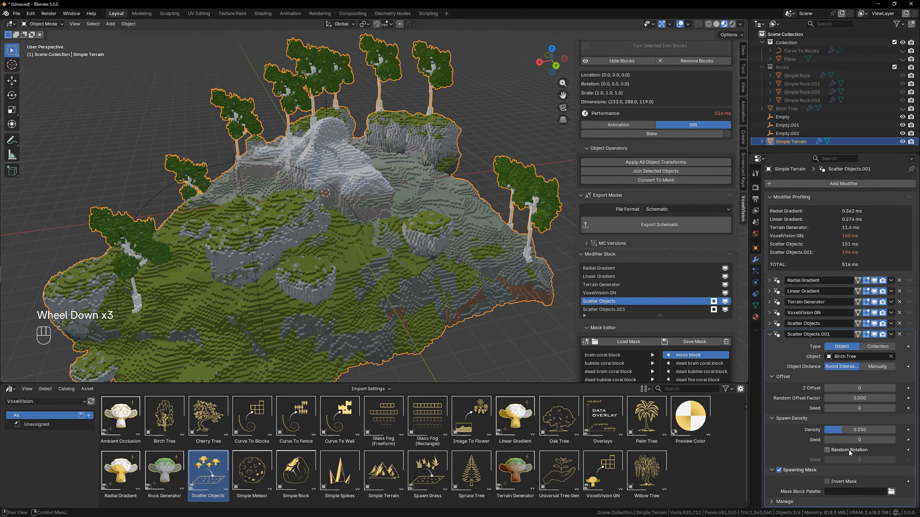
{"action": "double_click", "coordinate": [852, 435]}
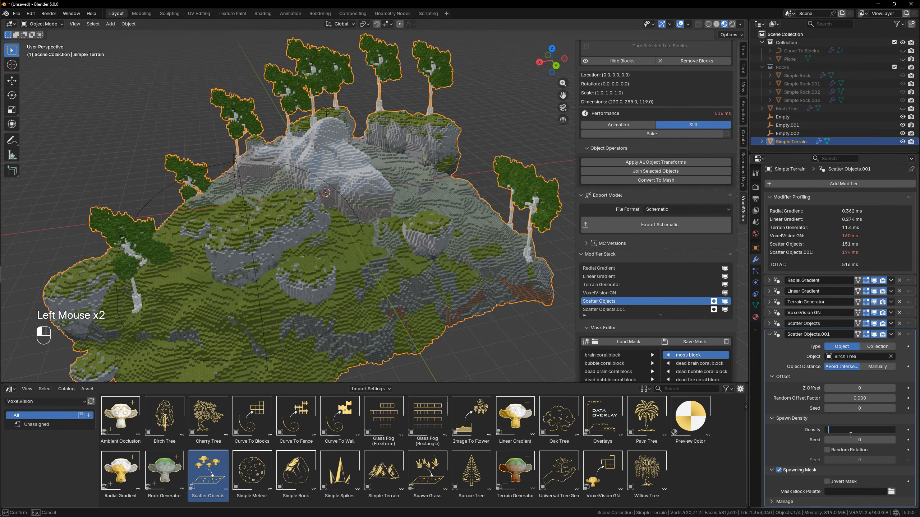
{"action": "key", "text": "Return"}
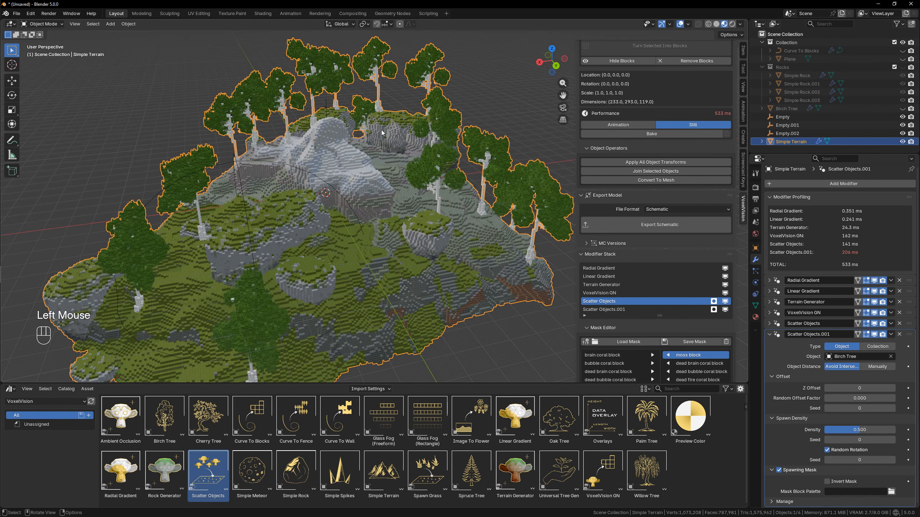
{"action": "scroll", "coordinate": [381, 129], "scroll_direction": "down", "scroll_amount": 3}
{"action": "middle_click_drag", "start_coordinate": [381, 129], "coordinate": [408, 215]}
{"action": "scroll", "coordinate": [360, 254], "scroll_direction": "up", "scroll_amount": 2}
{"action": "scroll", "coordinate": [337, 282], "scroll_direction": "up", "scroll_amount": 1, "text": "shift"}
{"action": "scroll", "coordinate": [408, 215], "scroll_direction": "up", "scroll_amount": 1}
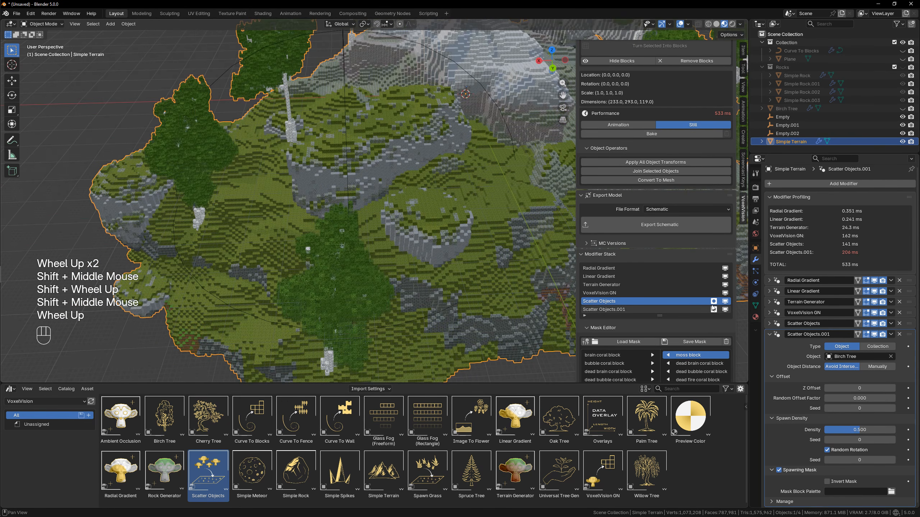
- Find moss block in the Mask Editor and add it to the spawning mask of Scatter Objects.001
{"action": "scroll", "coordinate": [589, 220], "scroll_direction": "down", "scroll_amount": 4}
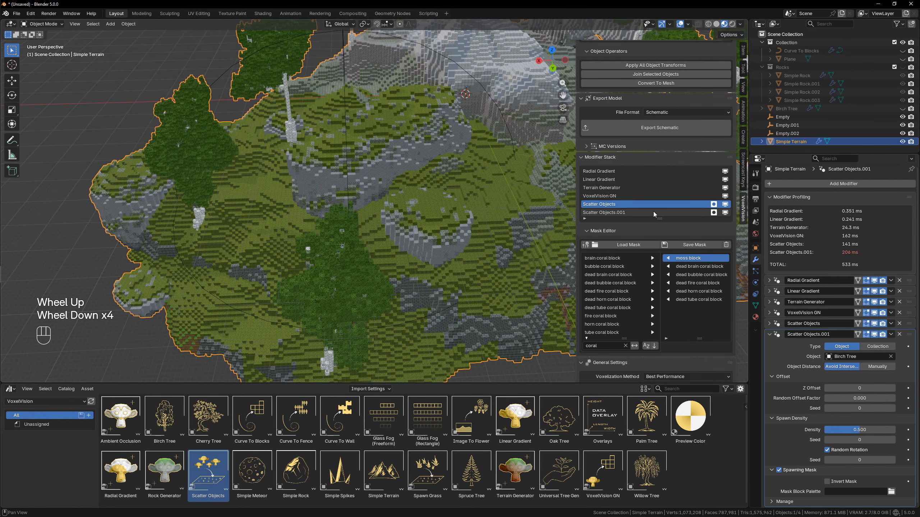
{"action": "left_click", "coordinate": [593, 213]}
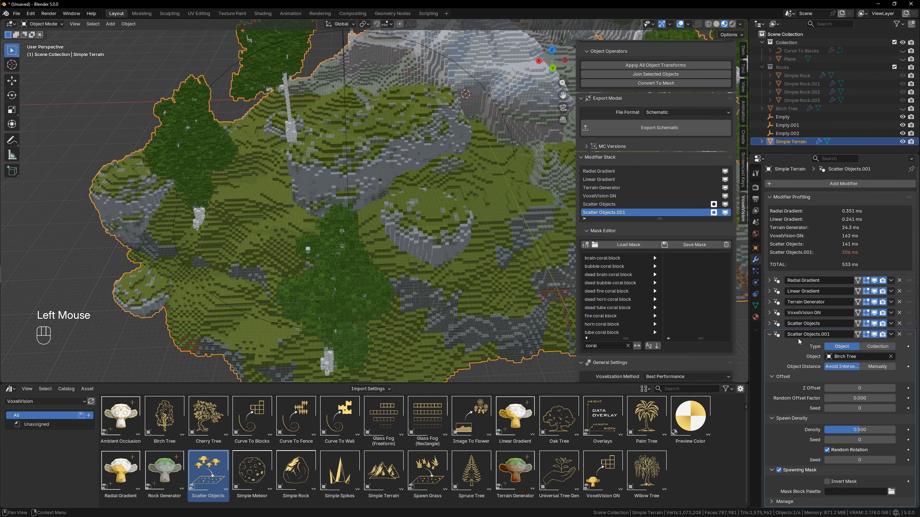
{"action": "left_click", "coordinate": [604, 346]}
{"action": "type", "text": "moss"}
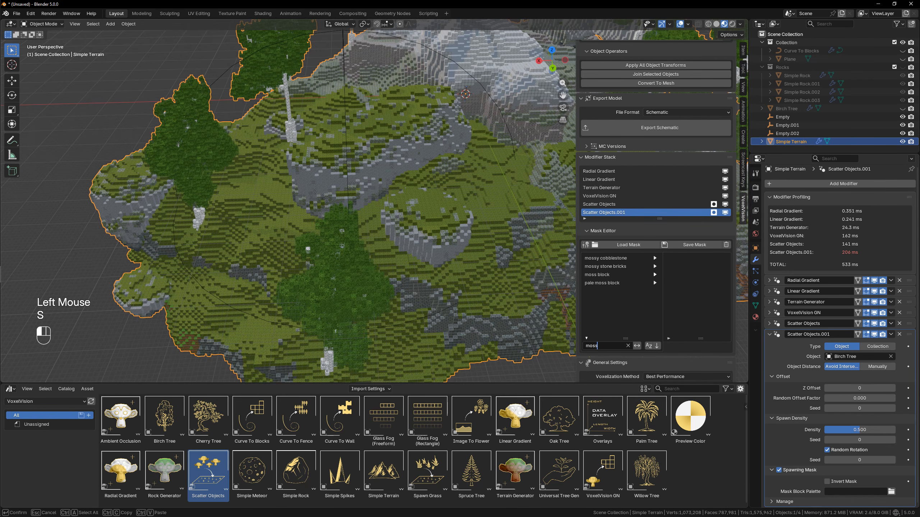
{"action": "key", "text": "Return"}
{"action": "left_click", "coordinate": [655, 274]}
{"action": "scroll", "coordinate": [476, 234], "scroll_direction": "down", "scroll_amount": 1}
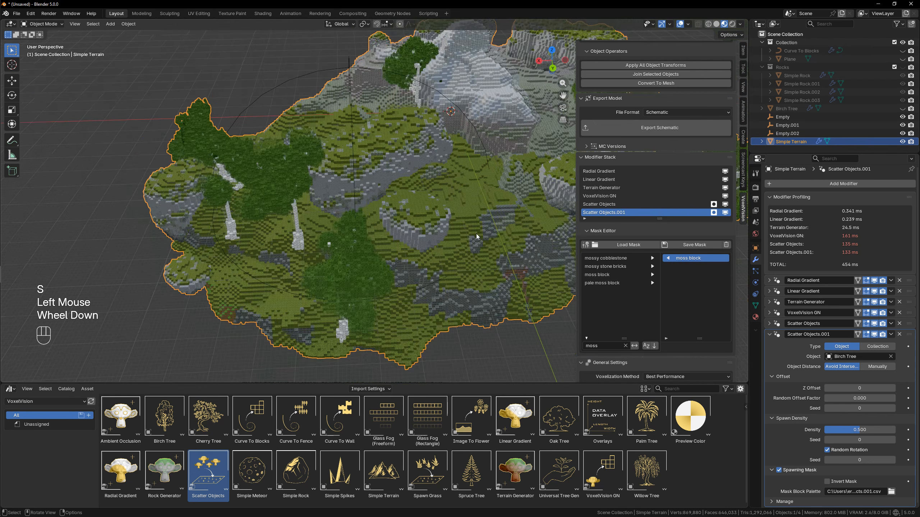
{"action": "scroll", "coordinate": [476, 233], "scroll_direction": "down", "scroll_amount": 2}
{"action": "middle_click_drag", "start_coordinate": [476, 234], "coordinate": [406, 277]}
{"action": "middle_click_drag", "start_coordinate": [406, 277], "coordinate": [459, 283]}
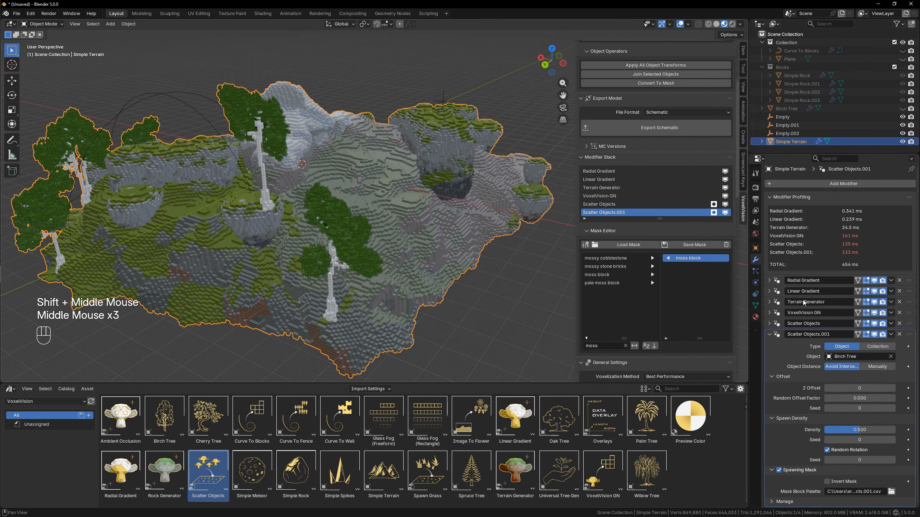
- Set the birch scatter's spawn density seed to 1 and inspect the trees growing on the mossy rocks
{"action": "scroll", "coordinate": [811, 319], "scroll_direction": "down", "scroll_amount": 3}
{"action": "left_click", "coordinate": [892, 441]}
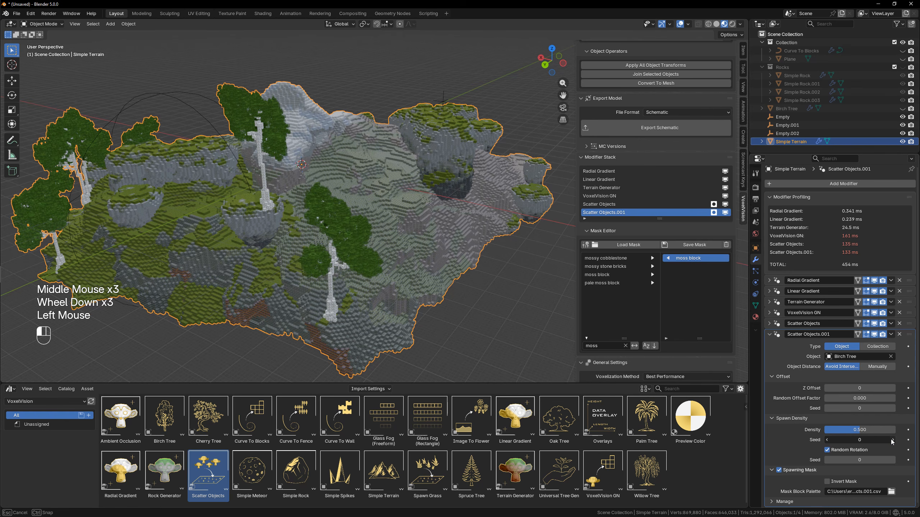
{"action": "scroll", "coordinate": [386, 288], "scroll_direction": "down", "scroll_amount": 1}
{"action": "middle_click_drag", "start_coordinate": [386, 289], "coordinate": [385, 289]}
{"action": "scroll", "coordinate": [369, 285], "scroll_direction": "up", "scroll_amount": 3}
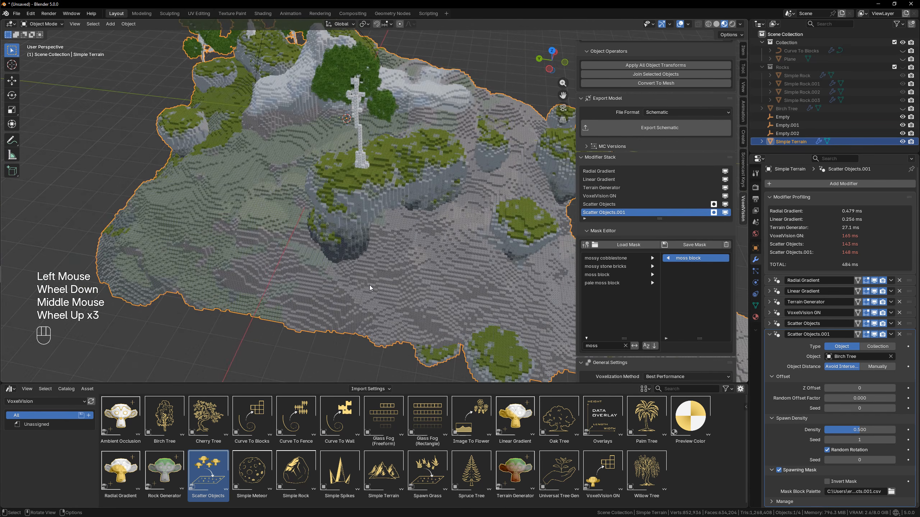
{"action": "scroll", "coordinate": [369, 285], "scroll_direction": "up", "scroll_amount": 2}
{"action": "middle_click_drag", "start_coordinate": [381, 189], "coordinate": [403, 253], "text": "shift"}
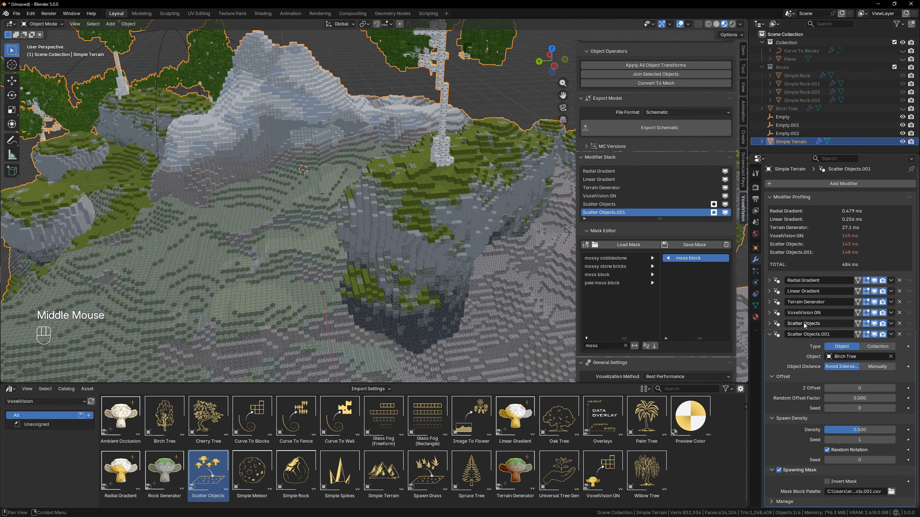
- Move the Scatter Objects.001 modifier above Scatter Objects in the terrain's modifier order
{"action": "scroll", "coordinate": [275, 183], "scroll_direction": "down", "scroll_amount": 3}
{"action": "middle_click_drag", "start_coordinate": [276, 183], "coordinate": [340, 211]}
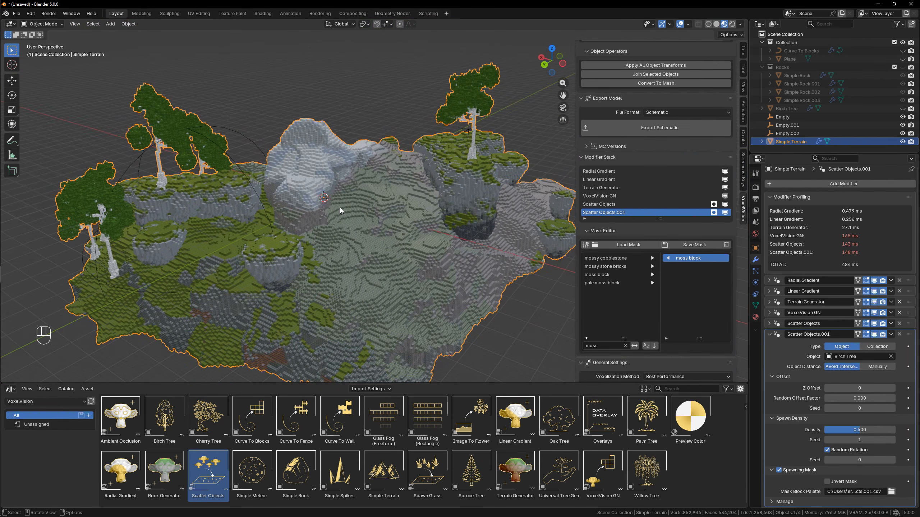
{"action": "key", "text": "shift"}
{"action": "scroll", "coordinate": [416, 319], "scroll_direction": "up", "scroll_amount": 2}
{"action": "middle_click_drag", "start_coordinate": [459, 146], "coordinate": [401, 249], "text": "shift"}
{"action": "scroll", "coordinate": [239, 293], "scroll_direction": "down", "scroll_amount": 2}
{"action": "middle_click_drag", "start_coordinate": [239, 297], "coordinate": [621, 320], "text": "shift"}
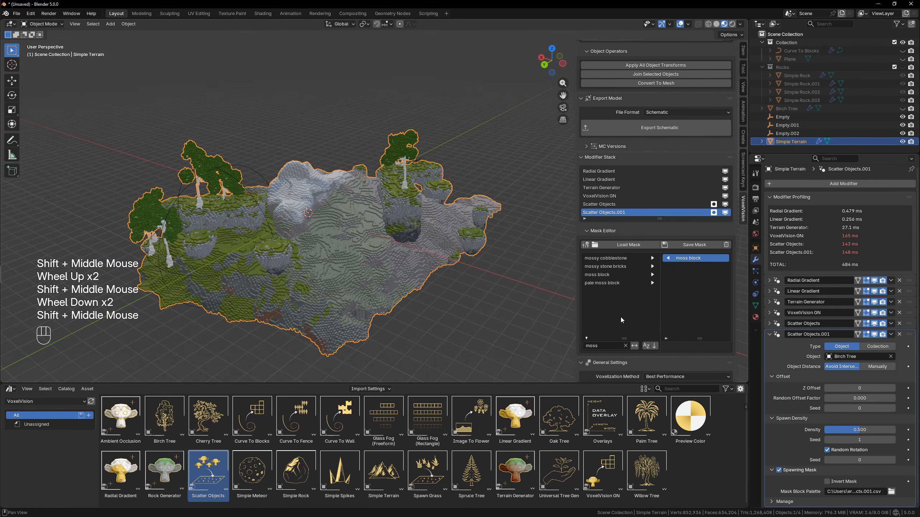
{"action": "left_click", "coordinate": [769, 334]}
{"action": "left_click_drag", "start_coordinate": [909, 337], "coordinate": [910, 326]}
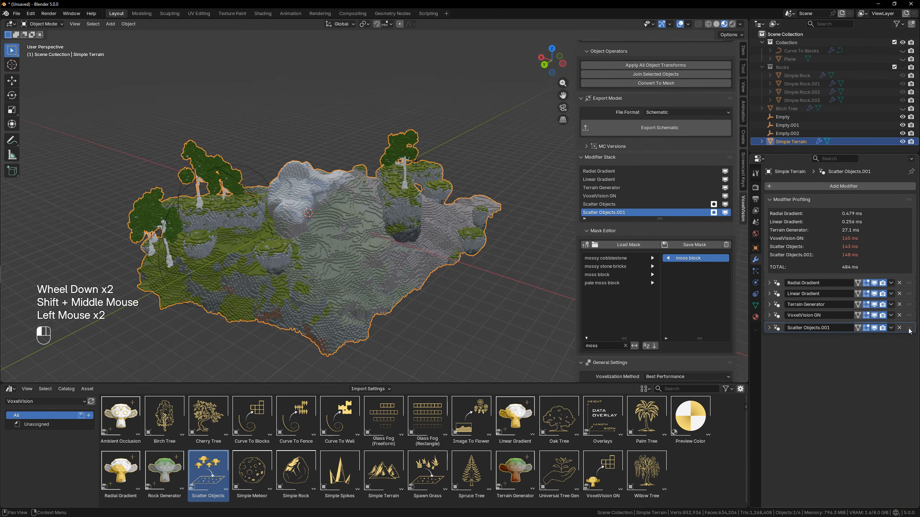
- Examine where the birch trees spawn when their scatter is evaluated before the rock scatter
{"action": "middle_click_drag", "start_coordinate": [191, 274], "coordinate": [423, 237]}
{"action": "scroll", "coordinate": [298, 274], "scroll_direction": "up", "scroll_amount": 2}
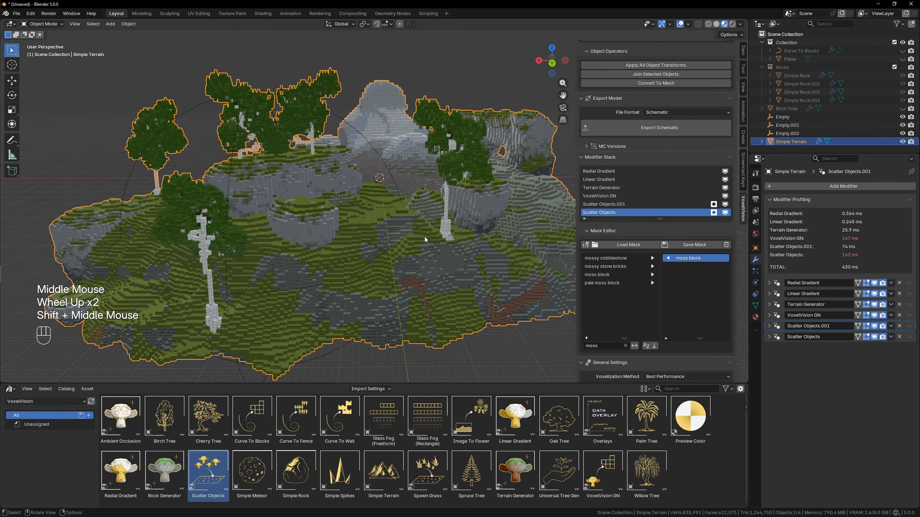
{"action": "scroll", "coordinate": [449, 240], "scroll_direction": "up", "scroll_amount": 3}
{"action": "scroll", "coordinate": [503, 269], "scroll_direction": "down", "scroll_amount": 1}
{"action": "middle_click_drag", "start_coordinate": [502, 269], "coordinate": [385, 265], "text": "shift"}
{"action": "scroll", "coordinate": [386, 253], "scroll_direction": "down", "scroll_amount": 1}
{"action": "middle_click_drag", "start_coordinate": [384, 265], "coordinate": [350, 267]}
{"action": "scroll", "coordinate": [381, 278], "scroll_direction": "up", "scroll_amount": 1}
{"action": "scroll", "coordinate": [329, 261], "scroll_direction": "up", "scroll_amount": 1}
{"action": "scroll", "coordinate": [339, 260], "scroll_direction": "down", "scroll_amount": 2}
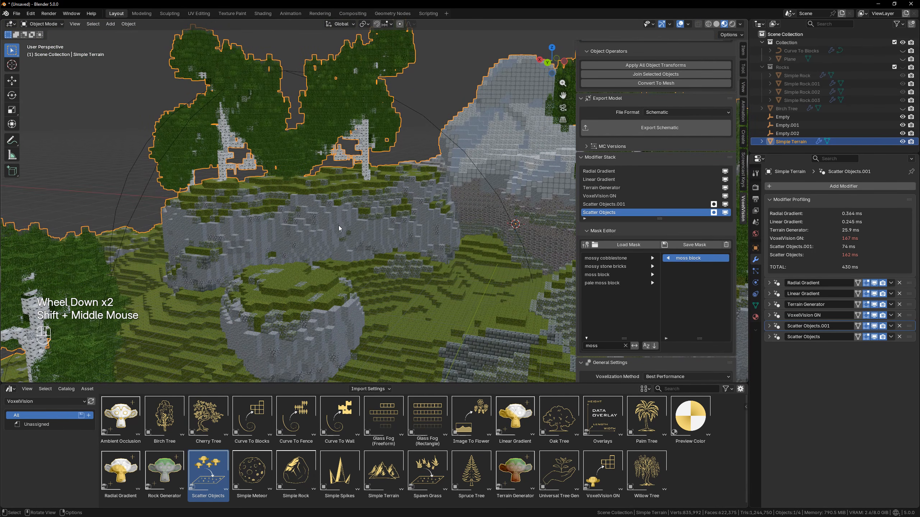
{"action": "scroll", "coordinate": [342, 228], "scroll_direction": "down", "scroll_amount": 4}
{"action": "middle_click_drag", "start_coordinate": [346, 230], "coordinate": [525, 278]}
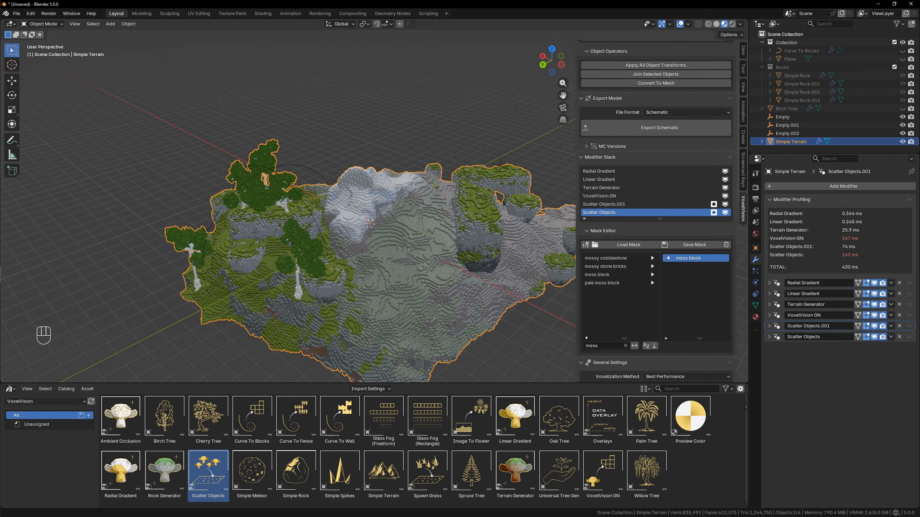
- Move Scatter Objects.001 back below Scatter Objects so the birch trees are scattered after the rocks
{"action": "left_click_drag", "start_coordinate": [907, 328], "coordinate": [907, 339]}
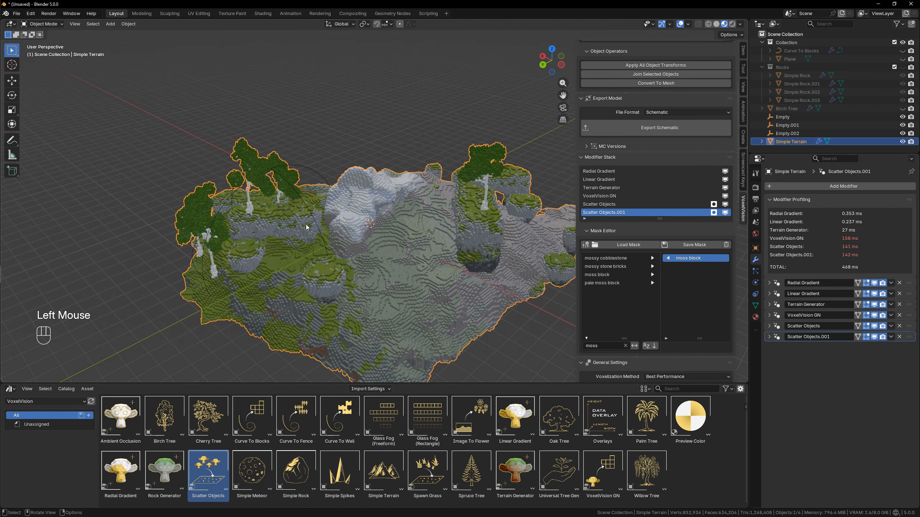
{"action": "middle_click_drag", "start_coordinate": [374, 229], "coordinate": [407, 260], "text": "shift"}
{"action": "scroll", "coordinate": [403, 261], "scroll_direction": "up", "scroll_amount": 2}
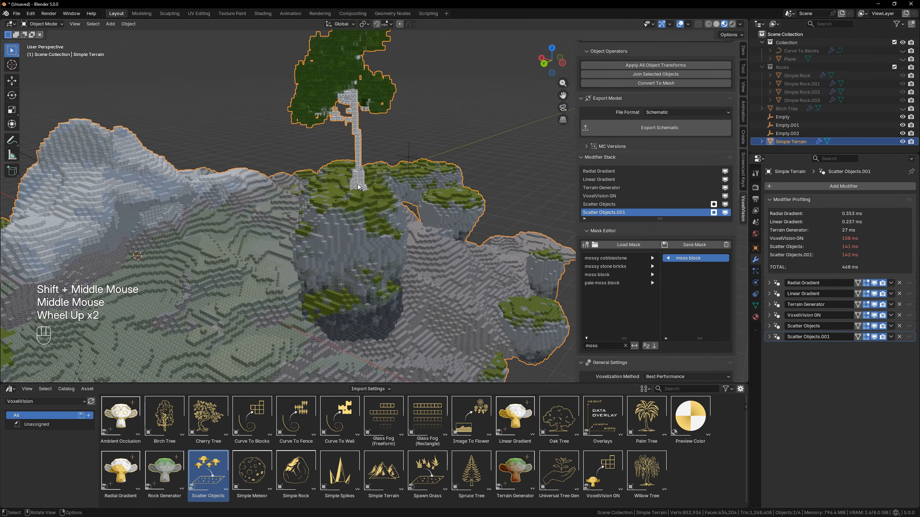
- Set the birch scatter's spawn density to 0.75 and its spawn density seed to 2
{"action": "left_click", "coordinate": [769, 337]}
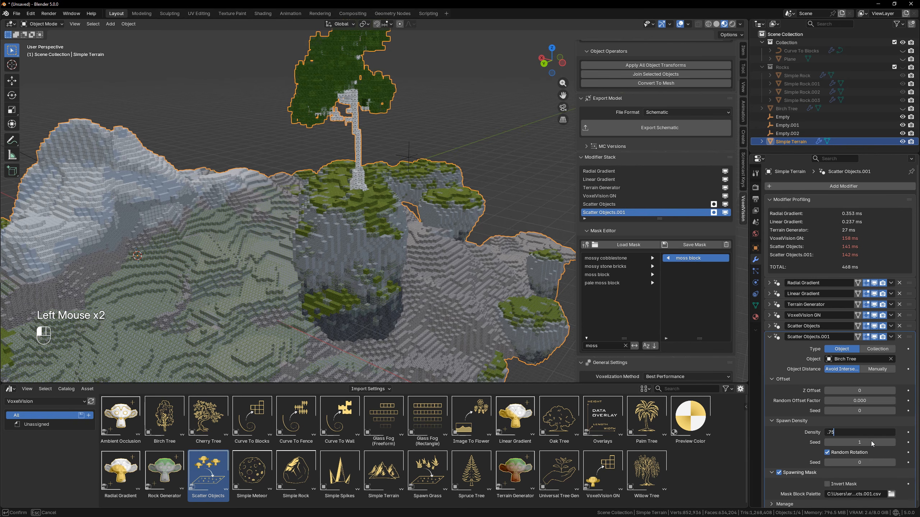
{"action": "key", "text": "Return"}
{"action": "scroll", "coordinate": [369, 243], "scroll_direction": "down", "scroll_amount": 2}
{"action": "middle_click_drag", "start_coordinate": [369, 243], "coordinate": [463, 319], "text": "shift"}
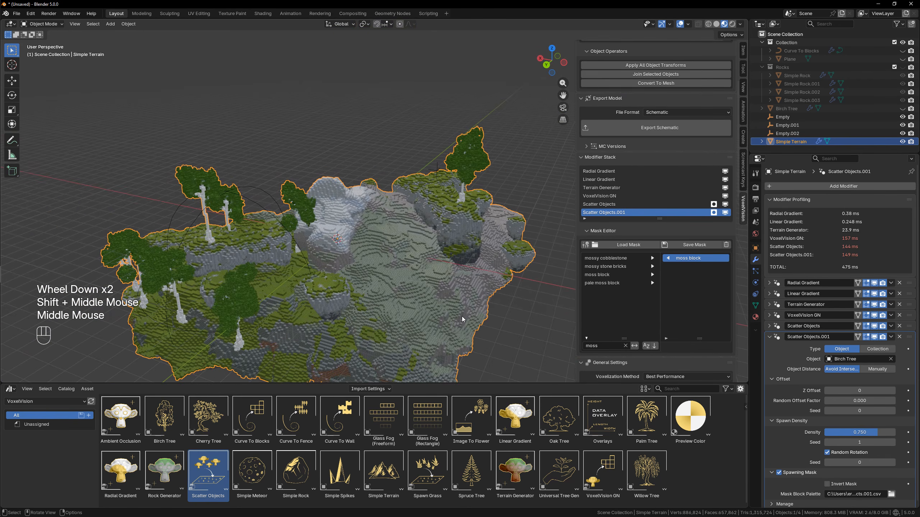
{"action": "left_click", "coordinate": [892, 443]}
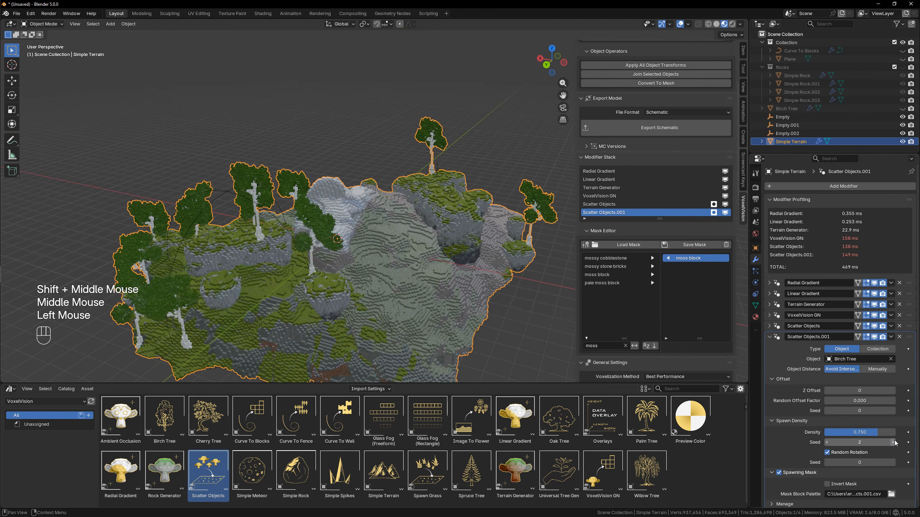
{"action": "mouse_move", "coordinate": [474, 265]}
{"action": "middle_mouse_down"}
{"action": "mouse_move", "coordinate": [524, 260]}
{"action": "mouse_move", "coordinate": [457, 265]}
{"action": "mouse_move", "coordinate": [463, 260]}
{"action": "middle_mouse_up"}
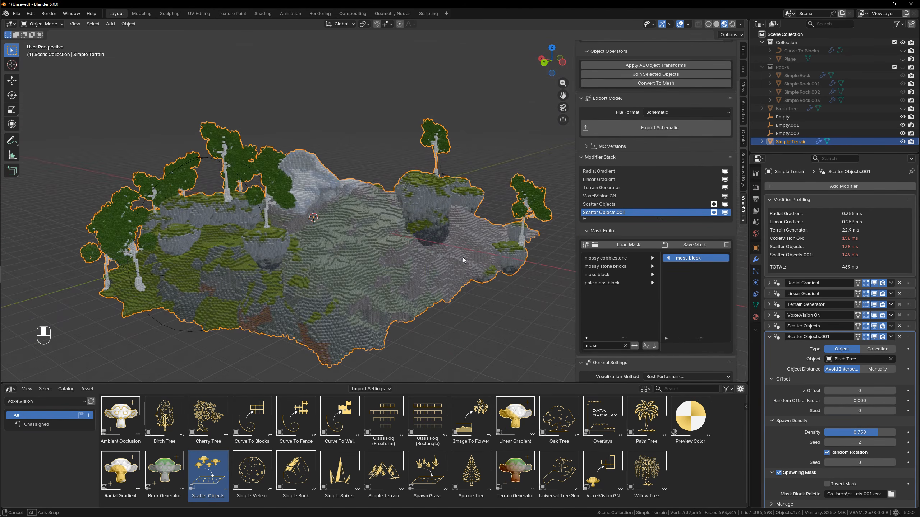
{"action": "left_click", "coordinate": [769, 338]}
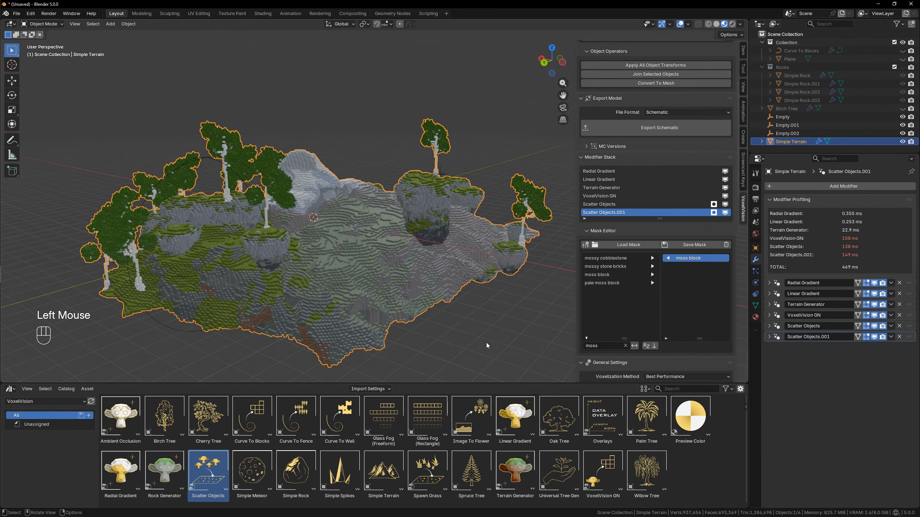
- Add the Spawn Grass modifier from the VoxelVision asset library to Simple Terrain
{"action": "middle_click_drag", "start_coordinate": [455, 313], "coordinate": [468, 268], "text": "shift"}
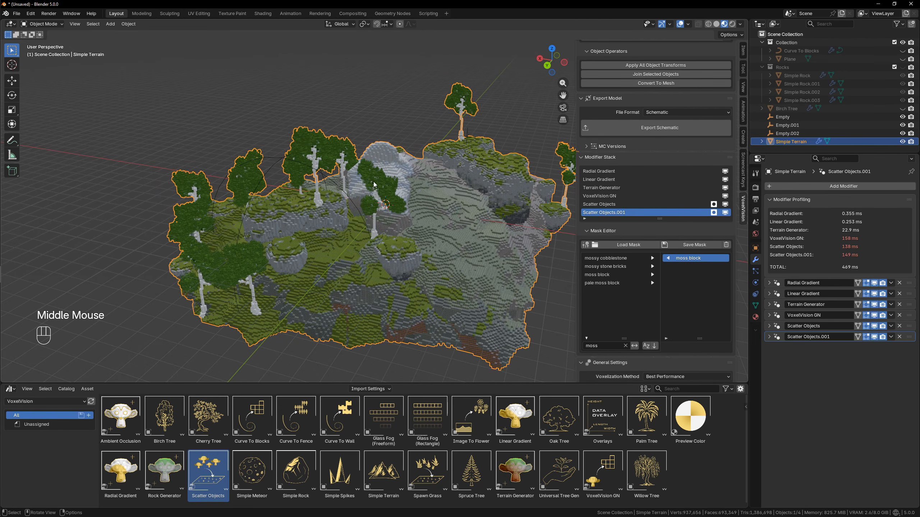
{"action": "middle_click_drag", "start_coordinate": [375, 185], "coordinate": [384, 268], "text": "shift"}
{"action": "scroll", "coordinate": [397, 253], "scroll_direction": "up", "scroll_amount": 3}
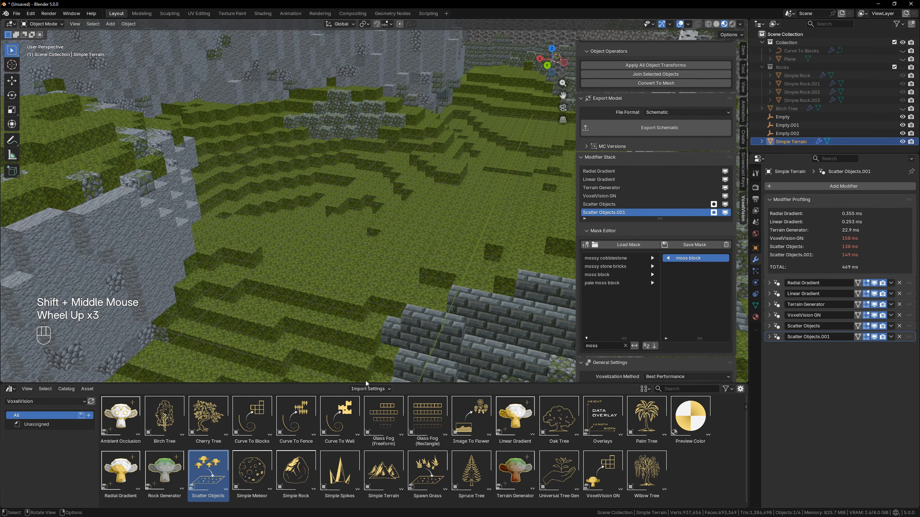
{"action": "left_click", "coordinate": [428, 473]}
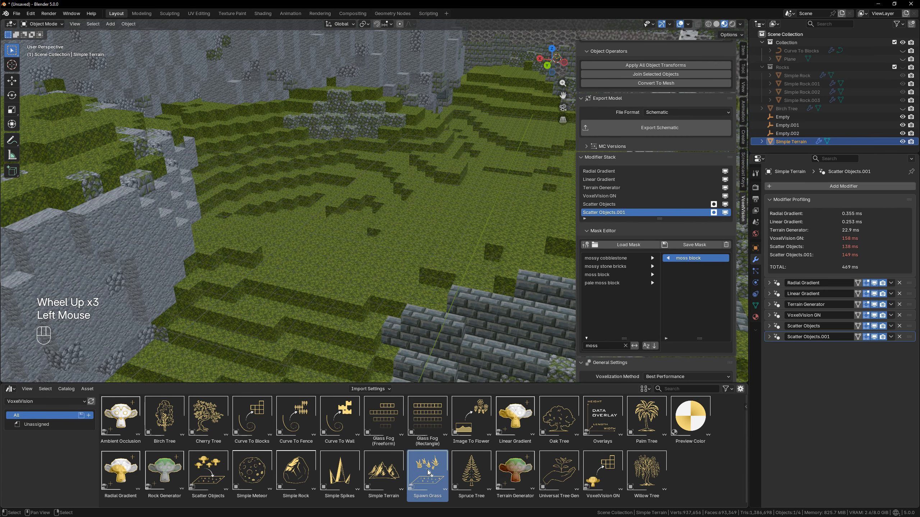
{"action": "left_click_drag", "start_coordinate": [428, 473], "coordinate": [403, 165]}
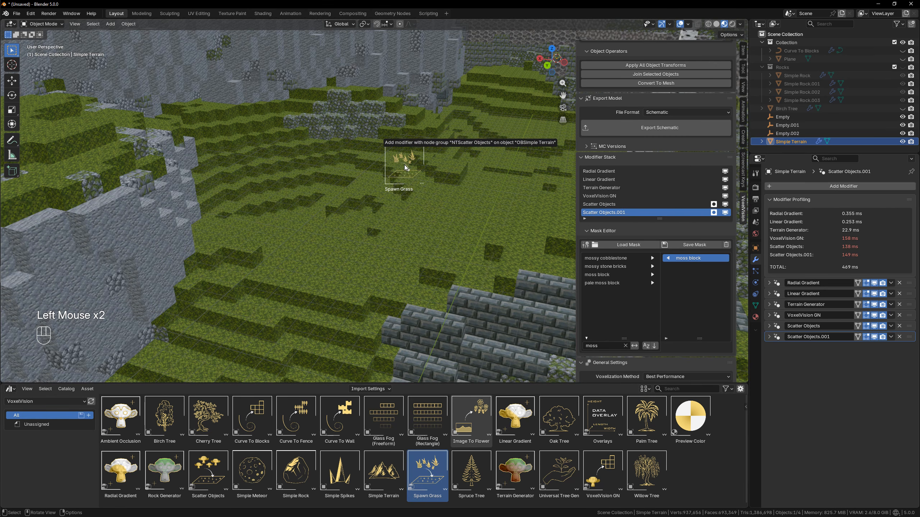
{"action": "left_click_drag", "start_coordinate": [423, 319], "coordinate": [421, 319]}
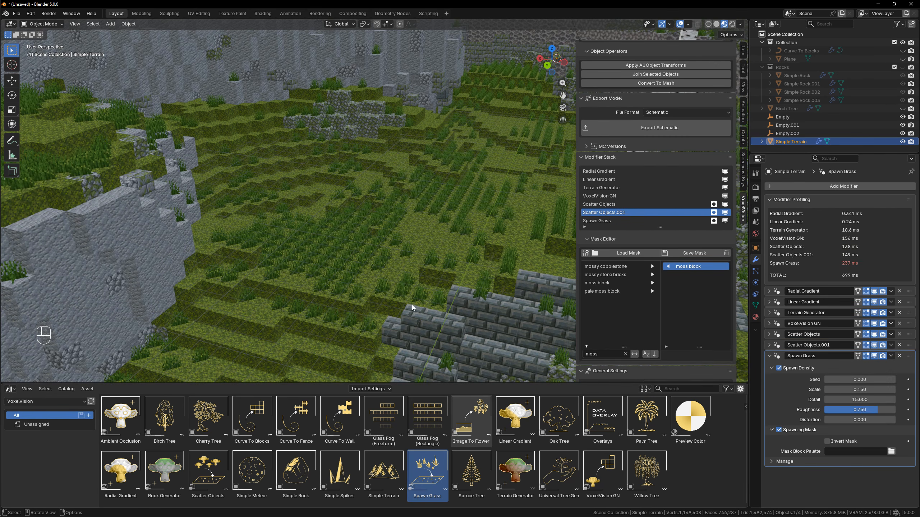
- Disable Spawn Density in the Spawn Grass modifier and examine the grass coverage on the blocks
{"action": "scroll", "coordinate": [383, 274], "scroll_direction": "down", "scroll_amount": 1}
{"action": "scroll", "coordinate": [383, 274], "scroll_direction": "up", "scroll_amount": 2}
{"action": "scroll", "coordinate": [383, 273], "scroll_direction": "down", "scroll_amount": 1}
{"action": "scroll", "coordinate": [394, 257], "scroll_direction": "down", "scroll_amount": 1, "text": "shift"}
{"action": "middle_click_drag", "start_coordinate": [420, 278], "coordinate": [402, 229], "text": "shift"}
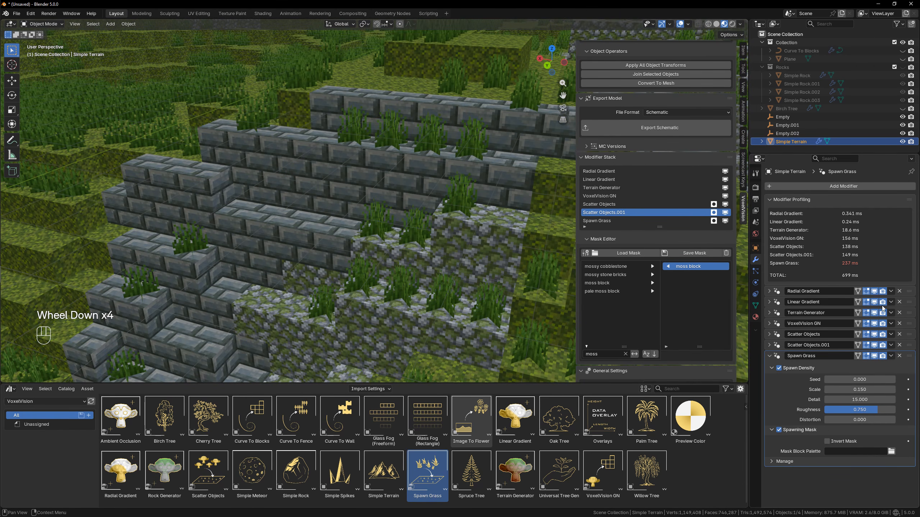
{"action": "left_click", "coordinate": [779, 369]}
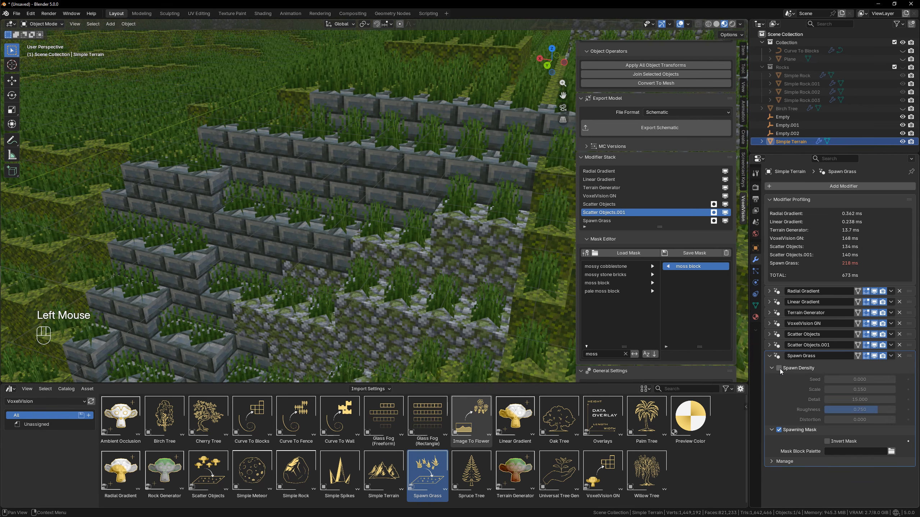
{"action": "scroll", "coordinate": [406, 198], "scroll_direction": "down", "scroll_amount": 4}
{"action": "middle_click_drag", "start_coordinate": [399, 203], "coordinate": [406, 197]}
{"action": "scroll", "coordinate": [406, 197], "scroll_direction": "up", "scroll_amount": 2}
{"action": "scroll", "coordinate": [416, 208], "scroll_direction": "up", "scroll_amount": 3}
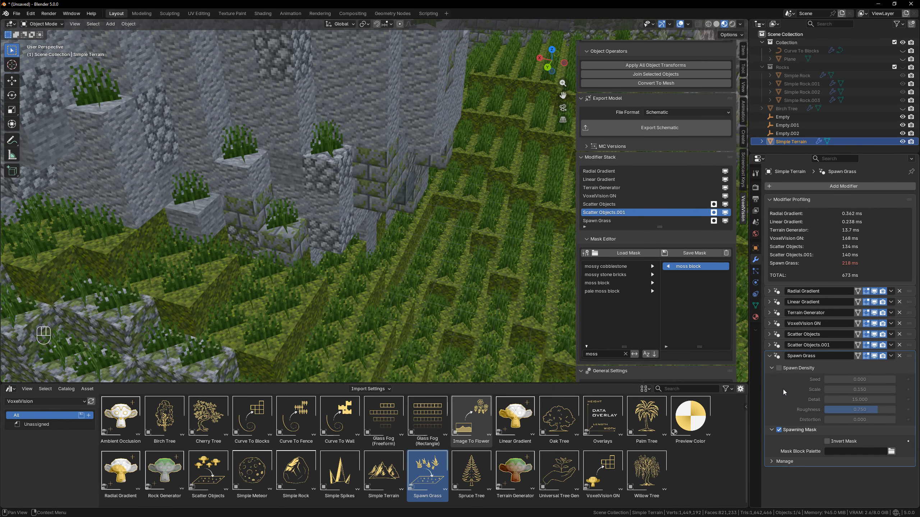
- Re-enable Spawn Density in the Spawn Grass modifier and examine the grass distribution across the terrain
{"action": "left_click", "coordinate": [779, 369]}
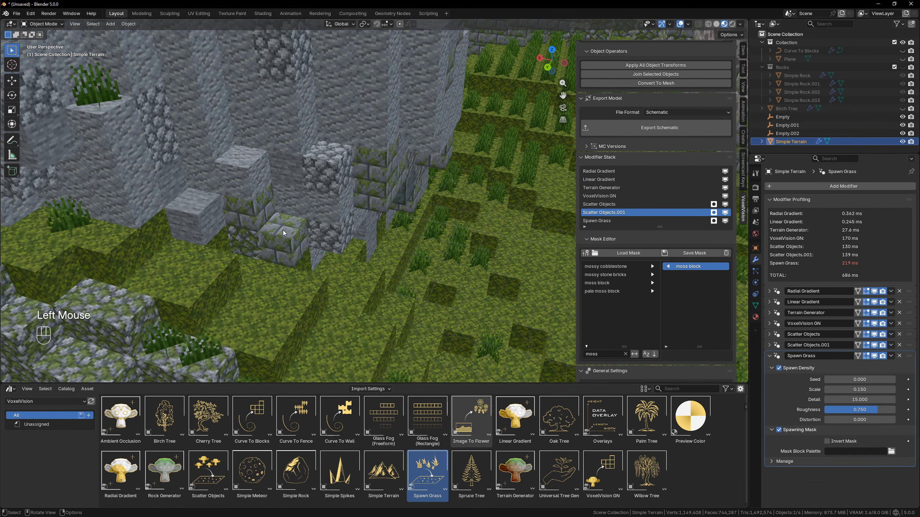
{"action": "scroll", "coordinate": [286, 235], "scroll_direction": "down", "scroll_amount": 3}
{"action": "scroll", "coordinate": [392, 216], "scroll_direction": "up", "scroll_amount": 1}
{"action": "scroll", "coordinate": [392, 216], "scroll_direction": "down", "scroll_amount": 1}
{"action": "middle_click_drag", "start_coordinate": [392, 217], "coordinate": [378, 249], "text": "shift"}
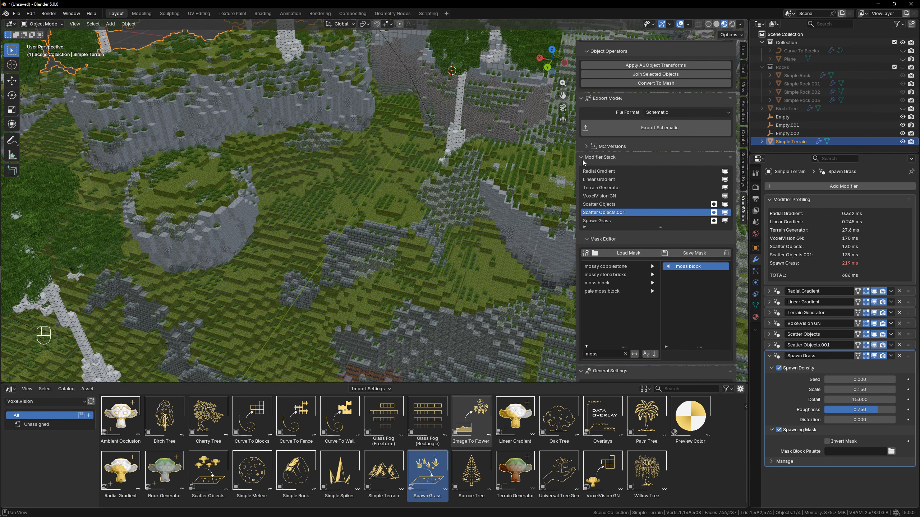
- Add moss block to the spawning mask of the Spawn Grass modifier
{"action": "left_click", "coordinate": [596, 221]}
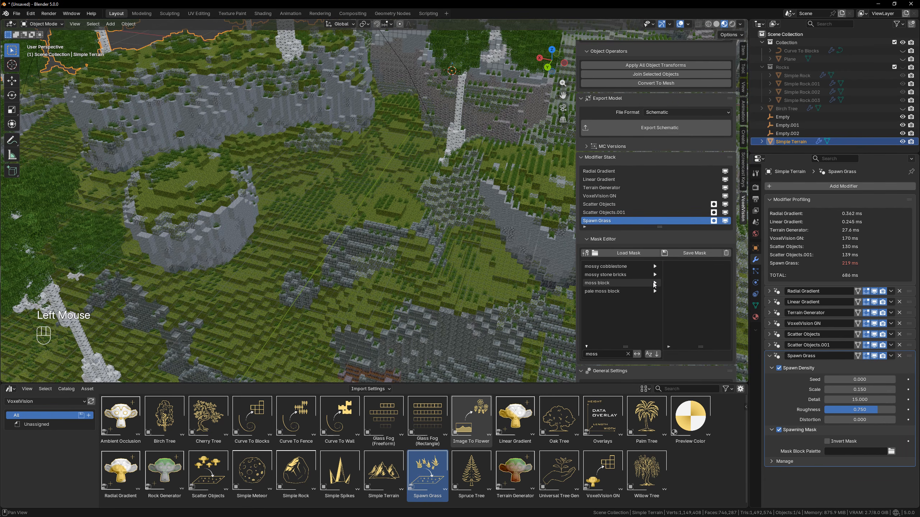
{"action": "double_click", "coordinate": [601, 283]}
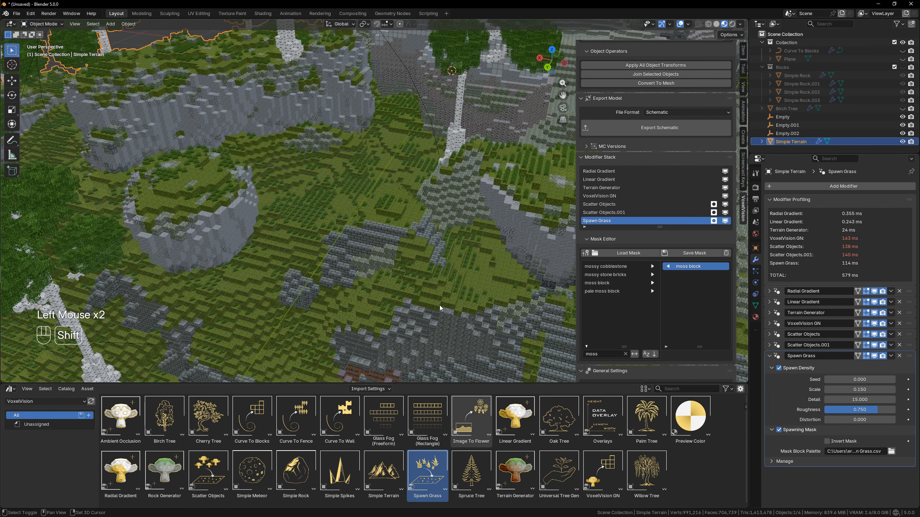
{"action": "middle_click_drag", "start_coordinate": [439, 304], "coordinate": [399, 268], "text": "shift"}
{"action": "scroll", "coordinate": [399, 267], "scroll_direction": "up", "scroll_amount": 2}
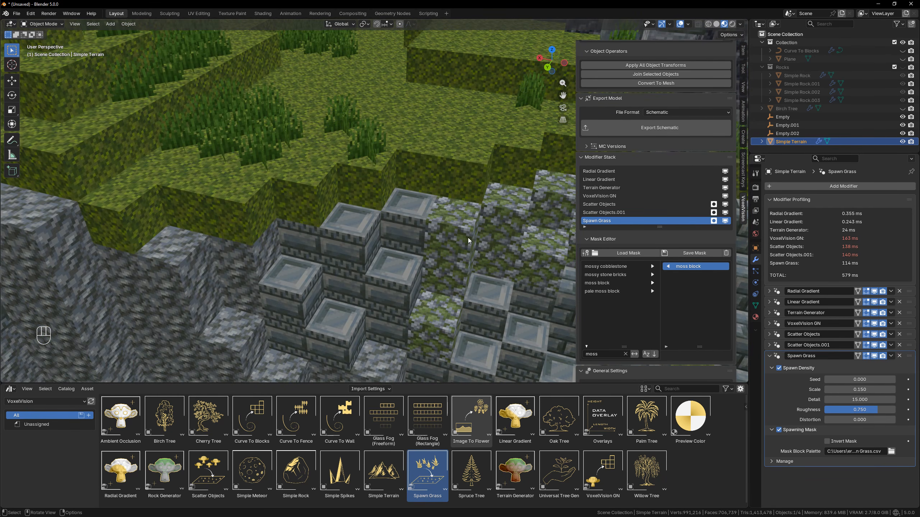
- Add mossy cobblestone to the spawning mask of the Spawn Grass modifier
{"action": "scroll", "coordinate": [338, 281], "scroll_direction": "down", "scroll_amount": 3}
{"action": "middle_click_drag", "start_coordinate": [447, 208], "coordinate": [358, 287], "text": "shift"}
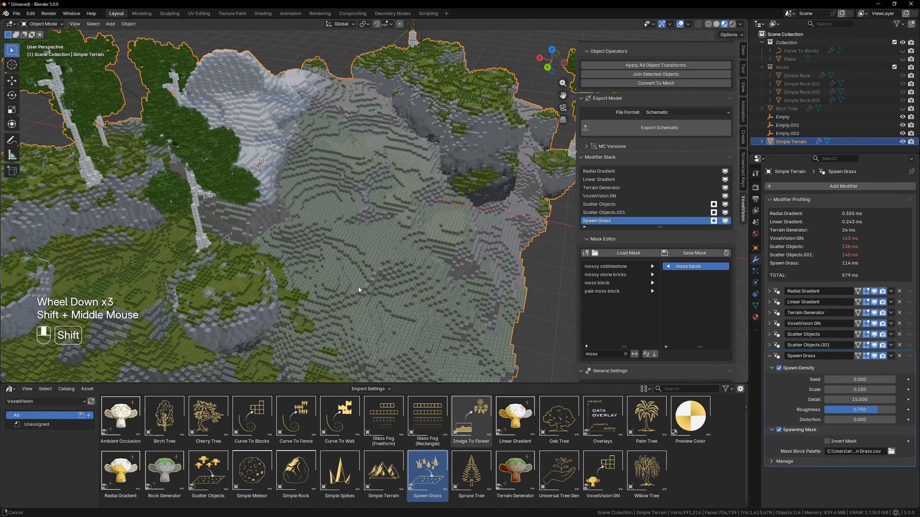
{"action": "scroll", "coordinate": [379, 260], "scroll_direction": "up", "scroll_amount": 4}
{"action": "left_click", "coordinate": [614, 352]}
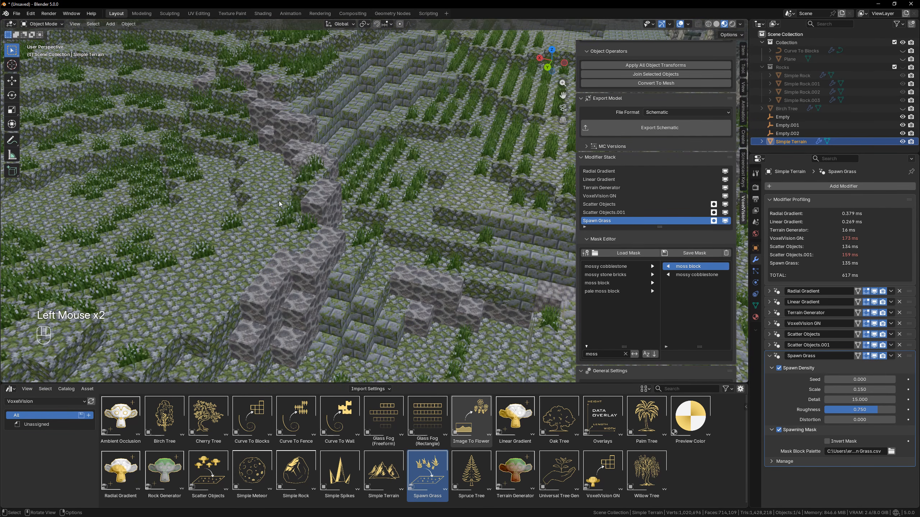
- Examine the masked grass on the mossy cobblestone slopes and across the whole terrain
{"action": "scroll", "coordinate": [356, 214], "scroll_direction": "down", "scroll_amount": 3}
{"action": "scroll", "coordinate": [388, 218], "scroll_direction": "down", "scroll_amount": 1}
{"action": "middle_click_drag", "start_coordinate": [388, 219], "coordinate": [376, 271]}
{"action": "scroll", "coordinate": [376, 271], "scroll_direction": "up", "scroll_amount": 3}
{"action": "middle_click_drag", "start_coordinate": [182, 288], "coordinate": [315, 241], "text": "shift"}
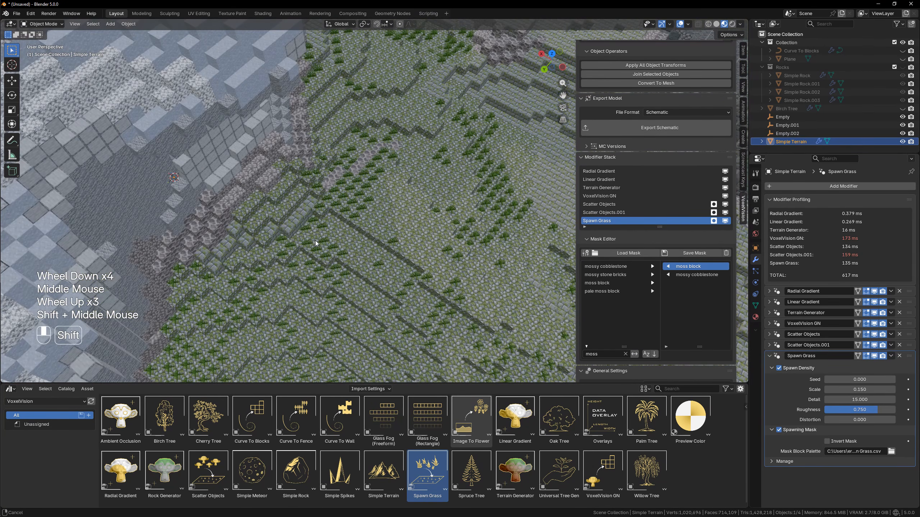
{"action": "scroll", "coordinate": [391, 228], "scroll_direction": "down", "scroll_amount": 3}
{"action": "middle_click_drag", "start_coordinate": [391, 228], "coordinate": [486, 275], "text": "shift"}
{"action": "scroll", "coordinate": [383, 273], "scroll_direction": "up", "scroll_amount": 2}
{"action": "scroll", "coordinate": [383, 273], "scroll_direction": "down", "scroll_amount": 2}
{"action": "scroll", "coordinate": [408, 242], "scroll_direction": "up", "scroll_amount": 2}
{"action": "scroll", "coordinate": [408, 243], "scroll_direction": "down", "scroll_amount": 2}
{"action": "middle_click_drag", "start_coordinate": [486, 275], "coordinate": [562, 307]}
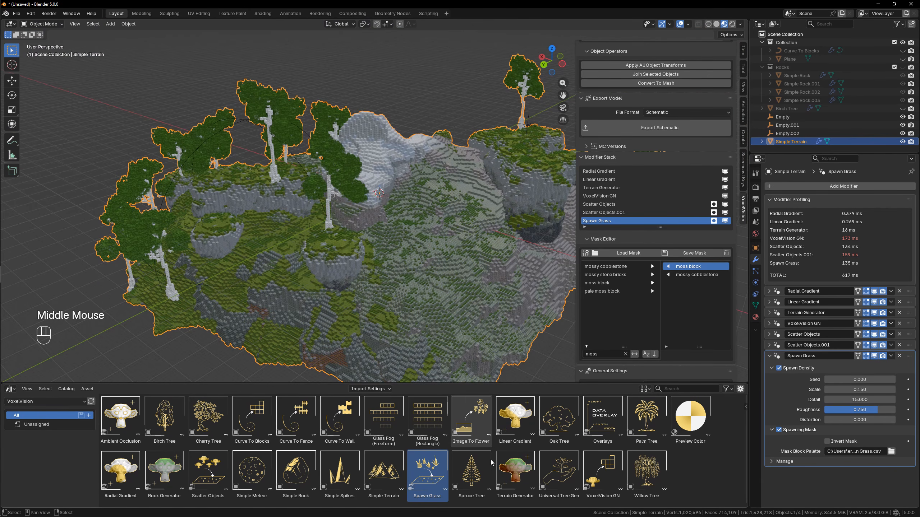
{"action": "left_click_drag", "start_coordinate": [707, 475], "coordinate": [144, 419]}
{"action": "left_click", "coordinate": [706, 476]}
{"action": "scroll", "coordinate": [467, 258], "scroll_direction": "down", "scroll_amount": 2}
{"action": "middle_click_drag", "start_coordinate": [467, 258], "coordinate": [414, 278]}
{"action": "scroll", "coordinate": [470, 265], "scroll_direction": "up", "scroll_amount": 2}
{"action": "scroll", "coordinate": [645, 227], "scroll_direction": "up", "scroll_amount": 2}
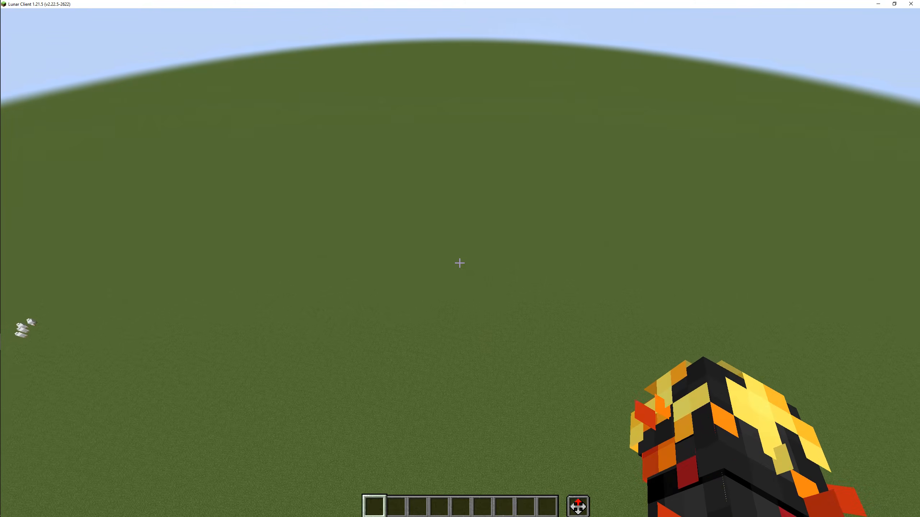
- Switch to Minecraft in Lunar Client, open the in-game world editor and load a schematic file
{"action": "left_click", "coordinate": [459, 263]}
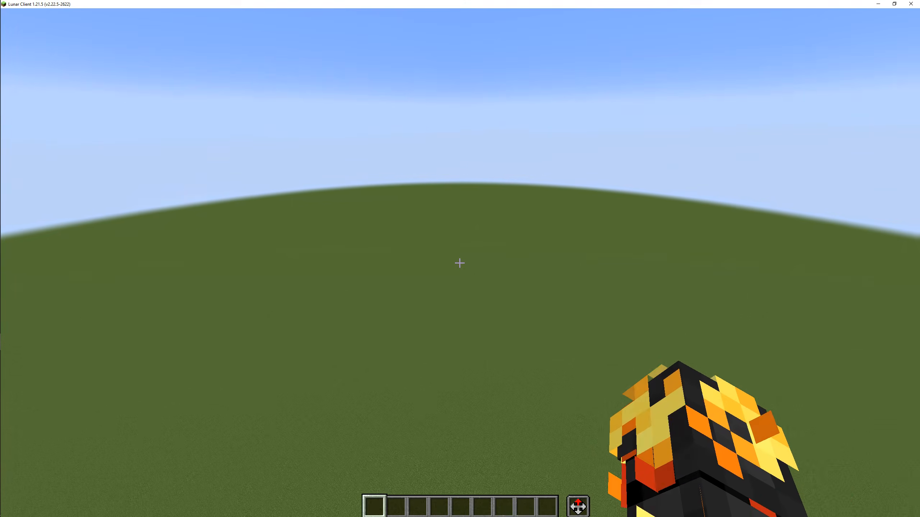
{"action": "left_click", "coordinate": [460, 263]}
{"action": "left_click", "coordinate": [460, 263]}
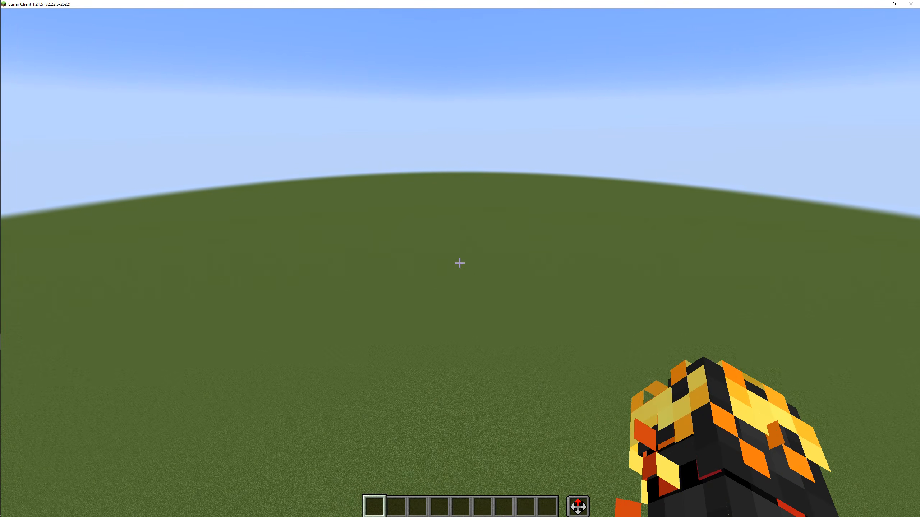
{"action": "key", "text": "grave"}
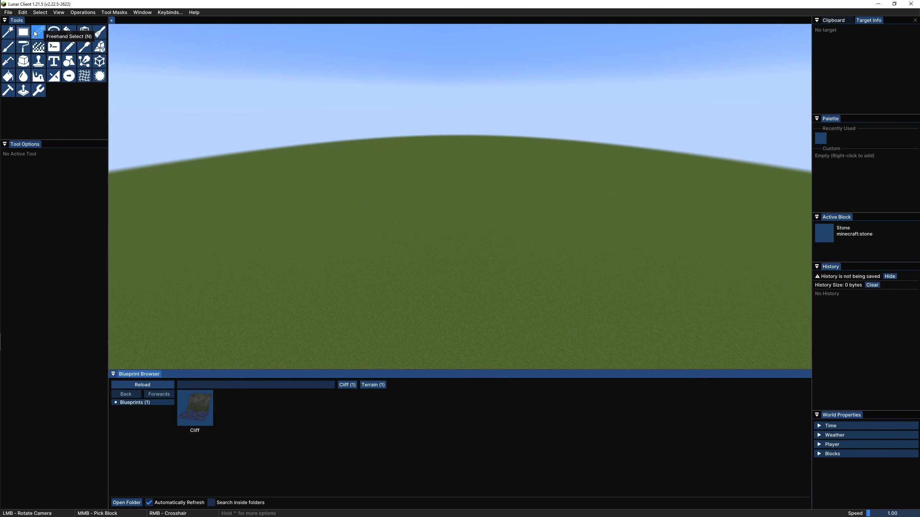
{"action": "left_click", "coordinate": [8, 13]}
{"action": "left_click", "coordinate": [274, 113]}
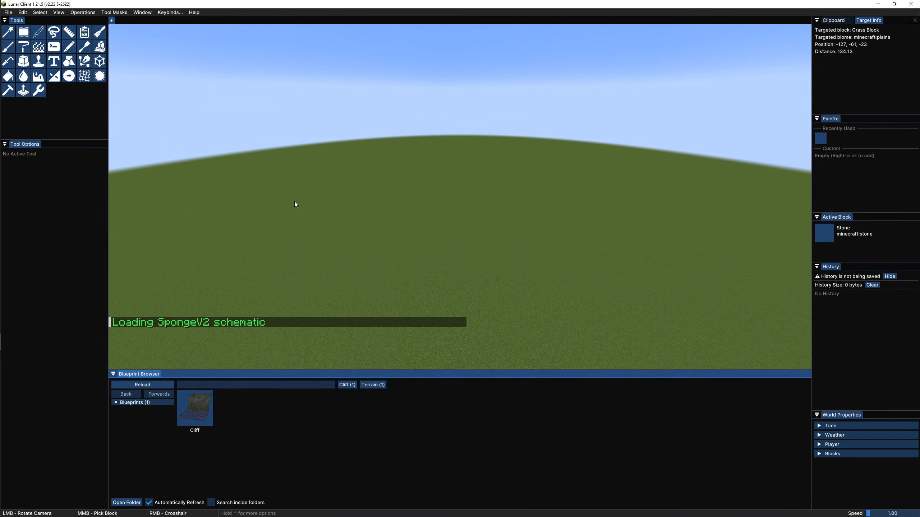
- Enlarge the viewport above the Blueprint Browser and lower the terrain schematic's placement toward the ground of the flat world
{"action": "left_click_drag", "start_coordinate": [297, 370], "coordinate": [301, 431]}
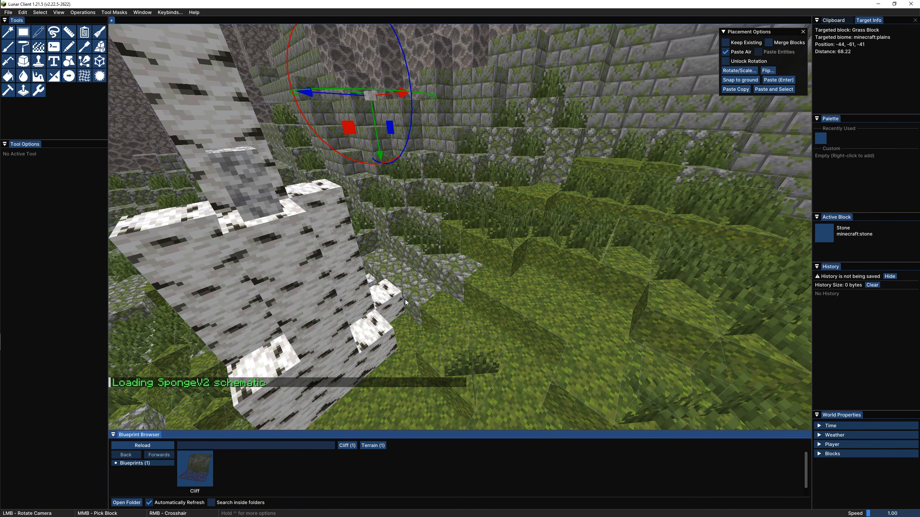
{"action": "key", "text": "s"}
{"action": "scroll", "coordinate": [405, 277], "scroll_direction": "up", "scroll_amount": 3, "text": "ctrl"}
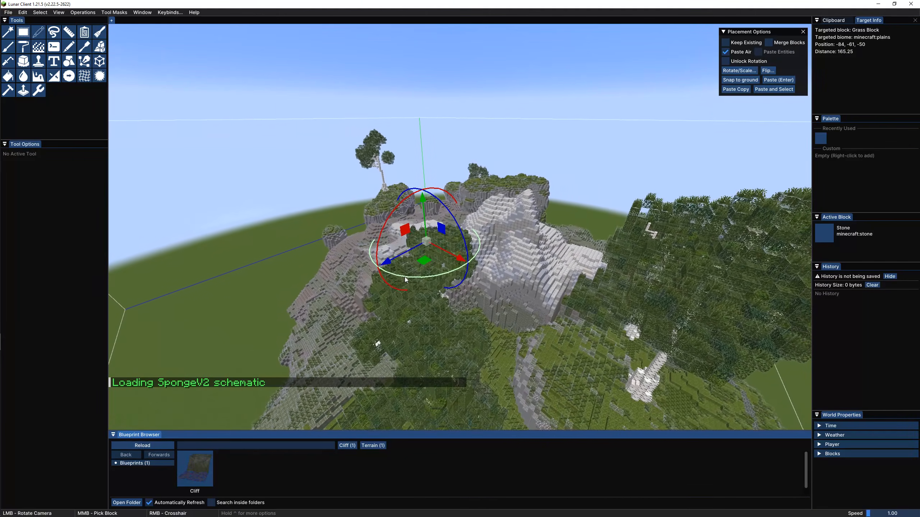
{"action": "key", "text": "s"}
{"action": "key", "text": "shift"}
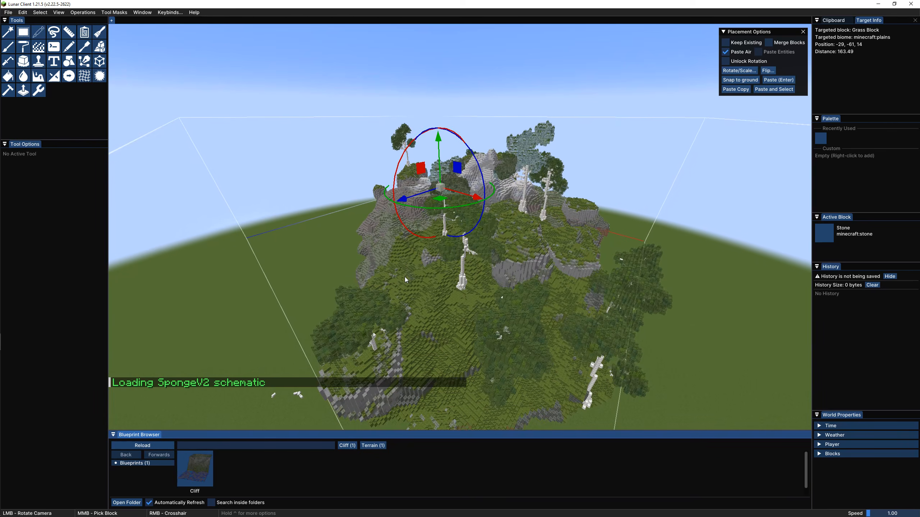
{"action": "key", "text": "shift"}
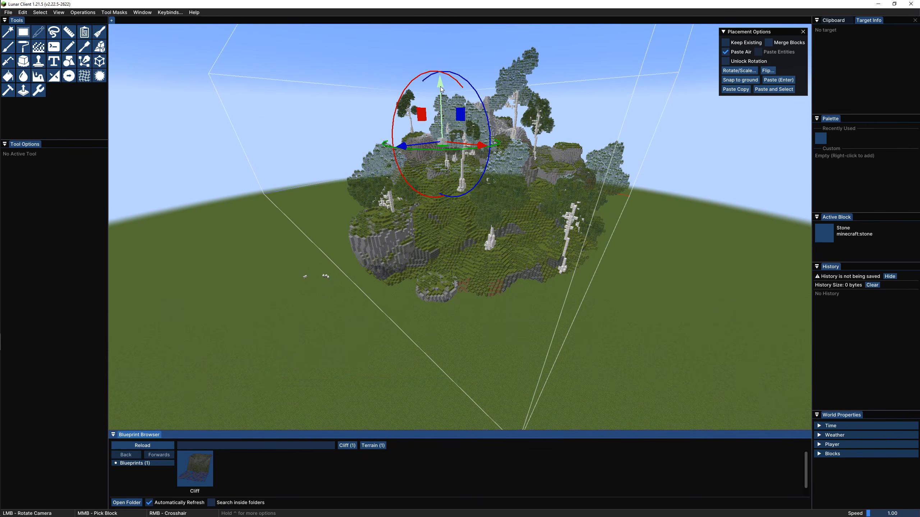
{"action": "mouse_move", "coordinate": [441, 89]}
{"action": "left_mouse_down"}
{"action": "mouse_move", "coordinate": [442, 109]}
{"action": "mouse_move", "coordinate": [438, 102]}
{"action": "left_mouse_up"}
{"action": "key", "text": "ctrl+d"}
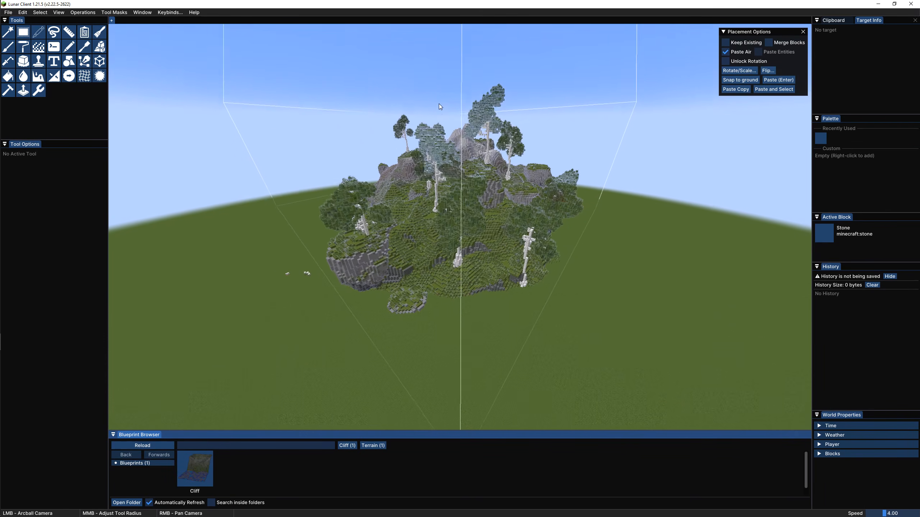
{"action": "key", "text": "ctrl+w"}
{"action": "key", "text": "ctrl+space"}
{"action": "key", "text": "ctrl+w"}
{"action": "key", "text": "ctrl+d"}
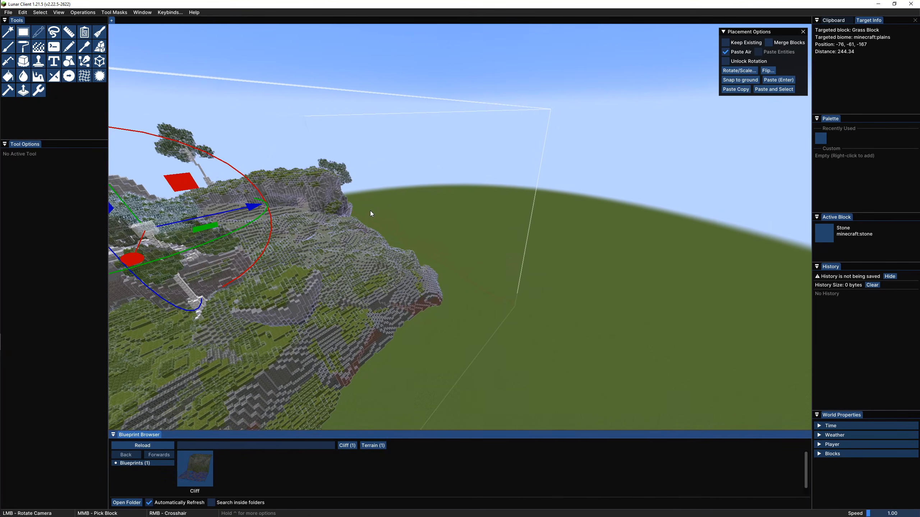
- Paste the terrain schematic into the flat world with Paste Air enabled and check its base from outside the editor
{"action": "key", "text": "Return"}
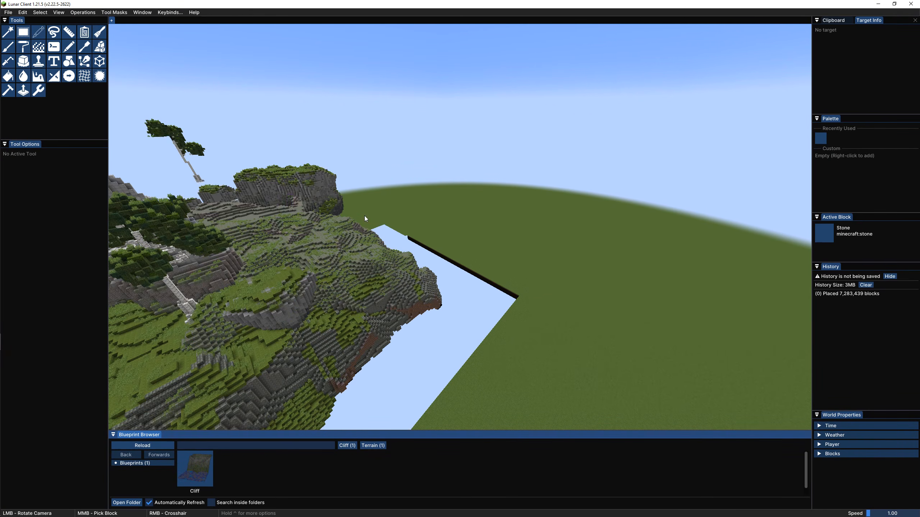
{"action": "key", "text": "shift"}
{"action": "key", "text": "s"}
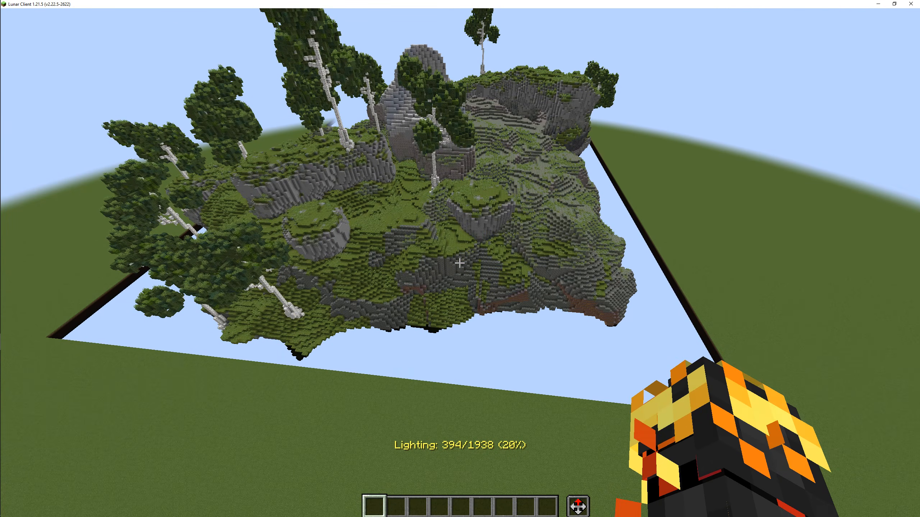
{"action": "key", "text": "w"}
{"action": "key", "text": "Caps_Lock"}
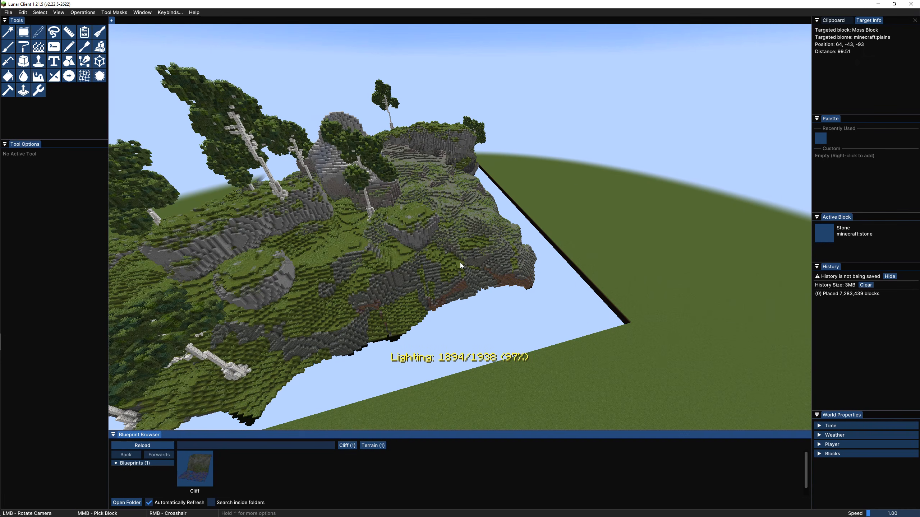
- Undo the placement, paste the terrain schematic again with Paste Air disabled, and return to the normal game view
{"action": "key", "text": "ctrl+v"}
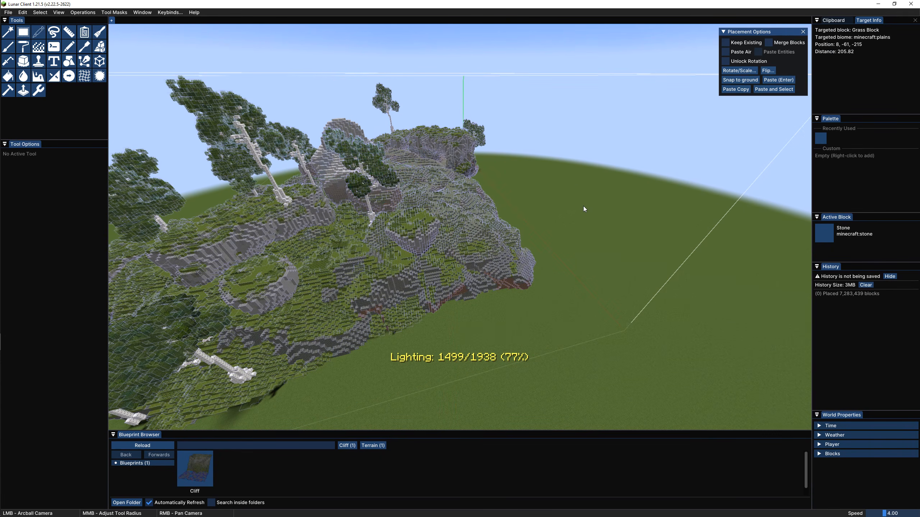
{"action": "key", "text": "Return"}
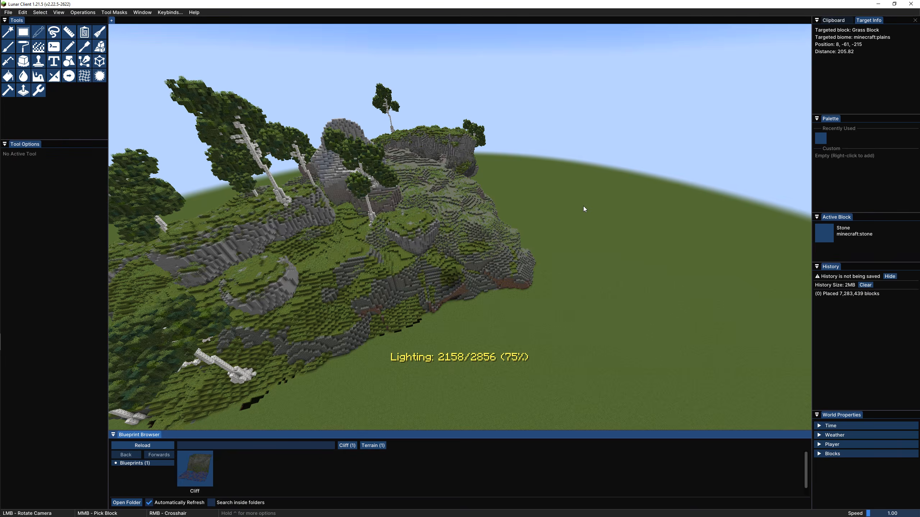
{"action": "key", "text": "Tab"}
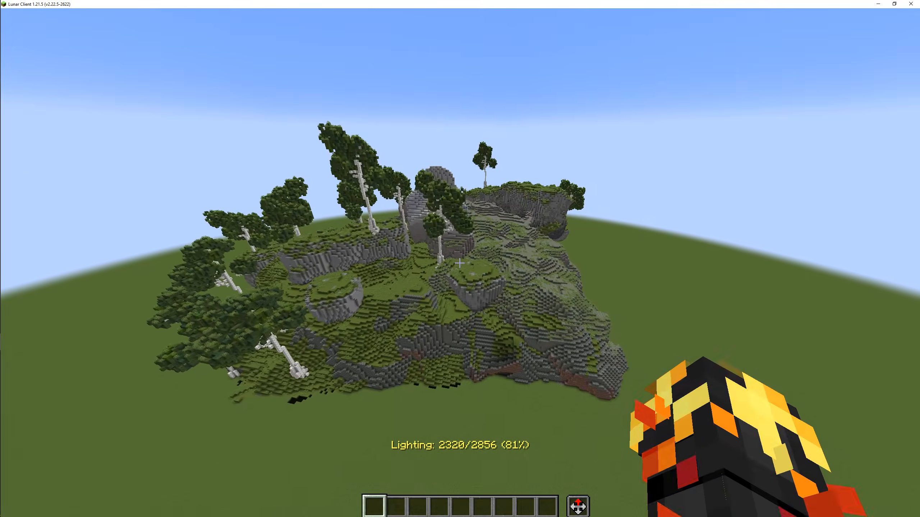
- Fly close over the placed terrain and examine the grass on the mossy slopes, cliff ledges and plateau
{"action": "key", "text": "w"}
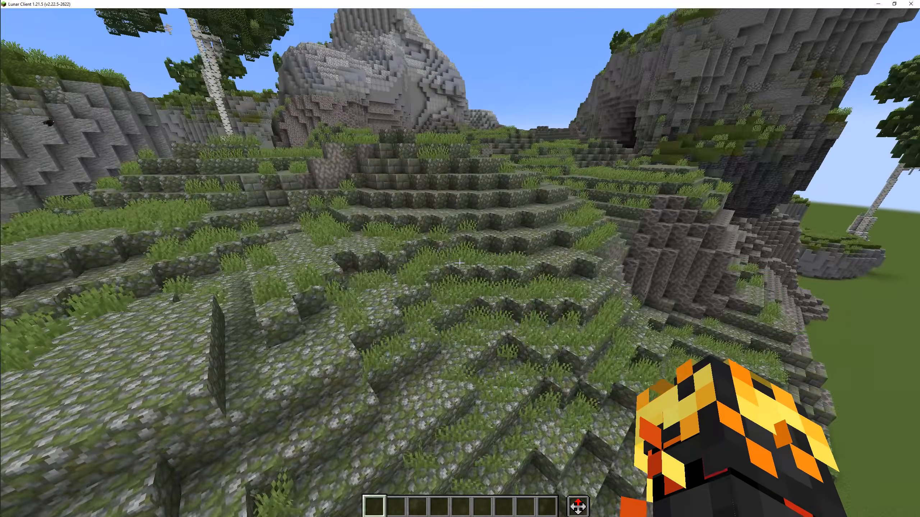
{"action": "key", "text": "w"}
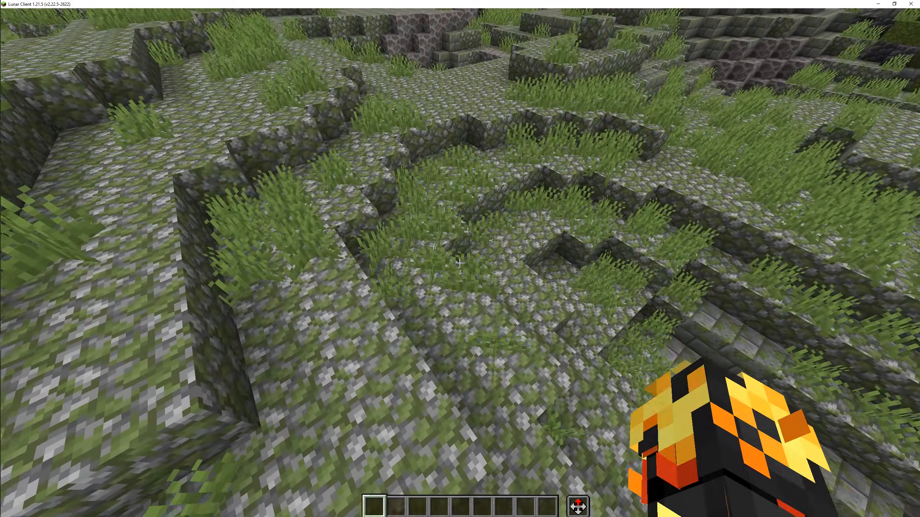
{"action": "key", "text": "w"}
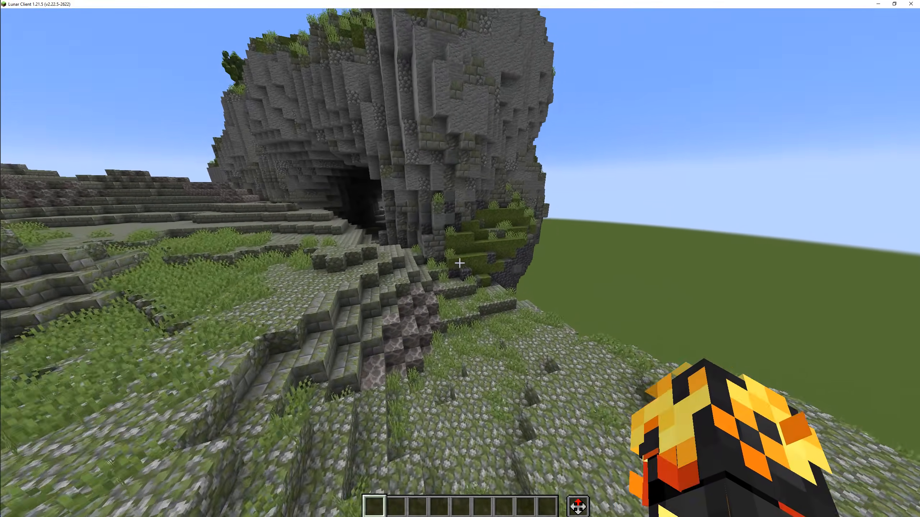
{"action": "key", "text": "w"}
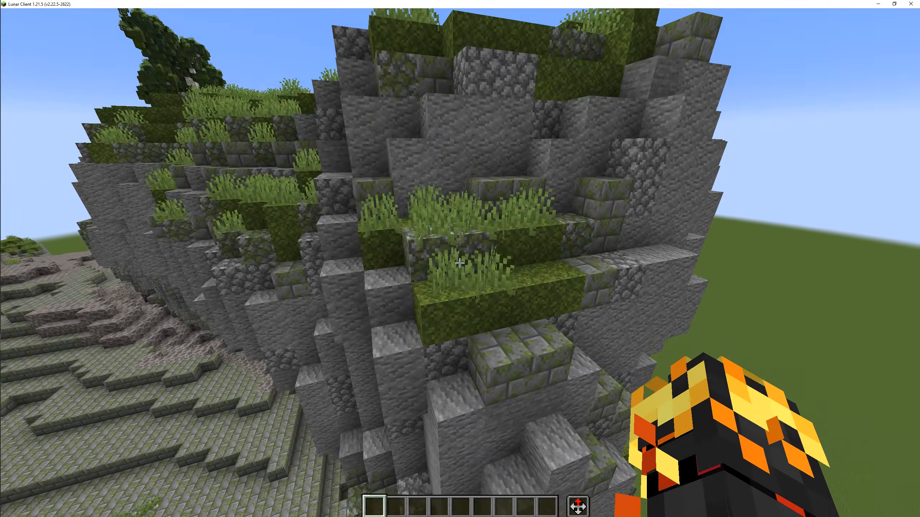
{"action": "key", "text": "space"}
{"action": "key", "text": "w"}
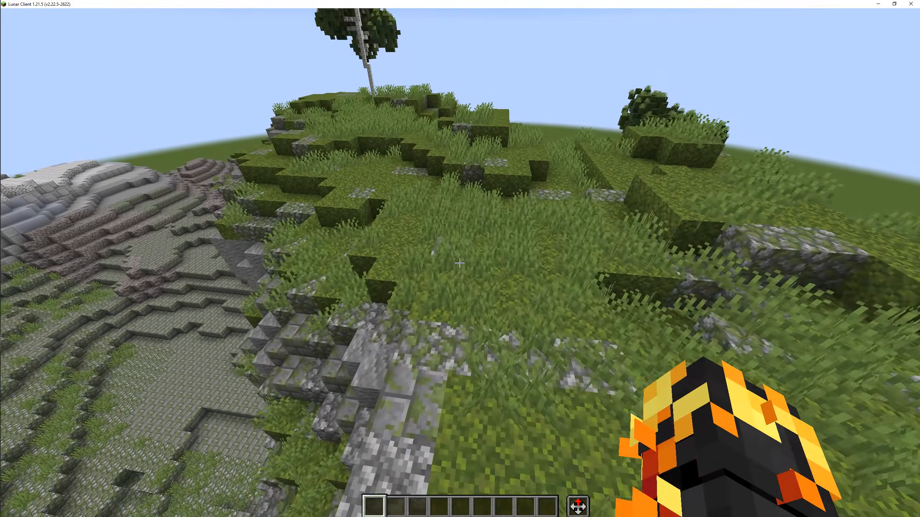
{"action": "key", "text": "s"}
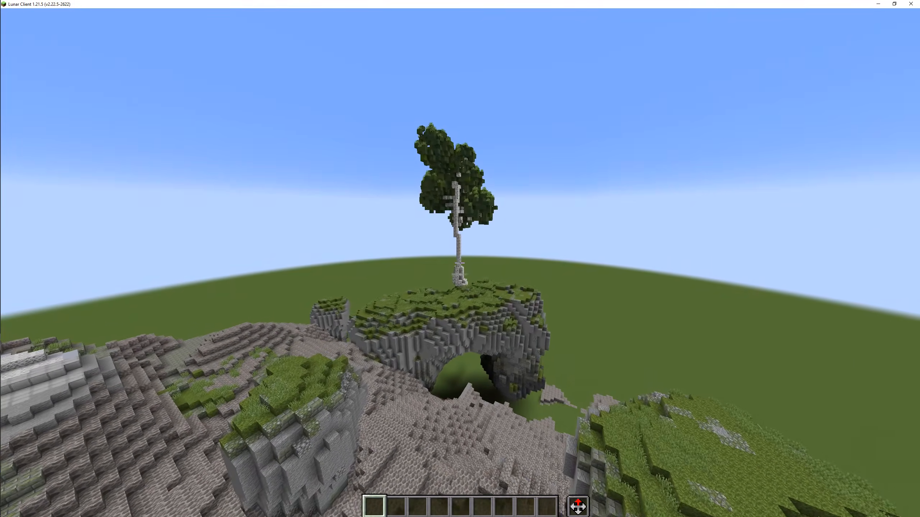
- Examine the birch trees and rock formations from the air and from ground level among the moss
{"action": "key", "text": "w"}
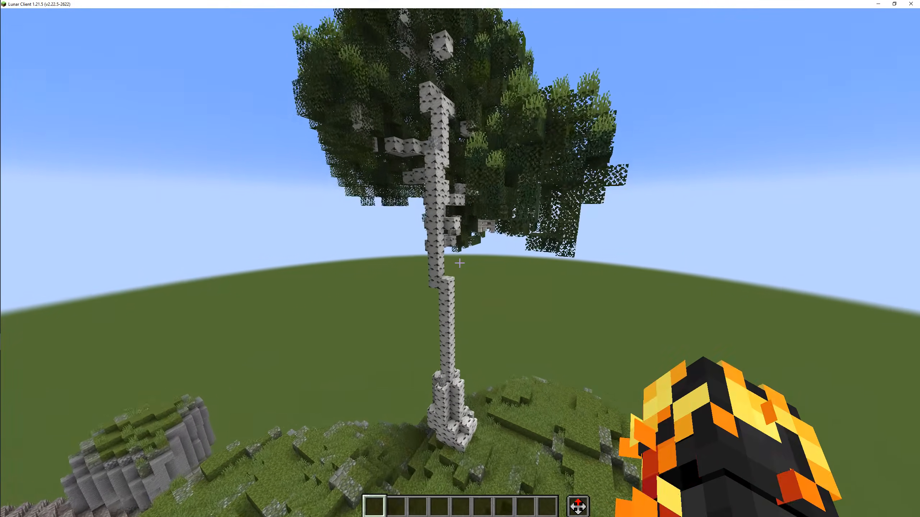
{"action": "key", "text": "w"}
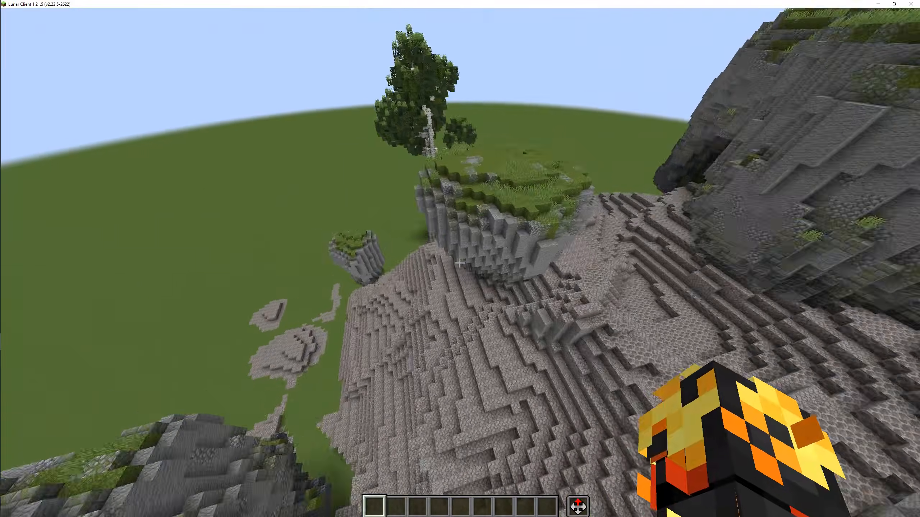
{"action": "key", "text": "w"}
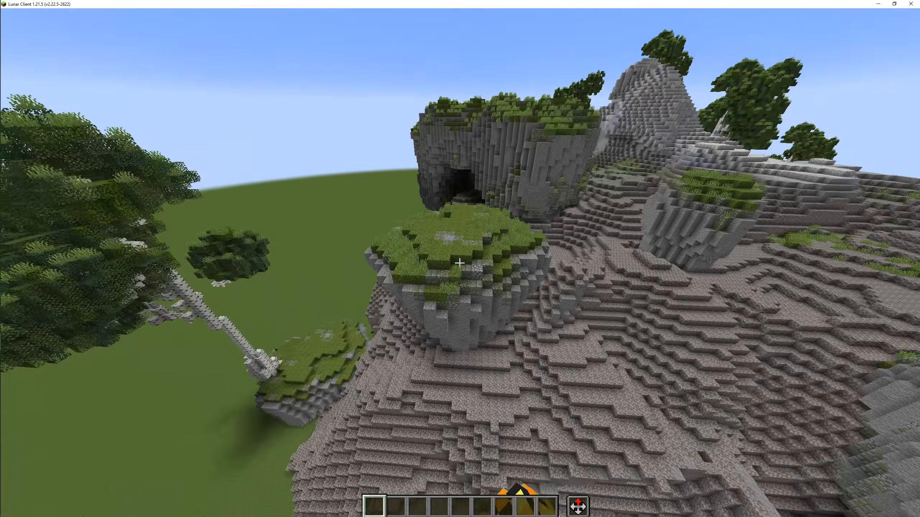
{"action": "key", "text": "w"}
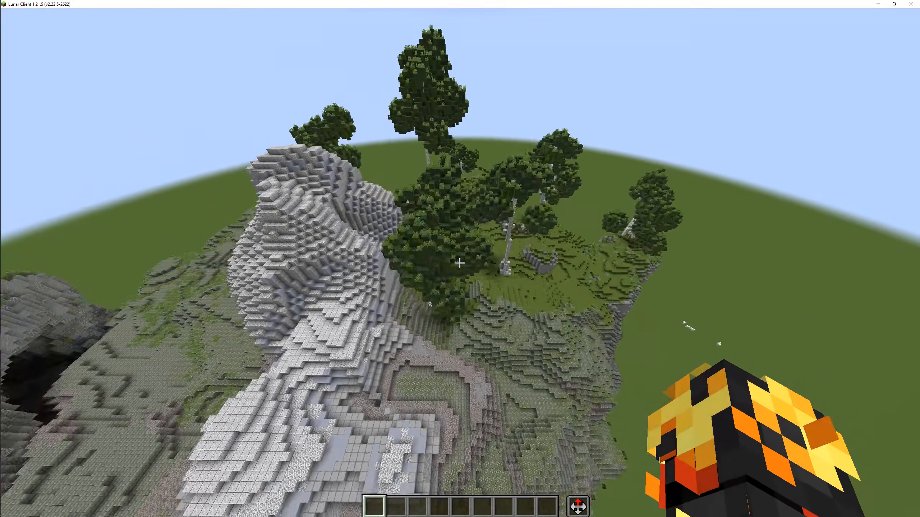
{"action": "key", "text": "w"}
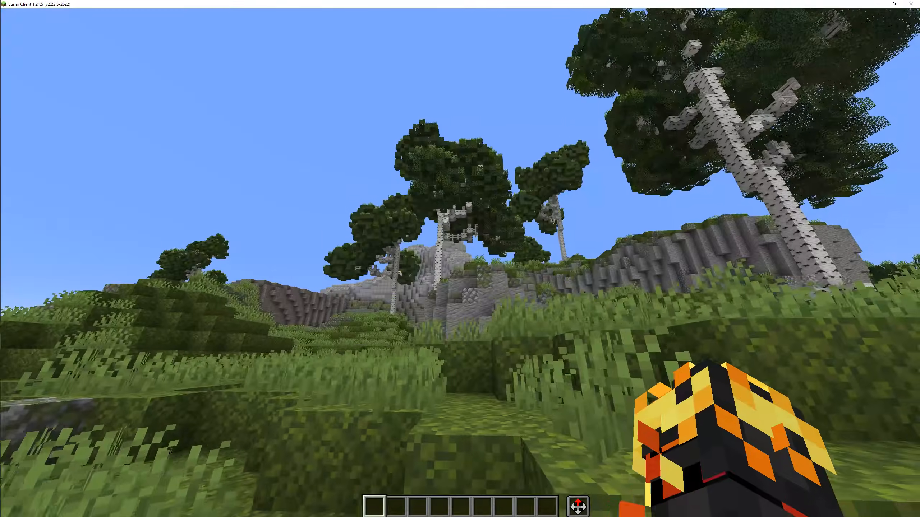
{"action": "key", "text": "w"}
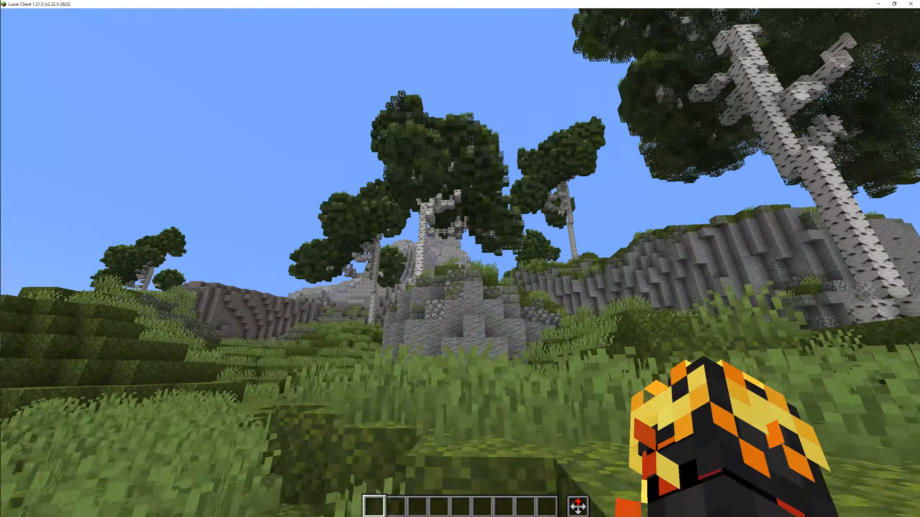
{"action": "key", "text": "w"}
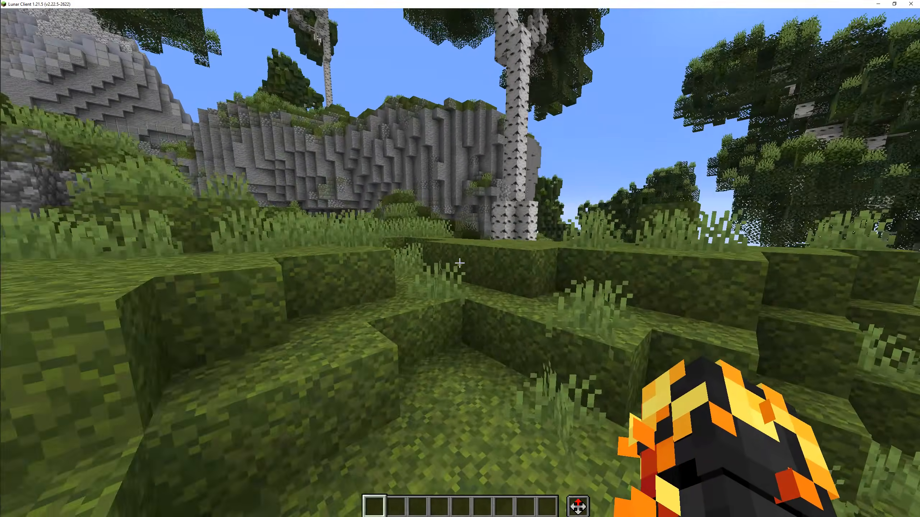
{"action": "key", "text": "w"}
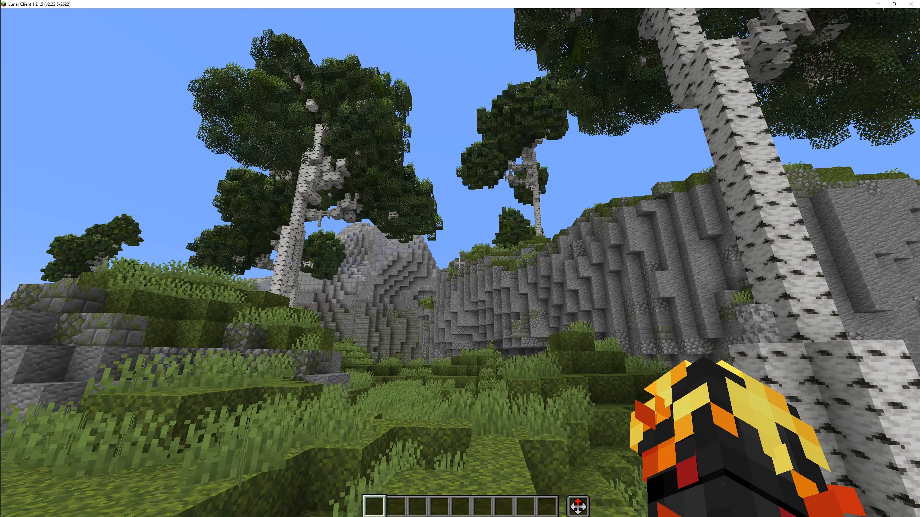
- Turn on shaders in the shader pack section of the video settings and return to the world
{"action": "key", "text": "Escape"}
{"action": "left_click", "coordinate": [391, 236]}
{"action": "left_click", "coordinate": [430, 134]}
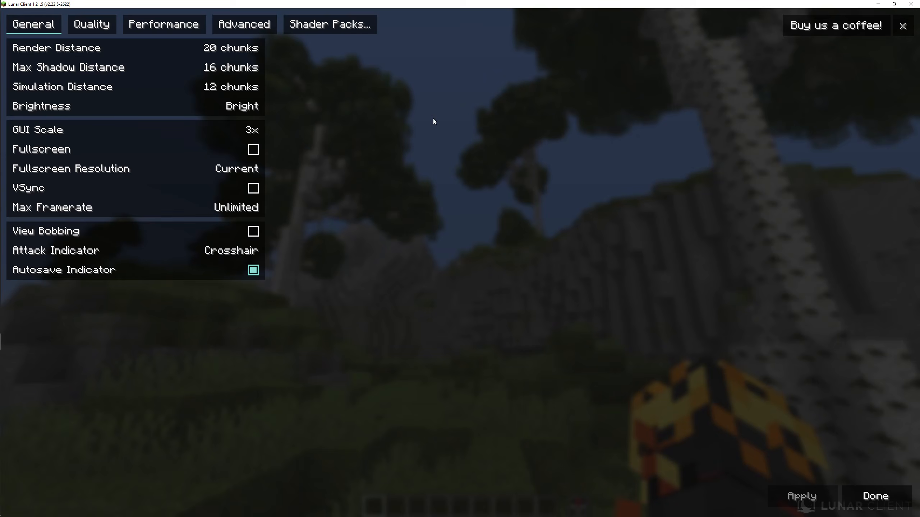
{"action": "left_click", "coordinate": [365, 25]}
{"action": "left_click", "coordinate": [460, 105]}
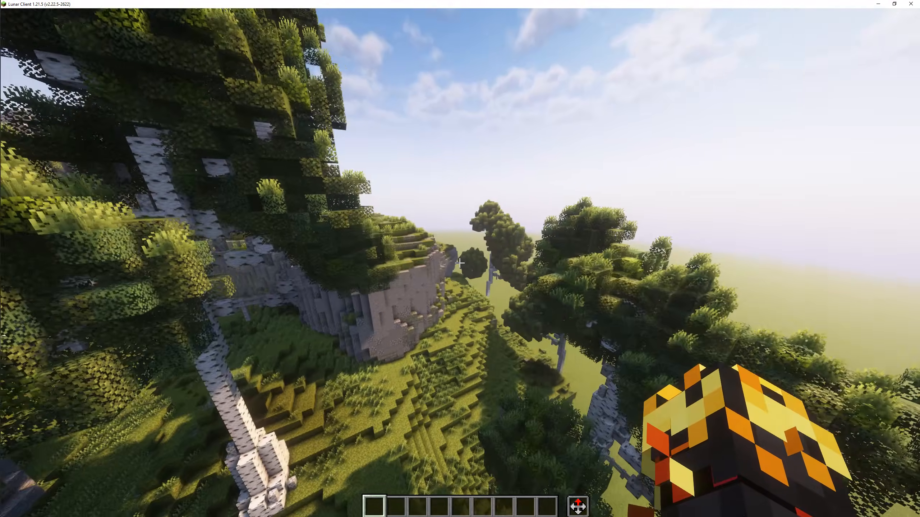
- Examine the shaded terrain with its cliffs, cave interior, mossy brick steps and grass around the large rock
{"action": "key", "text": "d"}
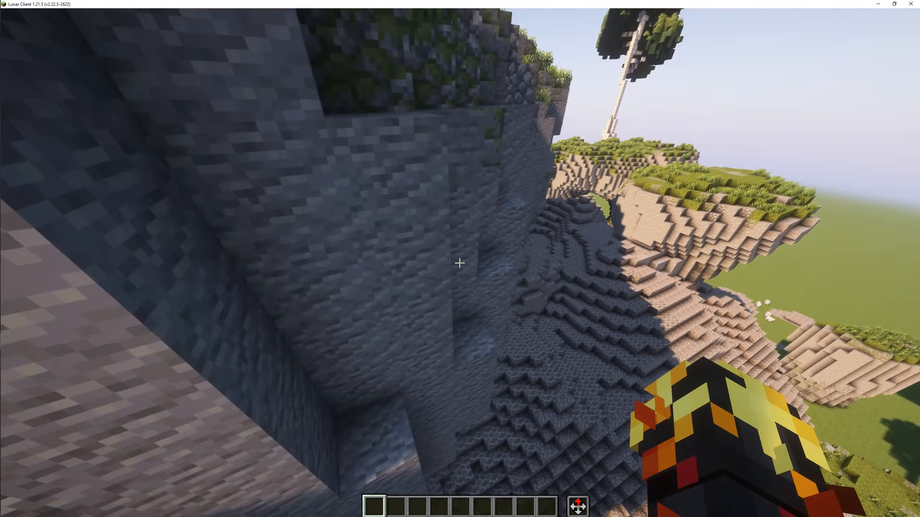
{"action": "key", "text": "w"}
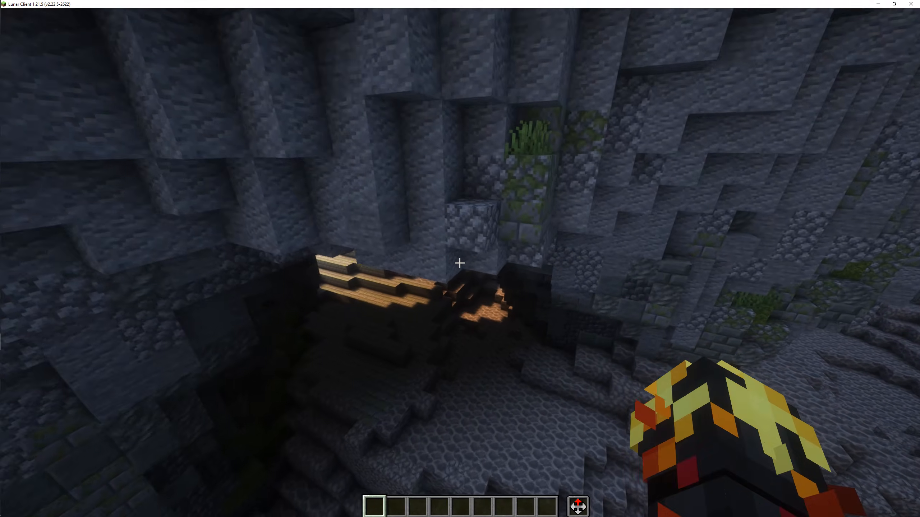
{"action": "key", "text": "w"}
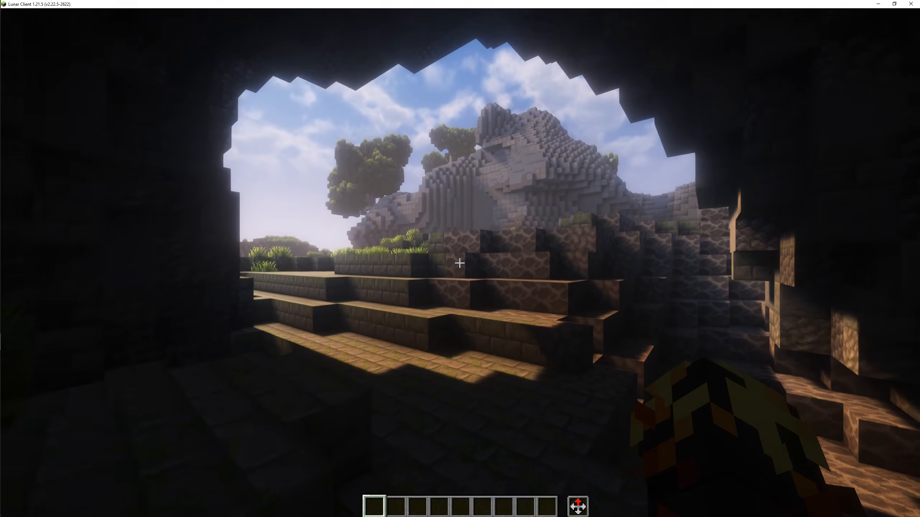
{"action": "key", "text": "w"}
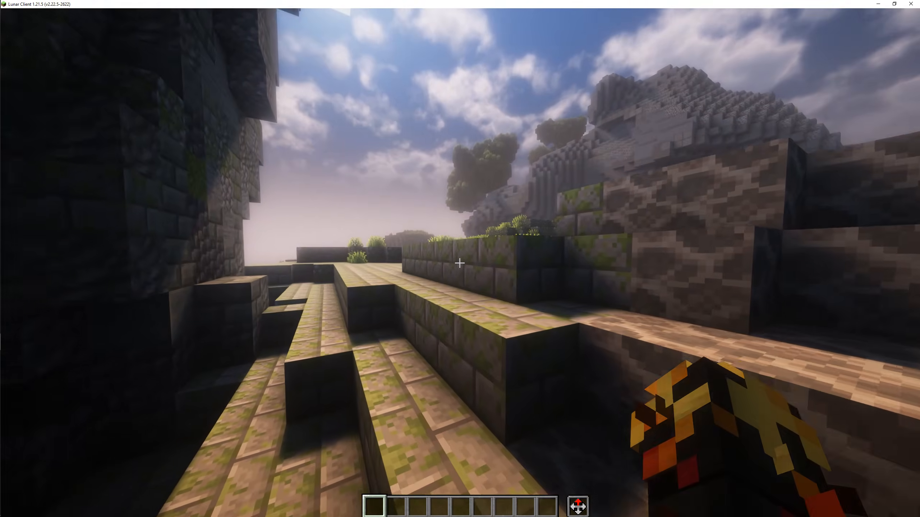
{"action": "key", "text": "w"}
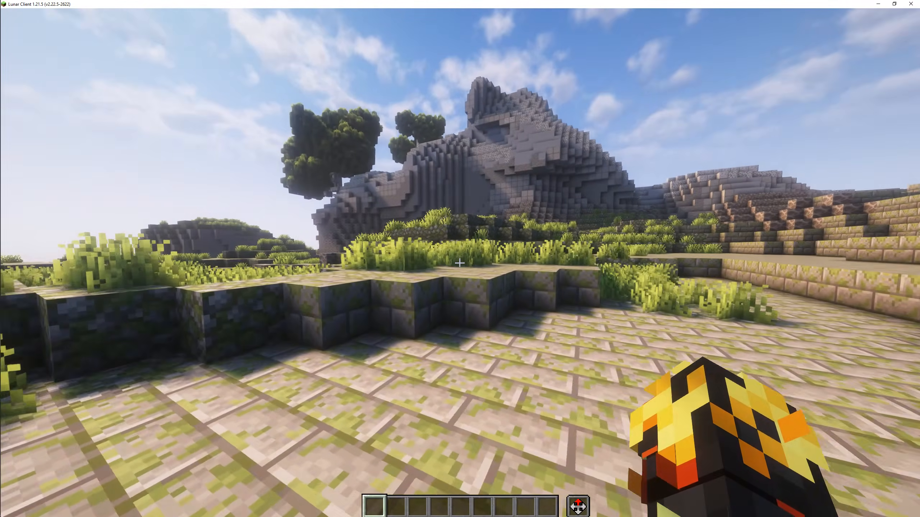
{"action": "key", "text": "w"}
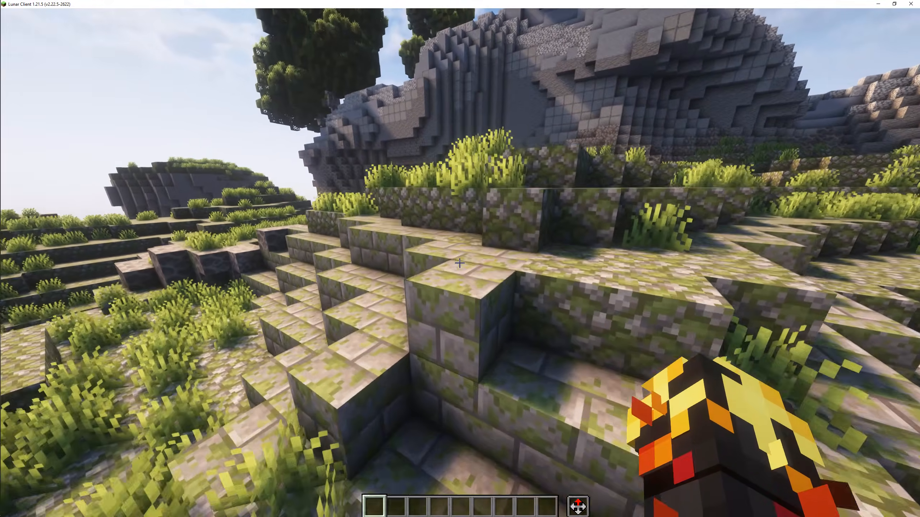
{"action": "key", "text": "w"}
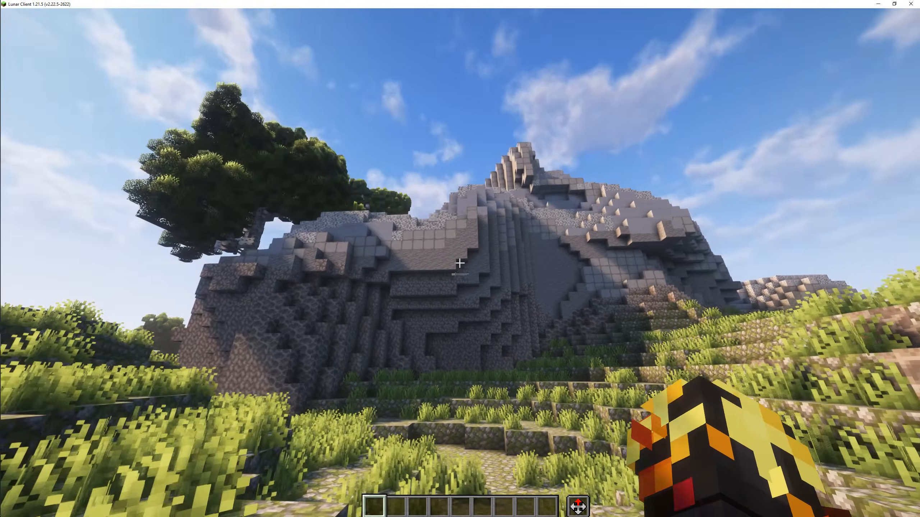
- Examine the large rock from the grassy steps and the air, continuing over to the birch-covered hillside
{"action": "key", "text": "w"}
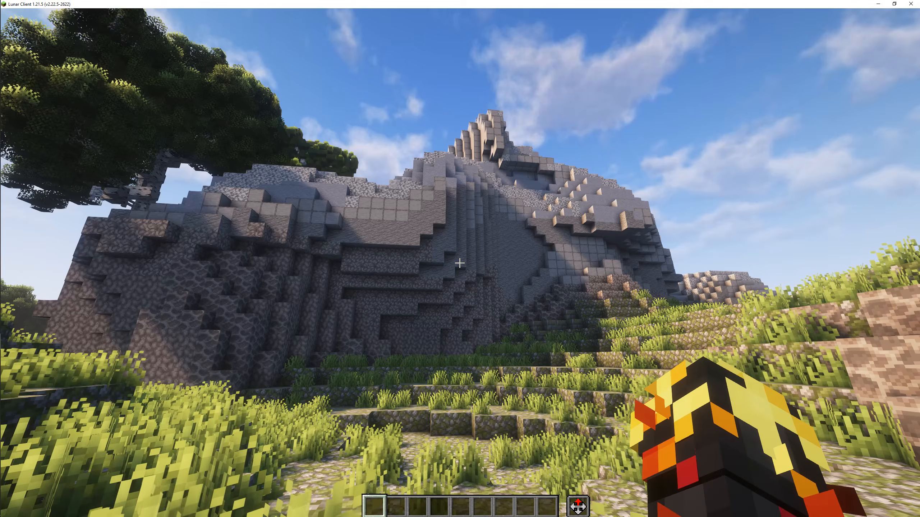
{"action": "key", "text": "w"}
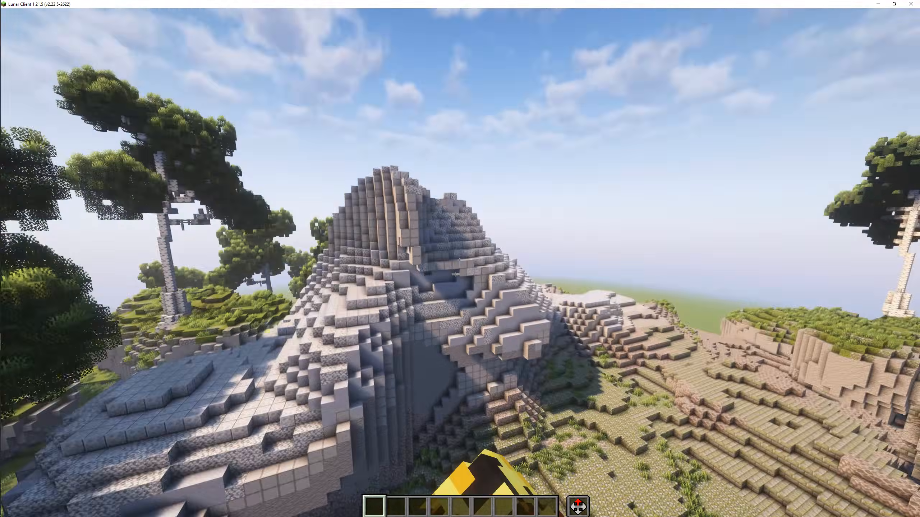
{"action": "key", "text": "w"}
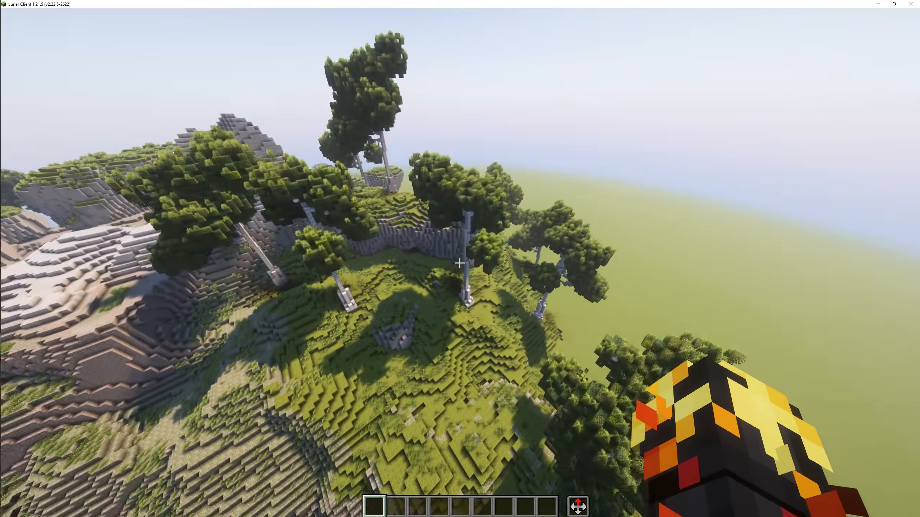
{"action": "key", "text": "w"}
{"action": "key", "text": "w"}
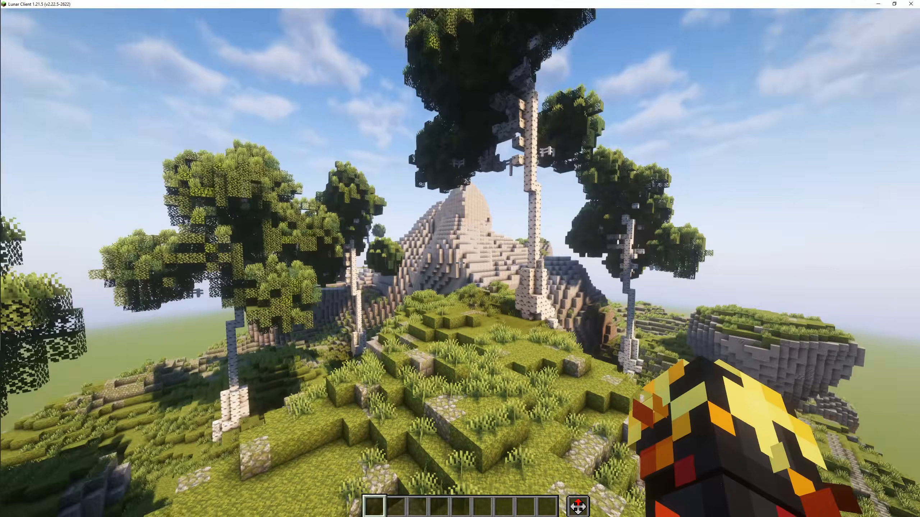
- Examine the grass, moss blocks and birch trunks up close on the hilltop, ending with an aerial view of the slopes
{"action": "key", "text": "w"}
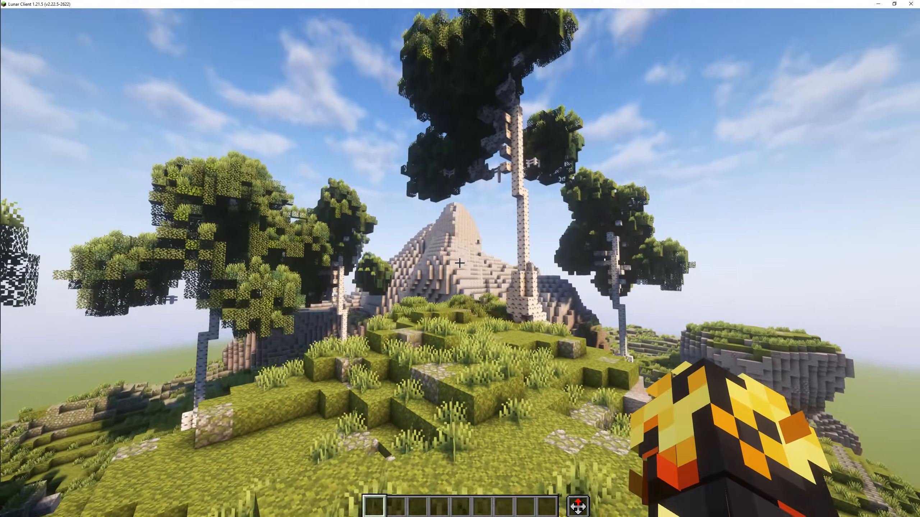
{"action": "key", "text": "space"}
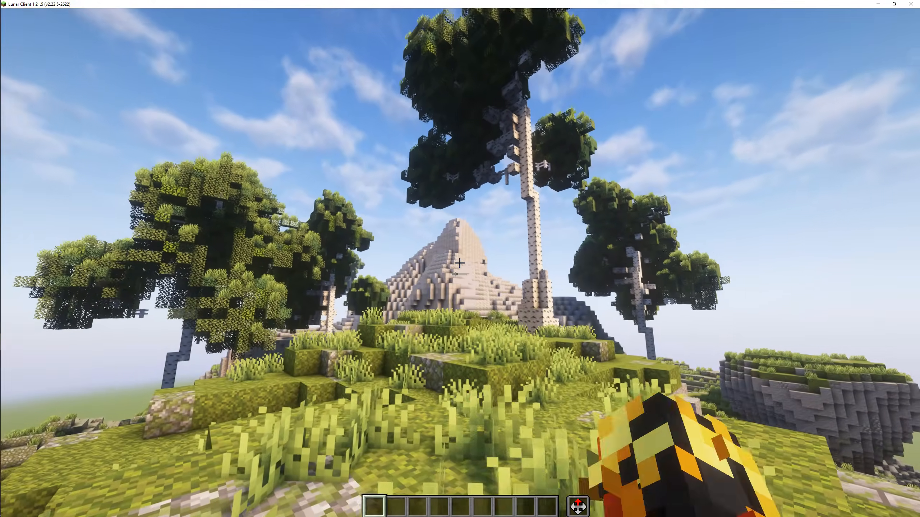
{"action": "key", "text": "w"}
{"action": "key", "text": "w"}
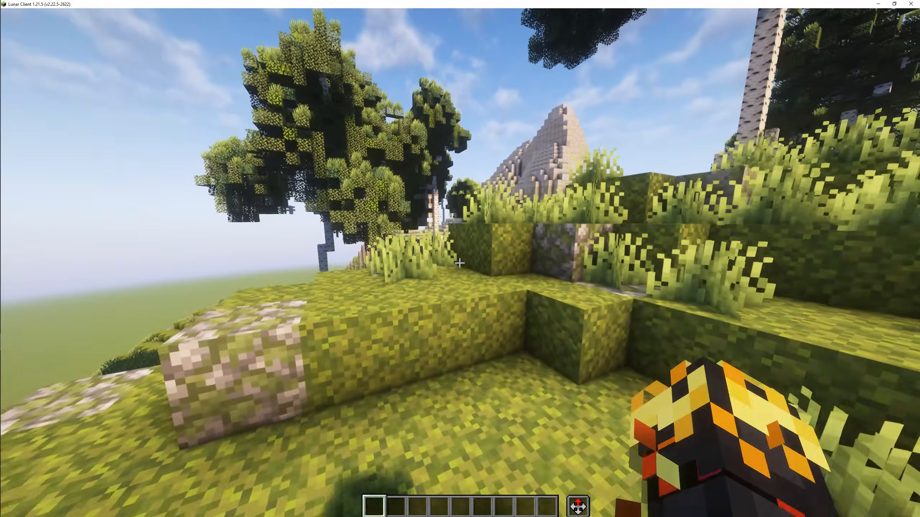
{"action": "key", "text": "w"}
{"action": "key", "text": "space"}
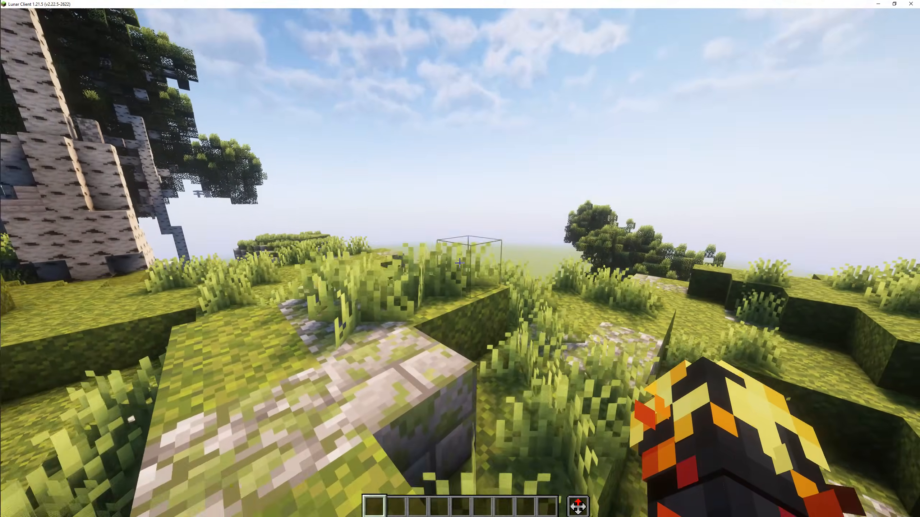
{"action": "key", "text": "space"}
{"action": "key", "text": "d"}
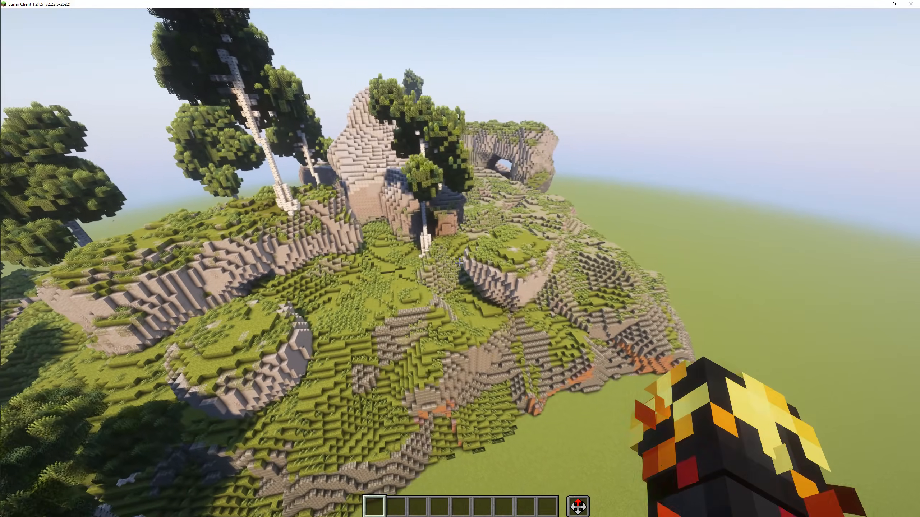
- Examine the grey rock formation from the mossy ledge and from the mossy stone floor at its base
{"action": "key", "text": "d"}
{"action": "left_click", "coordinate": [459, 263]}
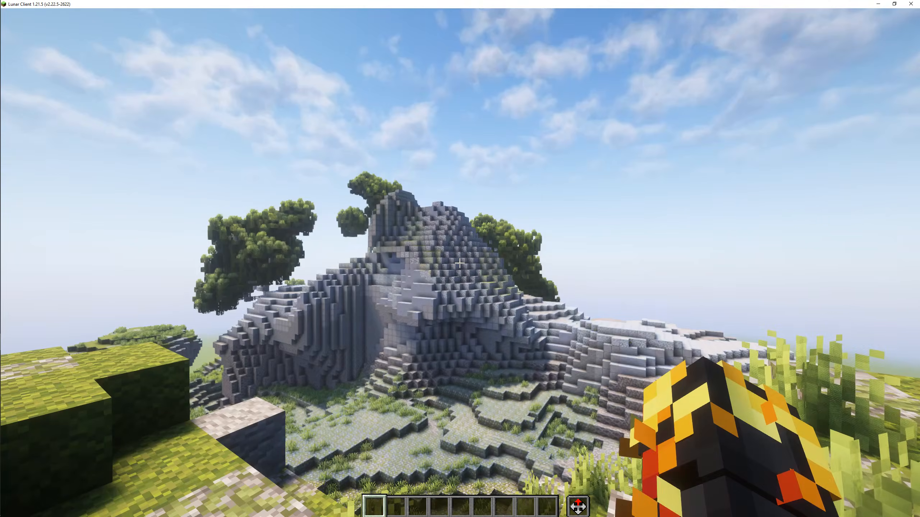
{"action": "key", "text": "w"}
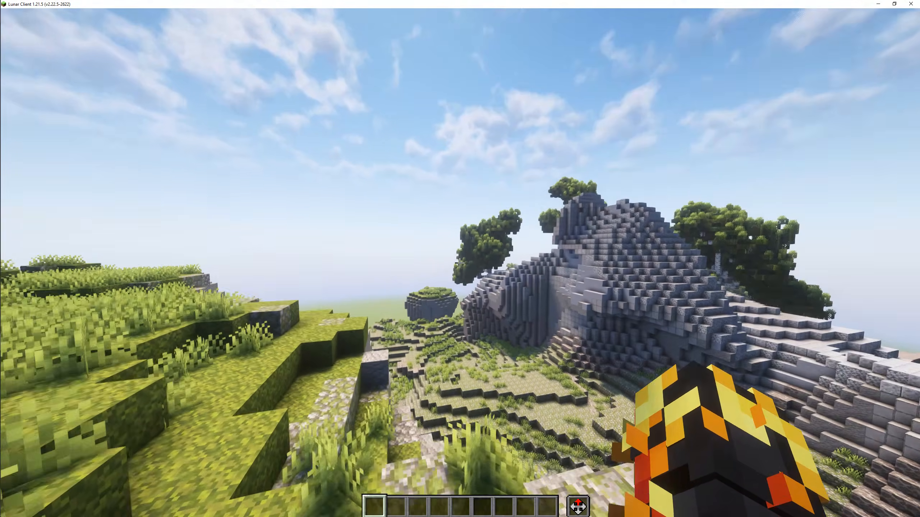
{"action": "key", "text": "a"}
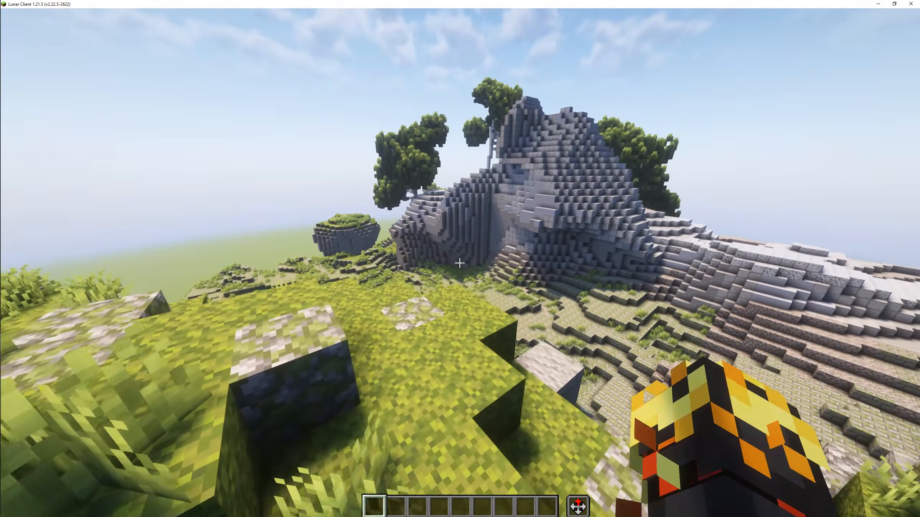
{"action": "key", "text": "F5"}
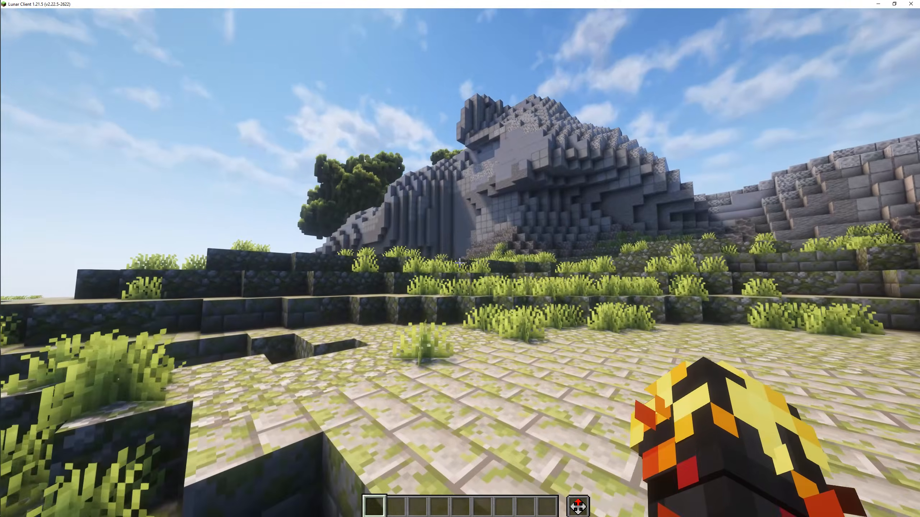
{"action": "key", "text": "w"}
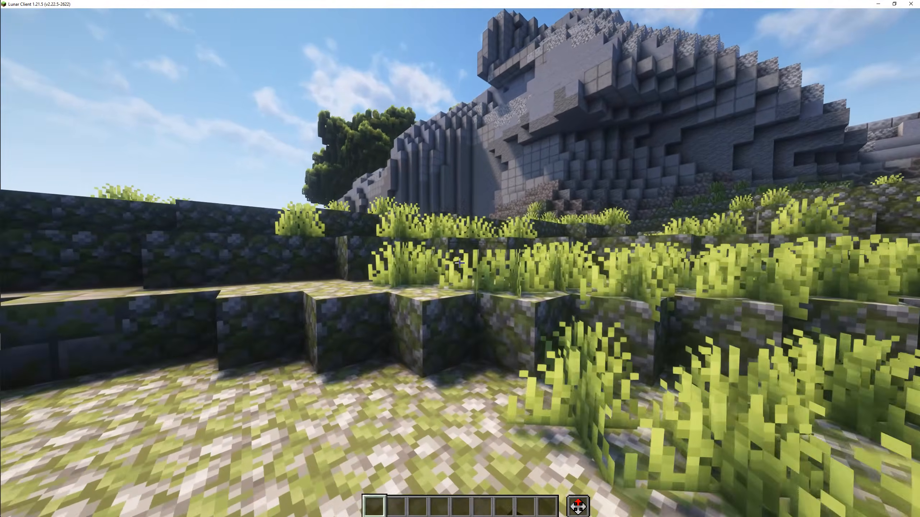
{"action": "key", "text": "w"}
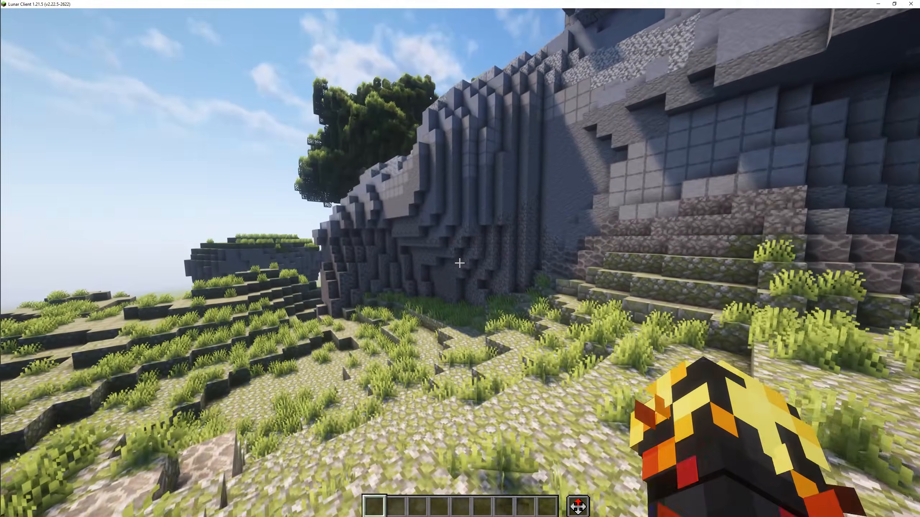
- Examine the birch canopies from the air and back away for an overview of the rock and surrounding plateaus
{"action": "key", "text": "w"}
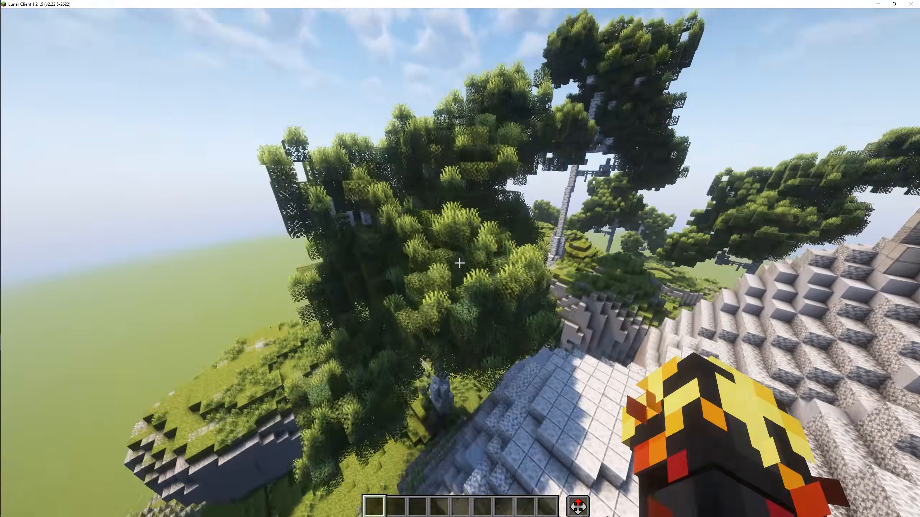
{"action": "key", "text": "s"}
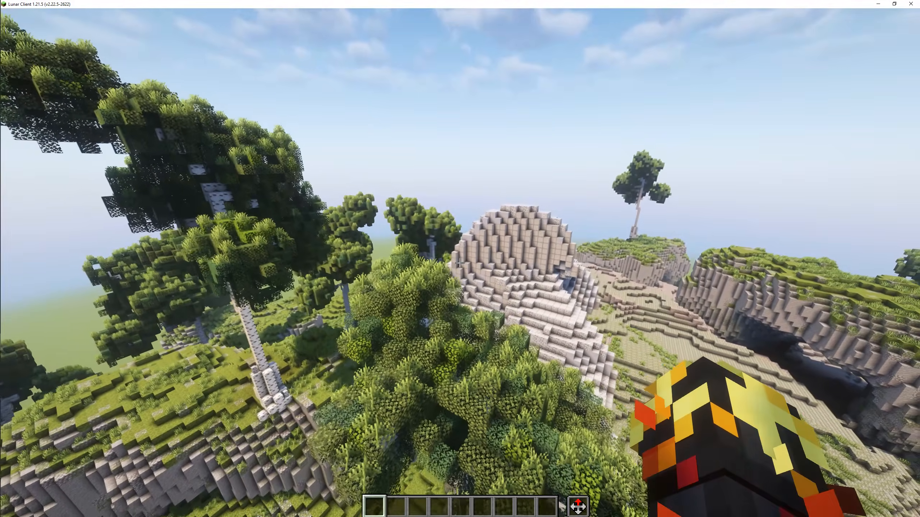
{"action": "key", "text": "s"}
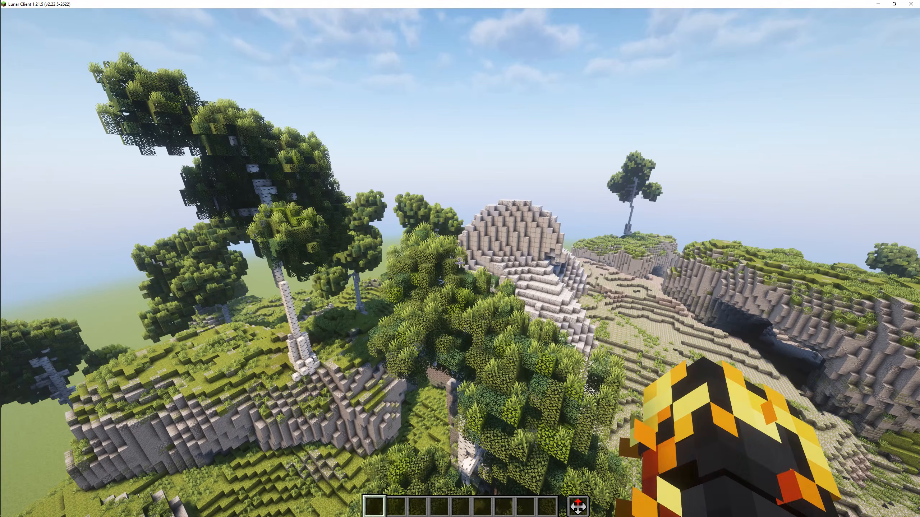